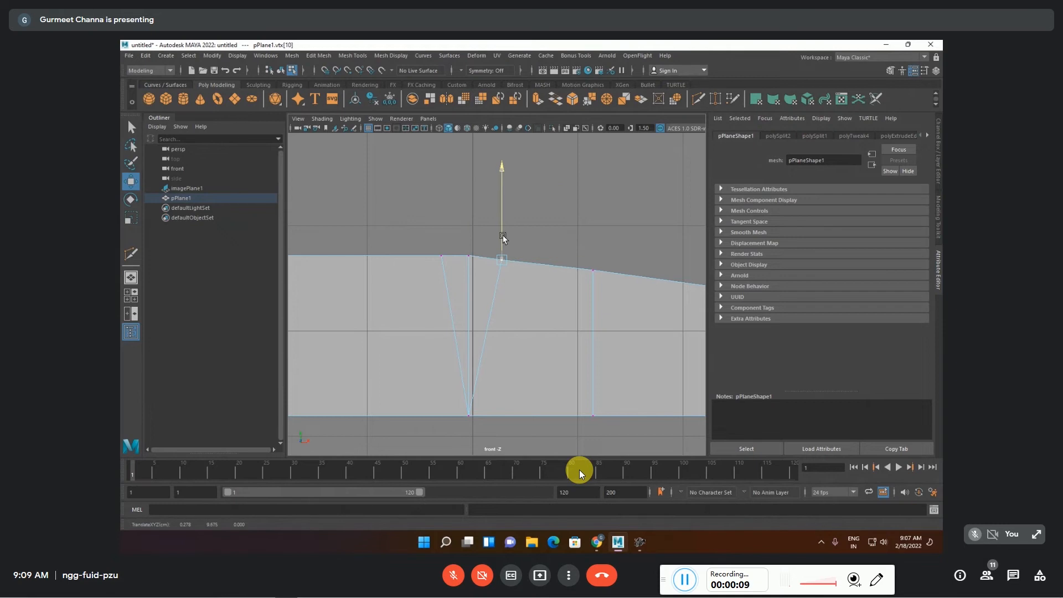
- Move the two top vertices flanking the plane's central edge outward, widening the V-shaped edges on both sides
{"action": "left_click", "coordinate": [468, 231]}
{"action": "scroll", "coordinate": [469, 232], "scroll_direction": "down", "scroll_amount": 3}
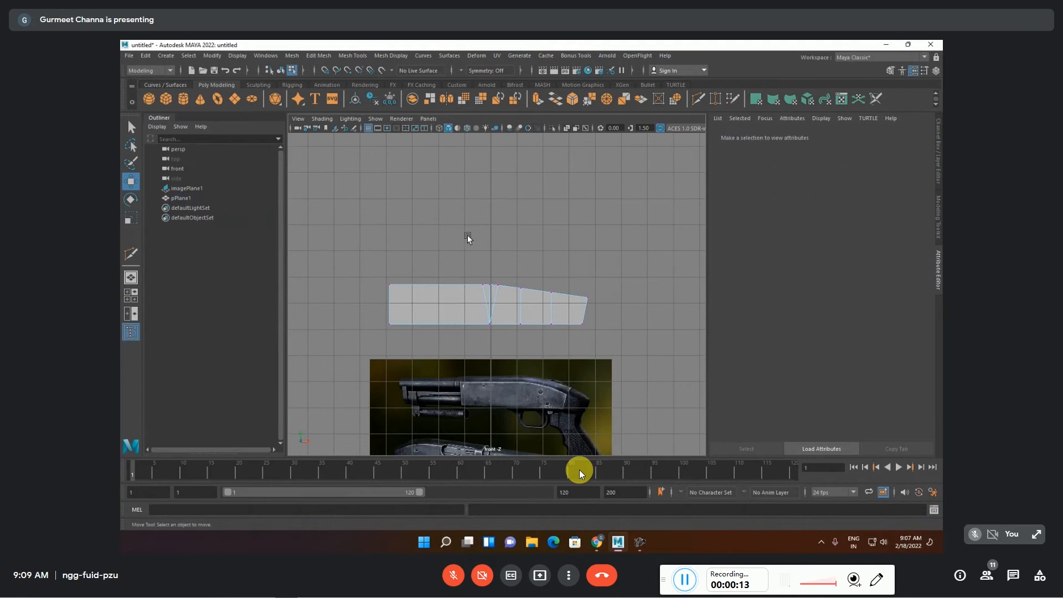
{"action": "scroll", "coordinate": [514, 327], "scroll_direction": "up", "scroll_amount": 3}
{"action": "left_click", "coordinate": [503, 284]}
{"action": "left_click_drag", "start_coordinate": [517, 279], "coordinate": [528, 280]}
{"action": "left_click_drag", "start_coordinate": [463, 266], "coordinate": [473, 295]}
{"action": "left_click", "coordinate": [497, 230]}
{"action": "scroll", "coordinate": [497, 230], "scroll_direction": "up", "scroll_amount": 4}
{"action": "scroll", "coordinate": [497, 234], "scroll_direction": "up", "scroll_amount": 3}
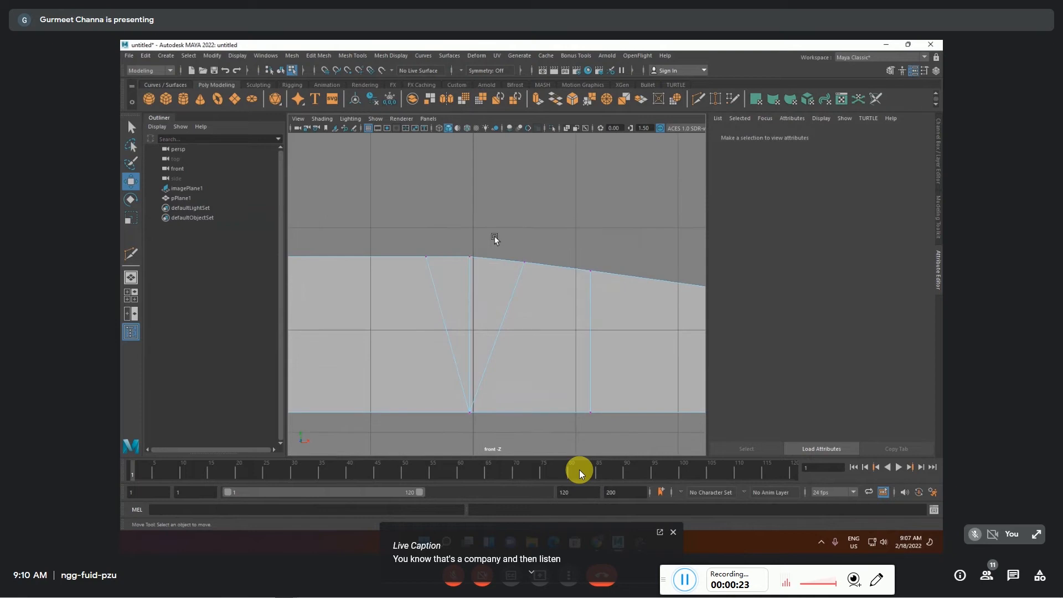
- Nudge the top vertex of the plane's central edge slightly right onto the vertical grid axis
{"action": "left_click_drag", "start_coordinate": [467, 243], "coordinate": [479, 294]}
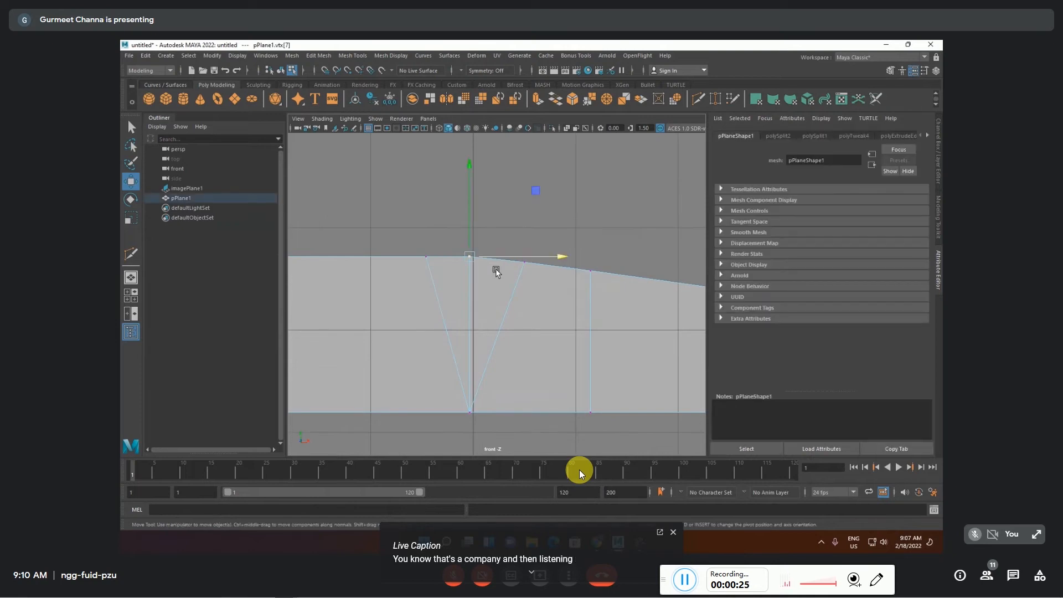
{"action": "left_click_drag", "start_coordinate": [498, 256], "coordinate": [501, 256]}
{"action": "left_click", "coordinate": [524, 209]}
{"action": "scroll", "coordinate": [524, 213], "scroll_direction": "down", "scroll_amount": 5}
{"action": "scroll", "coordinate": [474, 311], "scroll_direction": "up", "scroll_amount": 1}
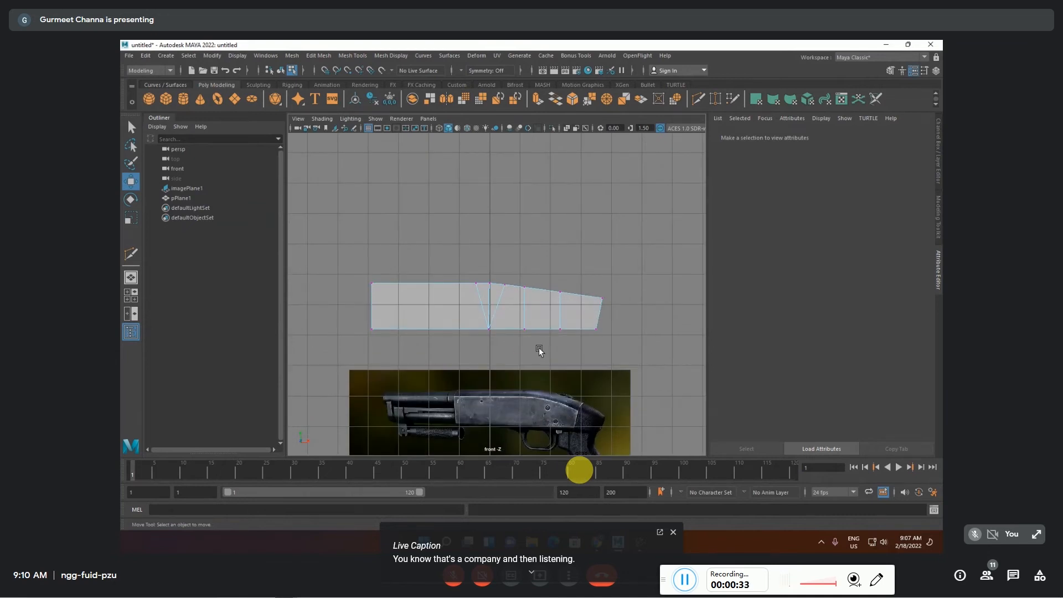
{"action": "middle_click_drag", "start_coordinate": [536, 342], "coordinate": [536, 310], "text": "alt"}
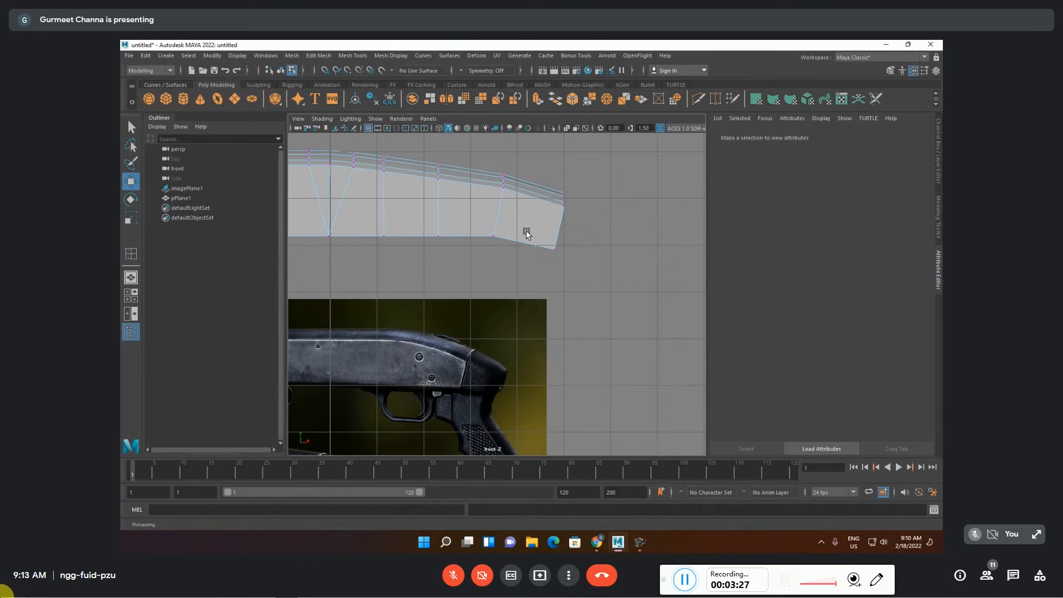
- Try to shift the vertex where the side face meets the top strips at the body's rear end vertically
{"action": "scroll", "coordinate": [529, 216], "scroll_direction": "up", "scroll_amount": 2}
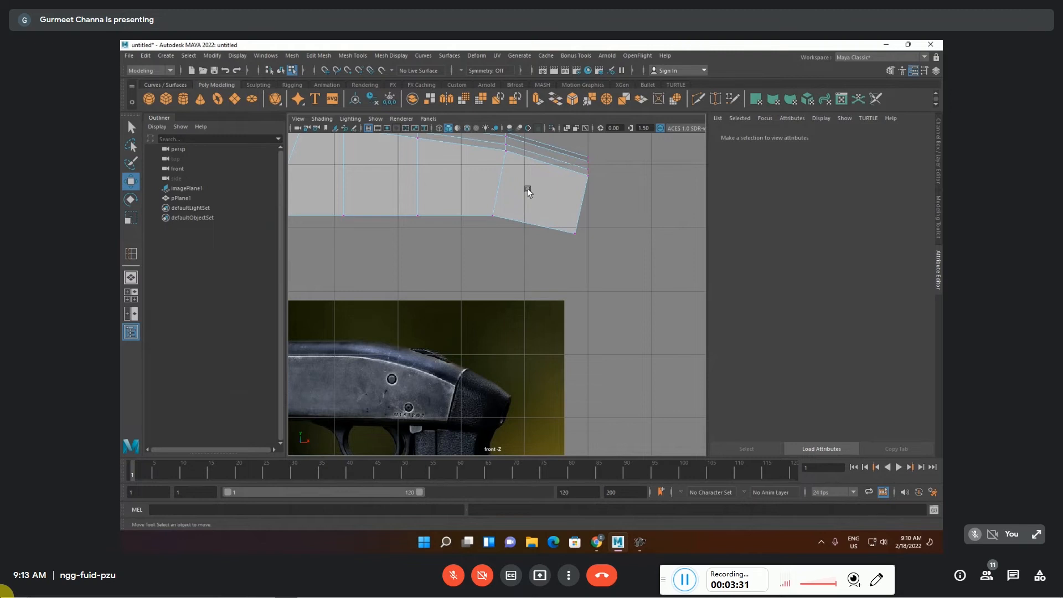
{"action": "middle_click_drag", "start_coordinate": [528, 192], "coordinate": [514, 233], "text": "alt"}
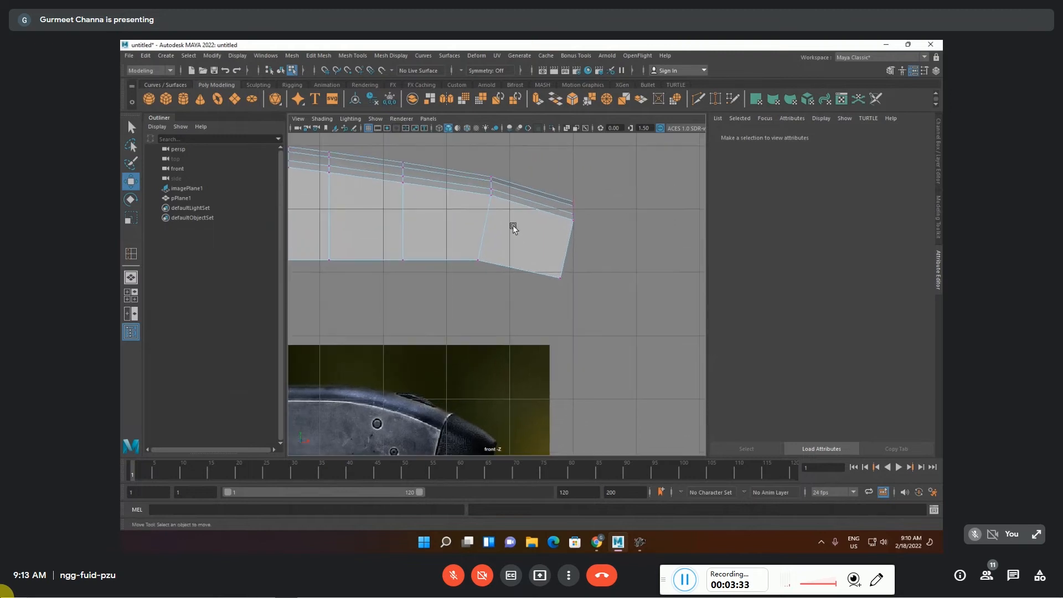
{"action": "left_click", "coordinate": [493, 195]}
{"action": "left_click", "coordinate": [572, 220]}
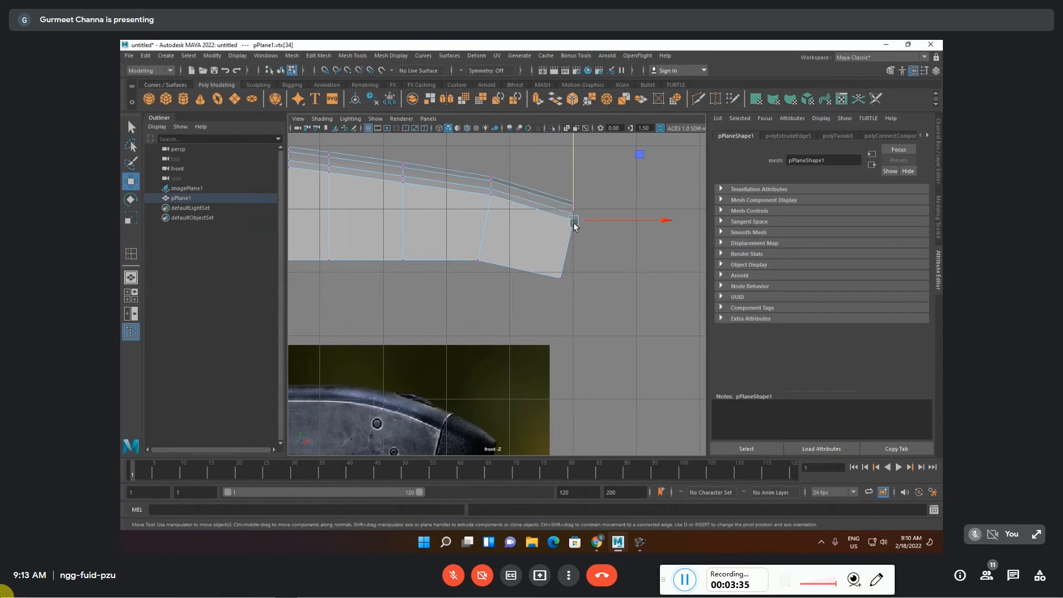
{"action": "left_click_drag", "start_coordinate": [573, 185], "coordinate": [569, 197]}
{"action": "key", "text": "ctrl+z"}
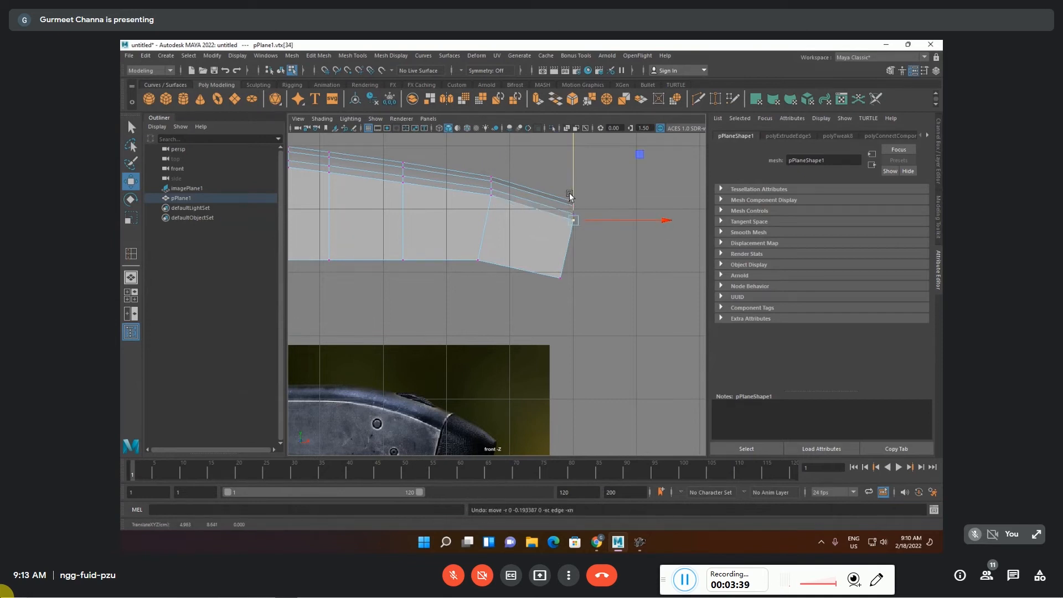
- Raise the bottom rear corner vertex slightly and lower the upper group of rear-end vertices to refine the end's slope
{"action": "scroll", "coordinate": [527, 297], "scroll_direction": "down", "scroll_amount": 3}
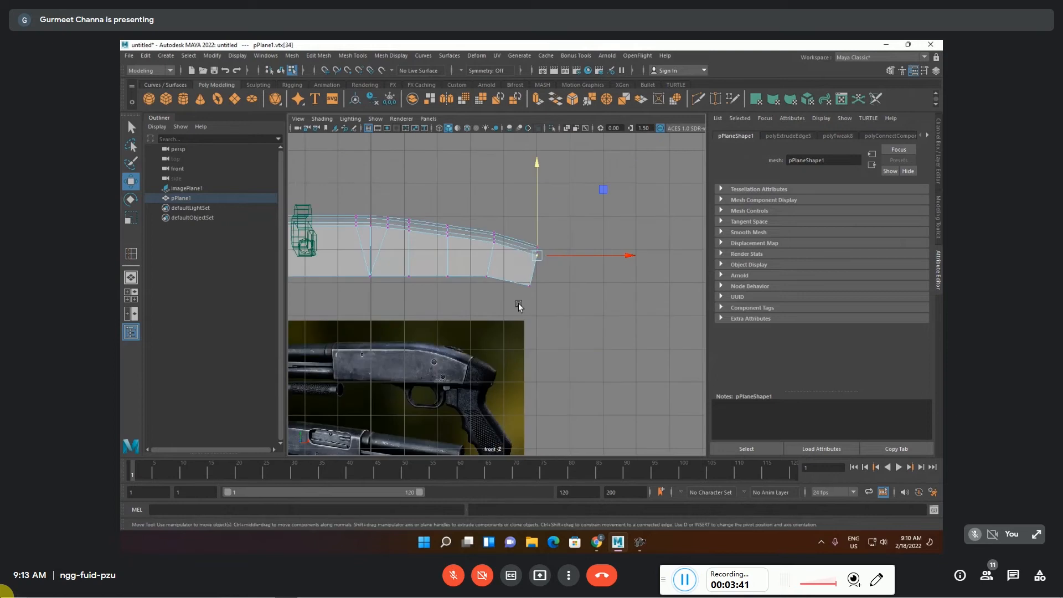
{"action": "left_click_drag", "start_coordinate": [521, 302], "coordinate": [542, 281]}
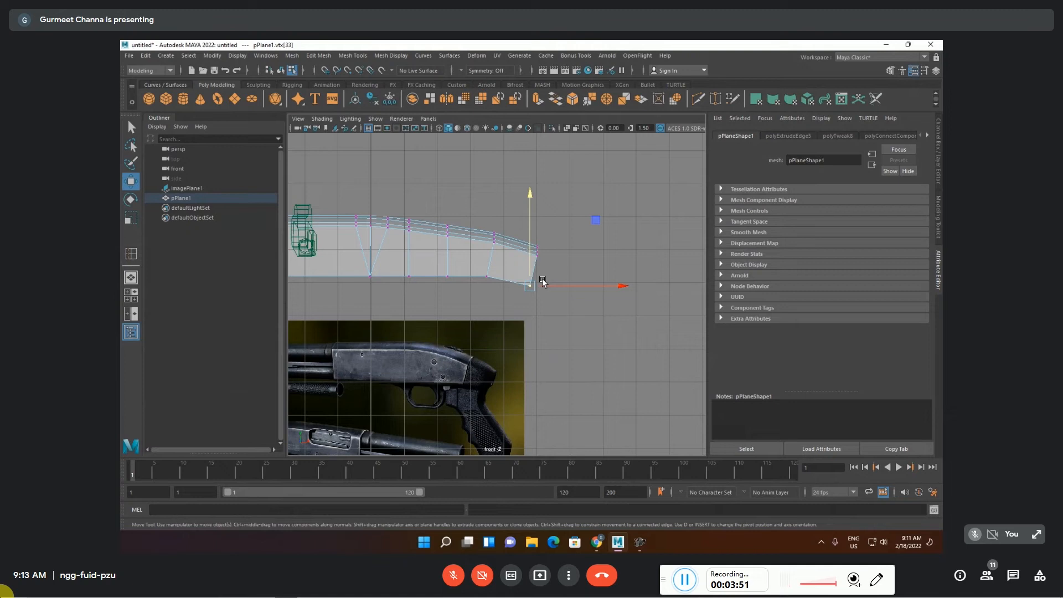
{"action": "left_click_drag", "start_coordinate": [530, 260], "coordinate": [531, 254], "text": "ctrl+shift"}
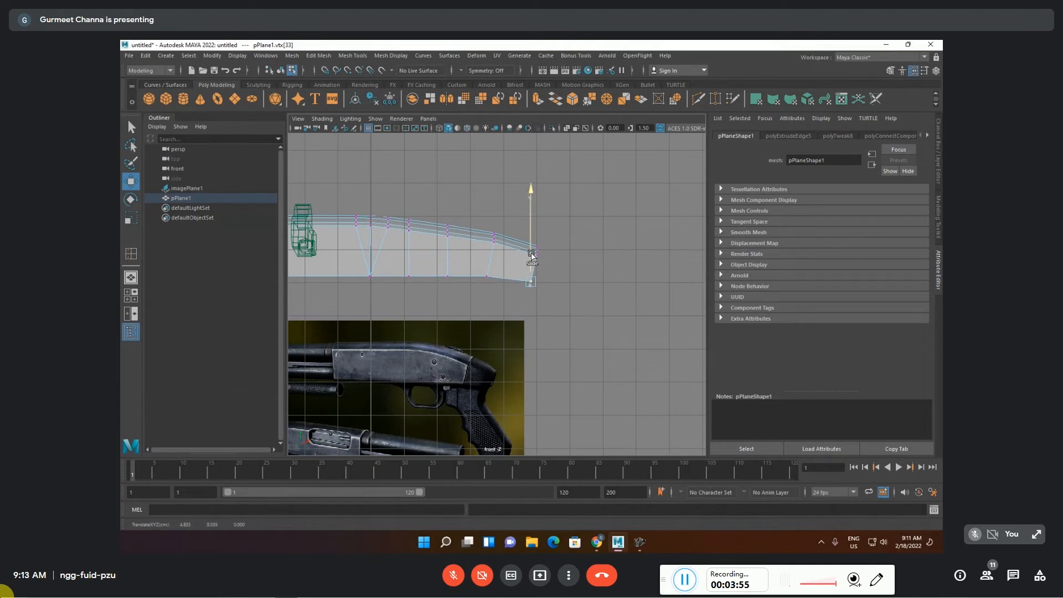
{"action": "left_click_drag", "start_coordinate": [564, 225], "coordinate": [528, 264]}
{"action": "left_click_drag", "start_coordinate": [535, 212], "coordinate": [533, 216]}
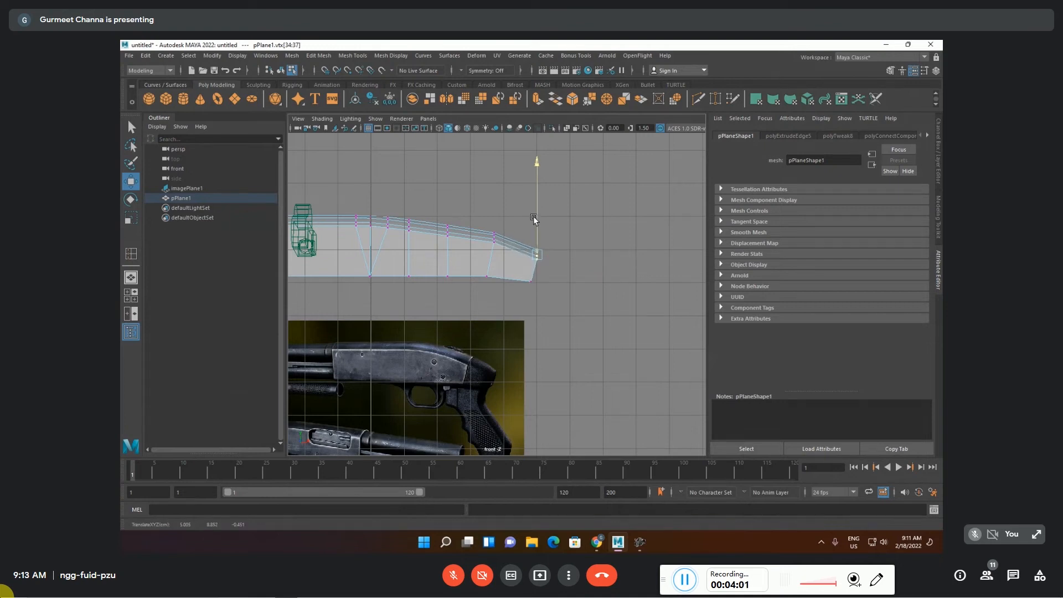
{"action": "left_click", "coordinate": [507, 267]}
- Adjust the heights of the upper vertices on the two vertical edges ahead of the rear end to smooth the top curve
{"action": "left_click_drag", "start_coordinate": [439, 214], "coordinate": [455, 247]}
{"action": "scroll", "coordinate": [430, 178], "scroll_direction": "up", "scroll_amount": 2}
{"action": "left_click_drag", "start_coordinate": [432, 178], "coordinate": [492, 190]}
{"action": "left_click", "coordinate": [484, 176]}
{"action": "left_click", "coordinate": [491, 226]}
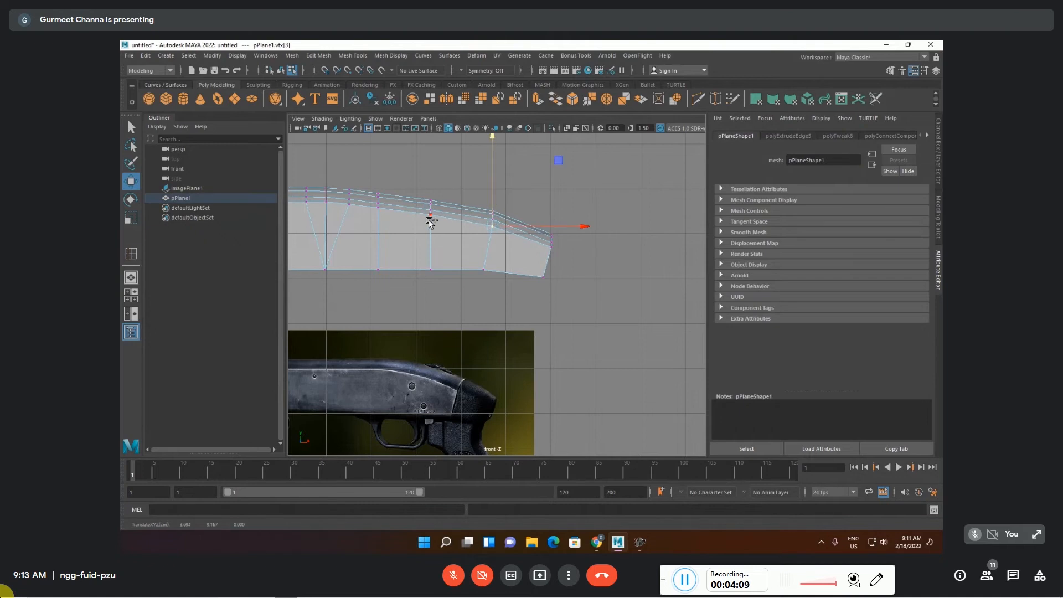
{"action": "scroll", "coordinate": [426, 206], "scroll_direction": "up", "scroll_amount": 2}
{"action": "left_click", "coordinate": [412, 179]}
{"action": "left_click_drag", "start_coordinate": [407, 158], "coordinate": [407, 156]}
{"action": "left_click", "coordinate": [579, 177]}
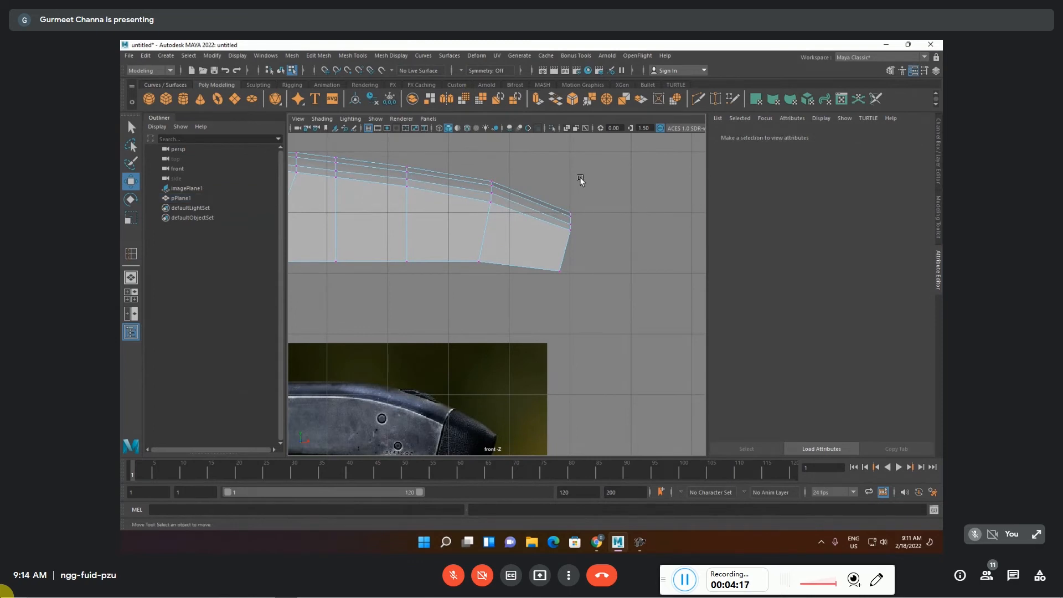
- Detach all faces of the rearmost section of the gun body from the rest of the mesh
{"action": "scroll", "coordinate": [605, 255], "scroll_direction": "down", "scroll_amount": 3}
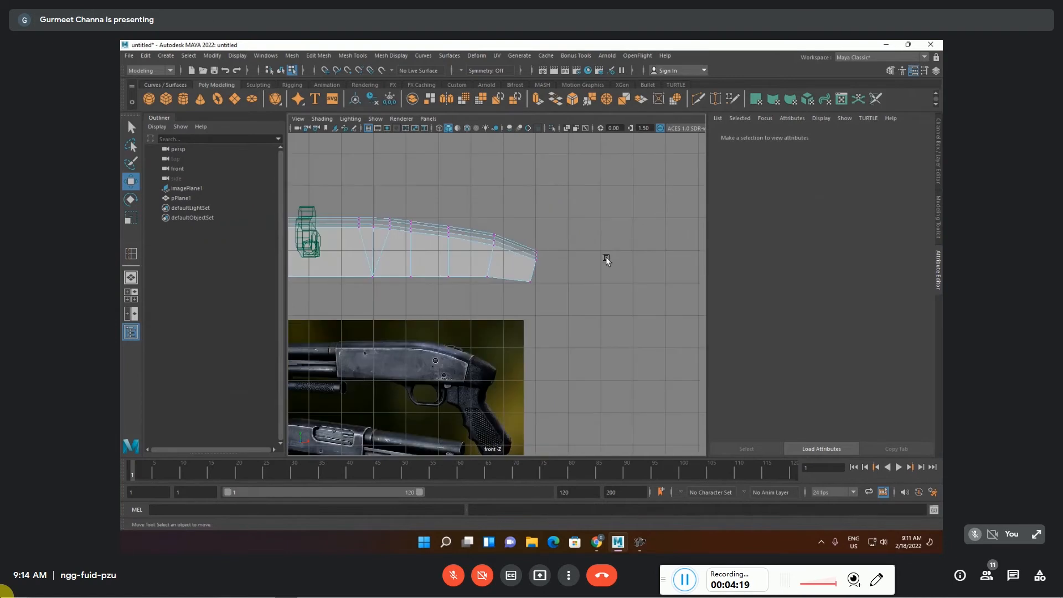
{"action": "scroll", "coordinate": [554, 278], "scroll_direction": "up", "scroll_amount": 2}
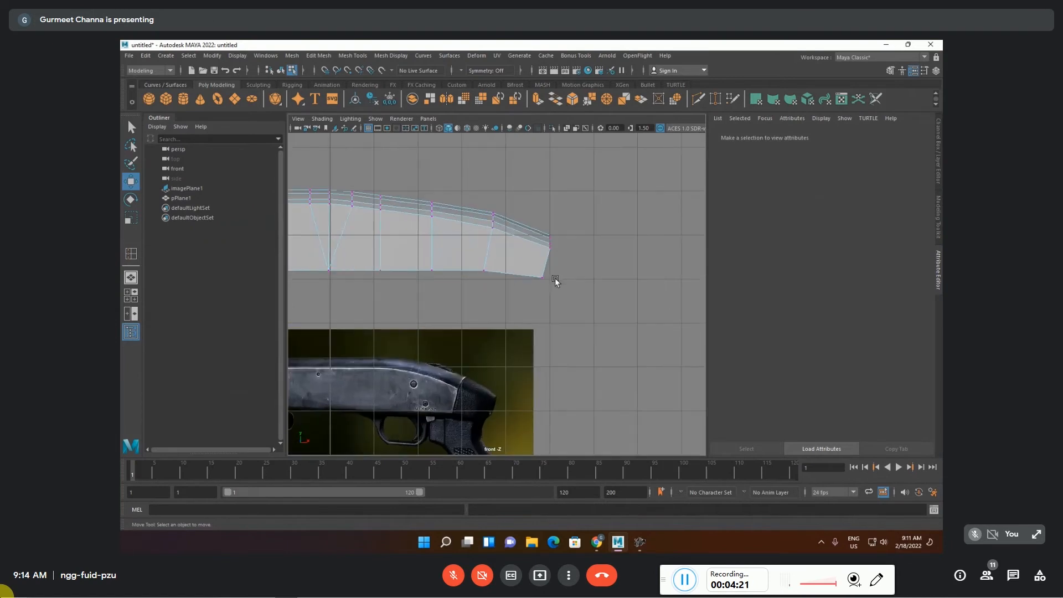
{"action": "scroll", "coordinate": [555, 278], "scroll_direction": "up", "scroll_amount": 1}
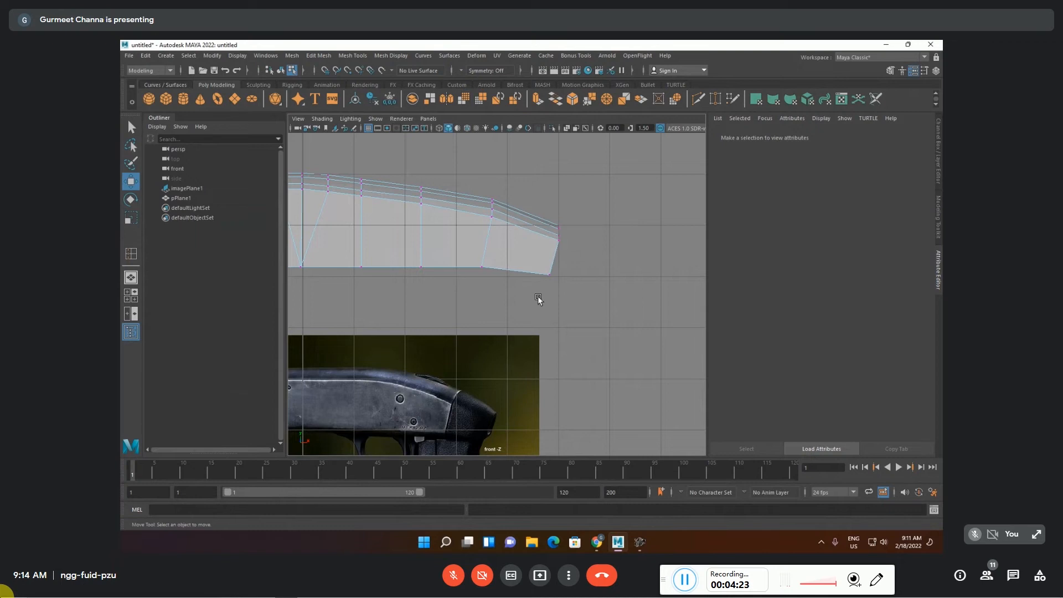
{"action": "middle_click_drag", "start_coordinate": [529, 299], "coordinate": [583, 277], "text": "alt"}
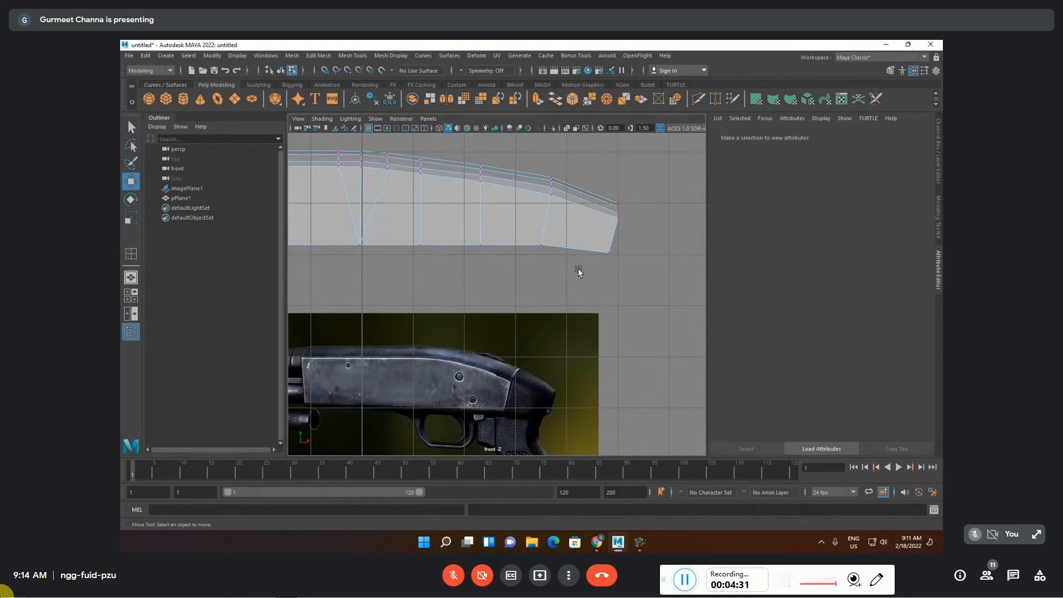
{"action": "key", "text": "F11"}
{"action": "left_click_drag", "start_coordinate": [570, 273], "coordinate": [609, 209]}
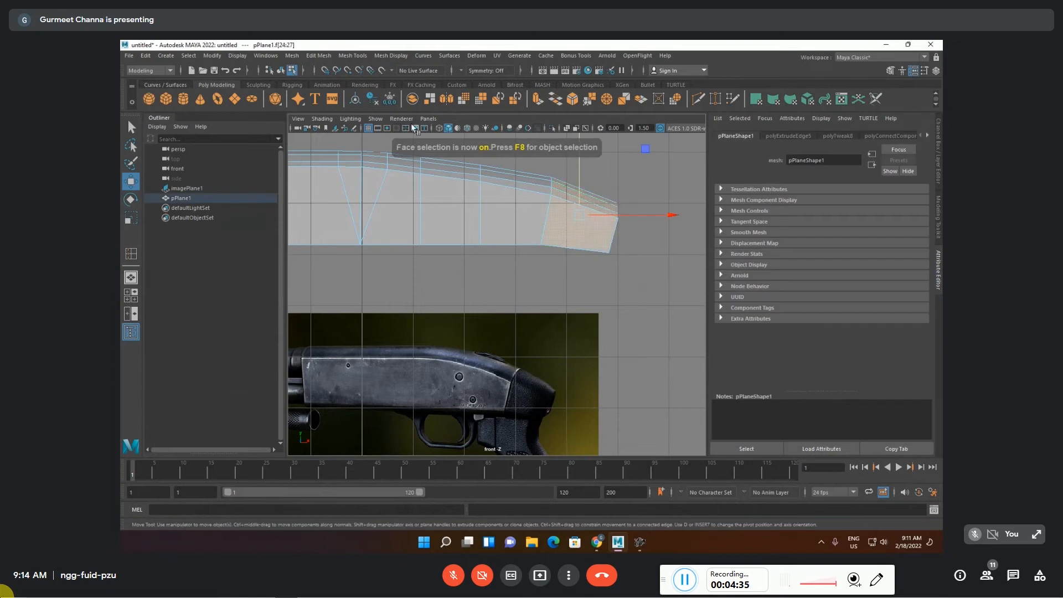
{"action": "left_click", "coordinate": [377, 56]}
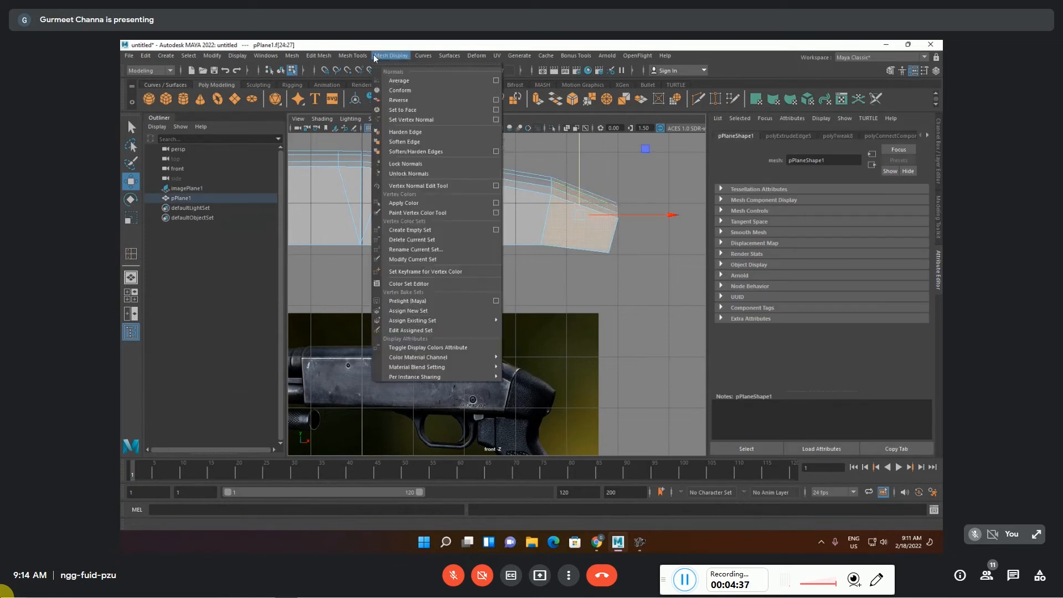
{"action": "mouse_move", "coordinate": [320, 55]}
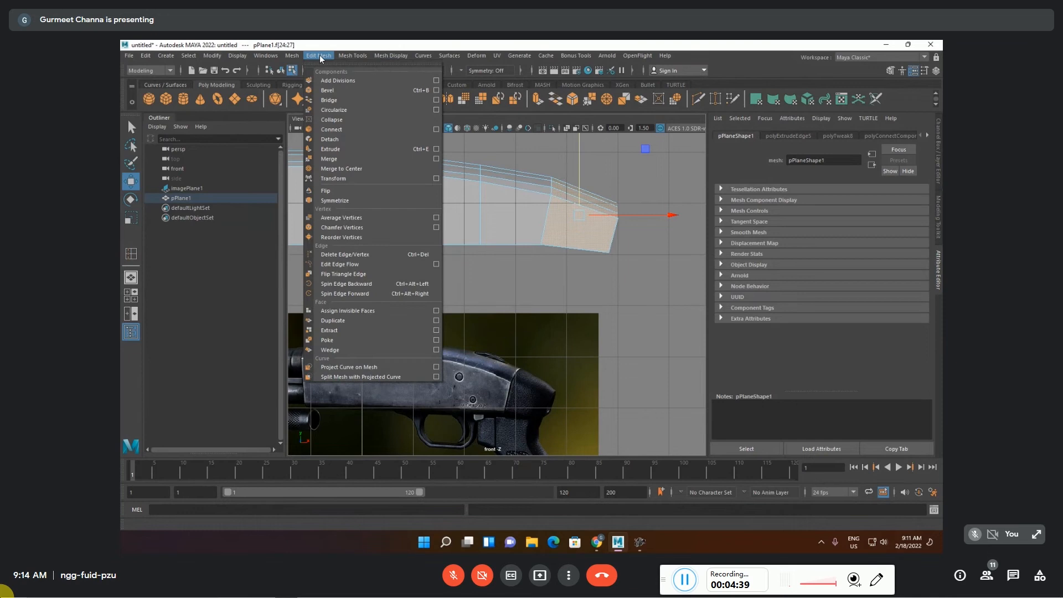
{"action": "left_click", "coordinate": [337, 138]}
- Separate the detached rear section from the main body into its own mesh
{"action": "left_click", "coordinate": [318, 56]}
{"action": "mouse_move", "coordinate": [292, 56]}
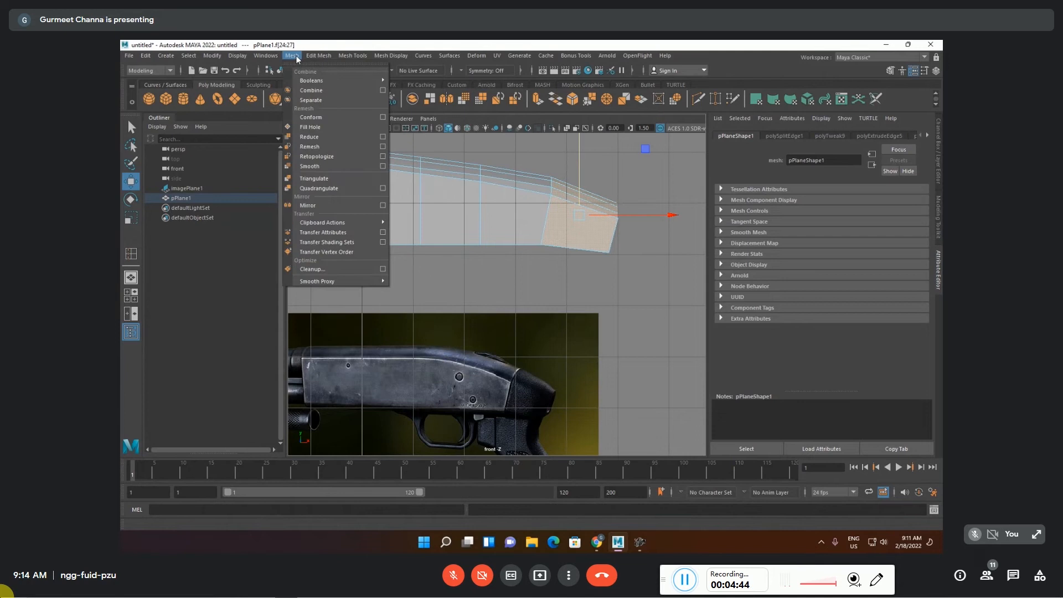
{"action": "left_click", "coordinate": [310, 100]}
{"action": "left_click", "coordinate": [628, 184]}
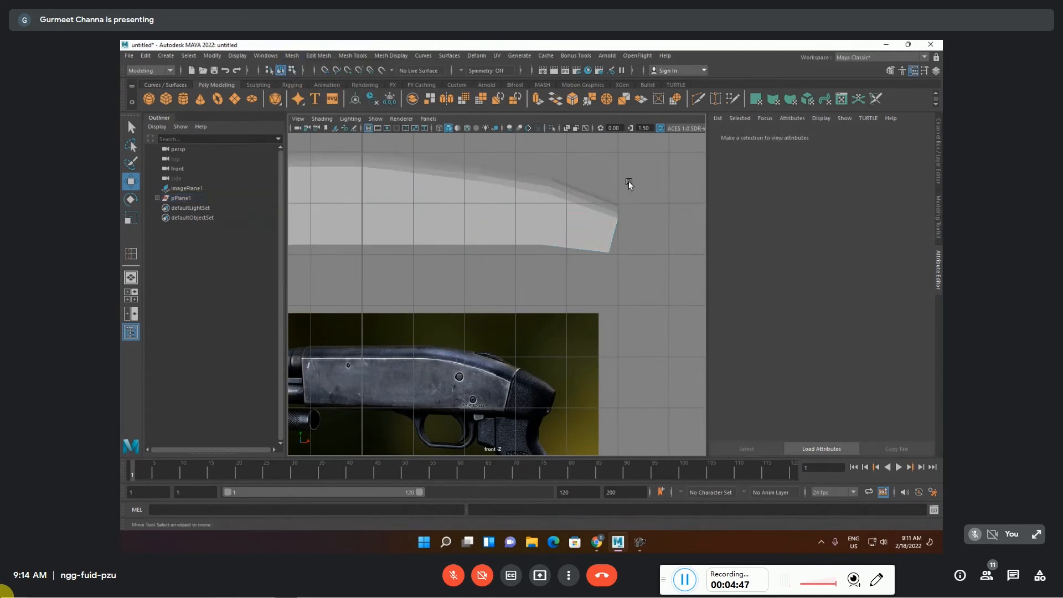
- Try moving the separated rear piece away from the main body
{"action": "left_click", "coordinate": [593, 218]}
{"action": "left_click_drag", "start_coordinate": [553, 214], "coordinate": [596, 248]}
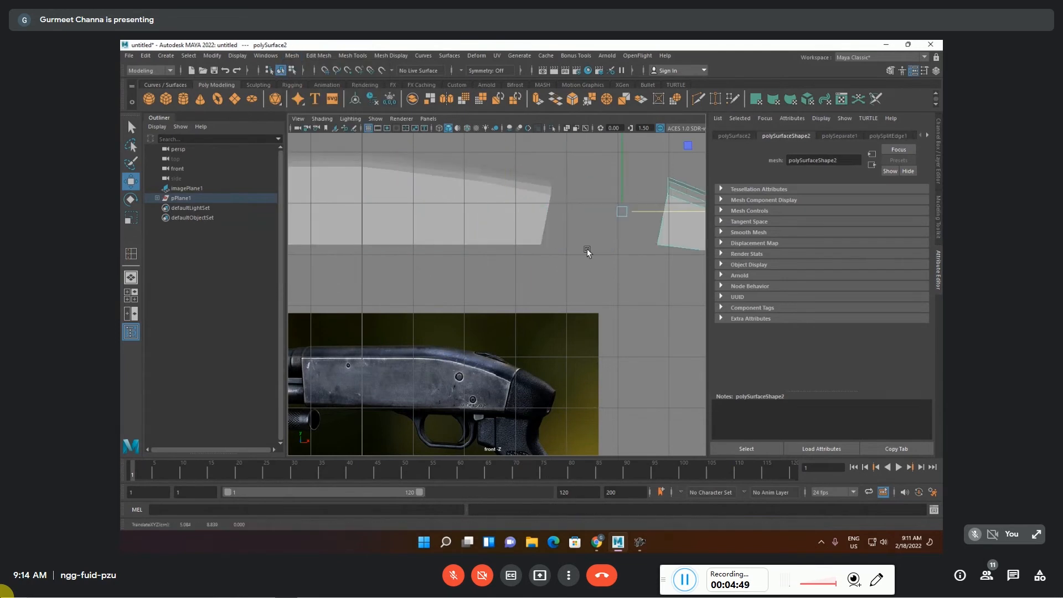
{"action": "key", "text": "ctrl+z"}
{"action": "key", "text": "ctrl+z"}
- Turn on wireframe-on-shaded display and select the main body mesh
{"action": "left_click", "coordinate": [500, 224]}
{"action": "left_click", "coordinate": [468, 128]}
{"action": "left_click", "coordinate": [552, 270]}
{"action": "left_click", "coordinate": [508, 234]}
{"action": "scroll", "coordinate": [508, 233], "scroll_direction": "down", "scroll_amount": 2}
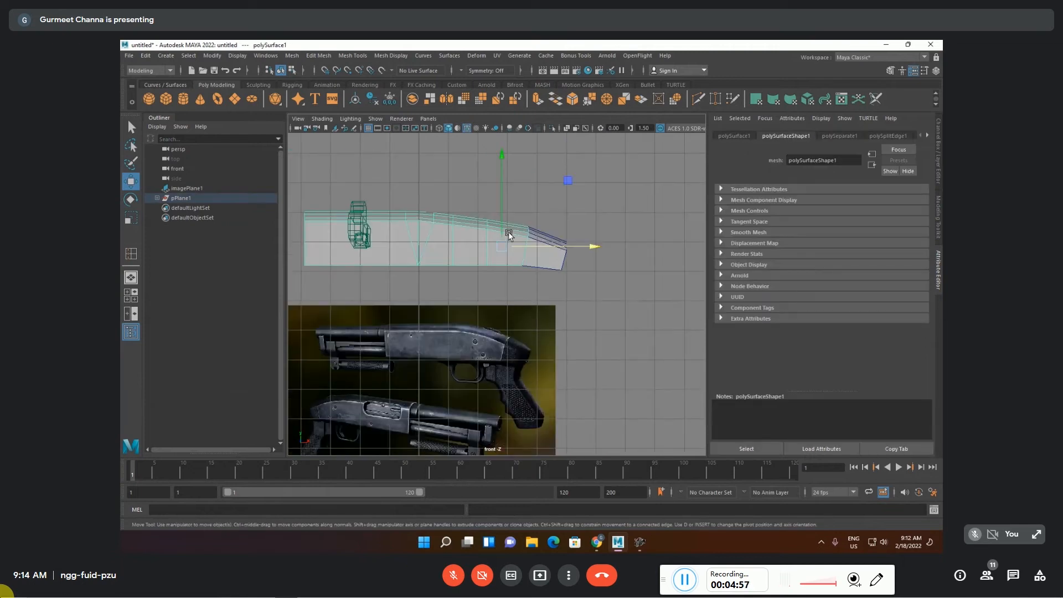
{"action": "scroll", "coordinate": [508, 233], "scroll_direction": "up", "scroll_amount": 1}
- Extrude the full run of bottom edges of the main body mesh, working in the top view
{"action": "key", "text": "F10"}
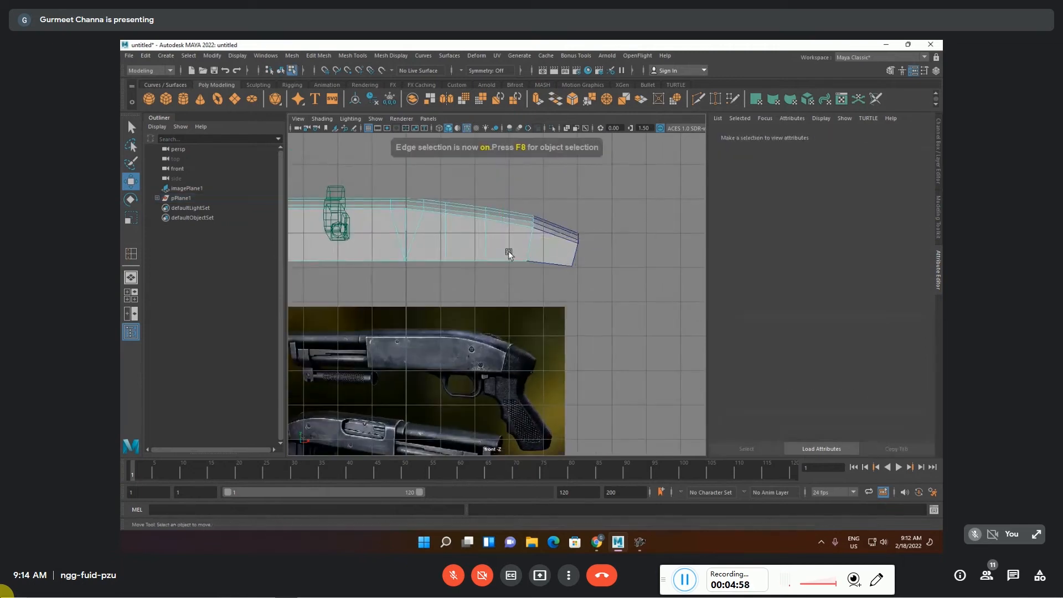
{"action": "left_click", "coordinate": [508, 259]}
{"action": "left_click_drag", "start_coordinate": [425, 280], "coordinate": [529, 269], "text": "alt"}
{"action": "double_click", "coordinate": [416, 250], "text": "shift"}
{"action": "key", "text": "space"}
{"action": "key", "text": "space"}
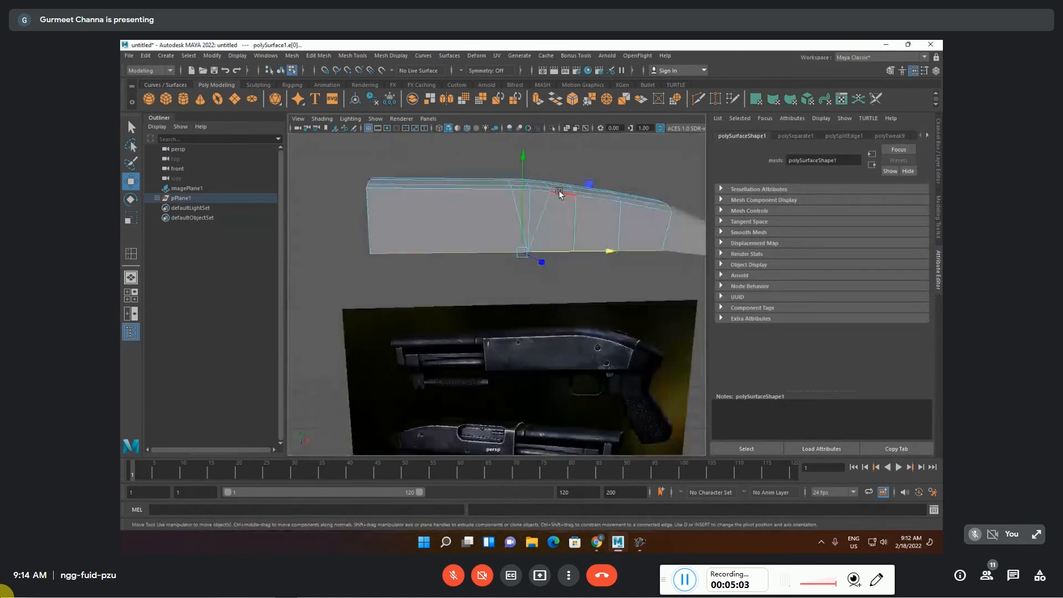
{"action": "left_click_drag", "start_coordinate": [516, 288], "coordinate": [482, 249], "text": "alt"}
{"action": "key", "text": "space"}
{"action": "key", "text": "space"}
{"action": "scroll", "coordinate": [530, 295], "scroll_direction": "up", "scroll_amount": 5}
{"action": "left_click_drag", "start_coordinate": [486, 297], "coordinate": [482, 302]}
- Try to pull the extruded bottom edges out past the front face using the wireframe top view
{"action": "scroll", "coordinate": [474, 279], "scroll_direction": "up", "scroll_amount": 4}
{"action": "key", "text": "4"}
{"action": "left_click_drag", "start_coordinate": [478, 220], "coordinate": [481, 325]}
{"action": "scroll", "coordinate": [516, 399], "scroll_direction": "up", "scroll_amount": 5}
{"action": "key", "text": "super+z"}
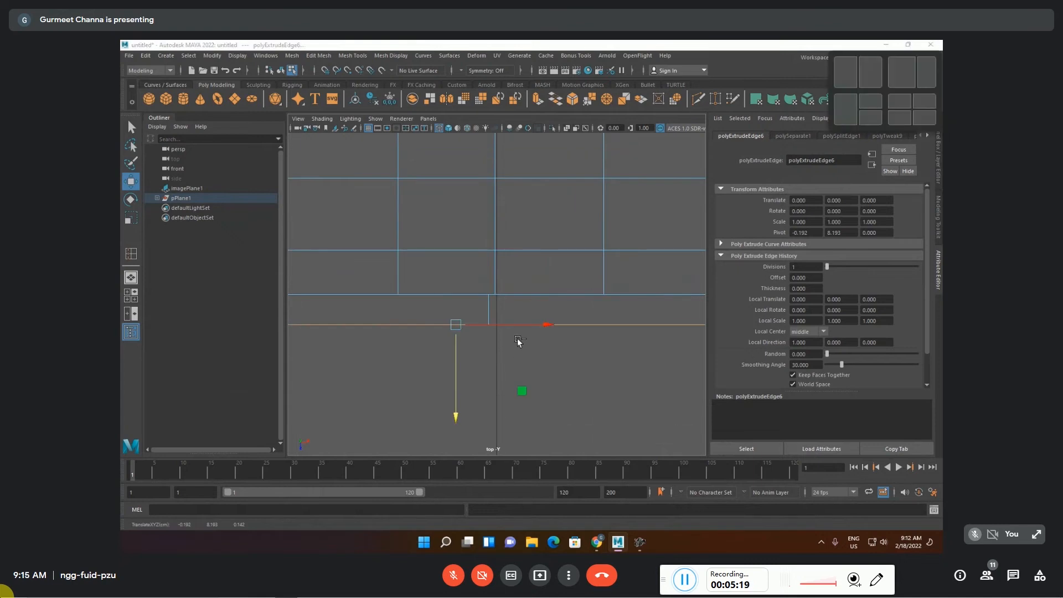
{"action": "key", "text": "Escape"}
{"action": "key", "text": "ctrl+z"}
- Move the extruded bottom edges back in depth until they line up with the mesh's rear border in the top view
{"action": "scroll", "coordinate": [516, 298], "scroll_direction": "down", "scroll_amount": 9}
{"action": "scroll", "coordinate": [509, 248], "scroll_direction": "up", "scroll_amount": 7}
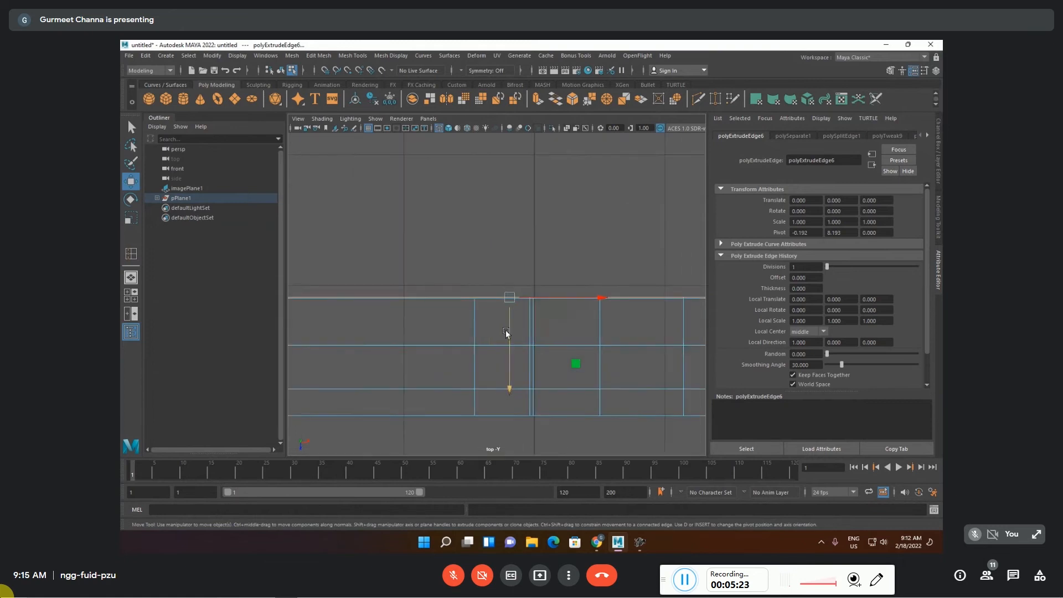
{"action": "scroll", "coordinate": [522, 331], "scroll_direction": "up", "scroll_amount": 6}
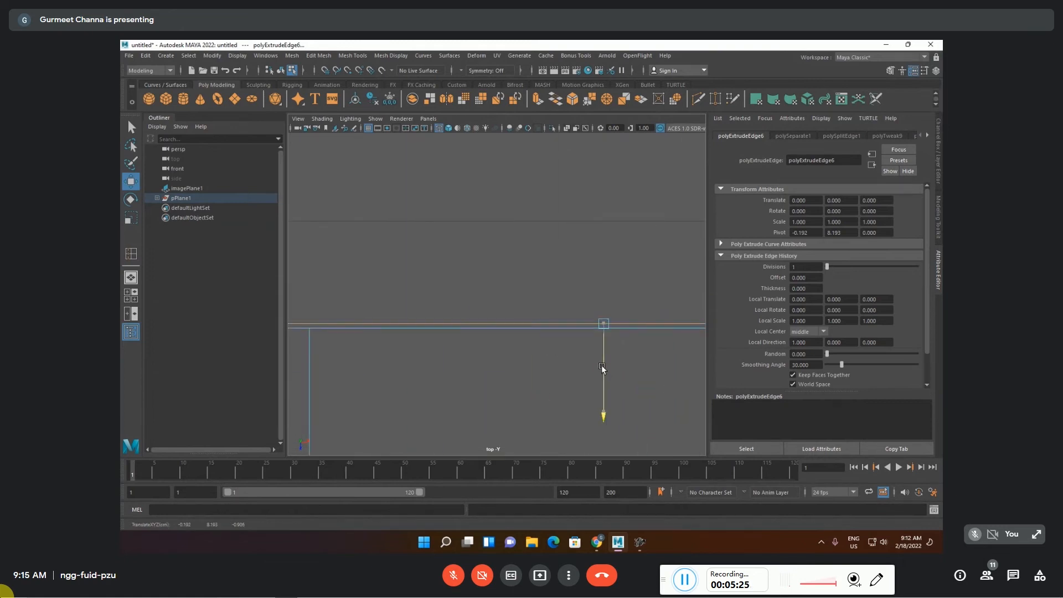
{"action": "left_click_drag", "start_coordinate": [601, 369], "coordinate": [601, 371]}
{"action": "scroll", "coordinate": [540, 242], "scroll_direction": "down", "scroll_amount": 5}
- Bevel the full run of lower front edges of the main body mesh with a small fraction of about 0.06
{"action": "key", "text": "space"}
{"action": "key", "text": "space"}
{"action": "left_click_drag", "start_coordinate": [618, 250], "coordinate": [631, 205], "text": "alt"}
{"action": "scroll", "coordinate": [636, 234], "scroll_direction": "up", "scroll_amount": 3}
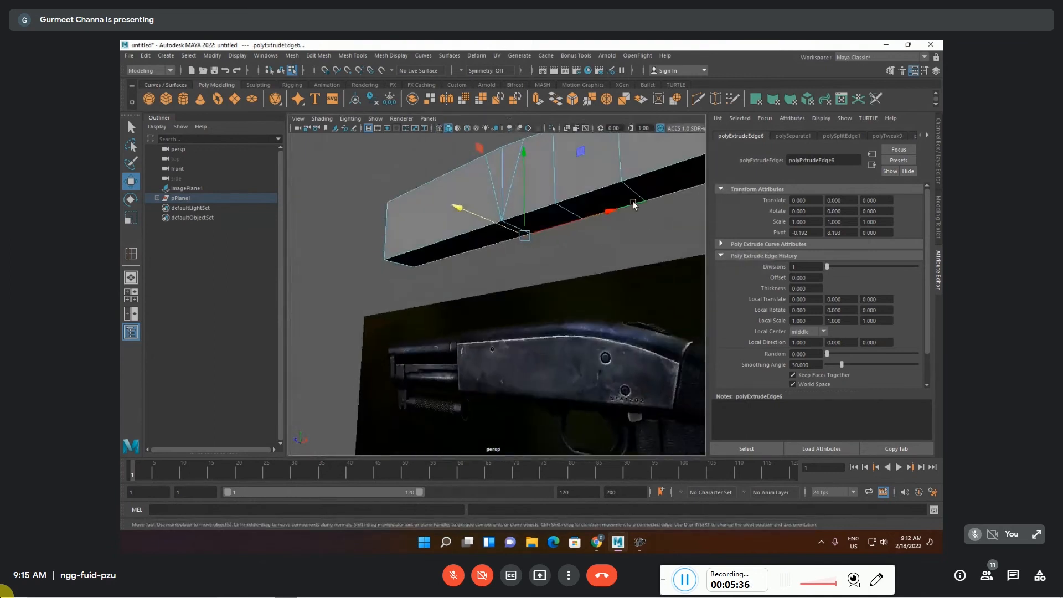
{"action": "left_click", "coordinate": [653, 171]}
{"action": "left_click", "coordinate": [537, 209], "text": "shift"}
{"action": "left_click", "coordinate": [489, 225], "text": "shift"}
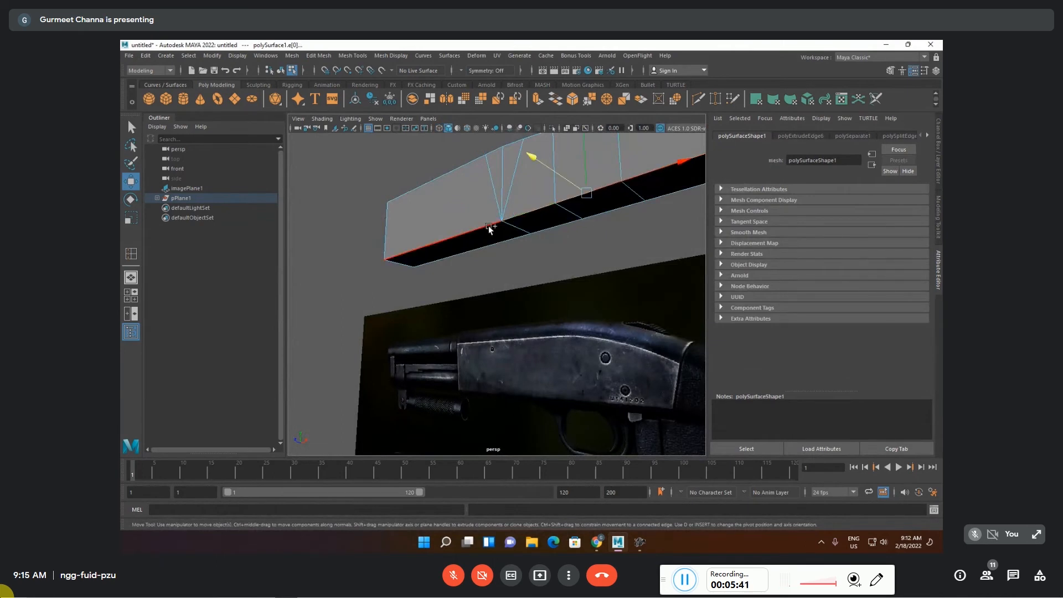
{"action": "left_click", "coordinate": [488, 226], "text": "shift"}
{"action": "scroll", "coordinate": [595, 225], "scroll_direction": "down", "scroll_amount": 2}
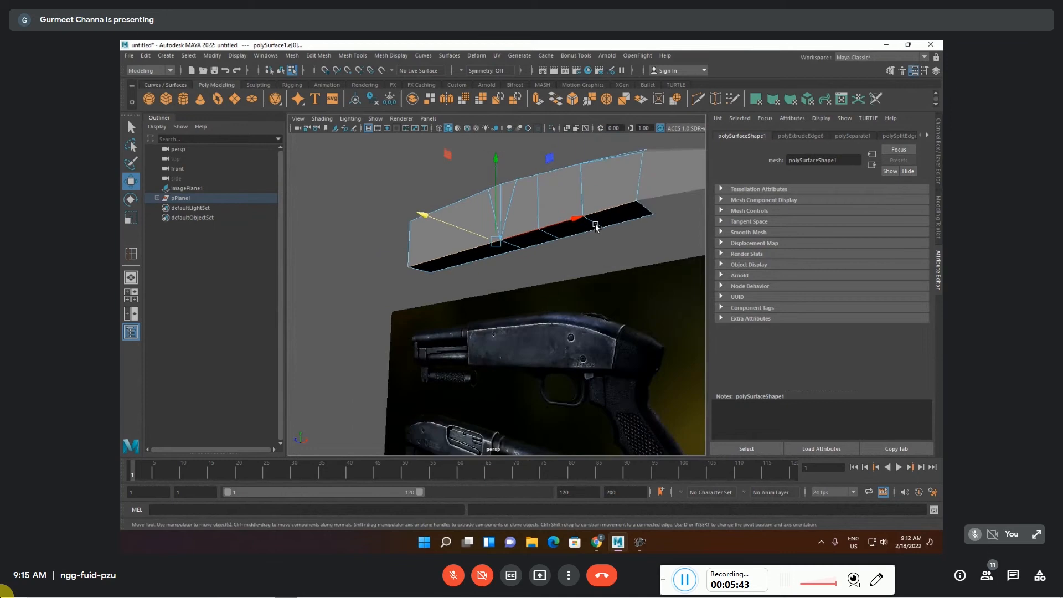
{"action": "scroll", "coordinate": [591, 232], "scroll_direction": "up", "scroll_amount": 3}
{"action": "left_click_drag", "start_coordinate": [542, 241], "coordinate": [564, 231], "text": "alt"}
{"action": "left_click", "coordinate": [324, 56]}
{"action": "left_click", "coordinate": [327, 88]}
{"action": "left_click_drag", "start_coordinate": [388, 219], "coordinate": [414, 236], "text": "alt"}
{"action": "left_click_drag", "start_coordinate": [606, 195], "coordinate": [592, 197]}
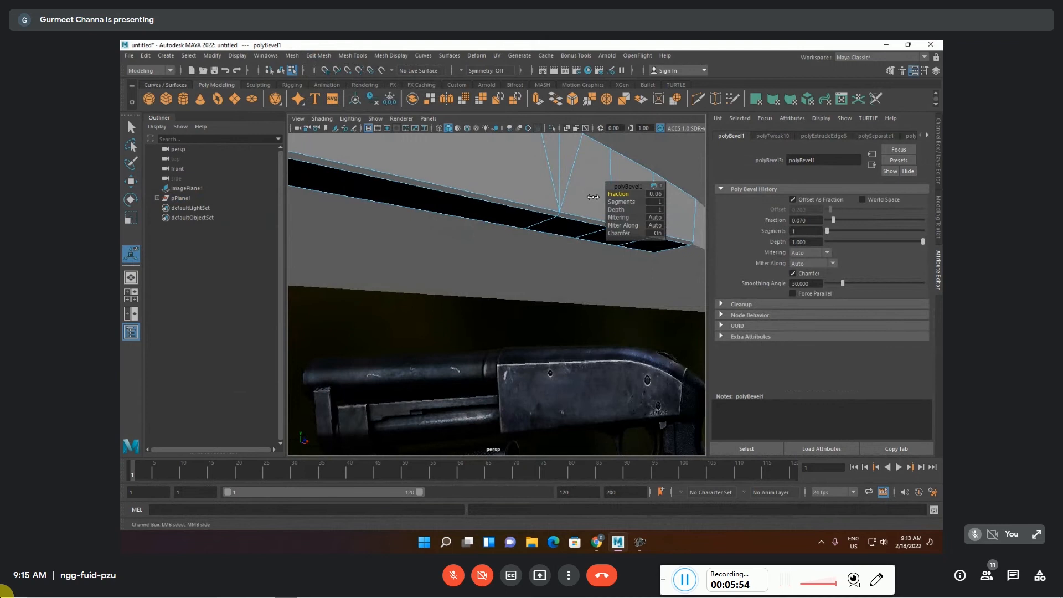
{"action": "left_click", "coordinate": [656, 202]}
{"action": "left_click", "coordinate": [585, 258]}
- Turn on wireframe-on-shaded display in the perspective view and inspect the beveled bottom edge near the rear section
{"action": "left_click_drag", "start_coordinate": [585, 258], "coordinate": [513, 270], "text": "alt"}
{"action": "middle_click_drag", "start_coordinate": [593, 251], "coordinate": [408, 261], "text": "alt"}
{"action": "left_click_drag", "start_coordinate": [480, 241], "coordinate": [503, 205], "text": "alt"}
{"action": "middle_click_drag", "start_coordinate": [503, 204], "coordinate": [479, 287], "text": "alt"}
{"action": "left_click_drag", "start_coordinate": [472, 235], "coordinate": [482, 239], "text": "alt"}
{"action": "left_click", "coordinate": [467, 128]}
{"action": "scroll", "coordinate": [504, 229], "scroll_direction": "up", "scroll_amount": 3}
{"action": "middle_click_drag", "start_coordinate": [560, 221], "coordinate": [512, 223], "text": "alt"}
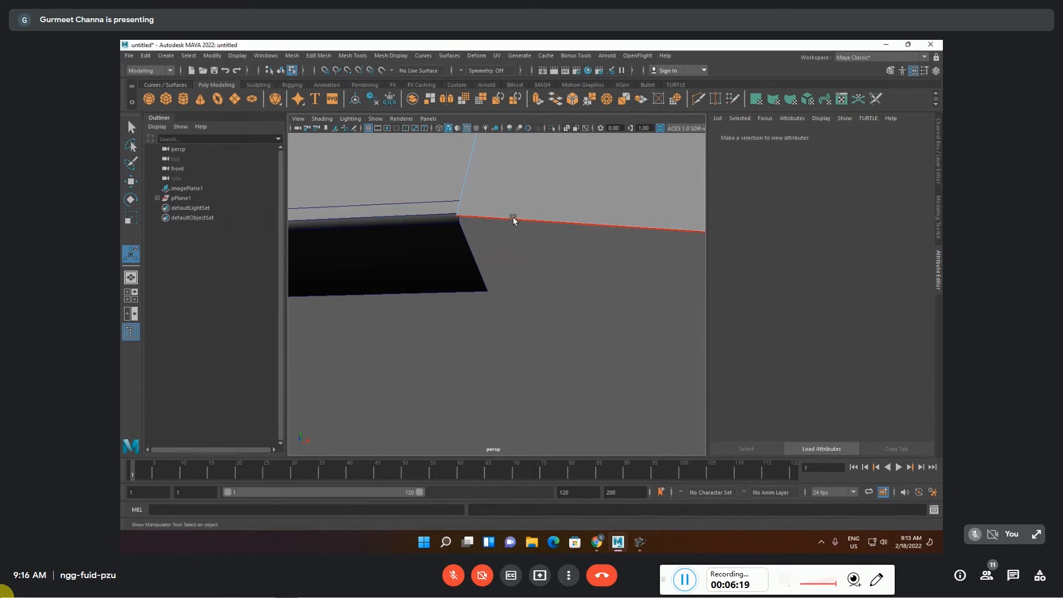
- Delete the old separated rear piece in object mode and select the main body mesh
{"action": "left_click_drag", "start_coordinate": [513, 216], "coordinate": [568, 280], "text": "alt"}
{"action": "key", "text": "F8"}
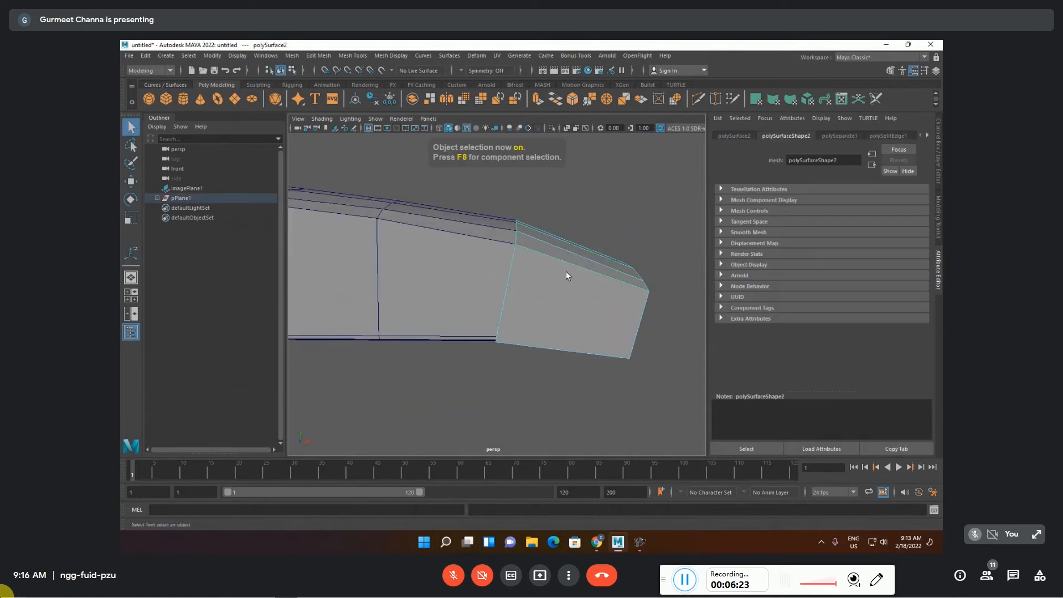
{"action": "key", "text": "Delete"}
{"action": "left_click", "coordinate": [462, 268]}
{"action": "left_click_drag", "start_coordinate": [462, 268], "coordinate": [524, 372], "text": "alt"}
{"action": "middle_click_drag", "start_coordinate": [513, 414], "coordinate": [534, 326], "text": "alt"}
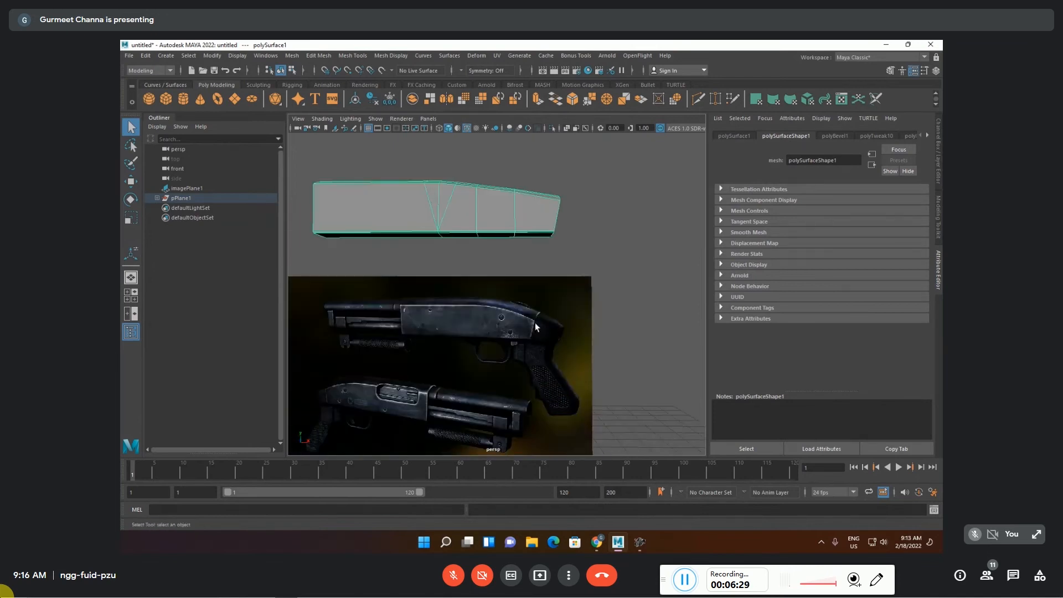
- Compare the body mesh with the shotgun reference in perspective and check its upper vertices around the bend
{"action": "scroll", "coordinate": [467, 358], "scroll_direction": "up", "scroll_amount": 5}
{"action": "scroll", "coordinate": [514, 377], "scroll_direction": "down", "scroll_amount": 5}
{"action": "scroll", "coordinate": [516, 293], "scroll_direction": "down", "scroll_amount": 2}
{"action": "middle_click_drag", "start_coordinate": [516, 292], "coordinate": [586, 288], "text": "alt"}
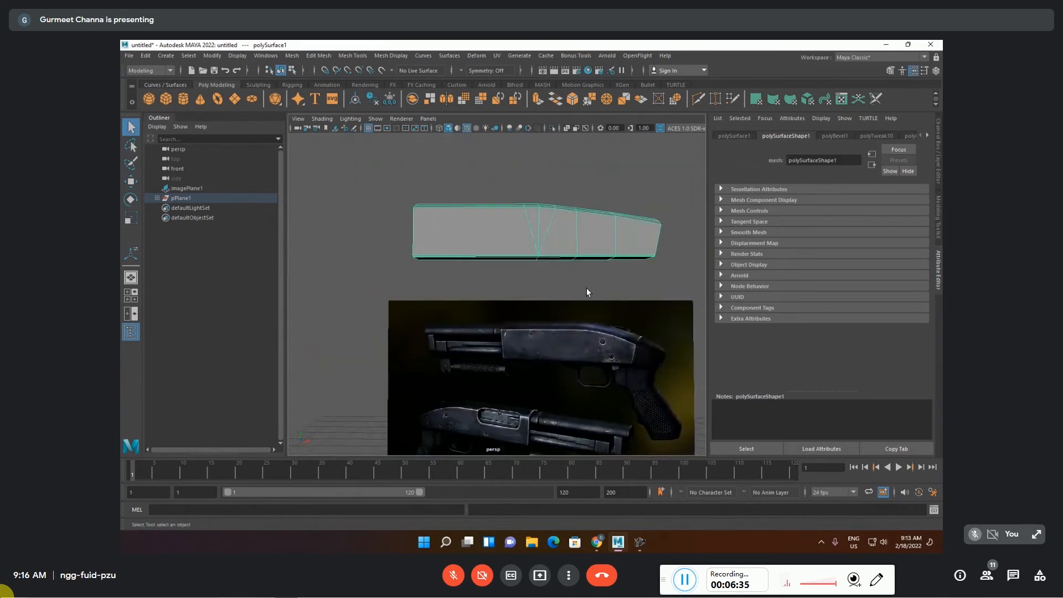
{"action": "scroll", "coordinate": [528, 282], "scroll_direction": "up", "scroll_amount": 3}
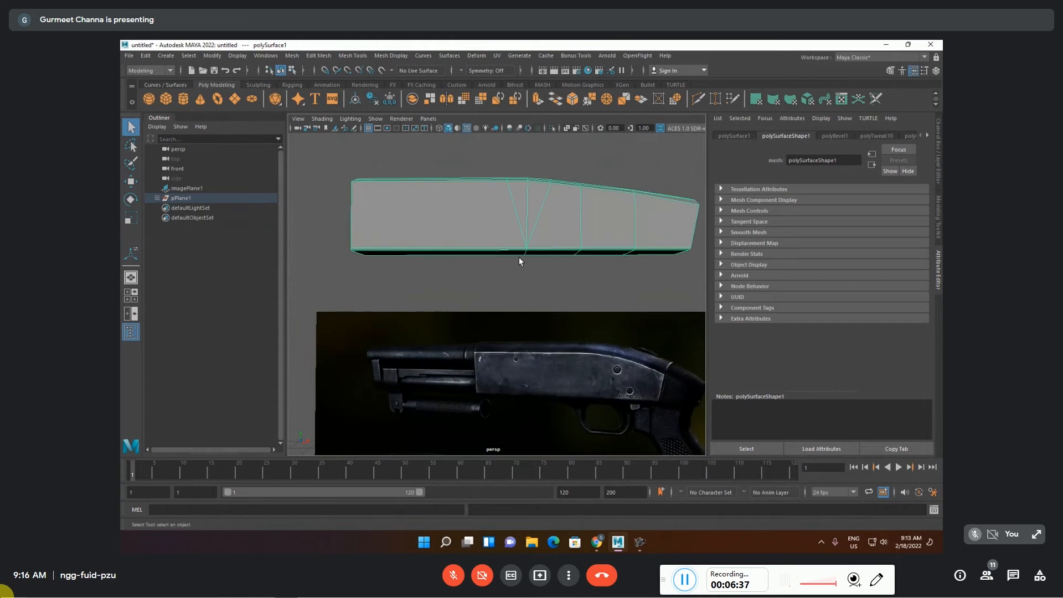
{"action": "key", "text": "F9"}
{"action": "left_click_drag", "start_coordinate": [498, 164], "coordinate": [537, 201]}
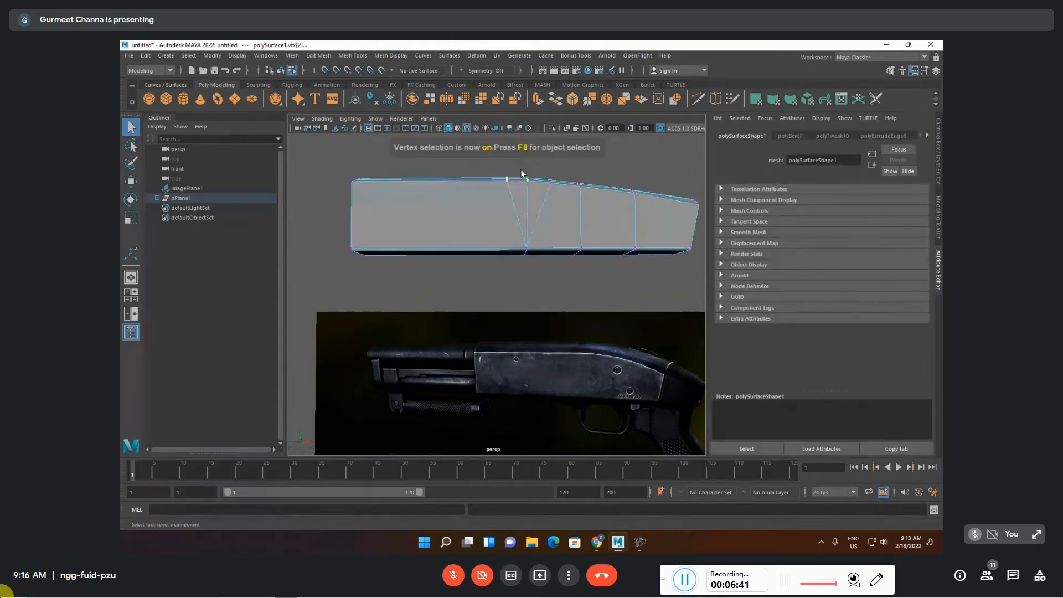
{"action": "left_click", "coordinate": [493, 201]}
{"action": "scroll", "coordinate": [493, 201], "scroll_direction": "down", "scroll_amount": 3}
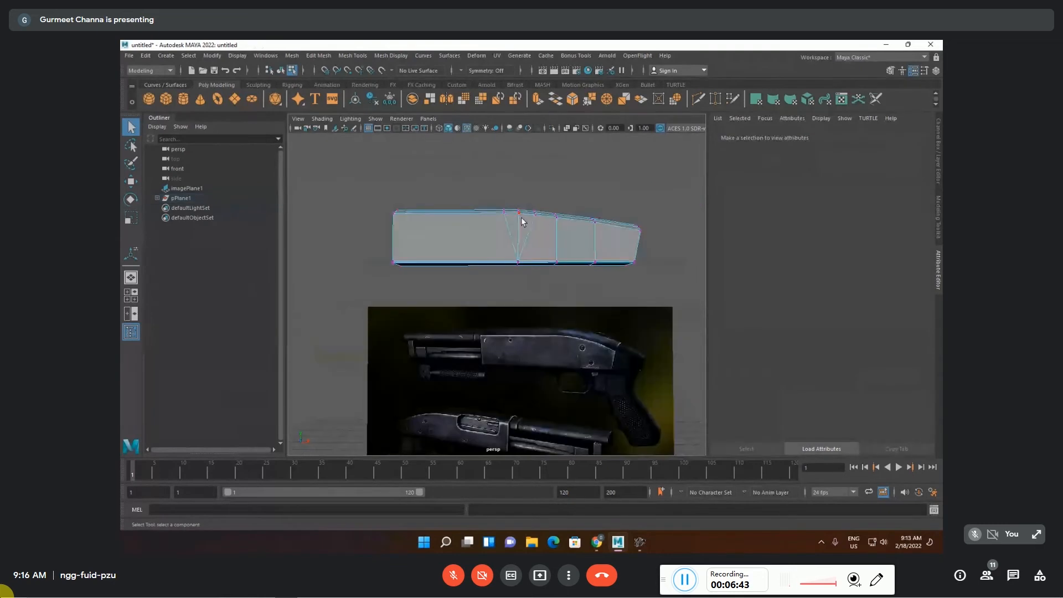
- Check the vertex column at the body's upper bend against the reference image in the front view
{"action": "key", "text": "space"}
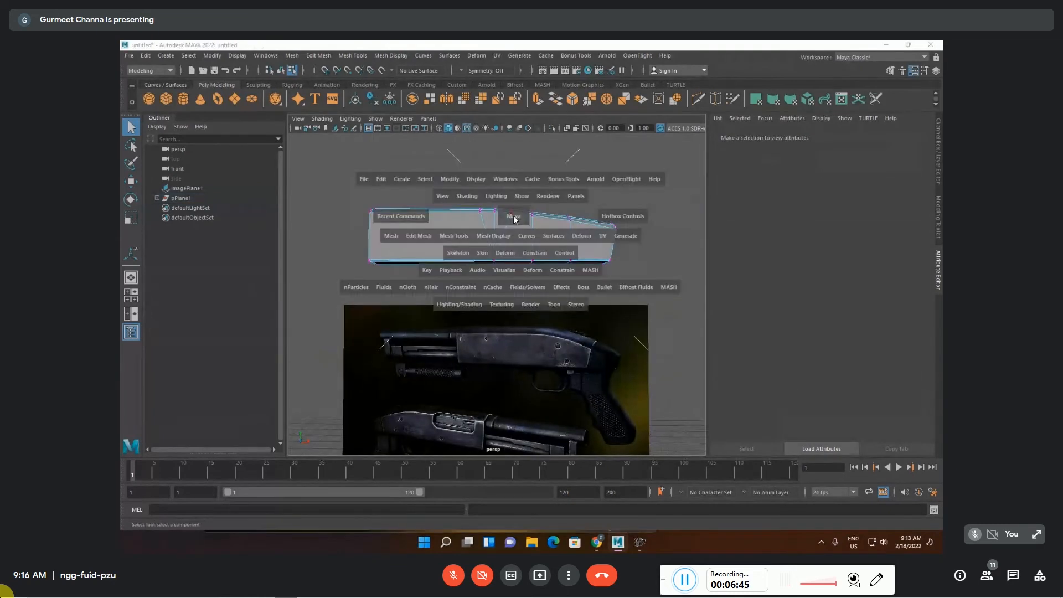
{"action": "key", "text": "space"}
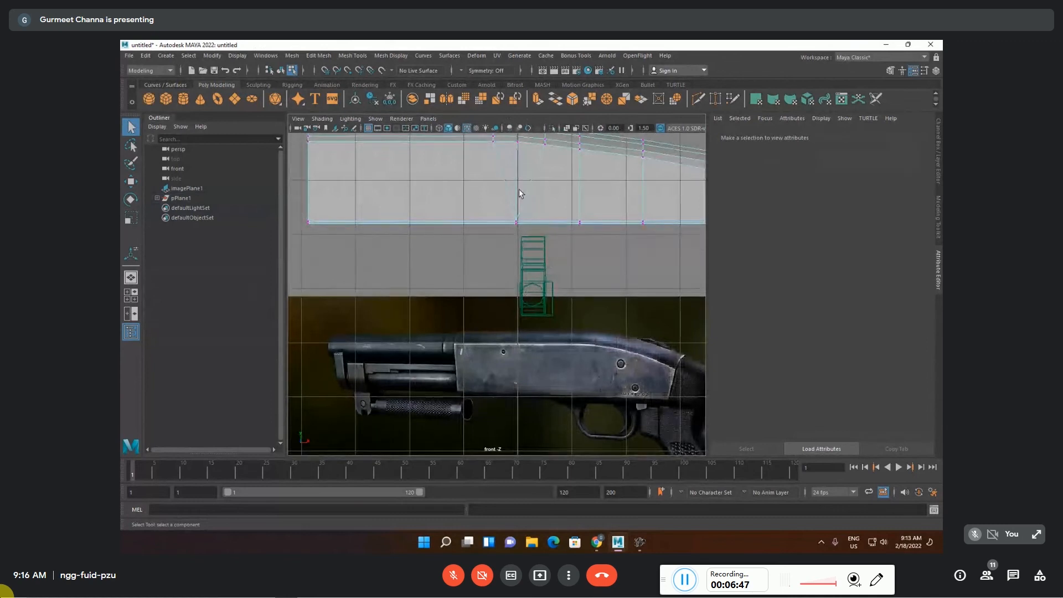
{"action": "scroll", "coordinate": [497, 228], "scroll_direction": "up", "scroll_amount": 2}
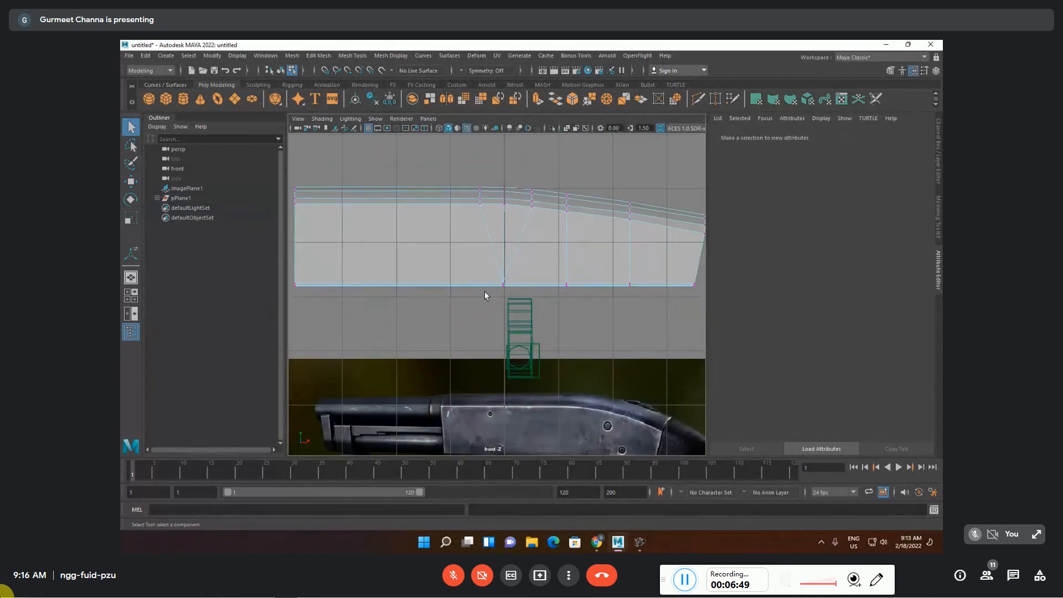
{"action": "scroll", "coordinate": [508, 235], "scroll_direction": "up", "scroll_amount": 1}
{"action": "middle_click_drag", "start_coordinate": [520, 200], "coordinate": [508, 246], "text": "alt"}
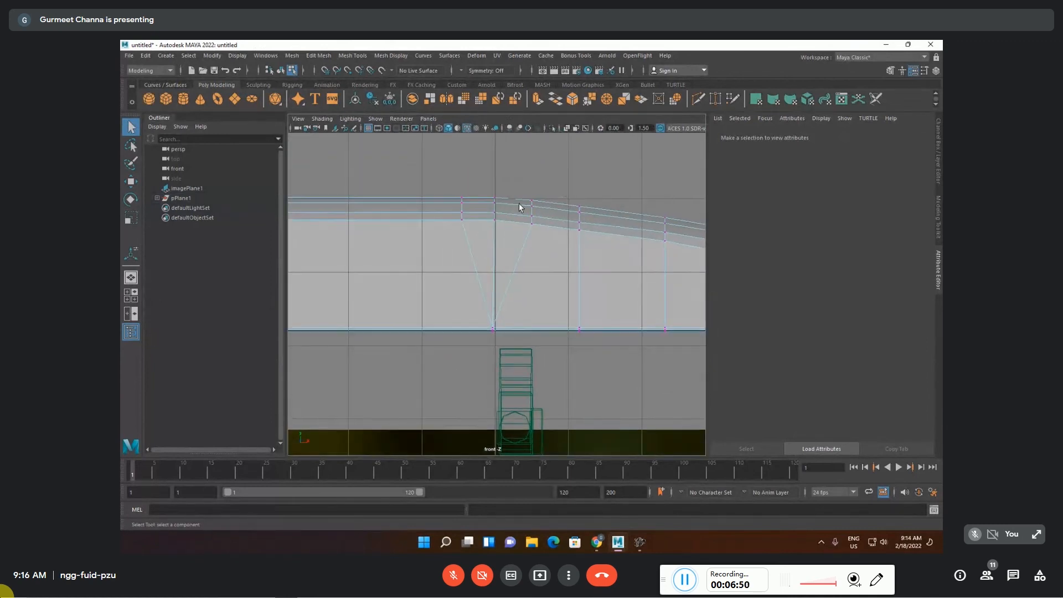
{"action": "left_click_drag", "start_coordinate": [484, 179], "coordinate": [505, 242]}
{"action": "scroll", "coordinate": [517, 246], "scroll_direction": "down", "scroll_amount": 4}
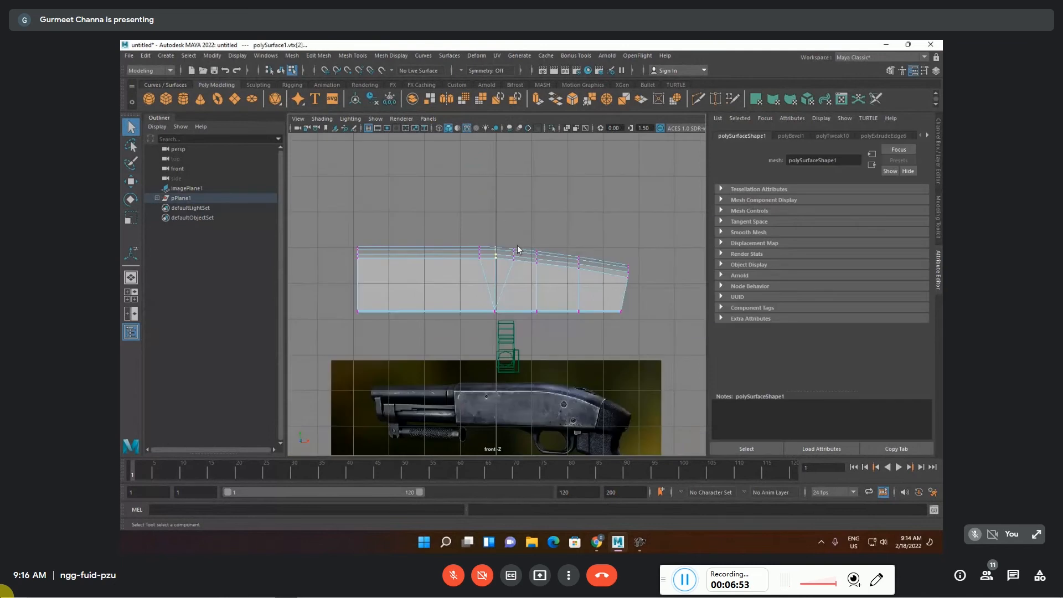
{"action": "scroll", "coordinate": [527, 263], "scroll_direction": "down", "scroll_amount": 2}
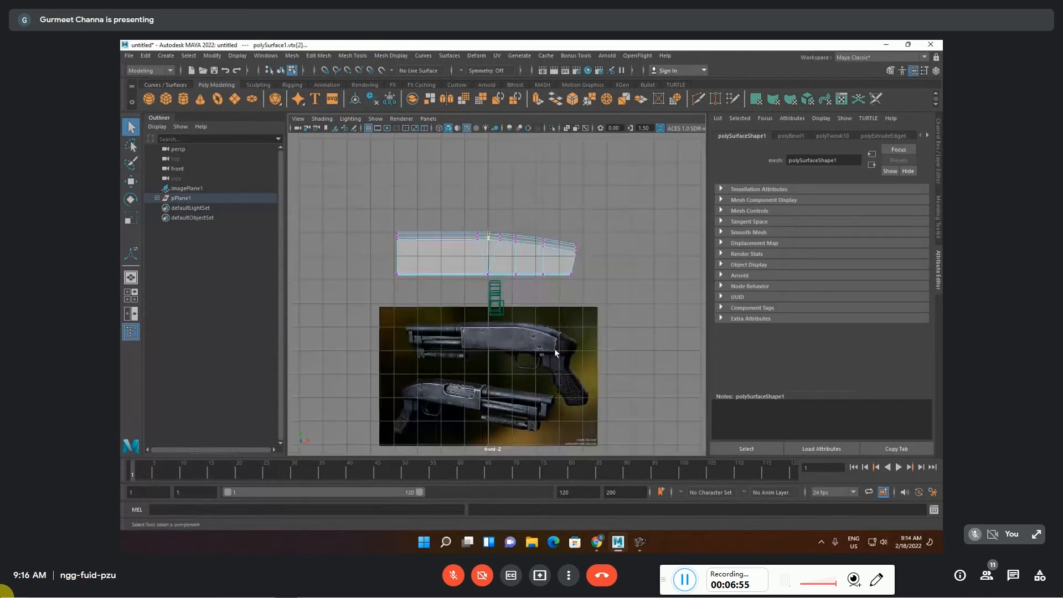
- Examine how the grip section joins the receiver in the reference image, compared with the rear end of the mesh
{"action": "scroll", "coordinate": [477, 360], "scroll_direction": "up", "scroll_amount": 2}
{"action": "scroll", "coordinate": [459, 341], "scroll_direction": "up", "scroll_amount": 3}
{"action": "scroll", "coordinate": [445, 346], "scroll_direction": "up", "scroll_amount": 1}
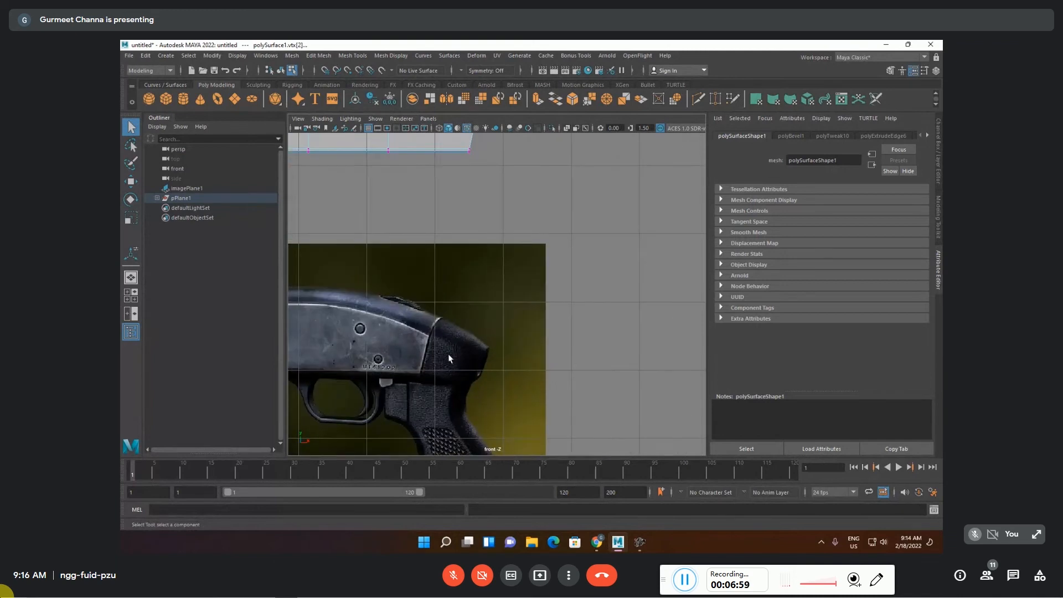
{"action": "scroll", "coordinate": [466, 321], "scroll_direction": "down", "scroll_amount": 3}
{"action": "scroll", "coordinate": [452, 269], "scroll_direction": "up", "scroll_amount": 3}
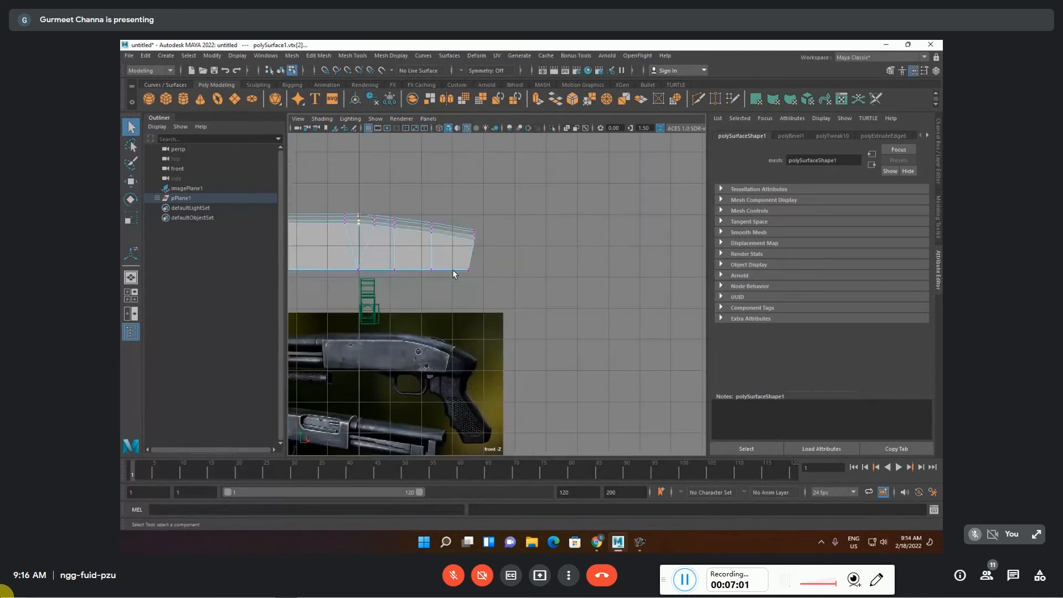
{"action": "scroll", "coordinate": [453, 269], "scroll_direction": "up", "scroll_amount": 1}
{"action": "scroll", "coordinate": [433, 395], "scroll_direction": "up", "scroll_amount": 2}
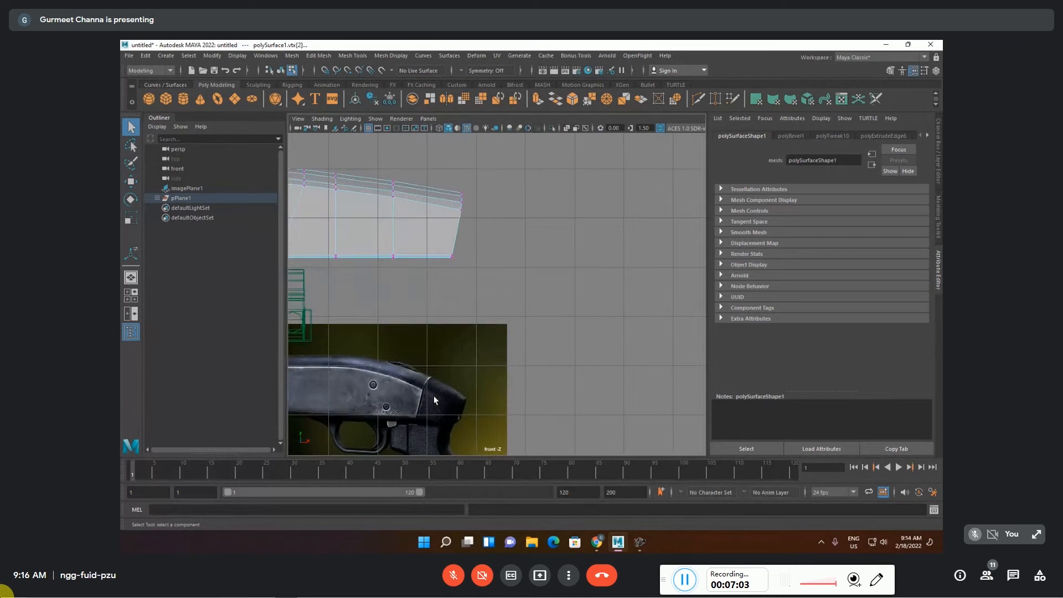
{"action": "middle_click_drag", "start_coordinate": [443, 381], "coordinate": [543, 202], "text": "alt"}
{"action": "scroll", "coordinate": [498, 271], "scroll_direction": "up", "scroll_amount": 3}
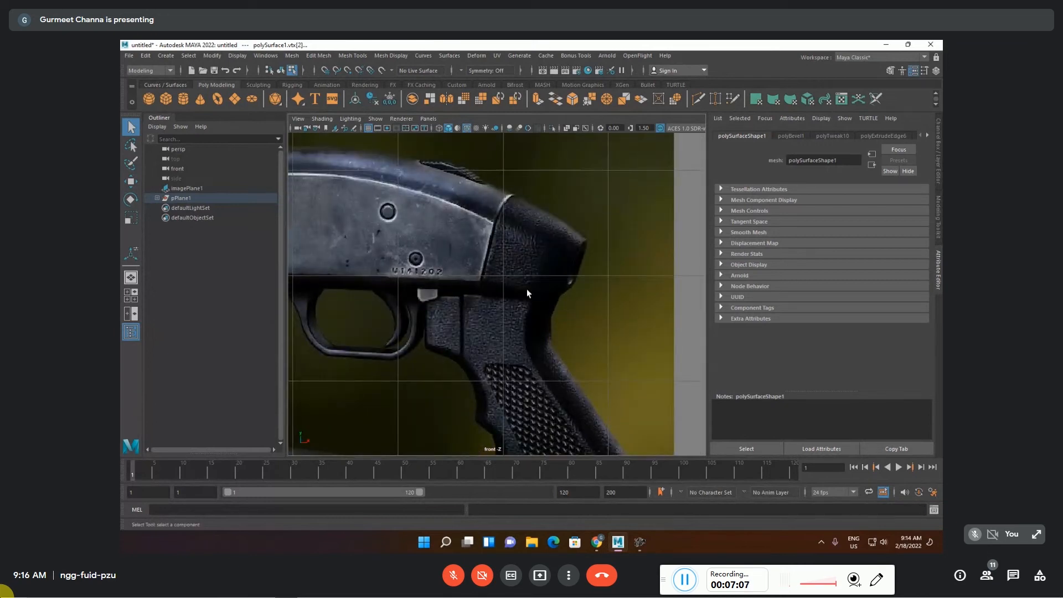
{"action": "scroll", "coordinate": [545, 210], "scroll_direction": "down", "scroll_amount": 5}
{"action": "scroll", "coordinate": [513, 173], "scroll_direction": "up", "scroll_amount": 2}
{"action": "middle_click_drag", "start_coordinate": [523, 164], "coordinate": [530, 247], "text": "alt"}
- Extrude the rear border edges of the body mesh backward and slightly downward in the front view, following the reference
{"action": "key", "text": "F11"}
{"action": "left_click_drag", "start_coordinate": [537, 211], "coordinate": [507, 284]}
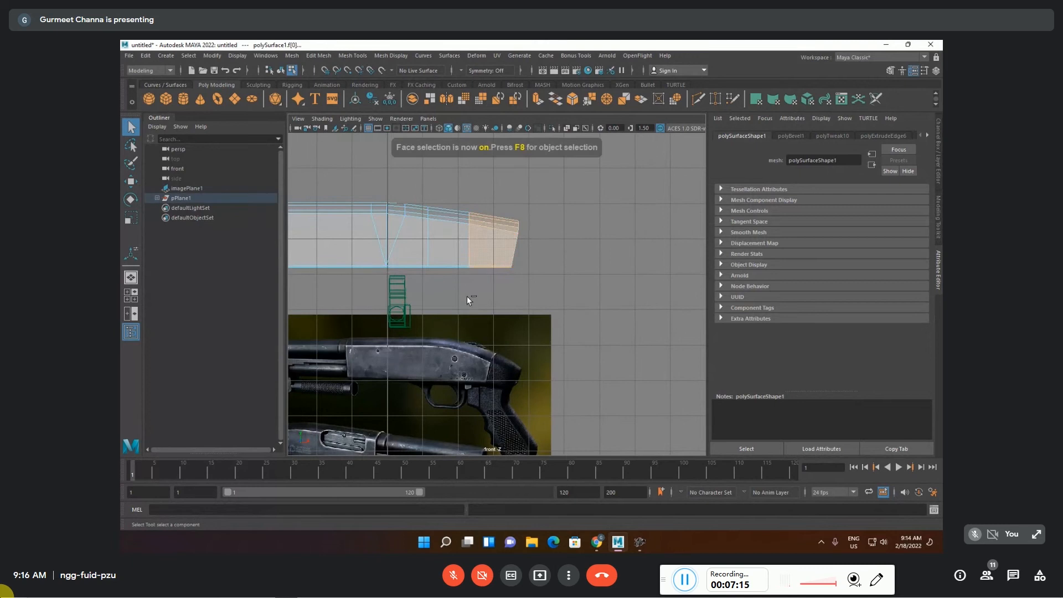
{"action": "key", "text": "F10"}
{"action": "left_click_drag", "start_coordinate": [552, 215], "coordinate": [482, 223]}
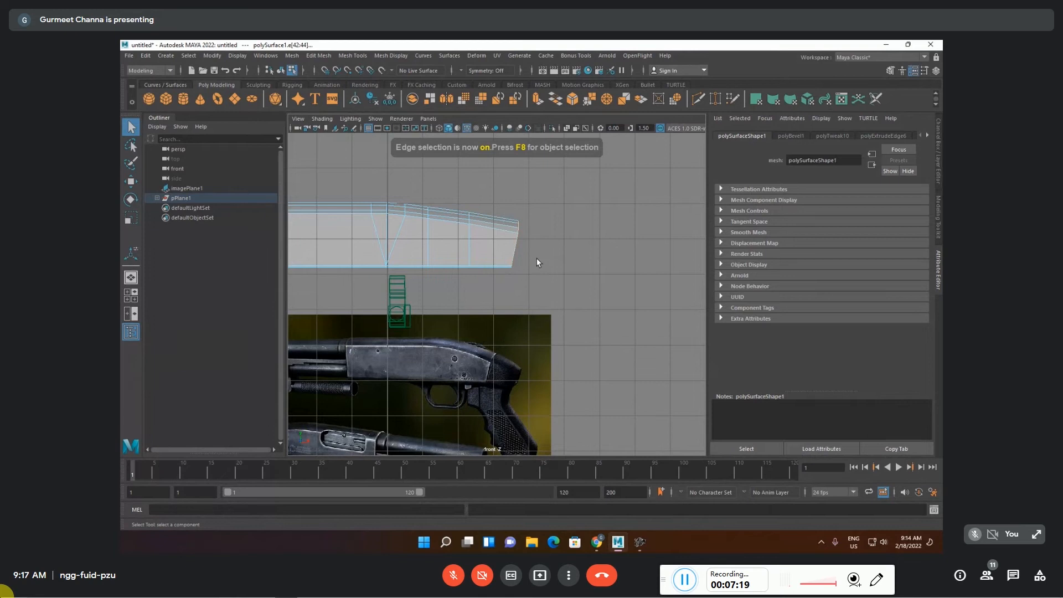
{"action": "key", "text": "w"}
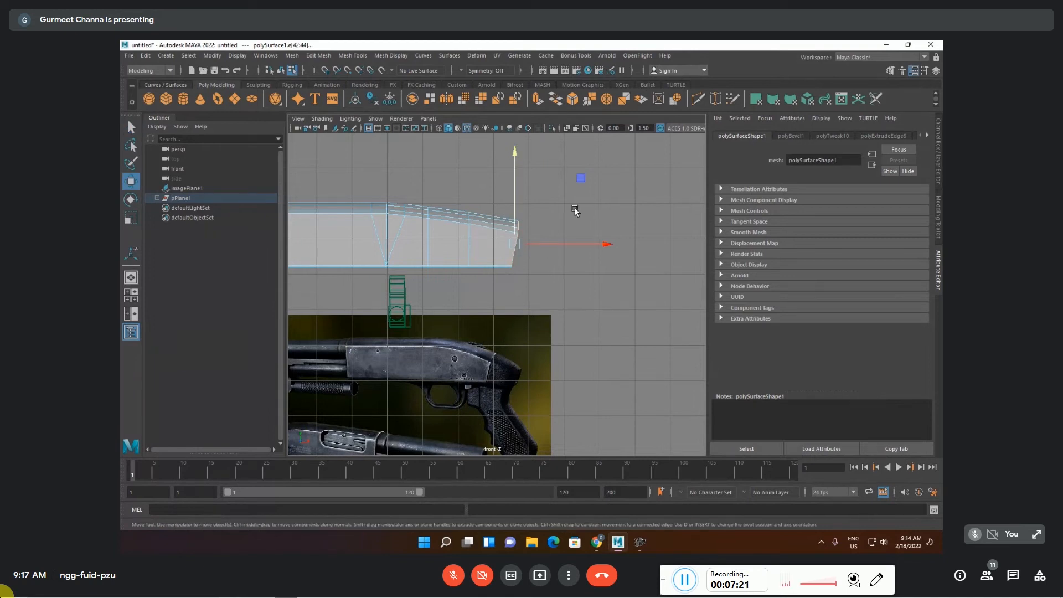
{"action": "left_click_drag", "start_coordinate": [582, 186], "coordinate": [622, 199], "text": "shift"}
- Raise the lower rear corner vertices of the extruded section to flatten the slope of its bottom edge
{"action": "key", "text": "F9"}
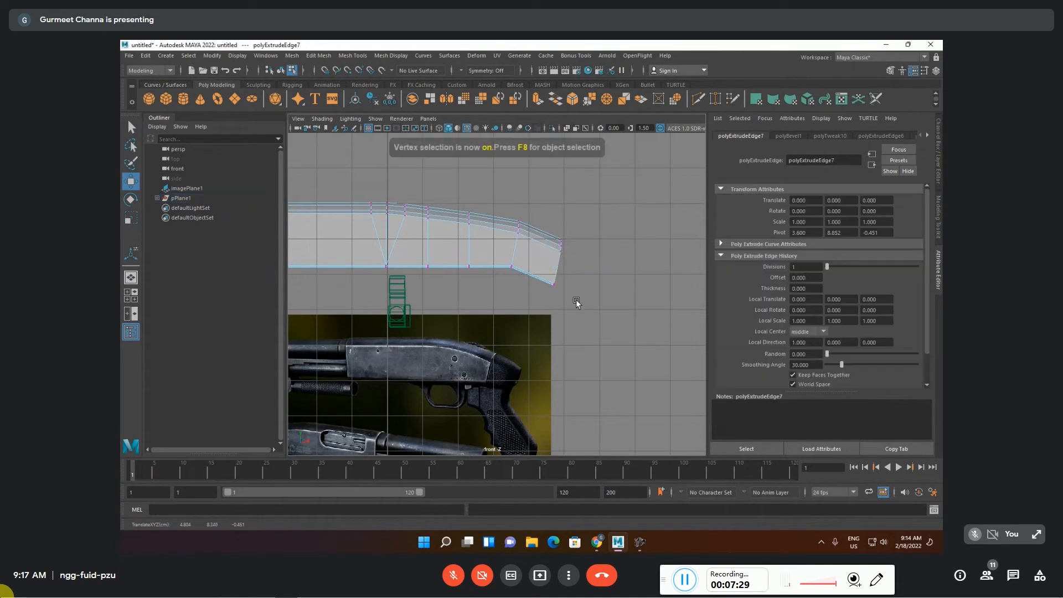
{"action": "left_click_drag", "start_coordinate": [547, 295], "coordinate": [559, 249]}
{"action": "left_click", "coordinate": [597, 237]}
{"action": "scroll", "coordinate": [597, 238], "scroll_direction": "up", "scroll_amount": 3}
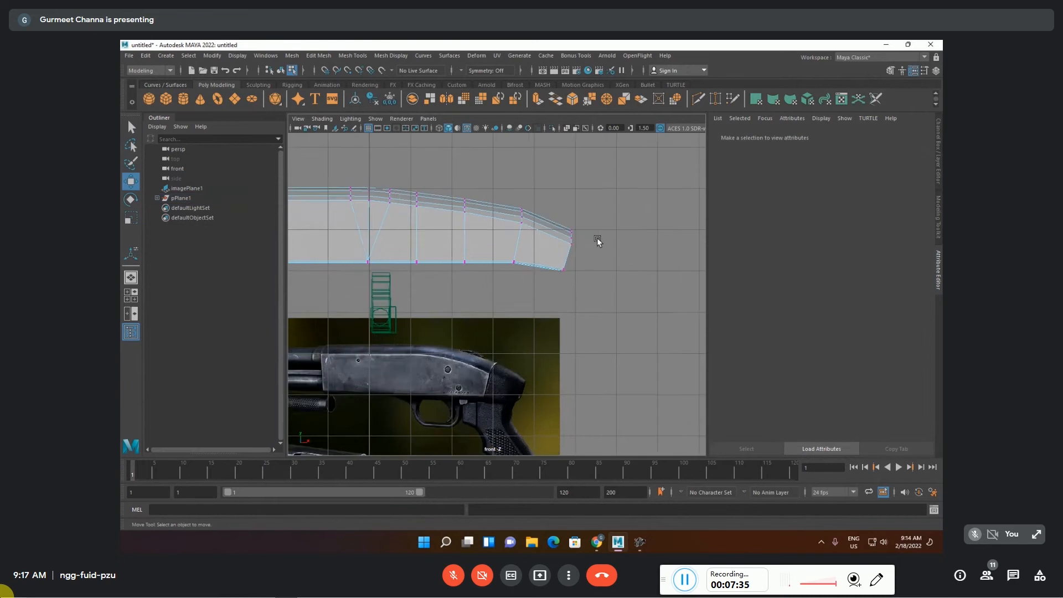
{"action": "scroll", "coordinate": [598, 239], "scroll_direction": "up", "scroll_amount": 1}
- Try to move the upper rear corner vertices of the extruded section
{"action": "mouse_move", "coordinate": [645, 226]}
{"action": "left_mouse_down"}
{"action": "mouse_move", "coordinate": [594, 255]}
{"action": "mouse_move", "coordinate": [645, 243]}
{"action": "left_mouse_up"}
{"action": "middle_click_drag", "start_coordinate": [652, 220], "coordinate": [574, 247], "text": "alt"}
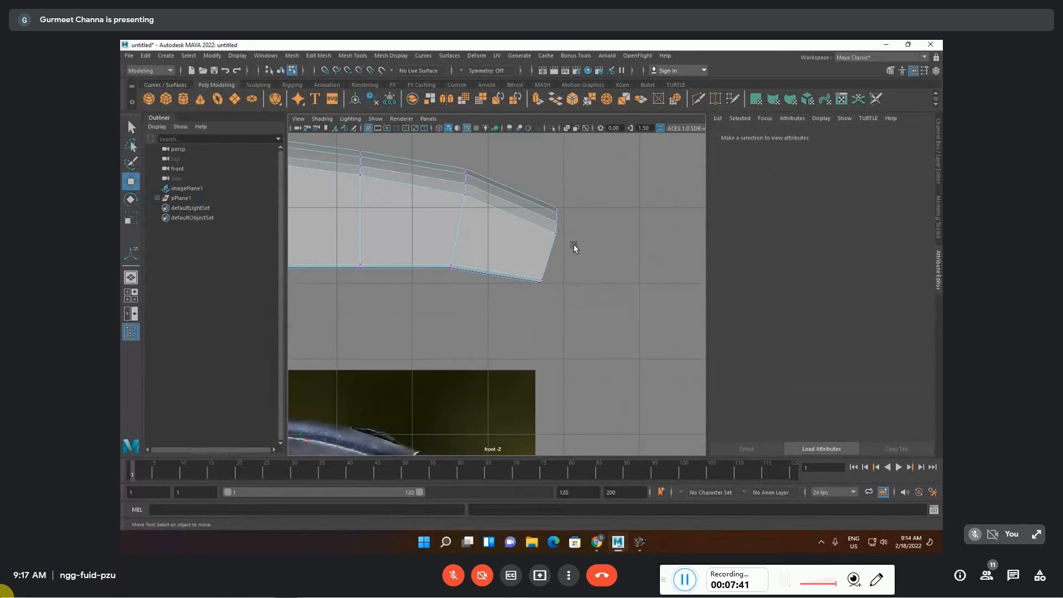
{"action": "left_click", "coordinate": [555, 233]}
{"action": "left_click_drag", "start_coordinate": [557, 202], "coordinate": [551, 214]}
{"action": "key", "text": "ctrl+z"}
- Detach all faces of the newly extruded rear section from the main body mesh
{"action": "middle_click_drag", "start_coordinate": [564, 293], "coordinate": [577, 305], "text": "alt"}
{"action": "key", "text": "F11"}
{"action": "left_click_drag", "start_coordinate": [491, 317], "coordinate": [609, 166]}
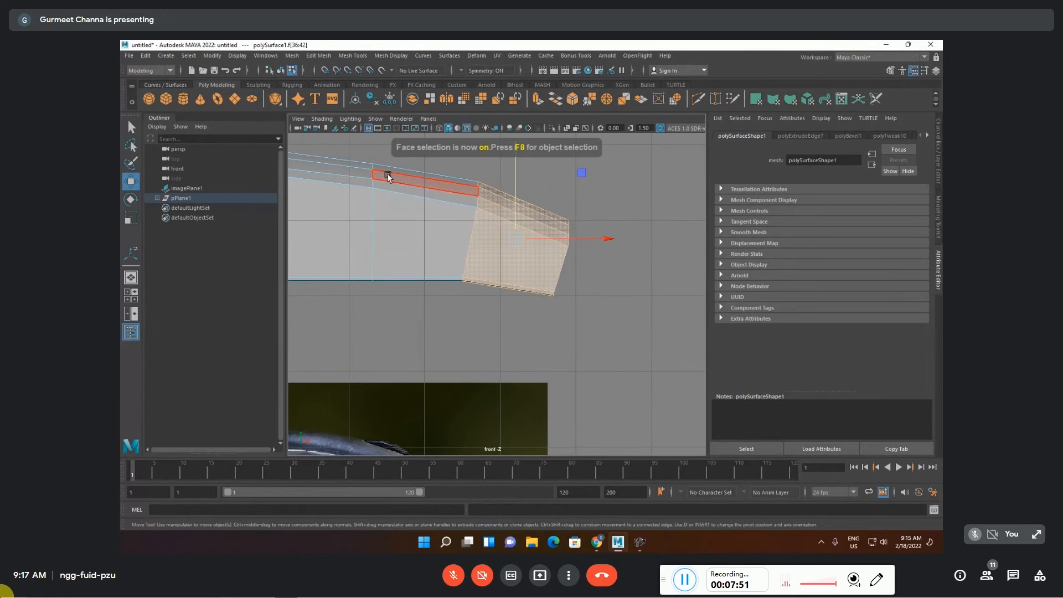
{"action": "scroll", "coordinate": [492, 207], "scroll_direction": "down", "scroll_amount": 5}
{"action": "key", "text": "space"}
{"action": "key", "text": "space"}
{"action": "left_click_drag", "start_coordinate": [560, 216], "coordinate": [554, 247], "text": "alt"}
{"action": "key", "text": "space"}
{"action": "key", "text": "space"}
{"action": "scroll", "coordinate": [614, 199], "scroll_direction": "up", "scroll_amount": 5}
{"action": "middle_click_drag", "start_coordinate": [614, 199], "coordinate": [363, 241], "text": "alt"}
{"action": "scroll", "coordinate": [363, 240], "scroll_direction": "down", "scroll_amount": 2}
{"action": "left_click", "coordinate": [319, 56]}
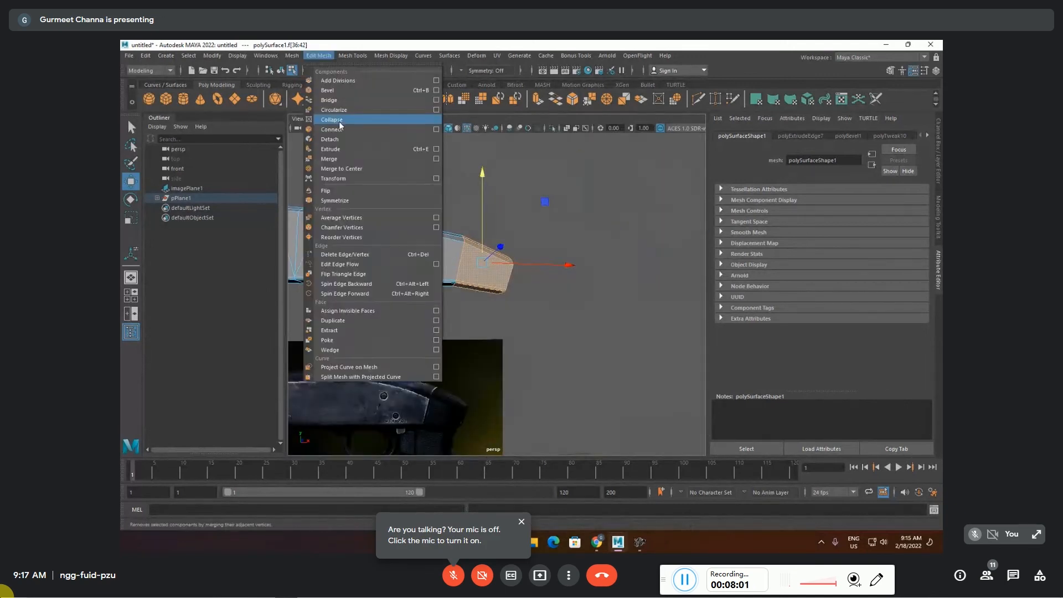
{"action": "left_click", "coordinate": [337, 138]}
- Separate the detached rear section into its own mesh and select it
{"action": "left_click", "coordinate": [291, 55]}
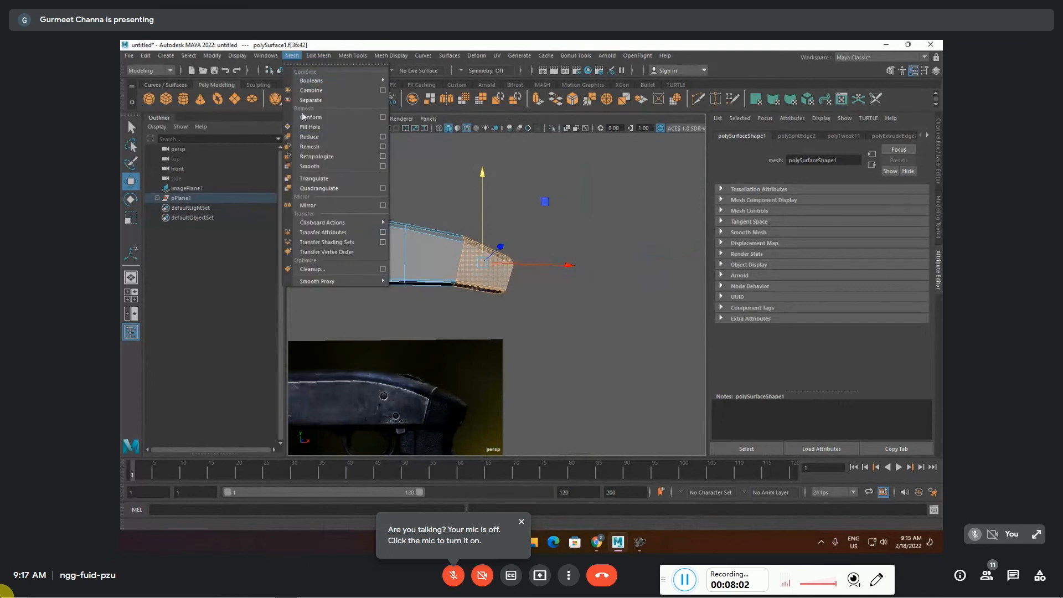
{"action": "left_click", "coordinate": [560, 243]}
{"action": "left_click", "coordinate": [483, 265]}
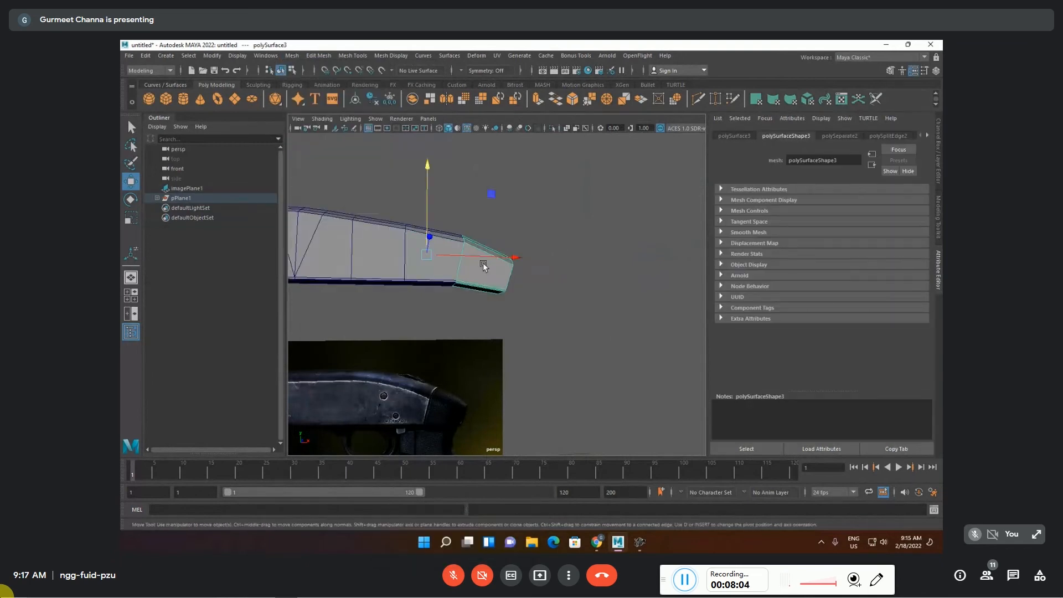
{"action": "key", "text": "space"}
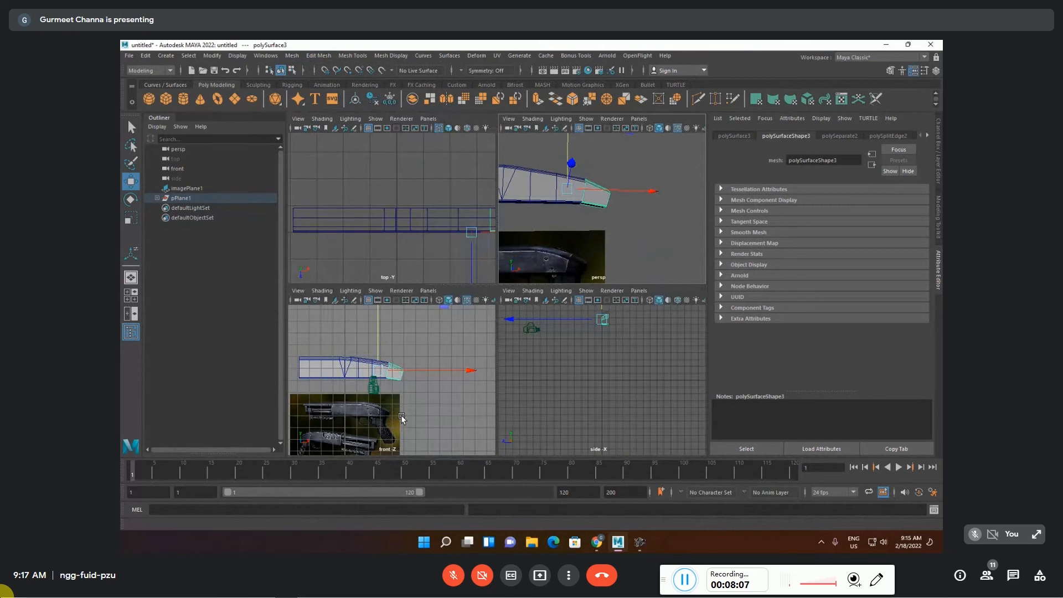
{"action": "key", "text": "space"}
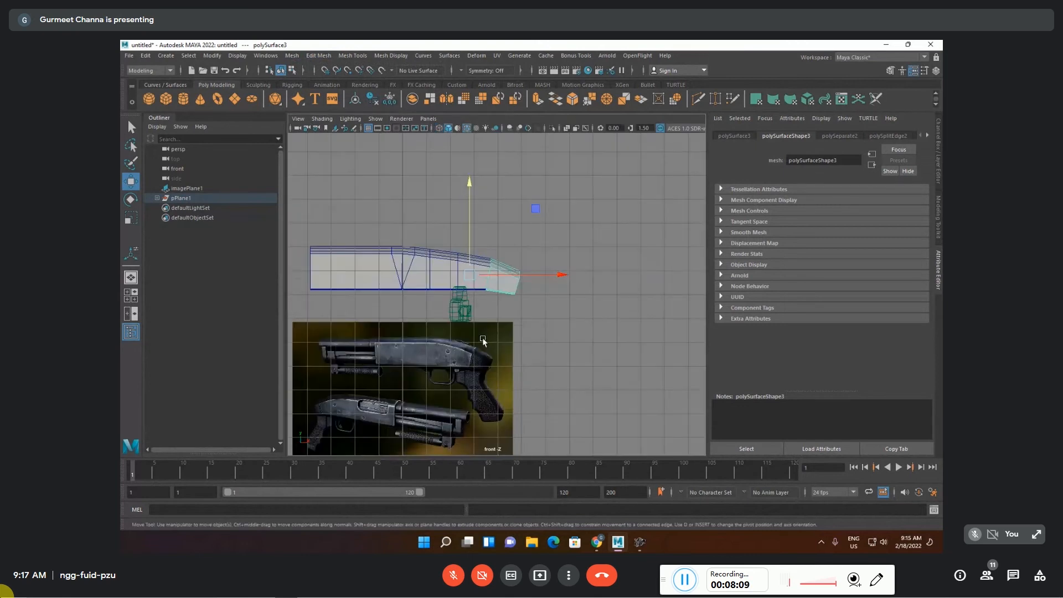
{"action": "scroll", "coordinate": [493, 329], "scroll_direction": "up", "scroll_amount": 4}
{"action": "key", "text": "space"}
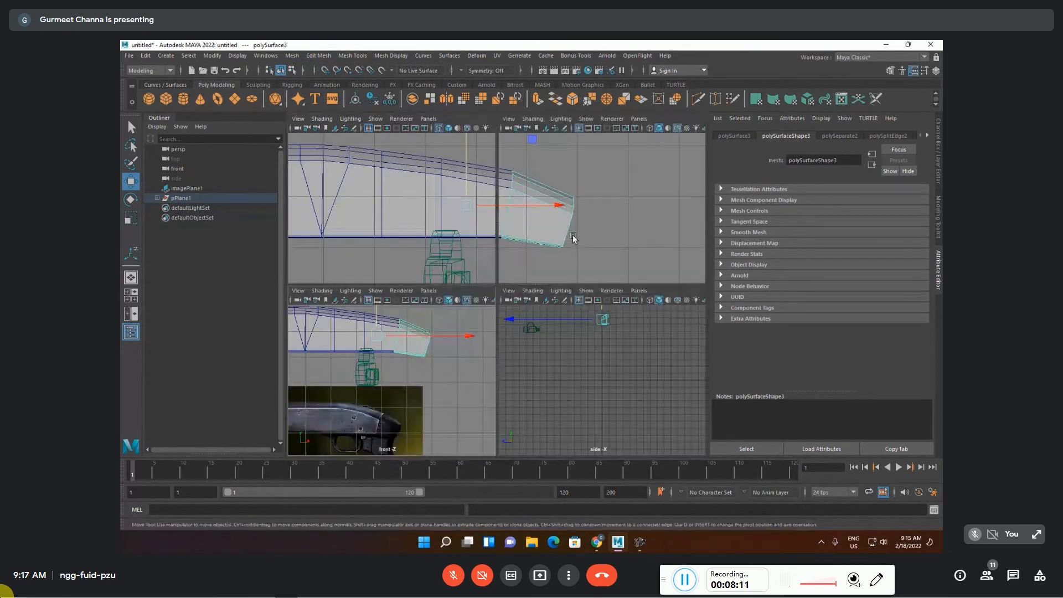
{"action": "key", "text": "space"}
- Slide individual vertices of the separated rear section along their edges to refine where it meets the main body
{"action": "left_click_drag", "start_coordinate": [593, 237], "coordinate": [500, 270], "text": "alt"}
{"action": "scroll", "coordinate": [498, 268], "scroll_direction": "up", "scroll_amount": 4}
{"action": "middle_click_drag", "start_coordinate": [437, 256], "coordinate": [499, 247], "text": "alt"}
{"action": "mouse_move", "coordinate": [499, 247]}
{"action": "left_mouse_down", "text": "alt"}
{"action": "mouse_move", "coordinate": [500, 266]}
{"action": "mouse_move", "coordinate": [463, 232]}
{"action": "mouse_move", "coordinate": [463, 257]}
{"action": "mouse_move", "coordinate": [540, 275]}
{"action": "mouse_move", "coordinate": [490, 255]}
{"action": "left_mouse_up", "text": "alt"}
{"action": "key", "text": "F9"}
{"action": "left_click", "coordinate": [532, 228]}
{"action": "left_click_drag", "start_coordinate": [532, 204], "coordinate": [532, 270], "text": "ctrl+shift"}
{"action": "left_click", "coordinate": [552, 203]}
{"action": "left_click", "coordinate": [426, 287], "text": "ctrl+shift"}
{"action": "left_click_drag", "start_coordinate": [427, 288], "coordinate": [420, 290], "text": "ctrl+shift"}
{"action": "left_click", "coordinate": [607, 283]}
- Slide the rear section's upper side corner vertex along its edge at the seam with the main body
{"action": "scroll", "coordinate": [609, 282], "scroll_direction": "down", "scroll_amount": 2}
{"action": "left_click_drag", "start_coordinate": [589, 335], "coordinate": [636, 318], "text": "alt"}
{"action": "scroll", "coordinate": [491, 247], "scroll_direction": "up", "scroll_amount": 3}
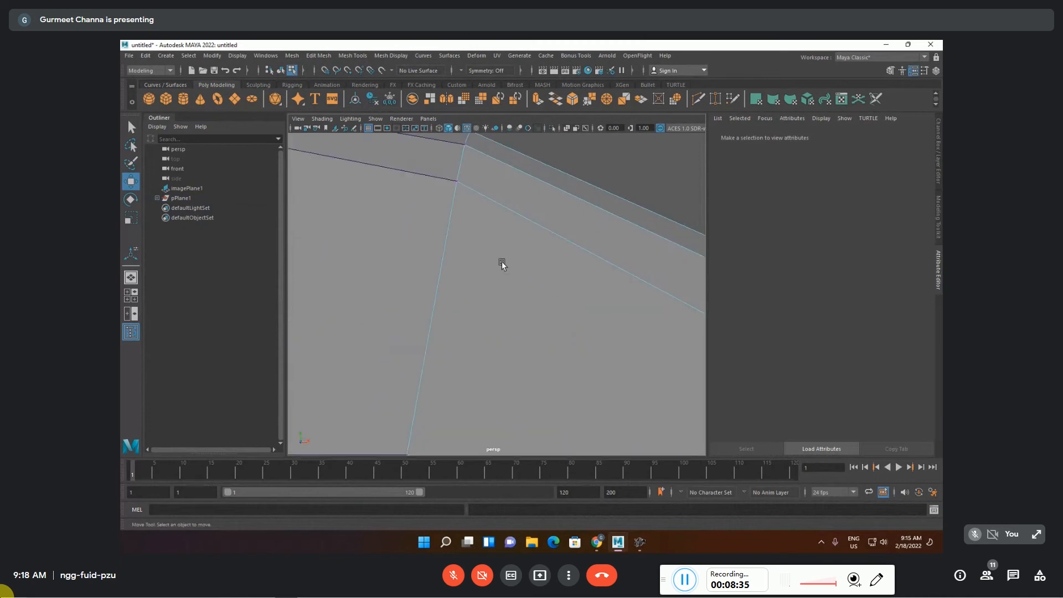
{"action": "scroll", "coordinate": [502, 264], "scroll_direction": "down", "scroll_amount": 3}
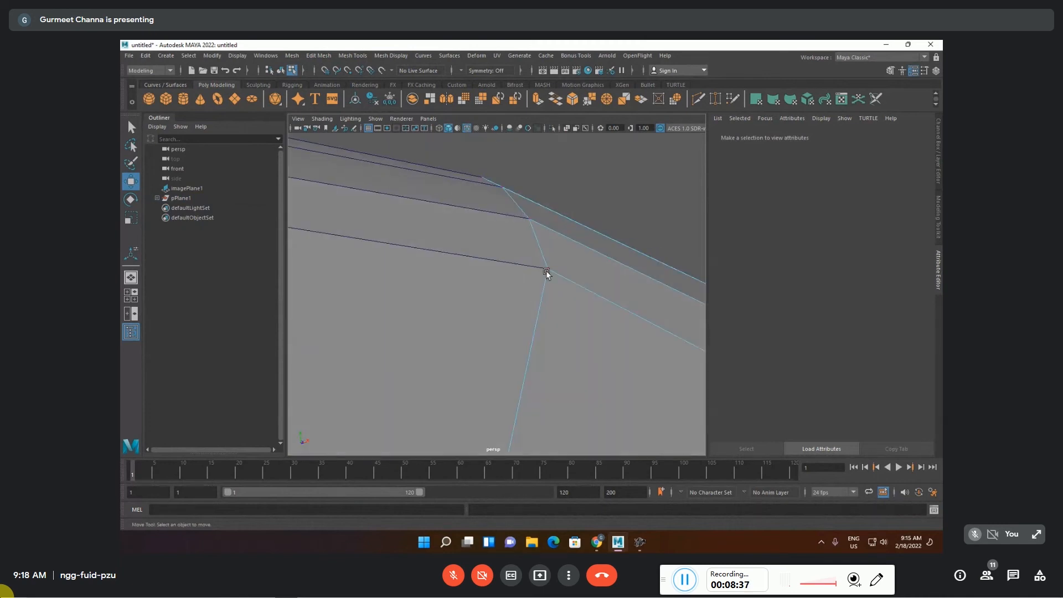
{"action": "left_click", "coordinate": [546, 272]}
{"action": "left_click_drag", "start_coordinate": [545, 249], "coordinate": [541, 280], "text": "ctrl+shift"}
{"action": "left_click_drag", "start_coordinate": [592, 310], "coordinate": [624, 280], "text": "alt"}
{"action": "scroll", "coordinate": [443, 282], "scroll_direction": "down", "scroll_amount": 5}
{"action": "left_click_drag", "start_coordinate": [560, 296], "coordinate": [603, 316], "text": "alt"}
{"action": "middle_click_drag", "start_coordinate": [604, 315], "coordinate": [555, 309], "text": "alt"}
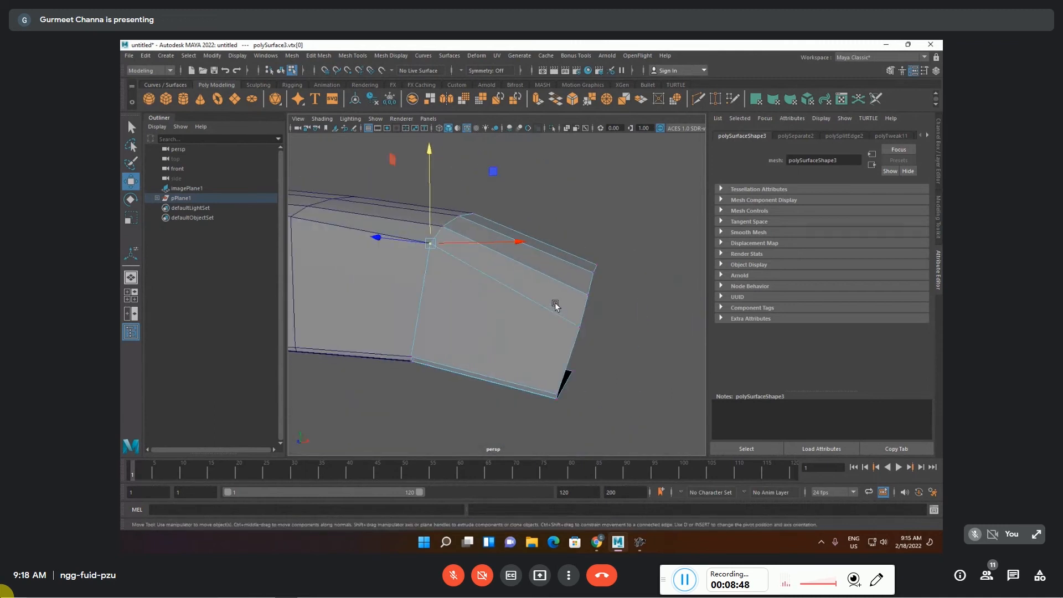
- Soften the lengthwise edges across the top of the rear section and return to object selection
{"action": "key", "text": "F10"}
{"action": "left_click_drag", "start_coordinate": [545, 210], "coordinate": [515, 332]}
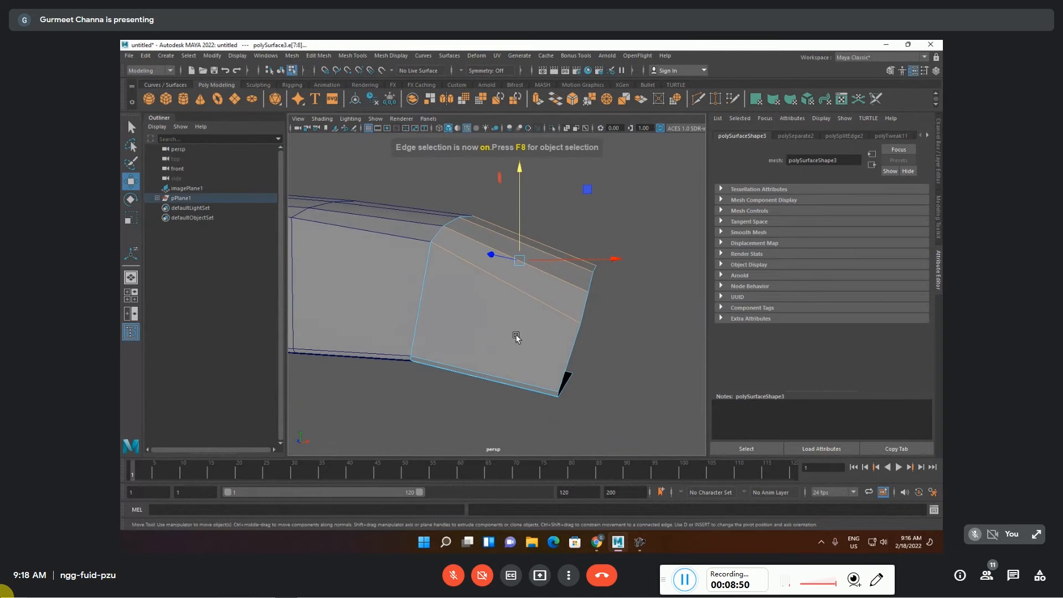
{"action": "right_click_drag", "start_coordinate": [597, 227], "coordinate": [663, 227], "text": "shift"}
{"action": "left_click", "coordinate": [652, 234]}
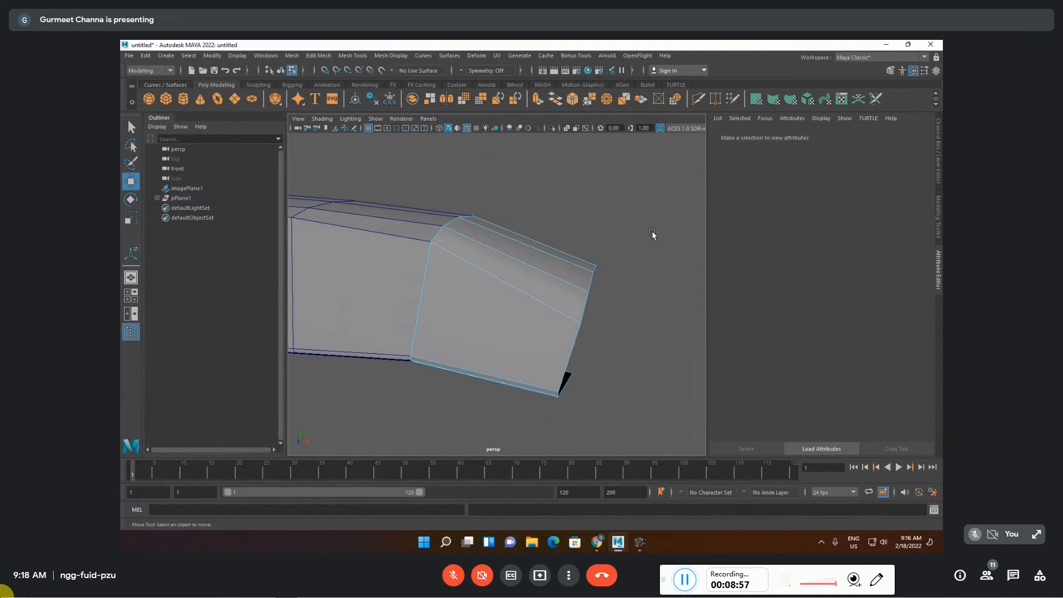
{"action": "key", "text": "F8"}
{"action": "left_click", "coordinate": [652, 234]}
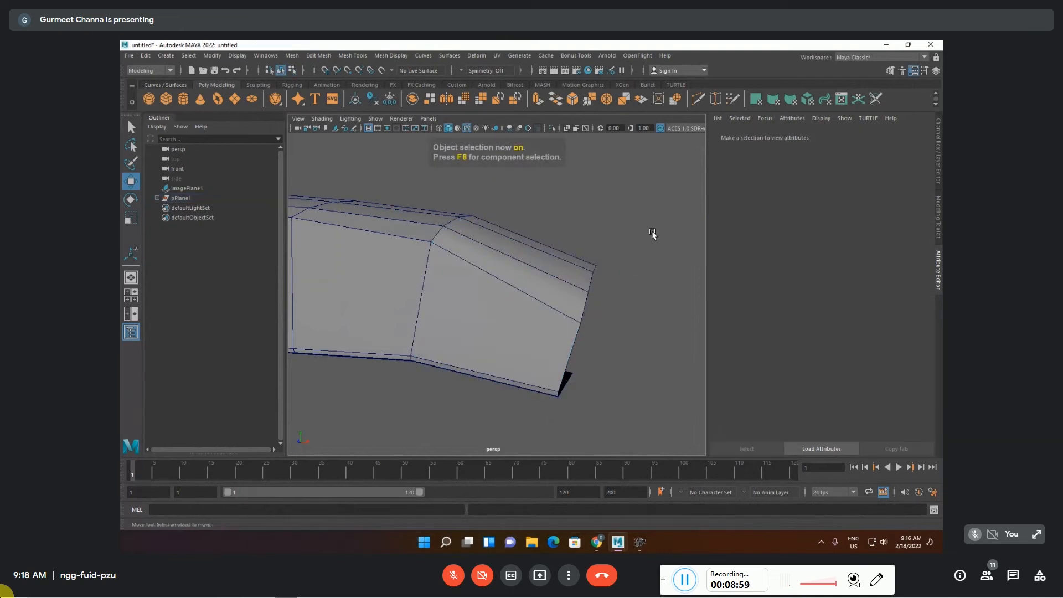
- Compare the rear section's shape and seam with the rear end of the gun in the reference image
{"action": "left_click", "coordinate": [467, 277]}
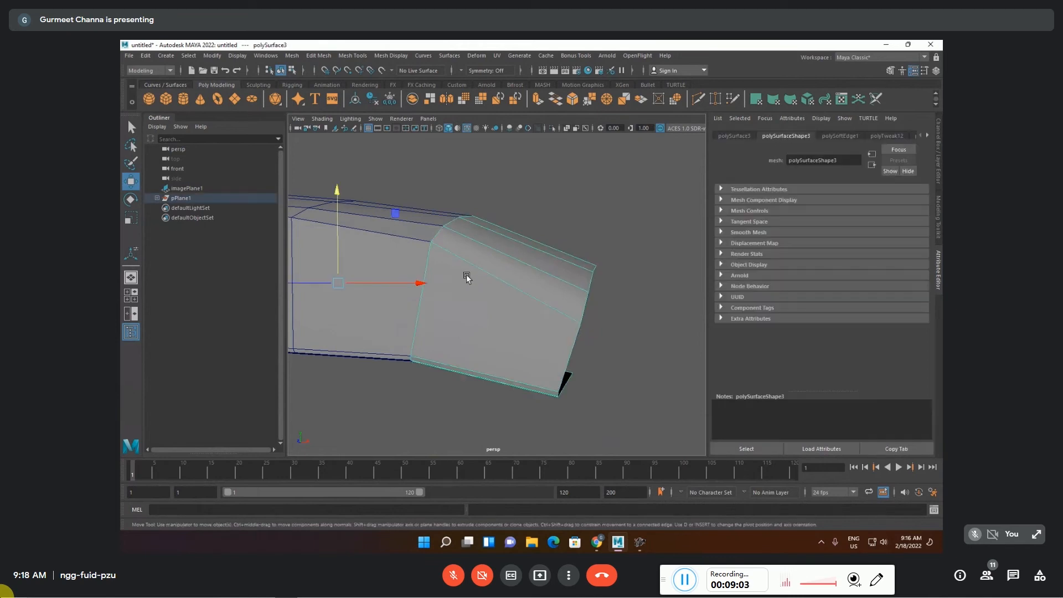
{"action": "scroll", "coordinate": [467, 277], "scroll_direction": "down", "scroll_amount": 5}
{"action": "middle_click_drag", "start_coordinate": [475, 410], "coordinate": [467, 341], "text": "alt"}
{"action": "scroll", "coordinate": [467, 342], "scroll_direction": "up", "scroll_amount": 6}
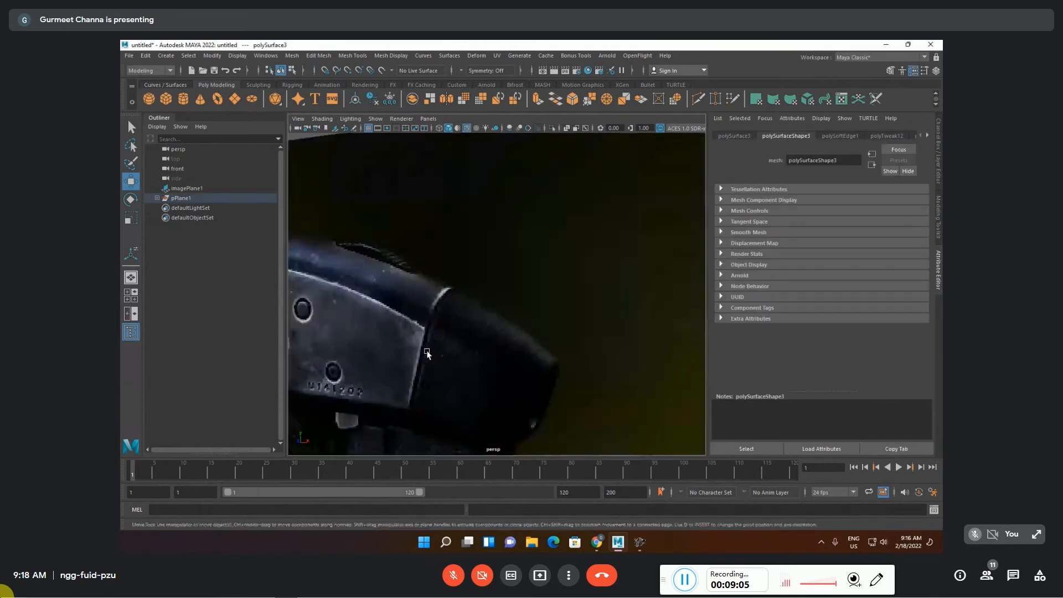
{"action": "scroll", "coordinate": [514, 280], "scroll_direction": "down", "scroll_amount": 4}
{"action": "middle_click_drag", "start_coordinate": [515, 280], "coordinate": [524, 329], "text": "alt"}
{"action": "left_click_drag", "start_coordinate": [524, 328], "coordinate": [507, 339], "text": "alt"}
- Isolate the main body mesh and turn the view towards its open rear end
{"action": "left_click", "coordinate": [470, 249]}
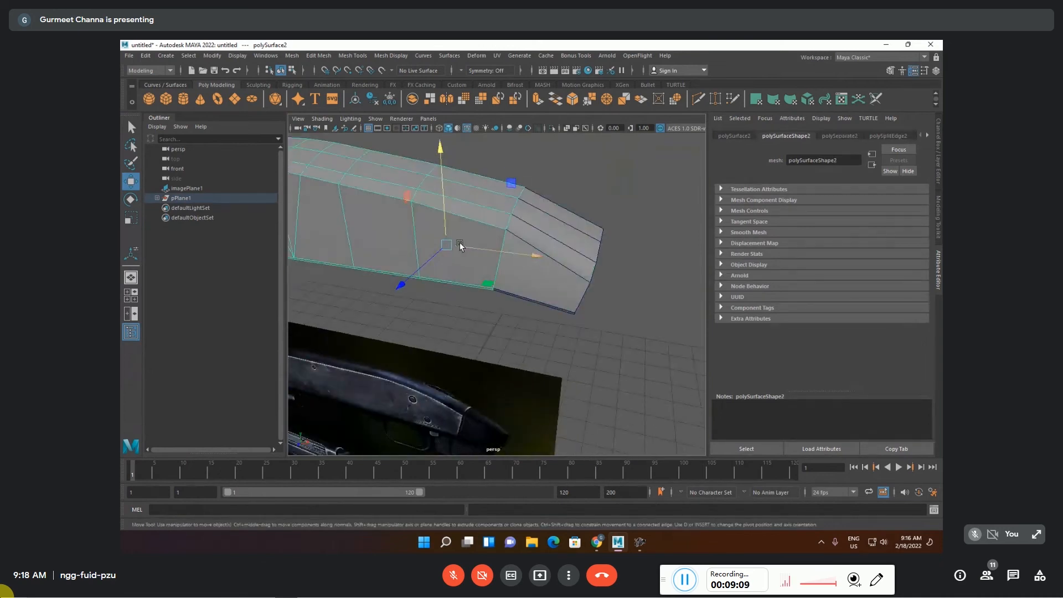
{"action": "key", "text": "ctrl+1"}
{"action": "left_click_drag", "start_coordinate": [462, 246], "coordinate": [505, 301], "text": "alt"}
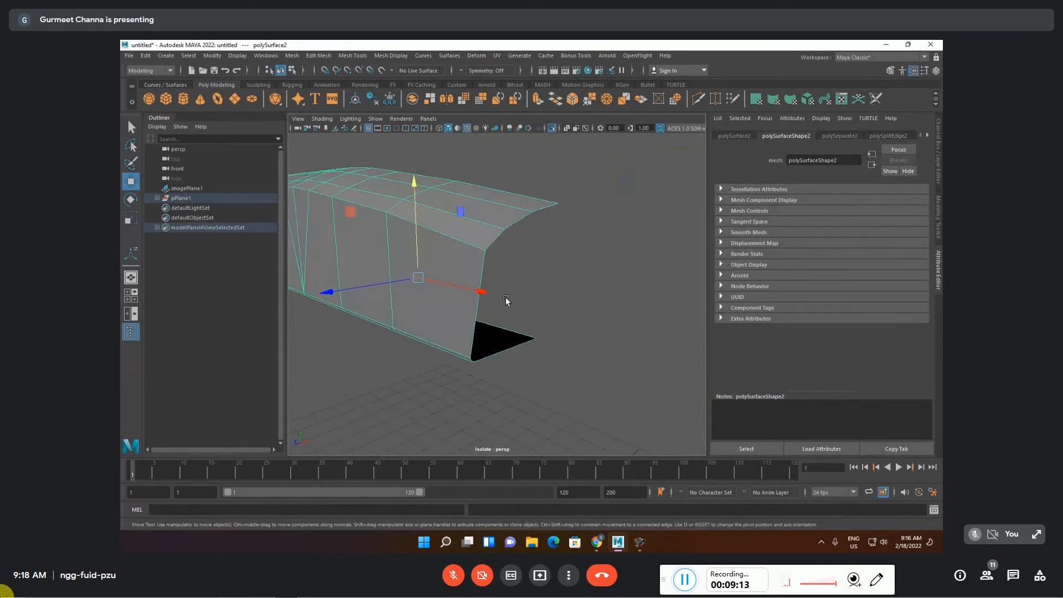
- Extrude the border edges around the main body's open rear end with a thickness of -0.03
{"action": "key", "text": "F10"}
{"action": "left_click", "coordinate": [540, 210]}
{"action": "left_click", "coordinate": [540, 213]}
{"action": "double_click", "coordinate": [522, 344], "text": "shift"}
{"action": "left_click_drag", "start_coordinate": [574, 303], "coordinate": [571, 302], "text": "alt"}
{"action": "key", "text": "ctrl+e"}
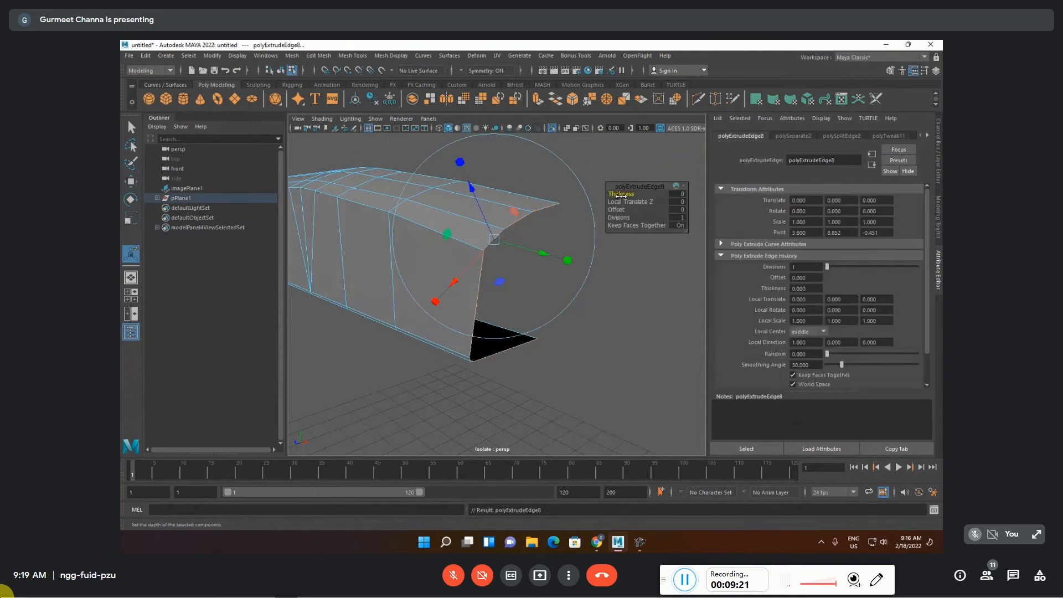
{"action": "left_click_drag", "start_coordinate": [621, 193], "coordinate": [618, 194]}
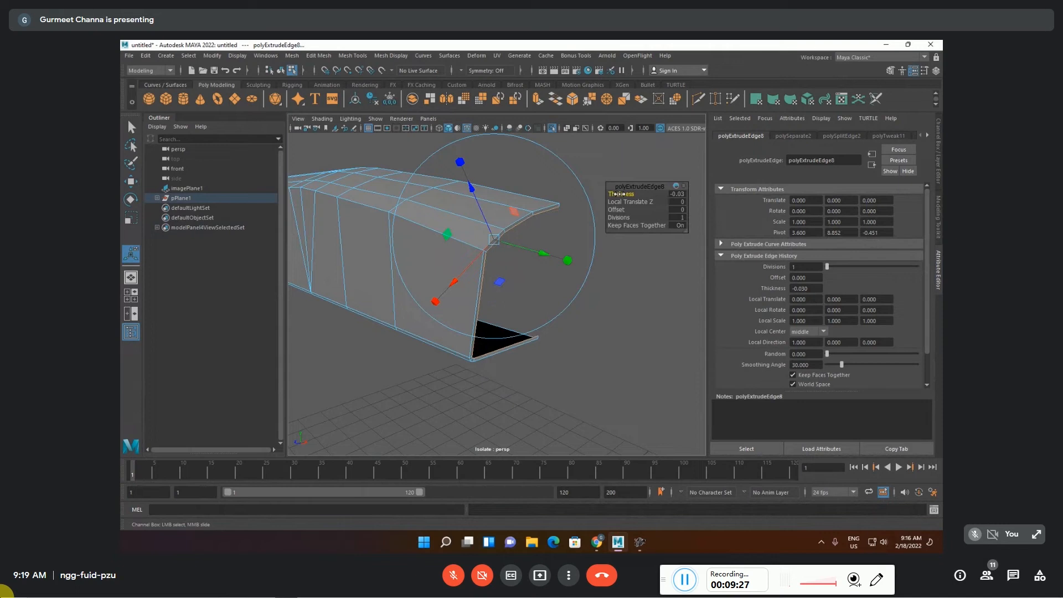
{"action": "left_click", "coordinate": [588, 304]}
{"action": "scroll", "coordinate": [486, 259], "scroll_direction": "up", "scroll_amount": 3}
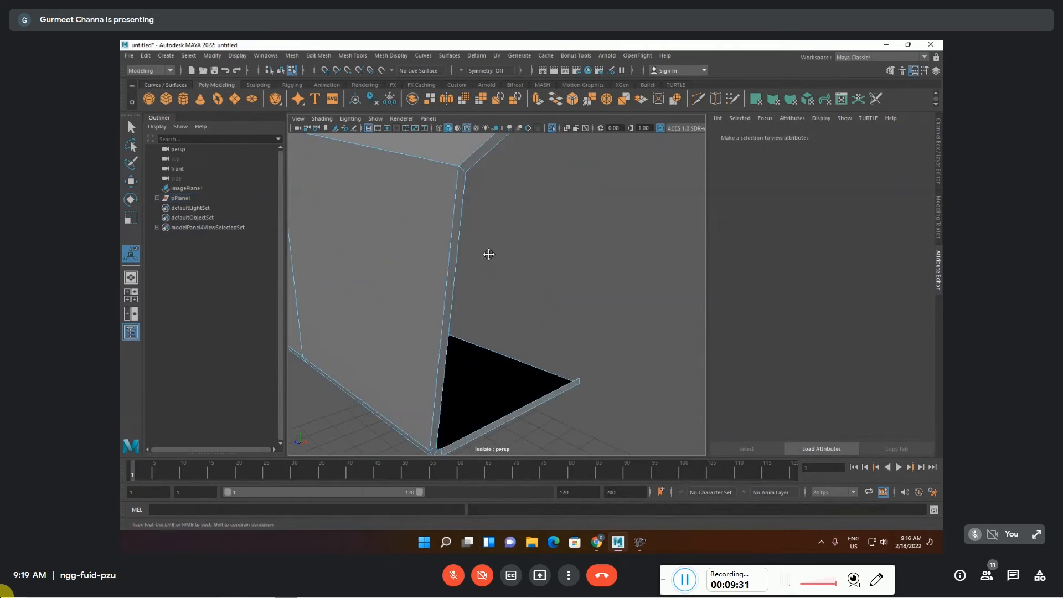
- Insert an edge loop around the main body close to its rear rim
{"action": "scroll", "coordinate": [505, 242], "scroll_direction": "down", "scroll_amount": 3}
{"action": "middle_click_drag", "start_coordinate": [504, 251], "coordinate": [517, 251], "text": "alt"}
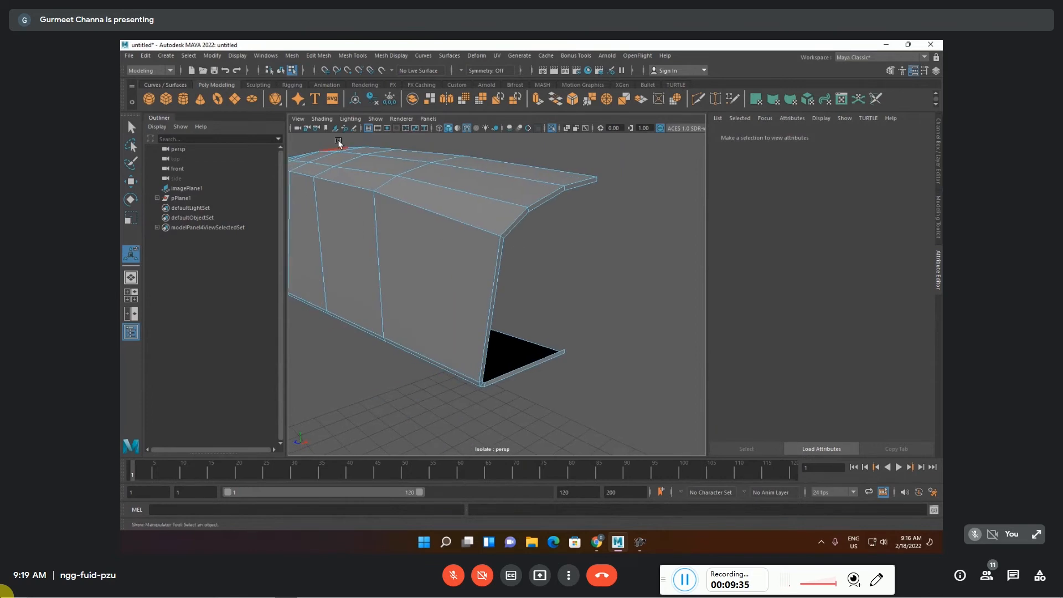
{"action": "left_click", "coordinate": [353, 56]}
{"action": "left_click", "coordinate": [377, 150]}
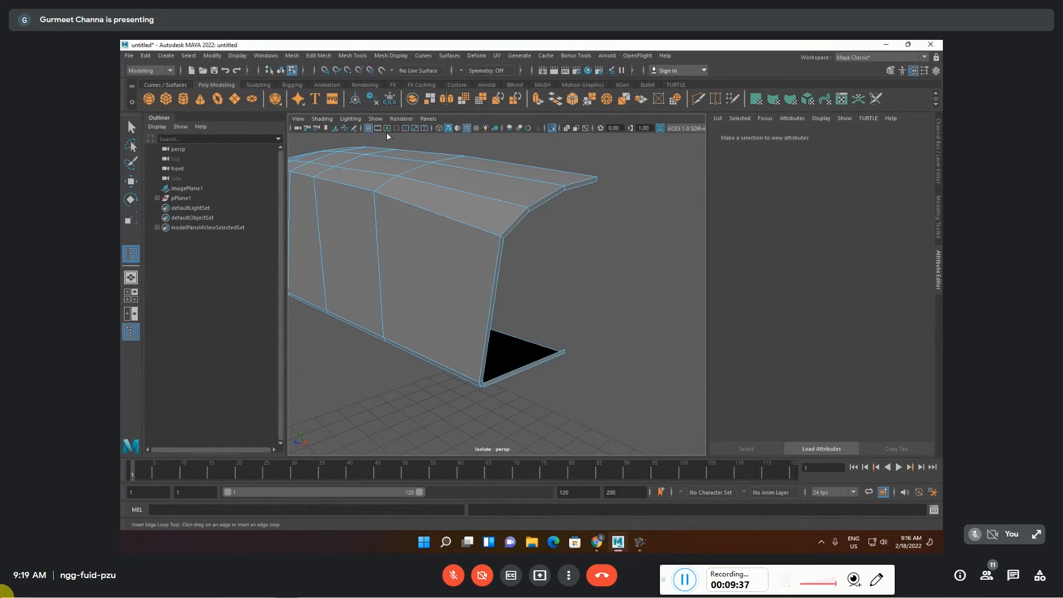
{"action": "left_click", "coordinate": [497, 236]}
{"action": "scroll", "coordinate": [542, 232], "scroll_direction": "up", "scroll_amount": 2}
{"action": "left_click_drag", "start_coordinate": [552, 202], "coordinate": [528, 258], "text": "alt"}
- Select the outer edges along the top and side of the body's rear rim and adjust their position slightly
{"action": "key", "text": "F10"}
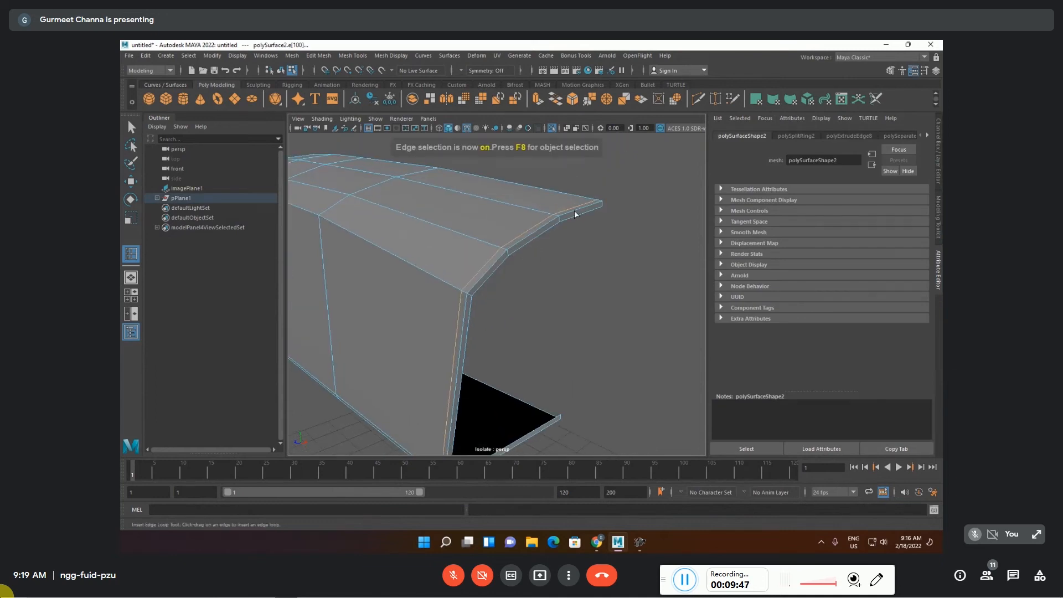
{"action": "key", "text": "q"}
{"action": "left_click", "coordinate": [567, 221]}
{"action": "left_click_drag", "start_coordinate": [567, 222], "coordinate": [527, 284], "text": "alt"}
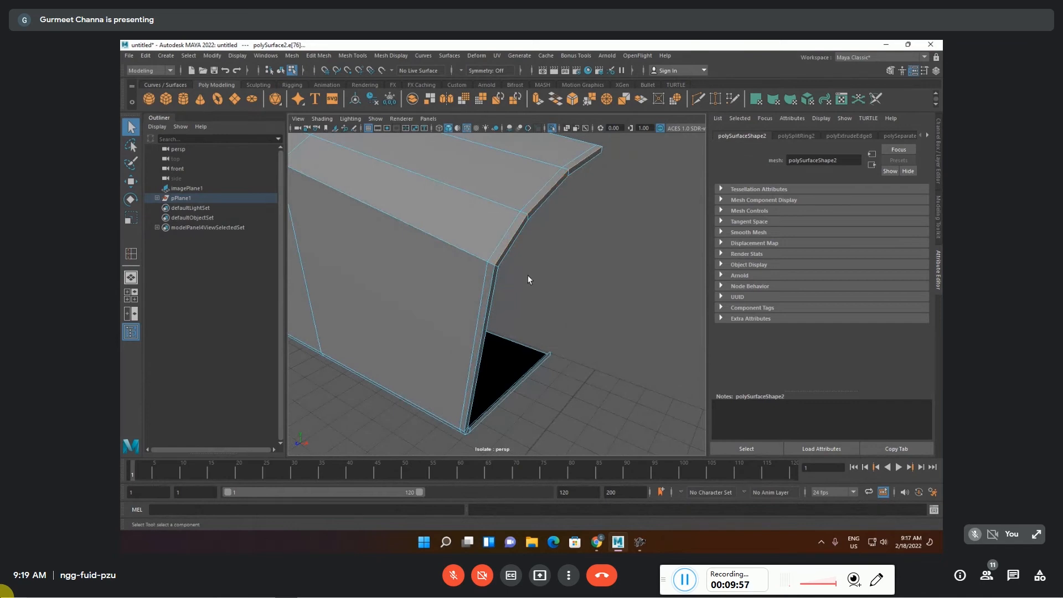
{"action": "left_click", "coordinate": [486, 302], "text": "shift"}
{"action": "left_click_drag", "start_coordinate": [520, 299], "coordinate": [509, 277], "text": "alt"}
{"action": "key", "text": "ctrl+z"}
{"action": "left_click_drag", "start_coordinate": [542, 165], "coordinate": [542, 166]}
{"action": "middle_click_drag", "start_coordinate": [547, 202], "coordinate": [570, 238], "text": "alt"}
{"action": "mouse_move", "coordinate": [570, 238]}
{"action": "left_mouse_down", "text": "alt"}
{"action": "mouse_move", "coordinate": [556, 254]}
{"action": "mouse_move", "coordinate": [576, 277]}
{"action": "mouse_move", "coordinate": [598, 247]}
{"action": "mouse_move", "coordinate": [559, 266]}
{"action": "mouse_move", "coordinate": [573, 235]}
{"action": "left_mouse_up", "text": "alt"}
{"action": "middle_click_drag", "start_coordinate": [558, 303], "coordinate": [562, 232], "text": "alt"}
{"action": "left_click", "coordinate": [493, 273]}
{"action": "middle_click_drag", "start_coordinate": [532, 328], "coordinate": [531, 238], "text": "alt"}
{"action": "left_click_drag", "start_coordinate": [531, 240], "coordinate": [489, 301], "text": "alt"}
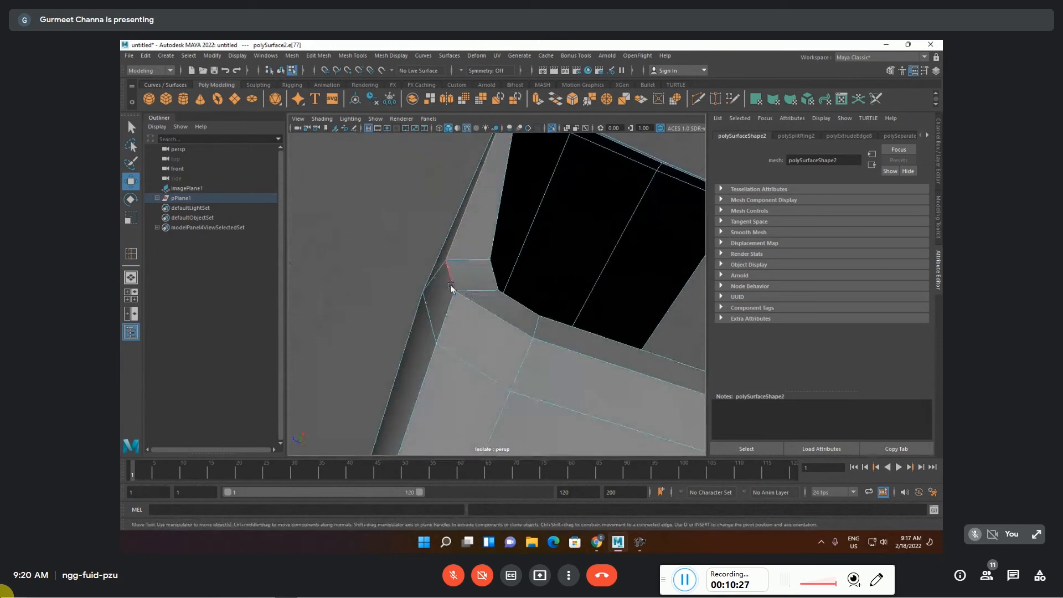
- Adjust the edges at the lower corner and underside of the body's rear rim, and return to object selection
{"action": "left_click", "coordinate": [450, 281]}
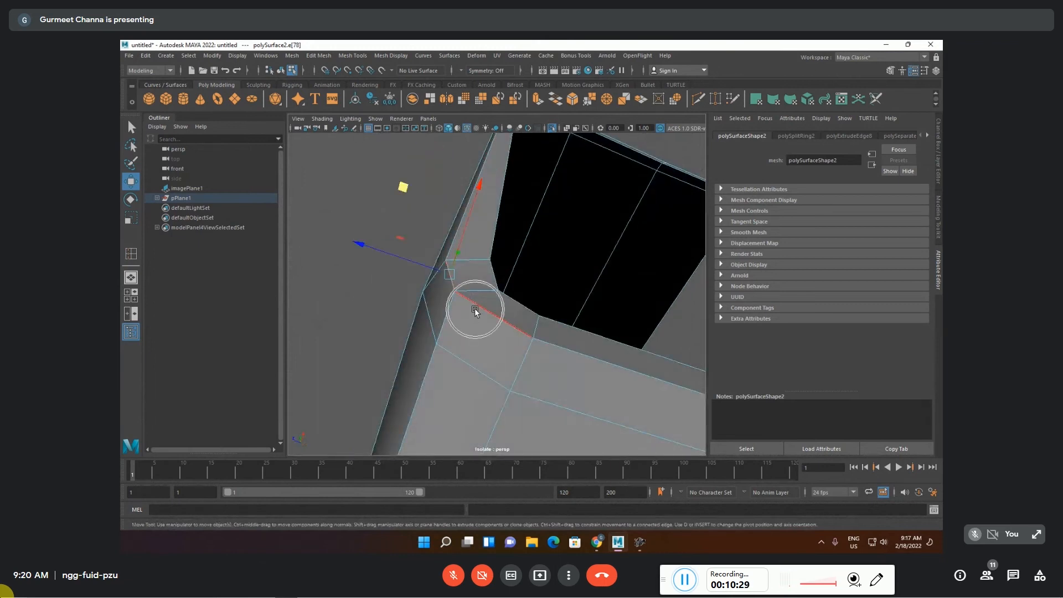
{"action": "left_click_drag", "start_coordinate": [443, 271], "coordinate": [464, 250]}
{"action": "left_click", "coordinate": [488, 322], "text": "shift"}
{"action": "middle_click_drag", "start_coordinate": [614, 379], "coordinate": [520, 336], "text": "alt"}
{"action": "left_click", "coordinate": [521, 305], "text": "shift"}
{"action": "left_click", "coordinate": [523, 298], "text": "shift"}
{"action": "scroll", "coordinate": [524, 302], "scroll_direction": "down", "scroll_amount": 5}
{"action": "left_click_drag", "start_coordinate": [526, 308], "coordinate": [573, 297], "text": "alt"}
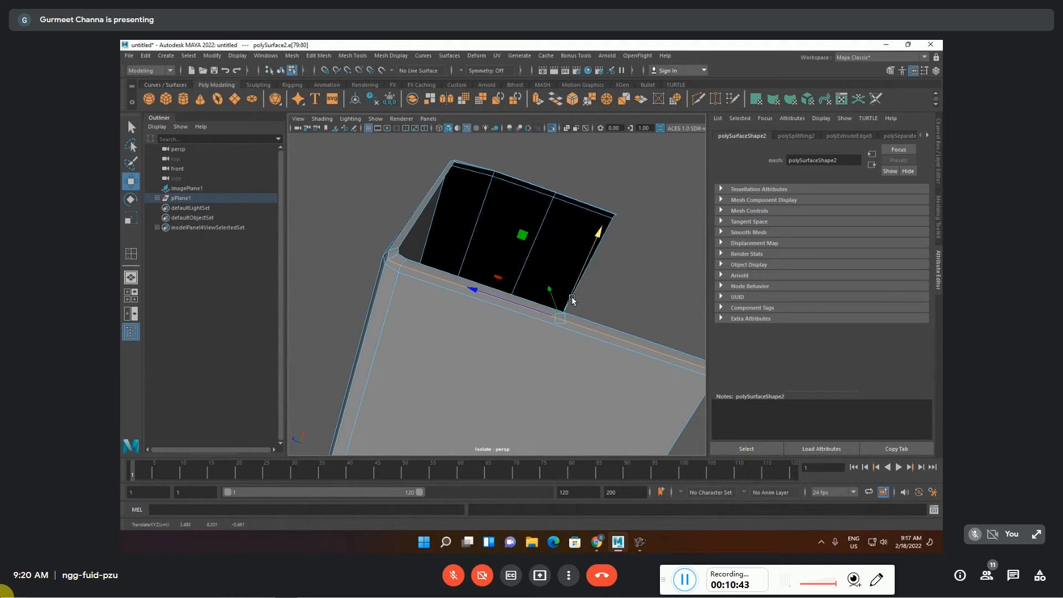
{"action": "left_click_drag", "start_coordinate": [543, 331], "coordinate": [537, 360], "text": "alt"}
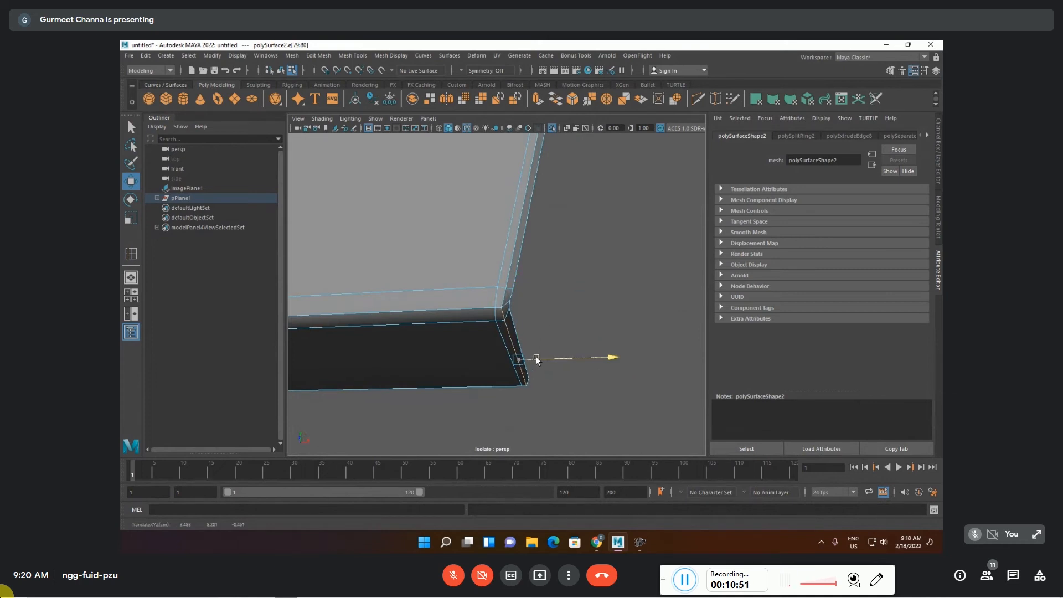
{"action": "left_click", "coordinate": [540, 315]}
{"action": "left_click_drag", "start_coordinate": [540, 314], "coordinate": [552, 358], "text": "alt"}
{"action": "key", "text": "F8"}
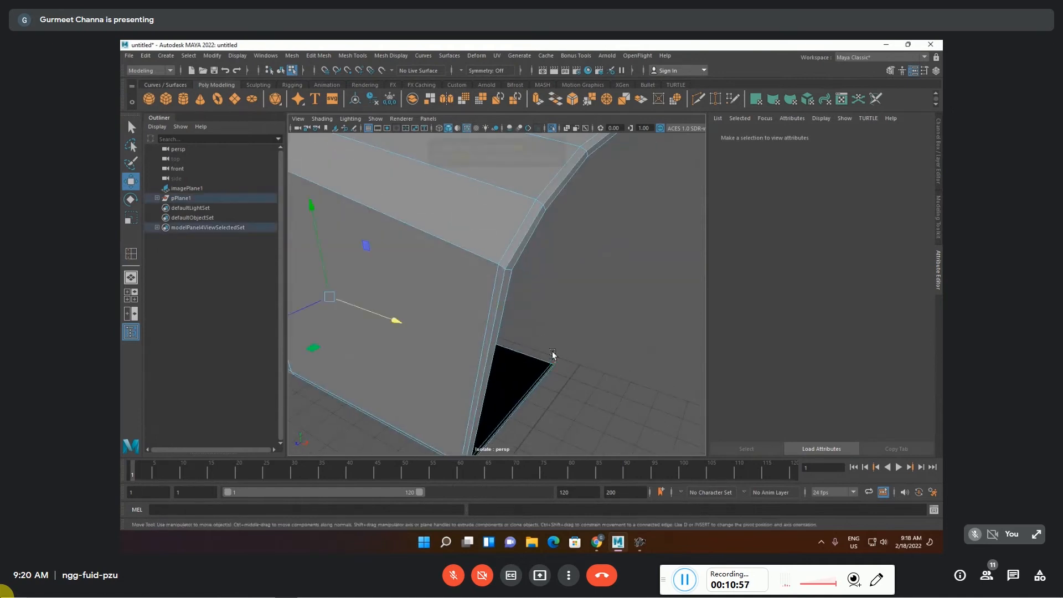
- Bring back the hidden meshes and isolate the separate rear section instead
{"action": "left_click", "coordinate": [562, 330]}
{"action": "key", "text": "ctrl+1"}
{"action": "mouse_move", "coordinate": [562, 329]}
{"action": "left_mouse_down", "text": "alt"}
{"action": "mouse_move", "coordinate": [545, 342]}
{"action": "mouse_move", "coordinate": [573, 325]}
{"action": "mouse_move", "coordinate": [558, 316]}
{"action": "mouse_move", "coordinate": [570, 351]}
{"action": "mouse_move", "coordinate": [567, 328]}
{"action": "left_mouse_up", "text": "alt"}
{"action": "left_click", "coordinate": [545, 334]}
{"action": "key", "text": "ctrl+1"}
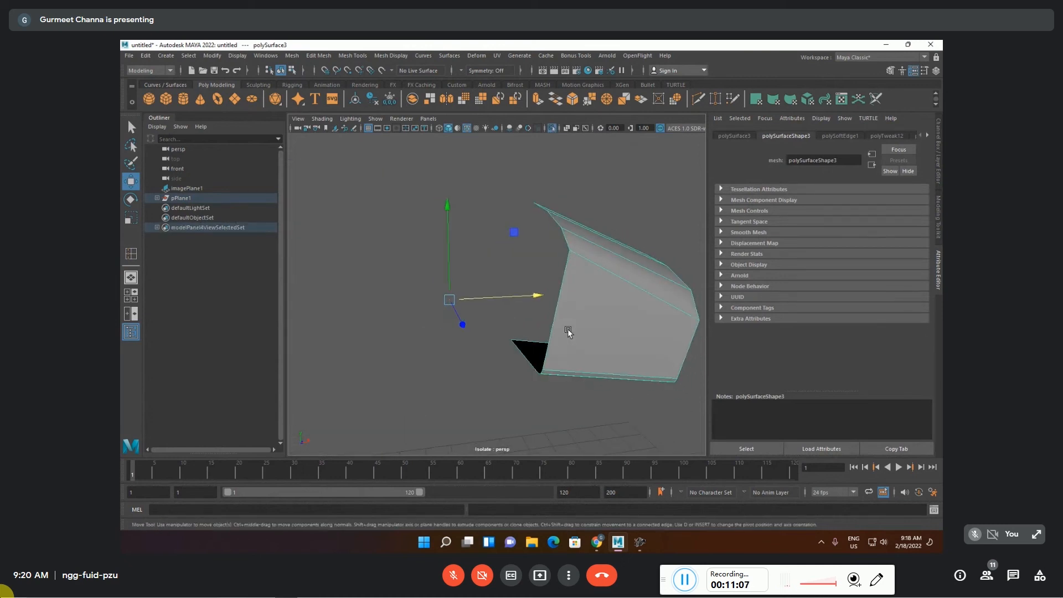
- Extrude the border edges around the rear section's open front end with a thickness of -0.04
{"action": "key", "text": "F8"}
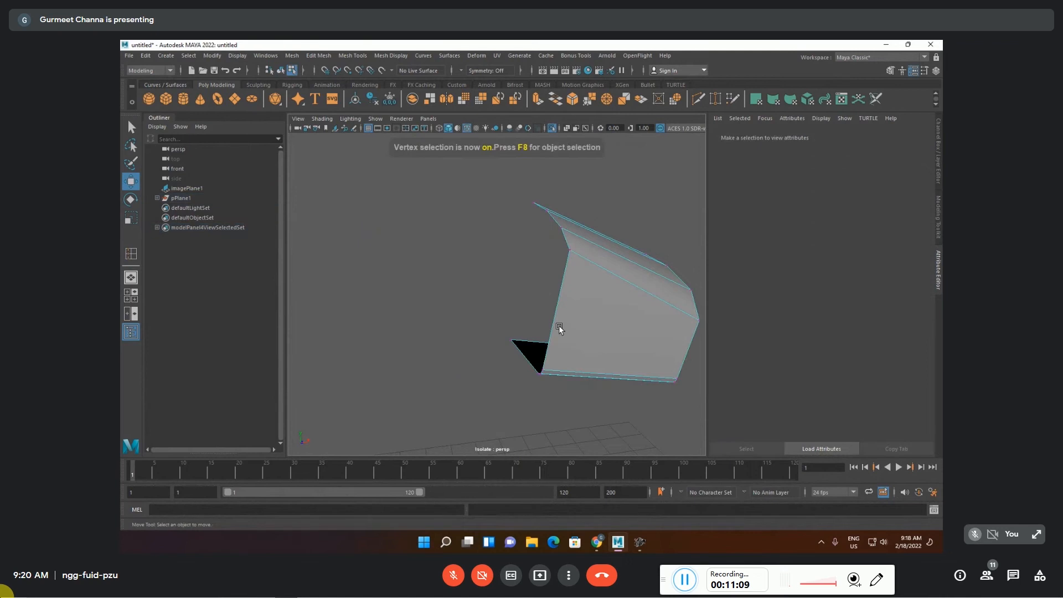
{"action": "key", "text": "F10"}
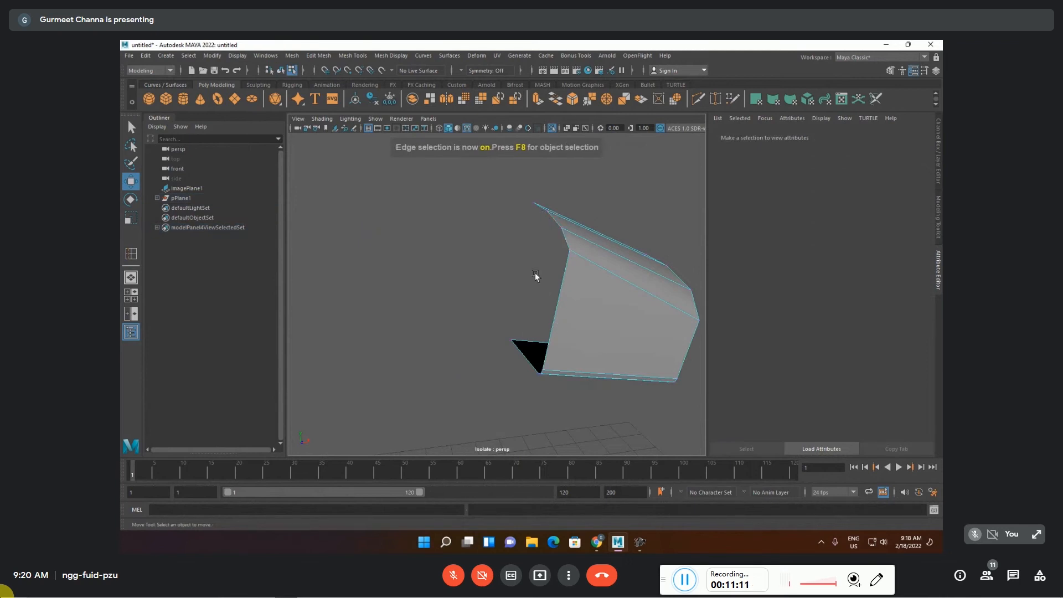
{"action": "left_click", "coordinate": [523, 349]}
{"action": "left_click_drag", "start_coordinate": [519, 316], "coordinate": [495, 244], "text": "alt"}
{"action": "double_click", "coordinate": [540, 207]}
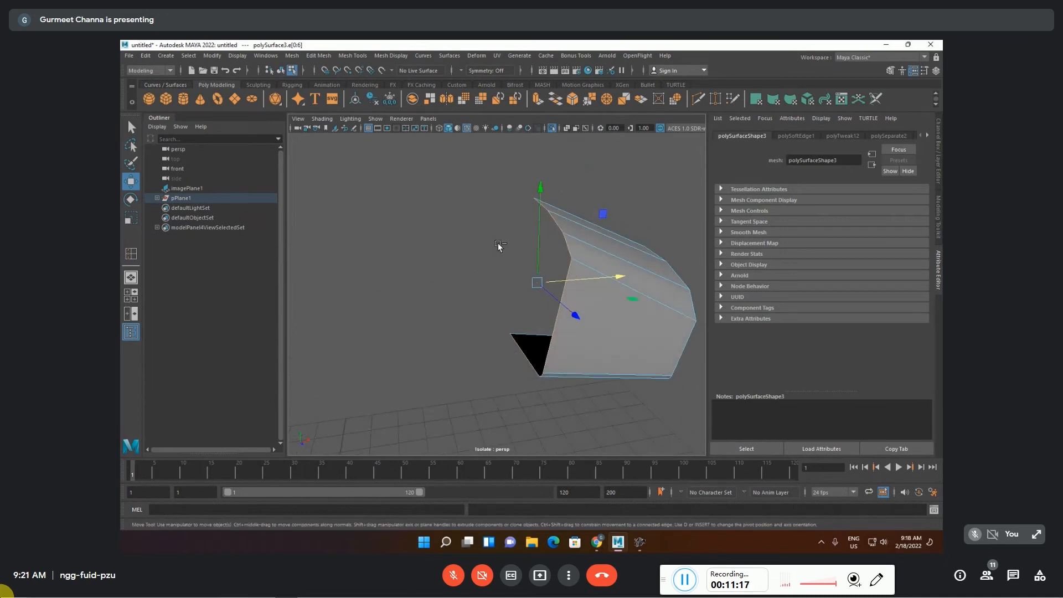
{"action": "key", "text": "ctrl+e"}
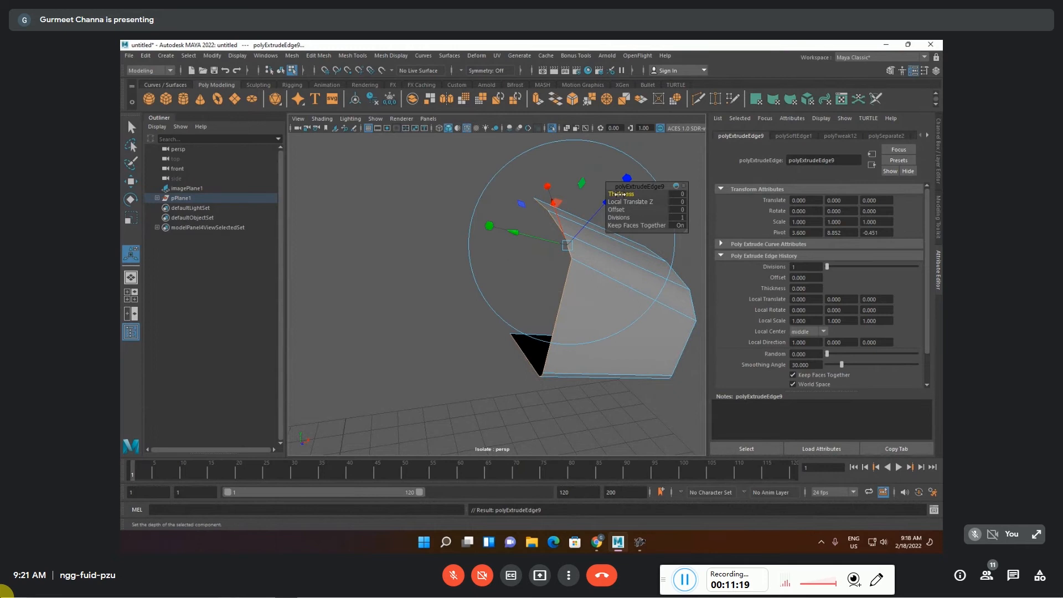
{"action": "left_click_drag", "start_coordinate": [620, 194], "coordinate": [618, 193]}
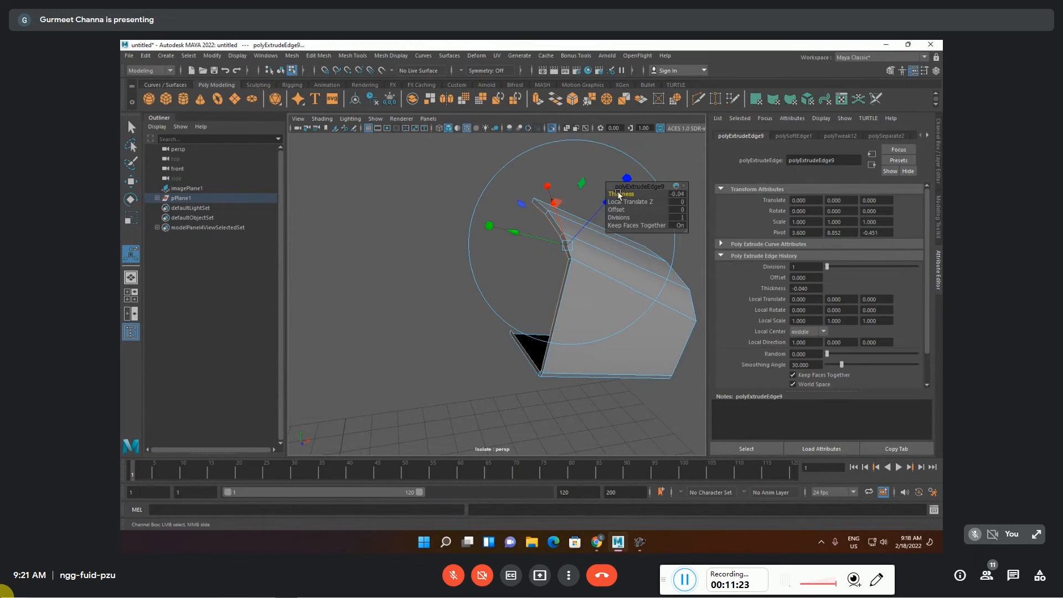
{"action": "left_click", "coordinate": [481, 261]}
- Bevel the outer edge loop around the front rim of the rear section
{"action": "scroll", "coordinate": [483, 253], "scroll_direction": "up", "scroll_amount": 5}
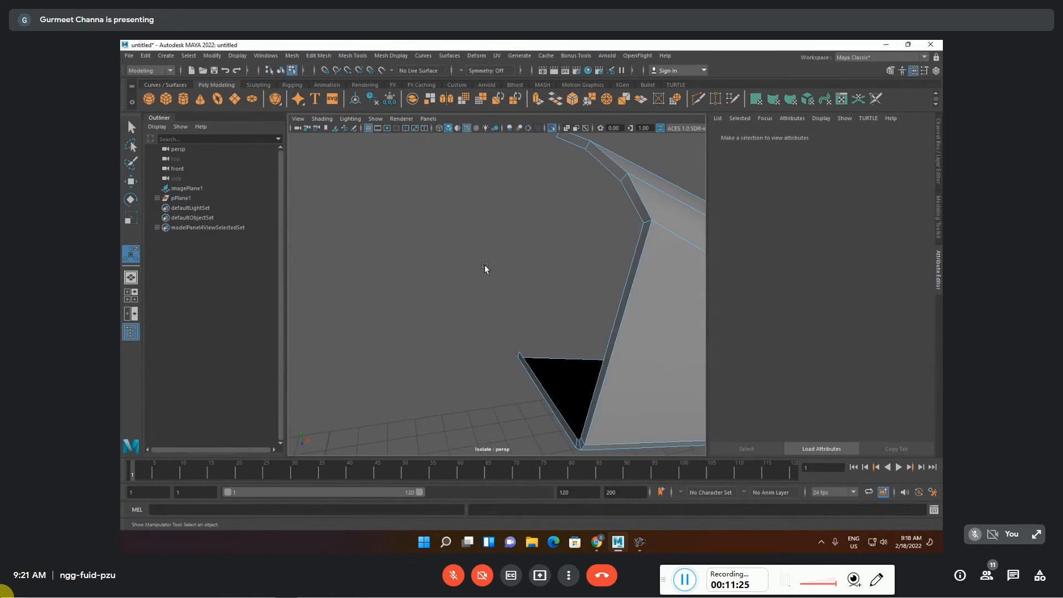
{"action": "middle_click_drag", "start_coordinate": [646, 198], "coordinate": [631, 232], "text": "alt"}
{"action": "left_click", "coordinate": [576, 189]}
{"action": "middle_click_drag", "start_coordinate": [555, 317], "coordinate": [586, 246], "text": "alt"}
{"action": "double_click", "coordinate": [557, 365], "text": "shift"}
{"action": "middle_click_drag", "start_coordinate": [624, 211], "coordinate": [535, 297], "text": "alt"}
{"action": "scroll", "coordinate": [548, 263], "scroll_direction": "up", "scroll_amount": 3}
{"action": "left_click", "coordinate": [325, 56]}
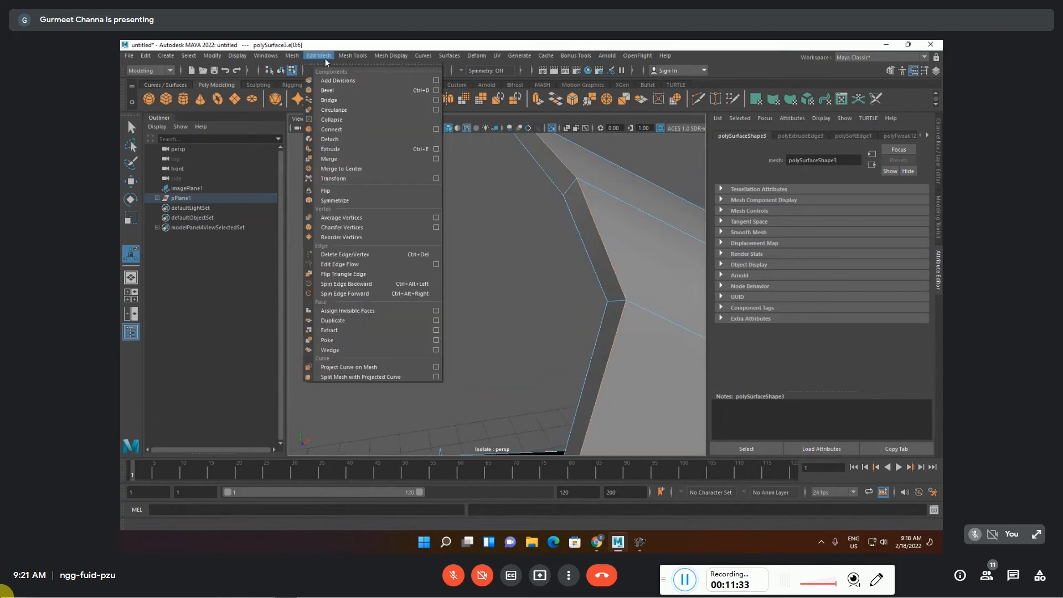
{"action": "left_click", "coordinate": [330, 90]}
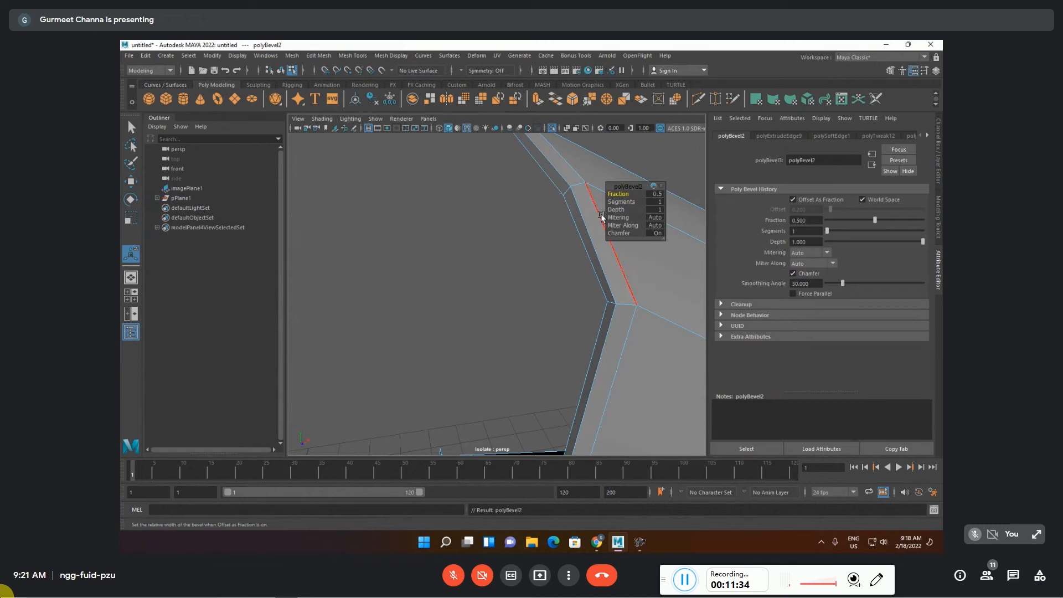
- Set the front rim bevel's fraction to 0.22 and its segments to 2
{"action": "left_click_drag", "start_coordinate": [624, 194], "coordinate": [609, 192]}
{"action": "left_click", "coordinate": [653, 201]}
{"action": "type", "text": "2"}
{"action": "key", "text": "Return"}
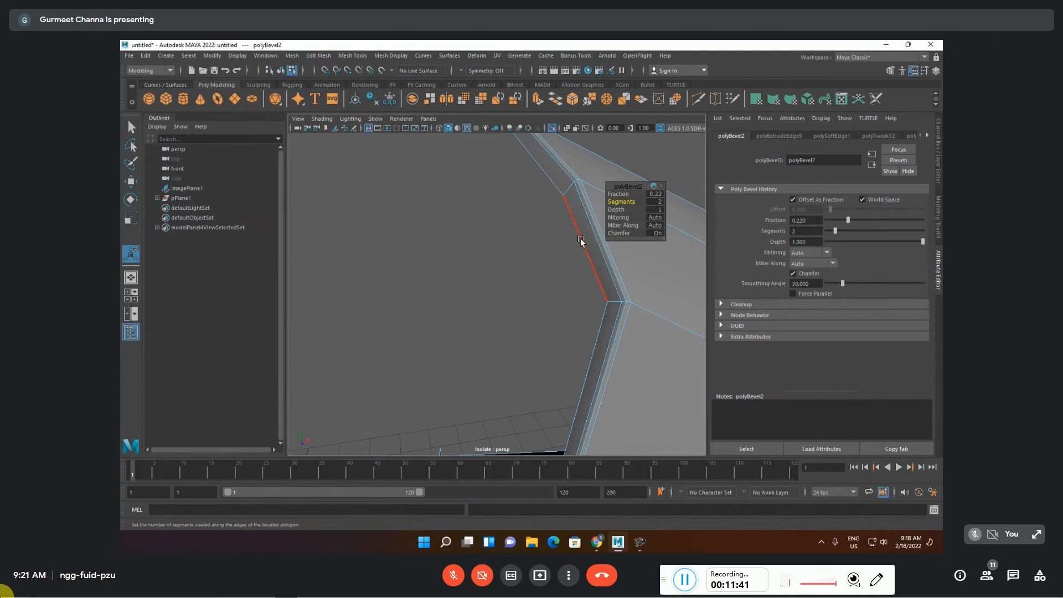
{"action": "left_click", "coordinate": [436, 265]}
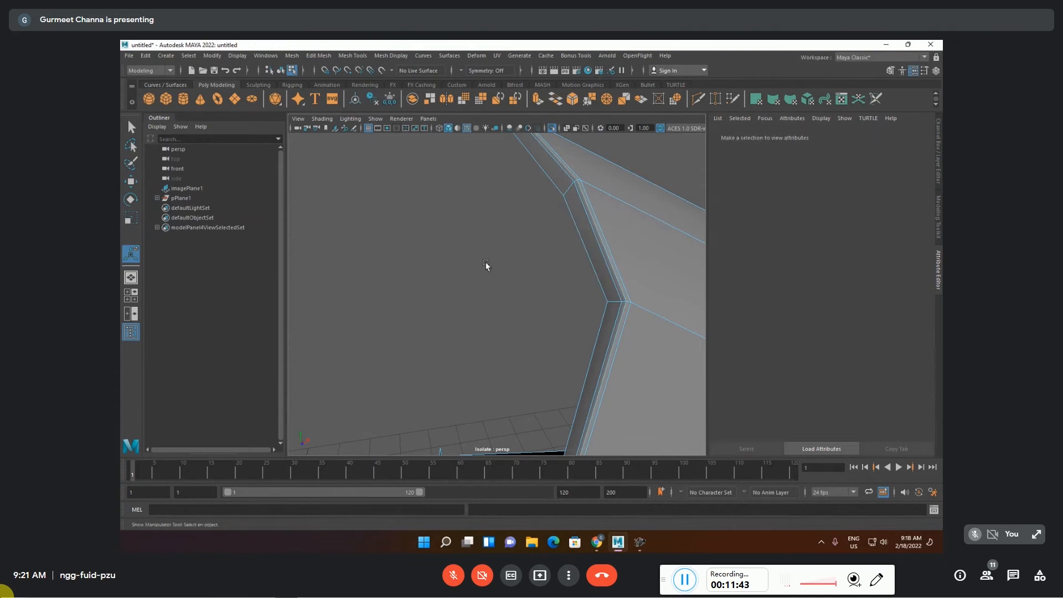
- Show the whole model again around the seam between both parts and return to object selection
{"action": "key", "text": "f"}
{"action": "left_click_drag", "start_coordinate": [487, 280], "coordinate": [470, 462], "text": "alt"}
{"action": "key", "text": "ctrl+1"}
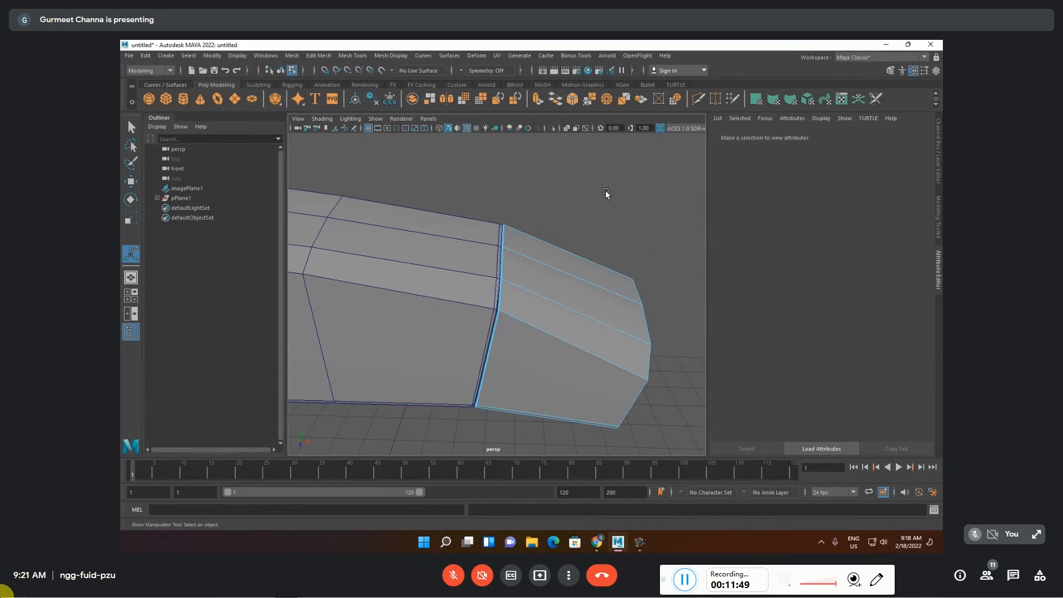
{"action": "key", "text": "q"}
{"action": "key", "text": "F8"}
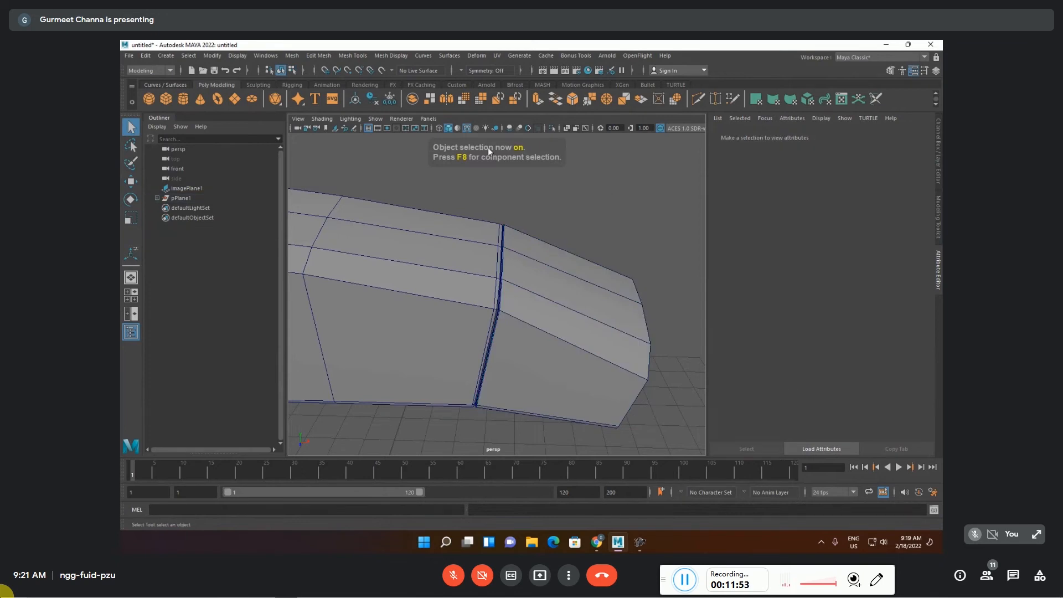
- Turn off the wireframe overlay on the shaded model and select the rear section
{"action": "left_click", "coordinate": [467, 128]}
{"action": "mouse_move", "coordinate": [559, 234]}
{"action": "left_mouse_down", "text": "alt"}
{"action": "mouse_move", "coordinate": [550, 218]}
{"action": "mouse_move", "coordinate": [569, 173]}
{"action": "mouse_move", "coordinate": [533, 183]}
{"action": "mouse_move", "coordinate": [525, 205]}
{"action": "mouse_move", "coordinate": [564, 208]}
{"action": "mouse_move", "coordinate": [534, 230]}
{"action": "mouse_move", "coordinate": [543, 228]}
{"action": "mouse_move", "coordinate": [465, 221]}
{"action": "mouse_move", "coordinate": [515, 218]}
{"action": "mouse_move", "coordinate": [555, 289]}
{"action": "left_mouse_up", "text": "alt"}
{"action": "left_click", "coordinate": [559, 327]}
{"action": "left_click_drag", "start_coordinate": [558, 327], "coordinate": [594, 256], "text": "alt"}
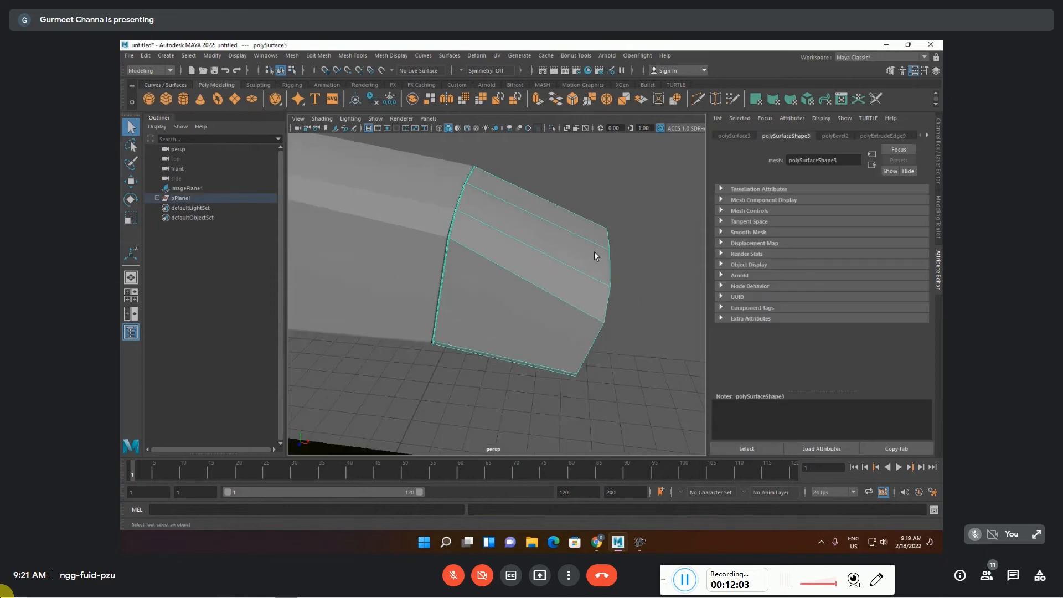
{"action": "left_click_drag", "start_coordinate": [638, 304], "coordinate": [649, 264], "text": "alt"}
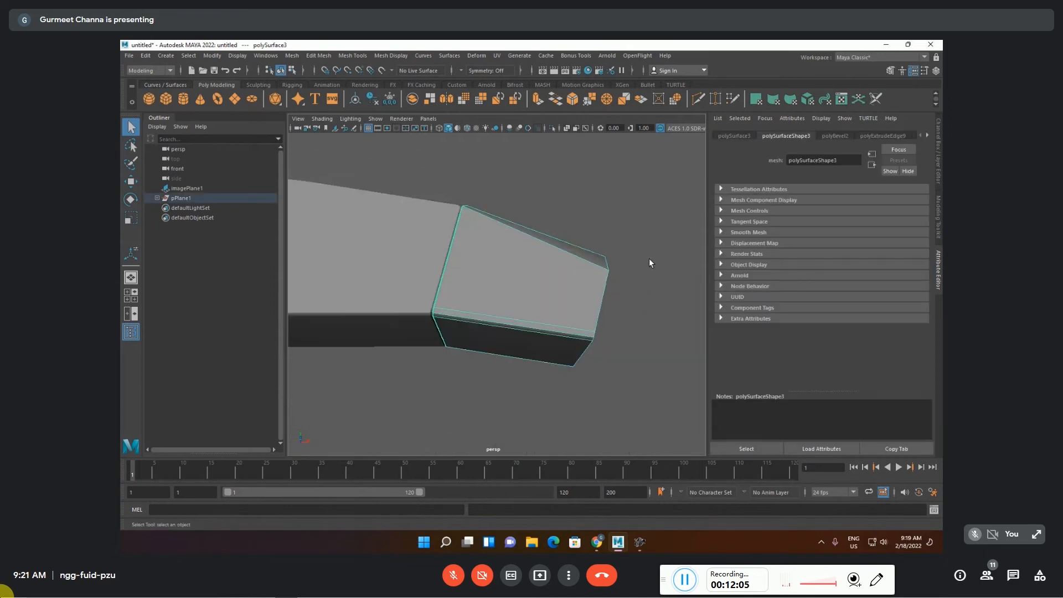
- Soften the lengthwise edges of the rear section and return to object selection
{"action": "key", "text": "F10"}
{"action": "left_click_drag", "start_coordinate": [523, 194], "coordinate": [521, 323]}
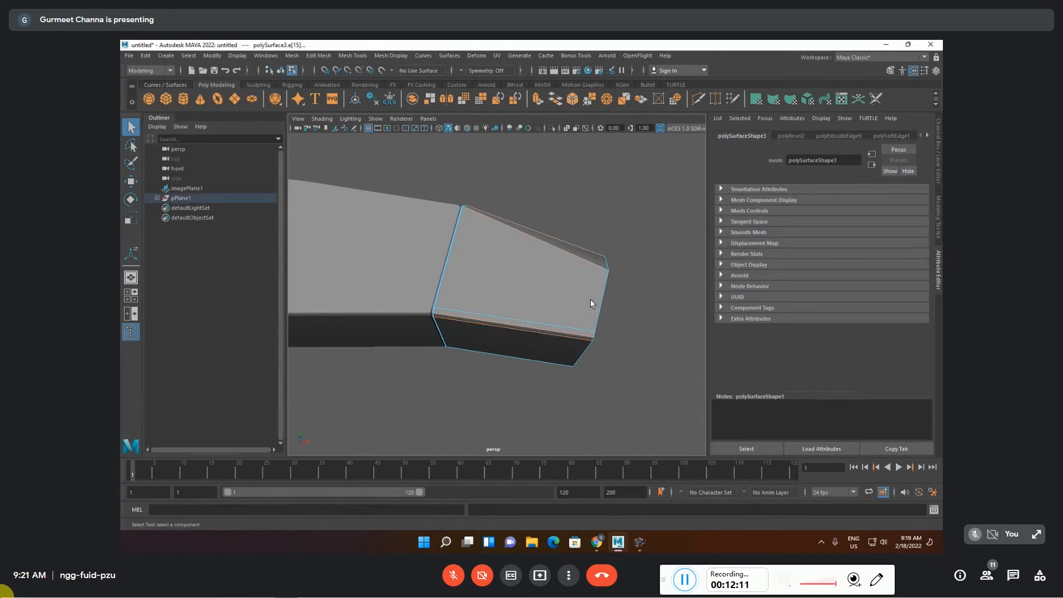
{"action": "left_click_drag", "start_coordinate": [560, 327], "coordinate": [559, 264], "text": "alt"}
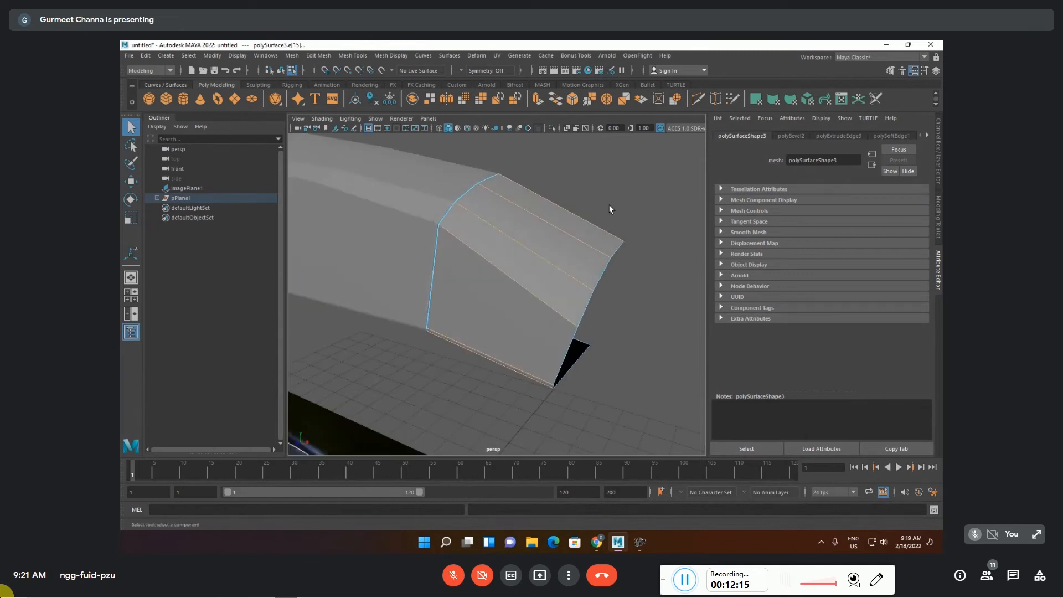
{"action": "right_click_drag", "start_coordinate": [574, 218], "coordinate": [652, 223], "text": "shift"}
{"action": "left_click", "coordinate": [645, 207]}
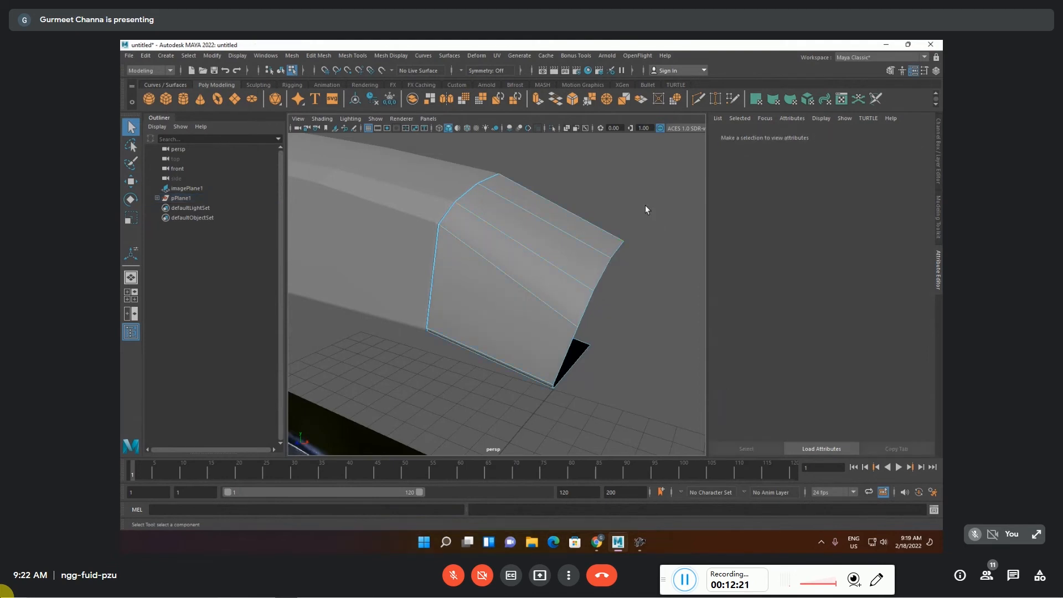
{"action": "key", "text": "F8"}
{"action": "left_click", "coordinate": [645, 209]}
{"action": "key", "text": "f"}
{"action": "left_click_drag", "start_coordinate": [645, 209], "coordinate": [618, 270], "text": "alt"}
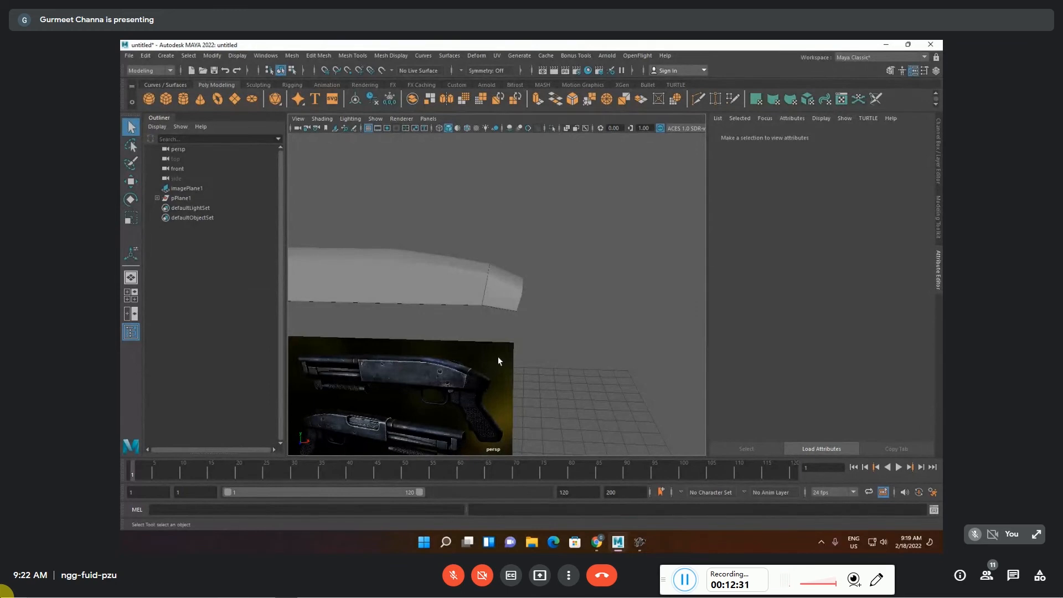
- Move the side wall's vertices at the rear section's open back end inward toward the centre
{"action": "left_click", "coordinate": [520, 305]}
{"action": "left_click_drag", "start_coordinate": [520, 306], "coordinate": [502, 355], "text": "alt"}
{"action": "key", "text": "F9"}
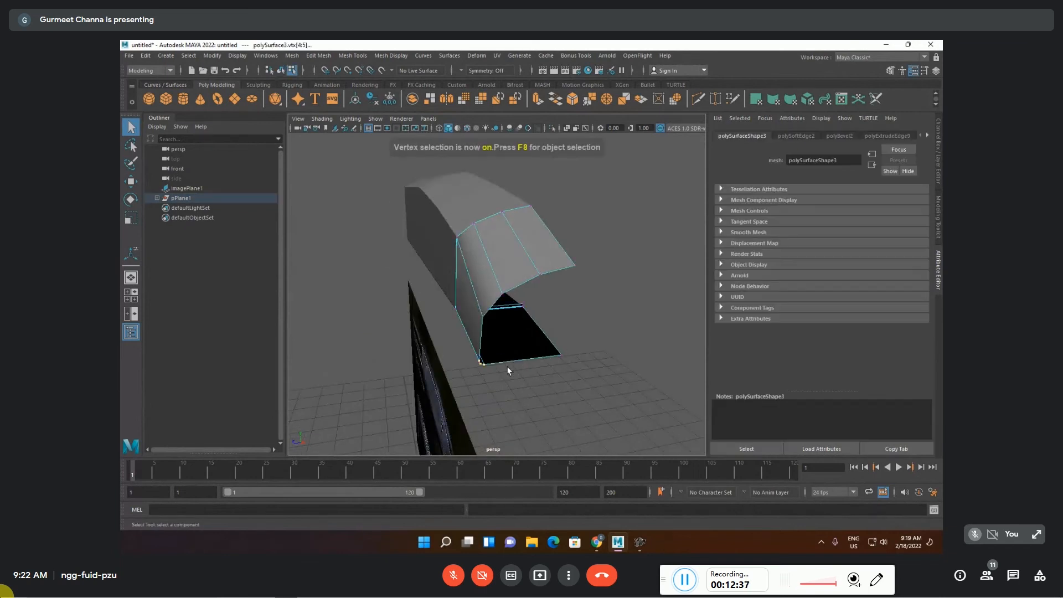
{"action": "key", "text": "w"}
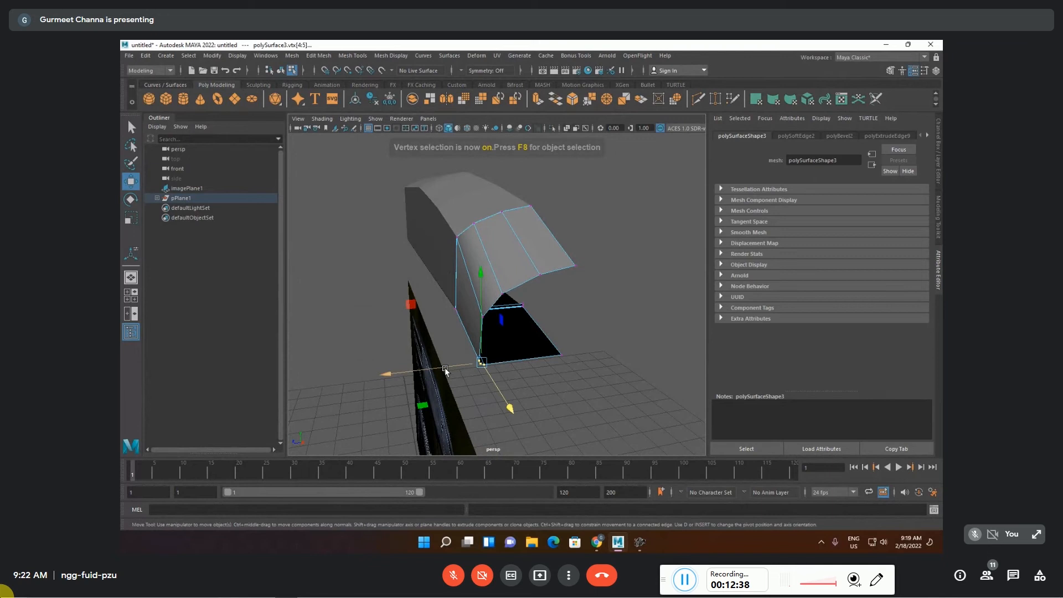
{"action": "left_click_drag", "start_coordinate": [445, 371], "coordinate": [450, 367]}
{"action": "key", "text": "ctrl+z"}
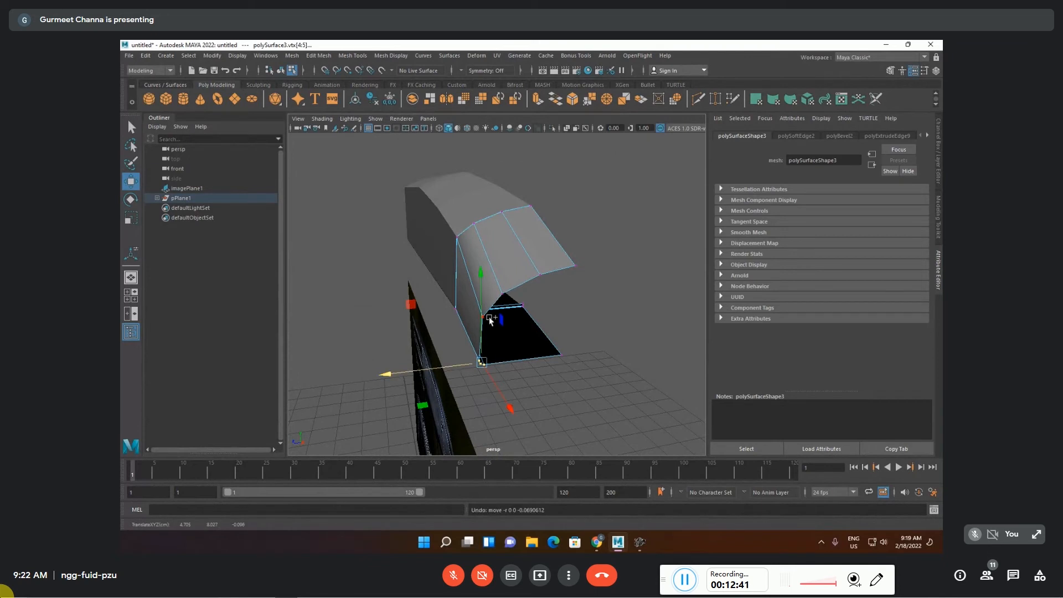
{"action": "left_click", "coordinate": [487, 319], "text": "shift"}
{"action": "left_click_drag", "start_coordinate": [454, 344], "coordinate": [464, 343]}
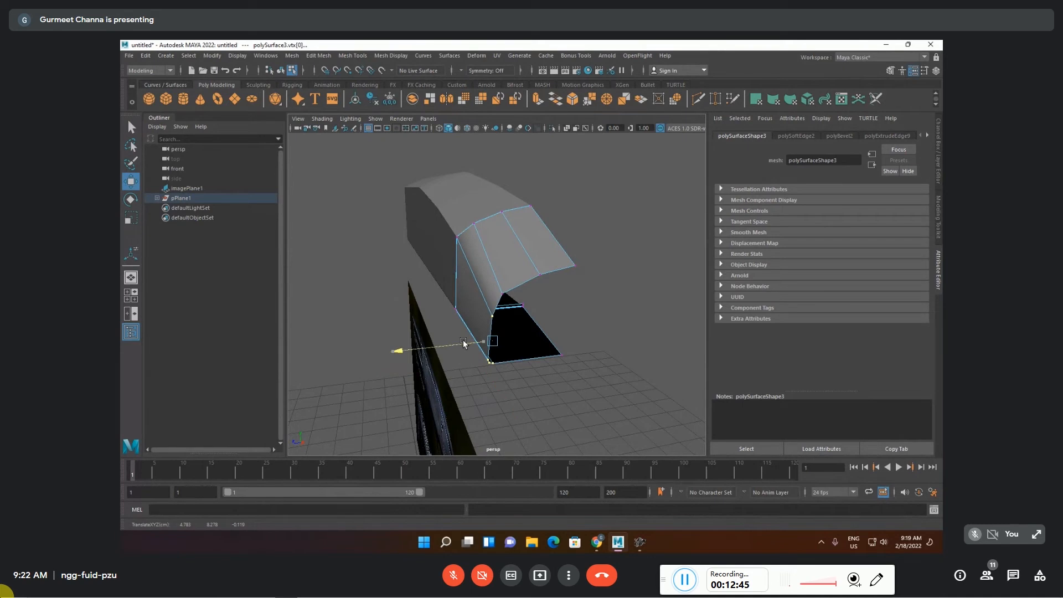
- Adjust the upper corner vertex and the side vertices at the back opening to taper the rear end
{"action": "left_click", "coordinate": [529, 313]}
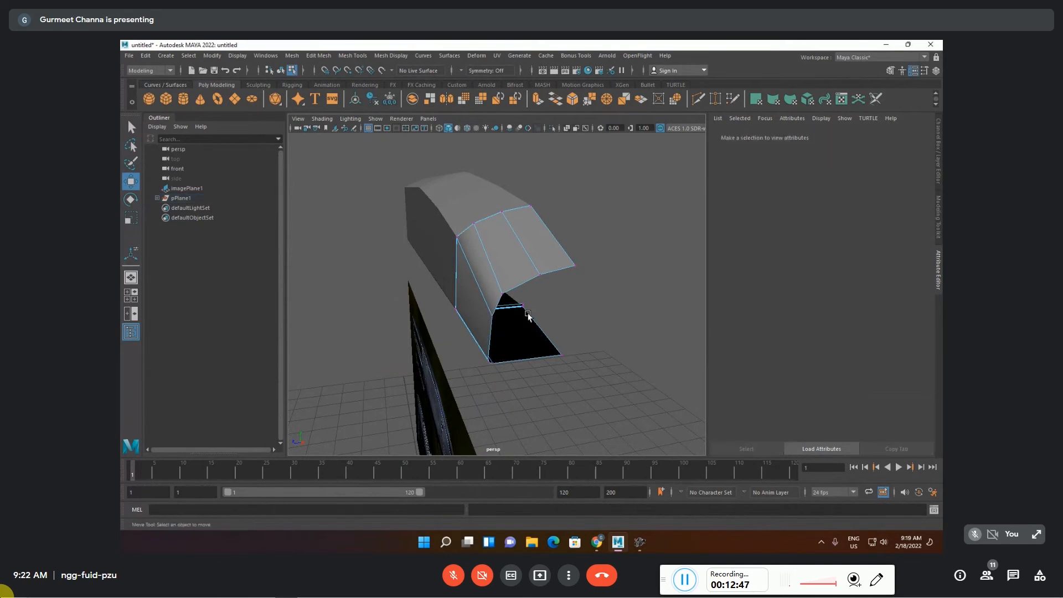
{"action": "left_click", "coordinate": [503, 294]}
{"action": "left_click_drag", "start_coordinate": [455, 302], "coordinate": [457, 247]}
{"action": "left_click_drag", "start_coordinate": [410, 194], "coordinate": [426, 192]}
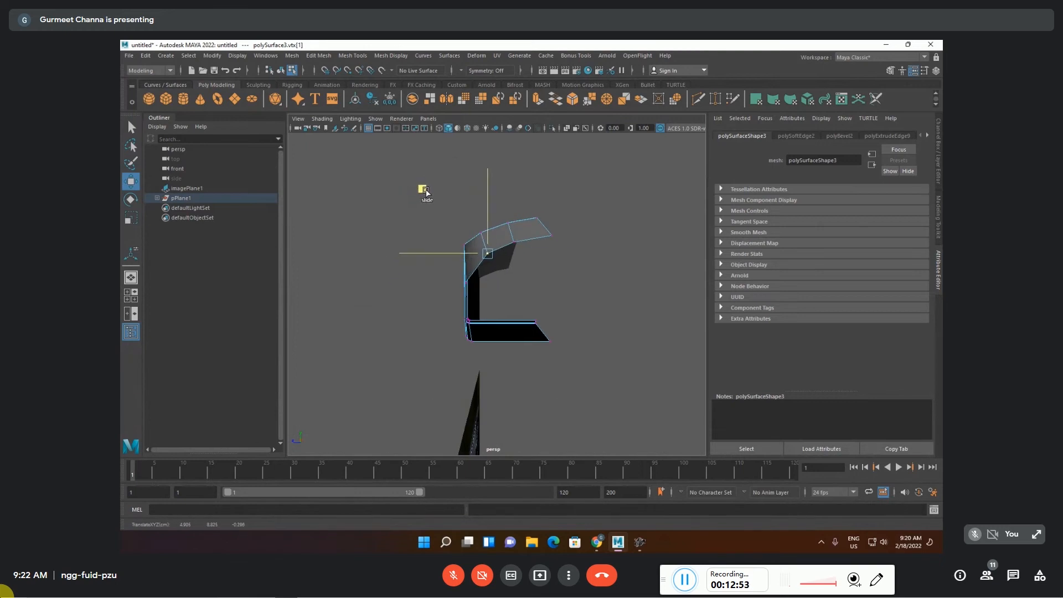
{"action": "left_click", "coordinate": [586, 294]}
{"action": "left_click_drag", "start_coordinate": [586, 294], "coordinate": [519, 355], "text": "alt"}
{"action": "left_click_drag", "start_coordinate": [446, 382], "coordinate": [451, 380]}
{"action": "left_click", "coordinate": [633, 384]}
{"action": "left_click_drag", "start_coordinate": [633, 384], "coordinate": [624, 358], "text": "alt"}
- Extrude the border edges around the rear section's open back end with a thickness of -0.05
{"action": "key", "text": "F10"}
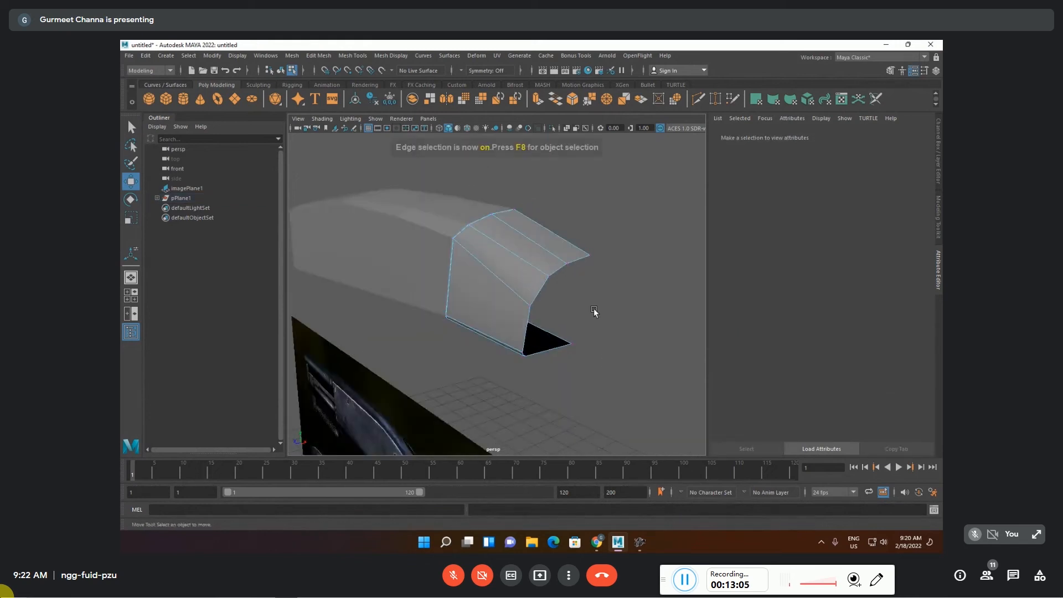
{"action": "left_click", "coordinate": [582, 257]}
{"action": "left_click", "coordinate": [556, 348], "text": "shift"}
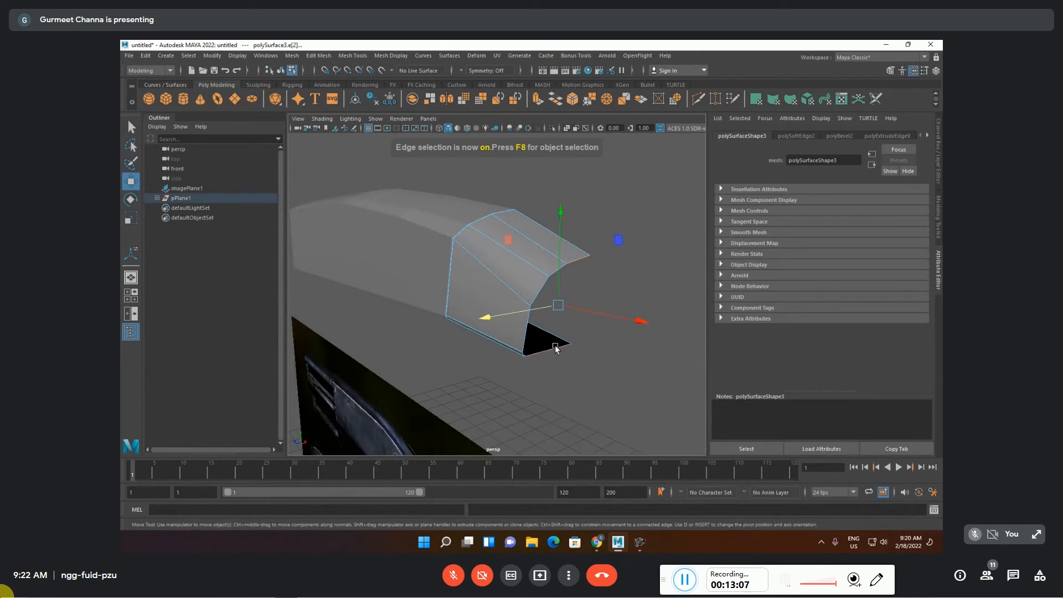
{"action": "double_click", "coordinate": [555, 349], "text": "shift"}
{"action": "left_click", "coordinate": [596, 271]}
{"action": "left_click", "coordinate": [582, 258]}
{"action": "double_click", "coordinate": [558, 349], "text": "shift"}
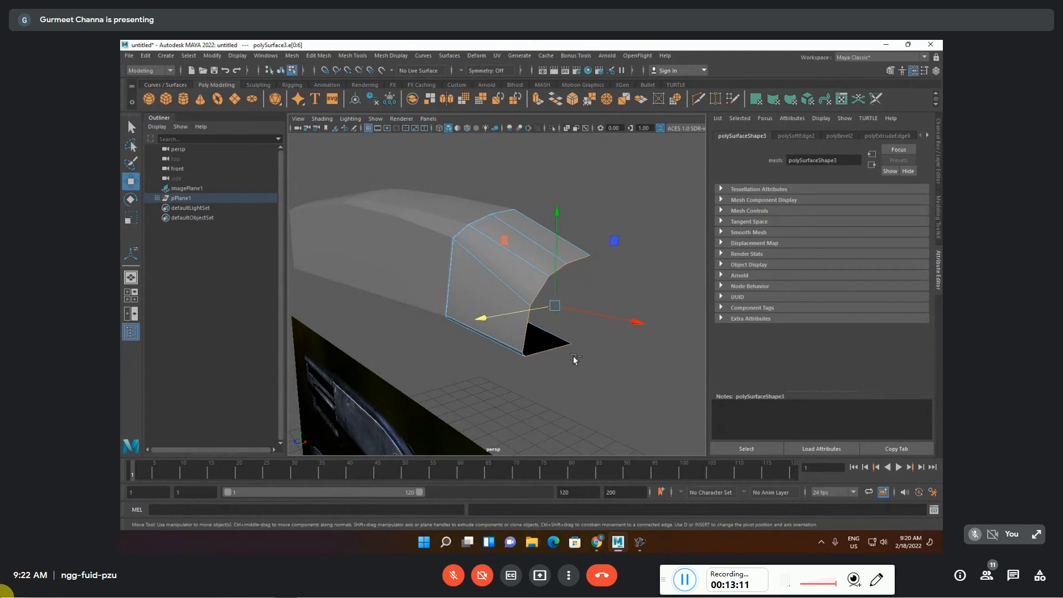
{"action": "key", "text": "ctrl+e"}
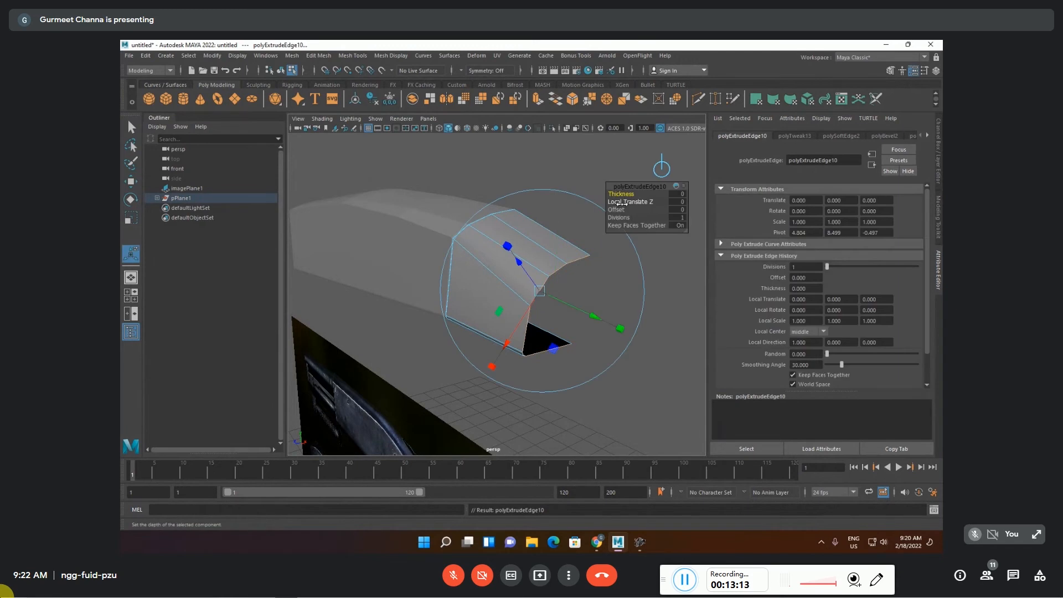
{"action": "left_click_drag", "start_coordinate": [618, 195], "coordinate": [612, 194]}
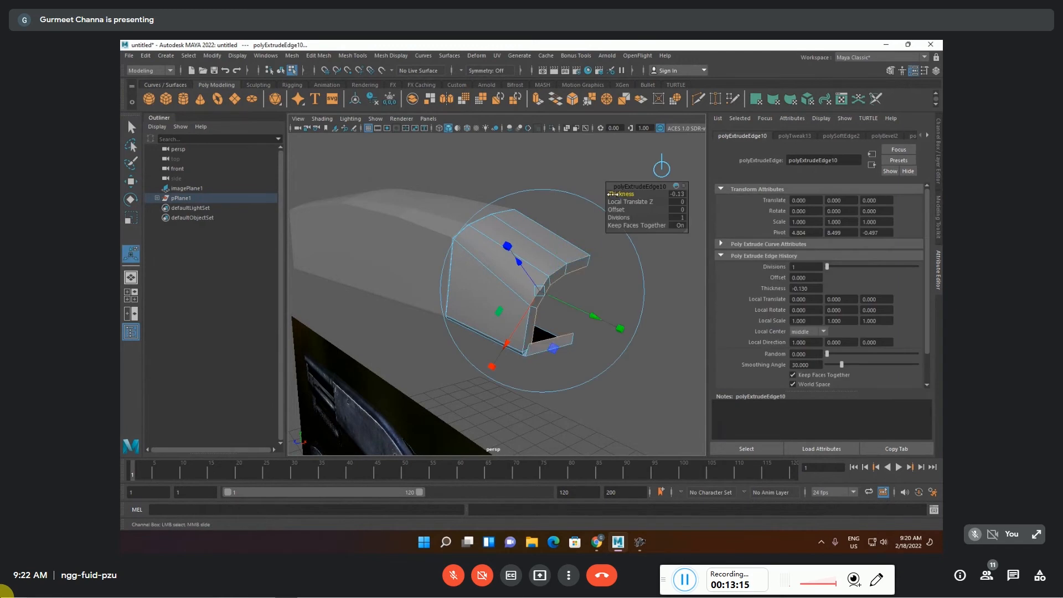
{"action": "scroll", "coordinate": [529, 342], "scroll_direction": "up", "scroll_amount": 5}
{"action": "middle_click_drag", "start_coordinate": [636, 398], "coordinate": [535, 290], "text": "alt"}
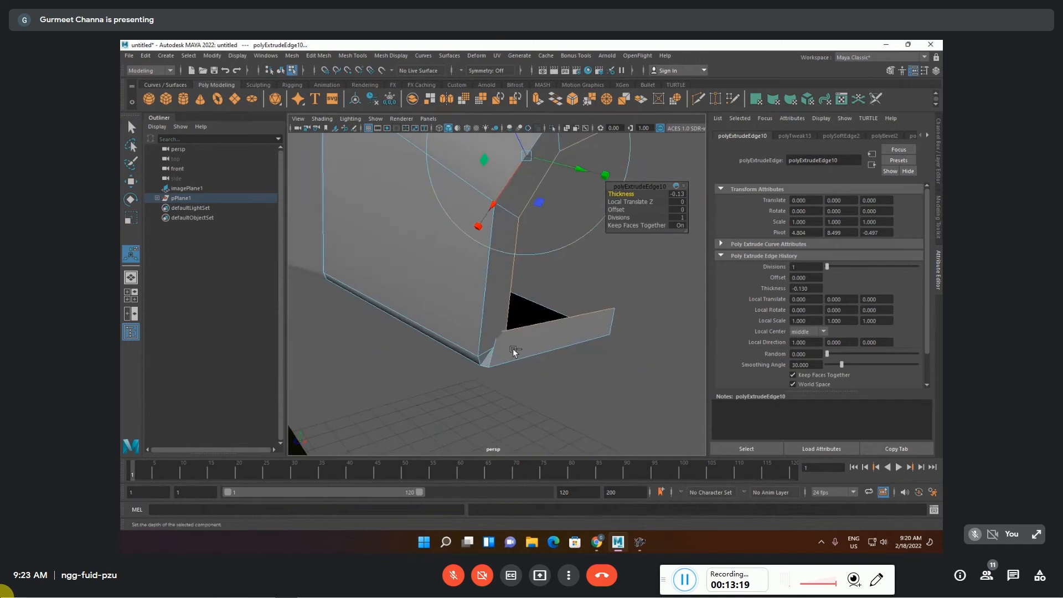
{"action": "left_click_drag", "start_coordinate": [623, 193], "coordinate": [628, 192]}
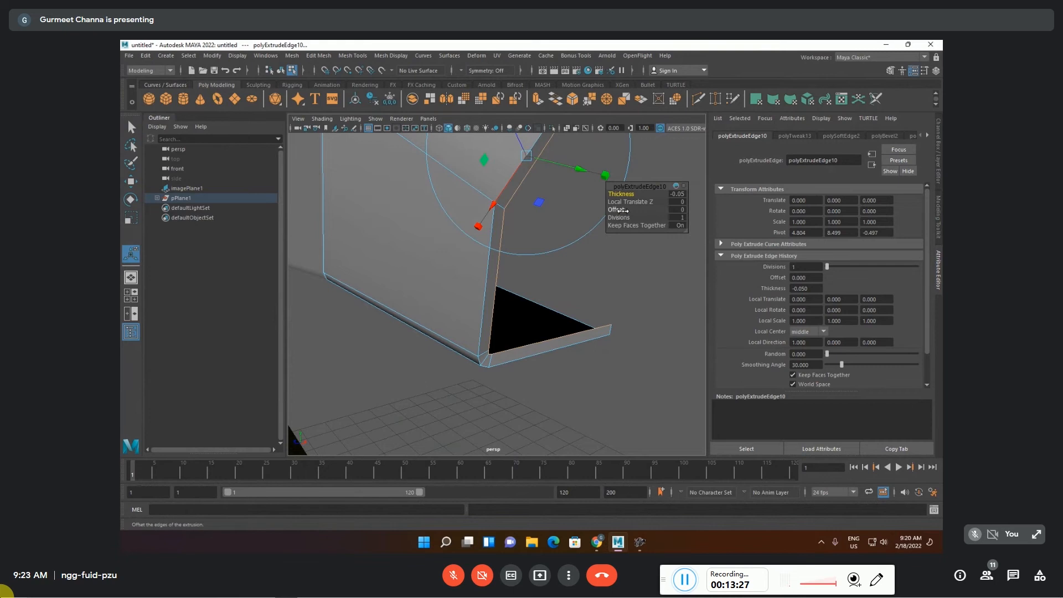
- Try an offset of 0.1 on the back rim extrusion and undo it
{"action": "left_click_drag", "start_coordinate": [618, 210], "coordinate": [628, 209]}
{"action": "scroll", "coordinate": [520, 347], "scroll_direction": "down", "scroll_amount": 8}
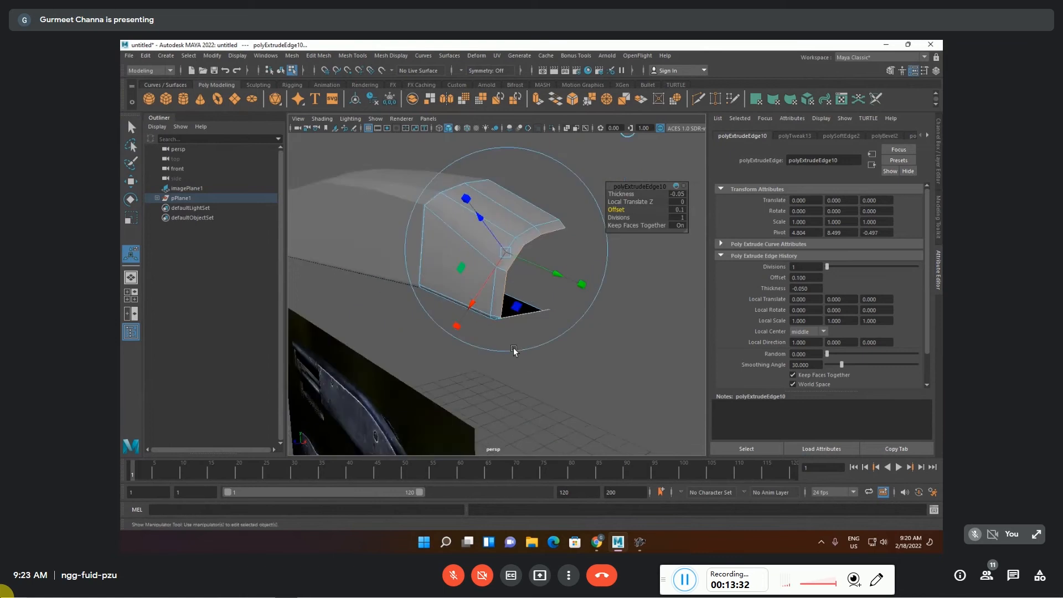
{"action": "middle_click_drag", "start_coordinate": [506, 357], "coordinate": [537, 333], "text": "alt"}
{"action": "left_click_drag", "start_coordinate": [537, 333], "coordinate": [491, 399], "text": "alt"}
{"action": "key", "text": "ctrl+z"}
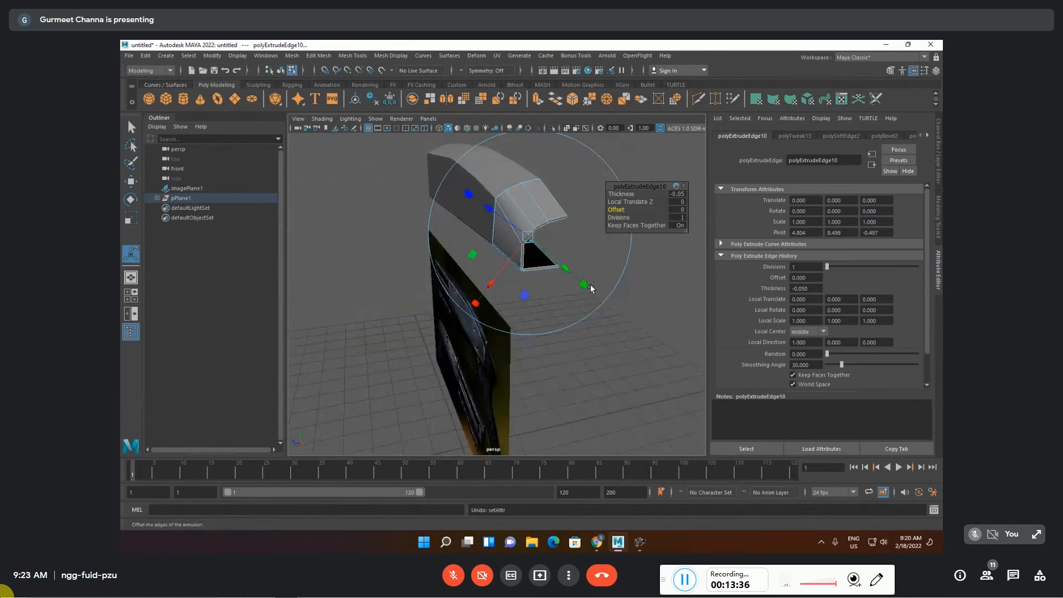
- Apply a Lattice deformer to the extruded inner edges of the back rim
{"action": "scroll", "coordinate": [557, 253], "scroll_direction": "up", "scroll_amount": 4}
{"action": "key", "text": "f"}
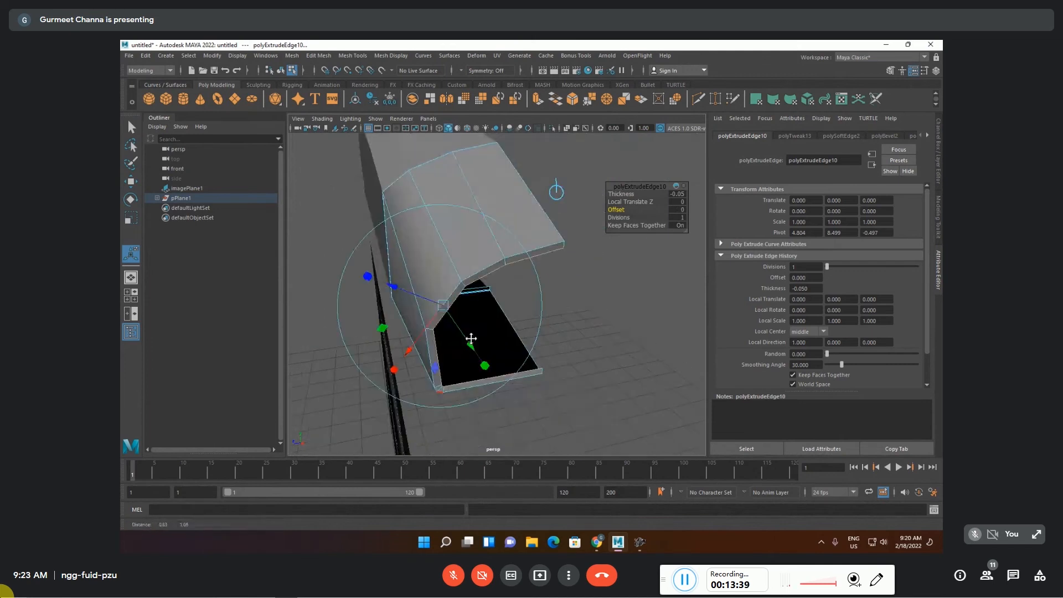
{"action": "key", "text": "w"}
{"action": "left_click_drag", "start_coordinate": [583, 334], "coordinate": [586, 316], "text": "alt"}
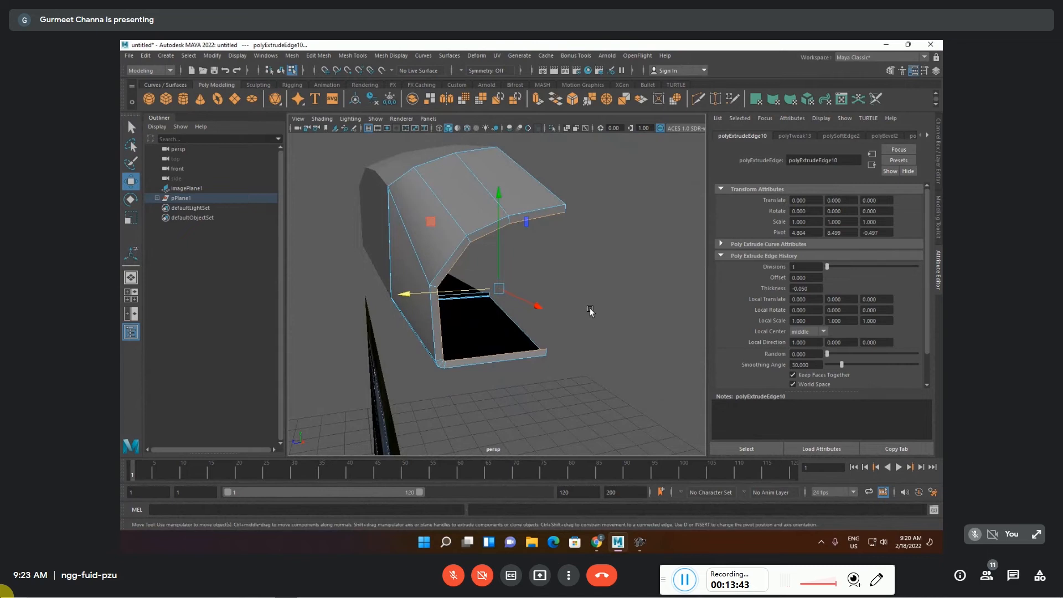
{"action": "left_click", "coordinate": [478, 55]}
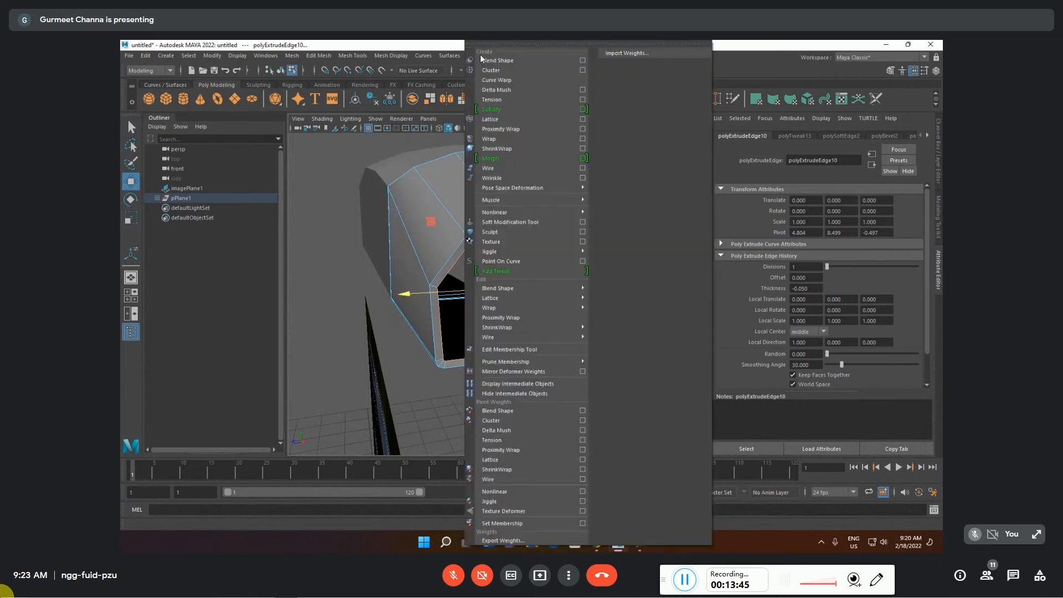
{"action": "left_click", "coordinate": [490, 119]}
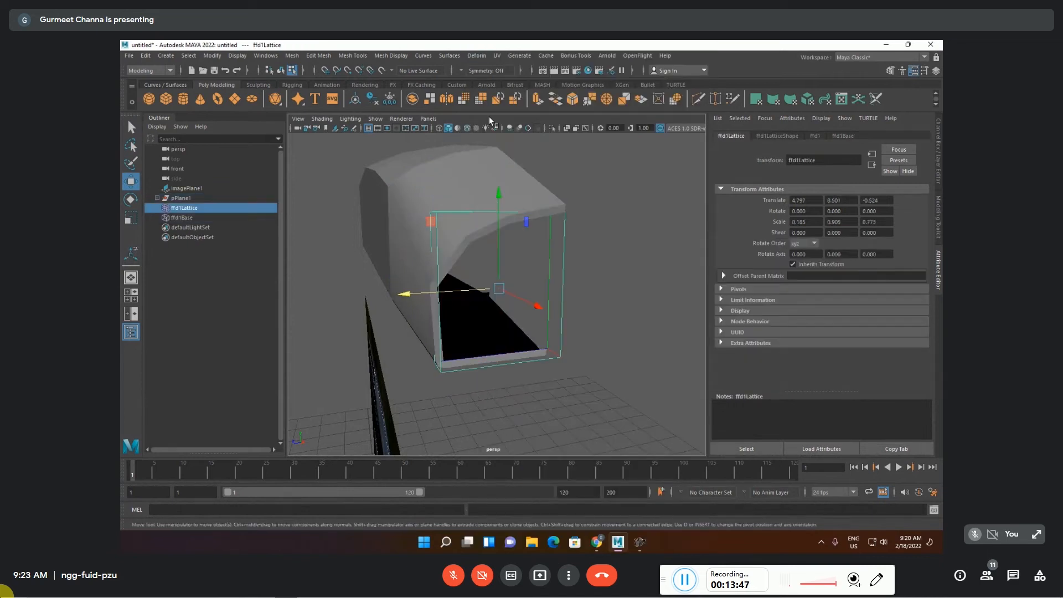
- Move the upper lattice points down to widen the top of the back rim
{"action": "key", "text": "F8"}
{"action": "right_click_drag", "start_coordinate": [620, 250], "coordinate": [615, 223]}
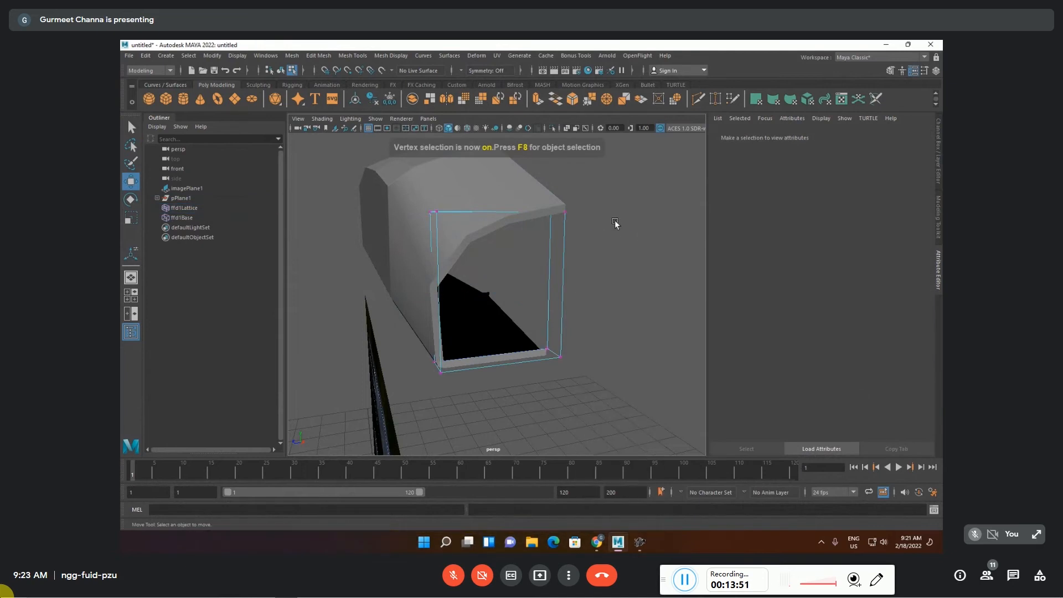
{"action": "left_click_drag", "start_coordinate": [388, 194], "coordinate": [653, 241]}
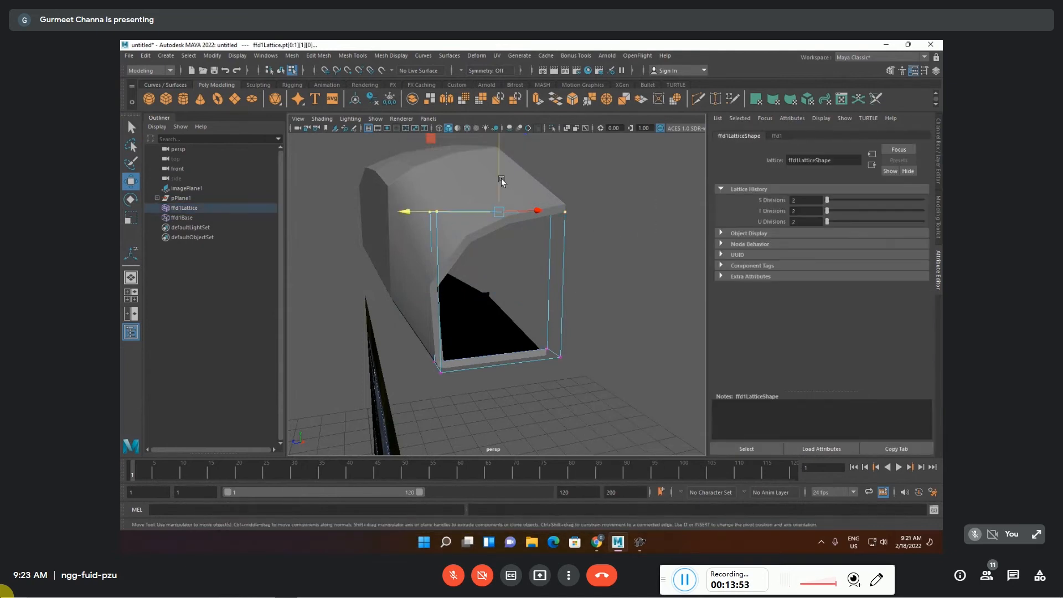
{"action": "left_click_drag", "start_coordinate": [500, 178], "coordinate": [500, 193]}
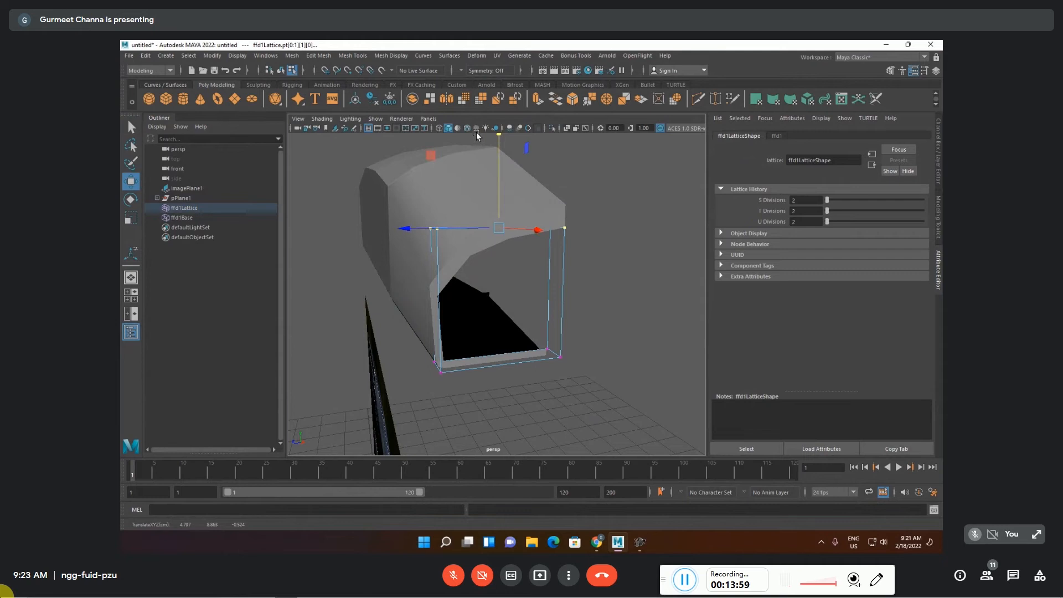
- Show the wireframe overlay, then move the side lattice points inward and the lower ones up to widen the rim
{"action": "left_click", "coordinate": [466, 128]}
{"action": "mouse_move", "coordinate": [406, 203]}
{"action": "left_mouse_down"}
{"action": "mouse_move", "coordinate": [408, 295]}
{"action": "mouse_move", "coordinate": [467, 401]}
{"action": "left_mouse_up"}
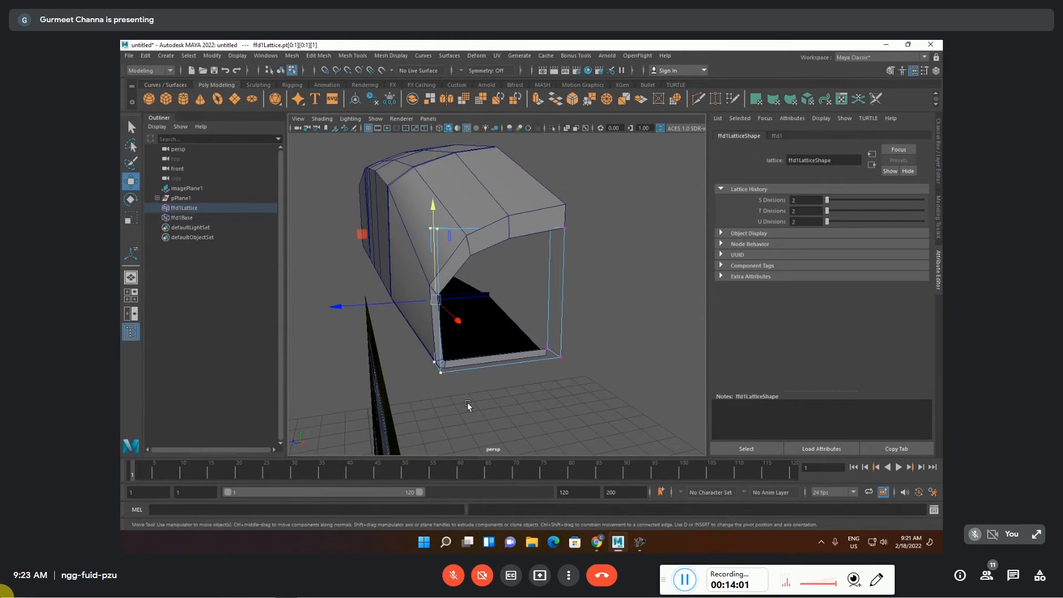
{"action": "left_click_drag", "start_coordinate": [395, 303], "coordinate": [415, 303]}
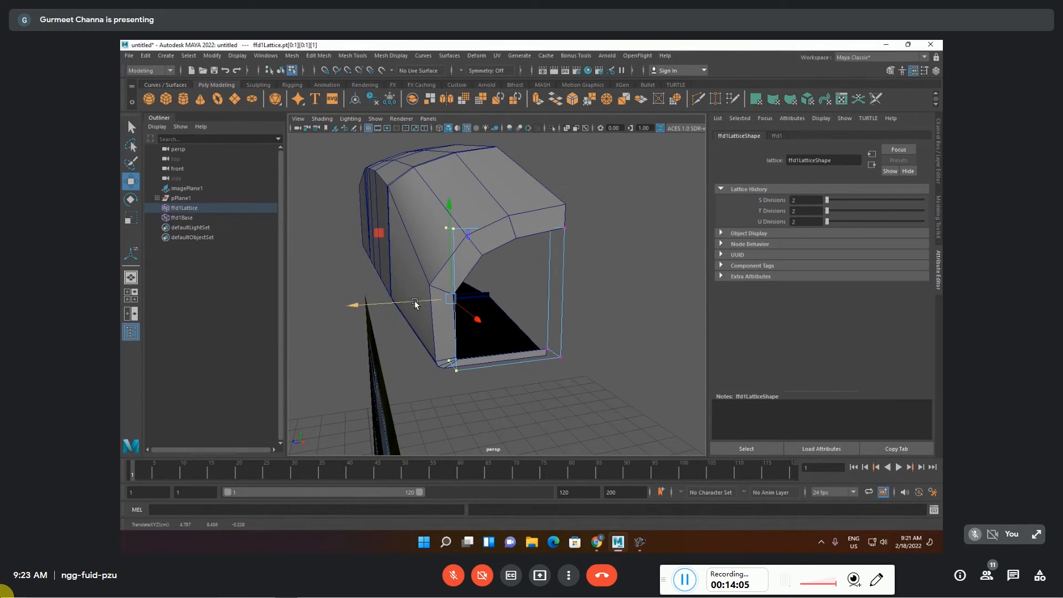
{"action": "left_click_drag", "start_coordinate": [422, 410], "coordinate": [585, 327]}
{"action": "left_click_drag", "start_coordinate": [504, 329], "coordinate": [472, 198]}
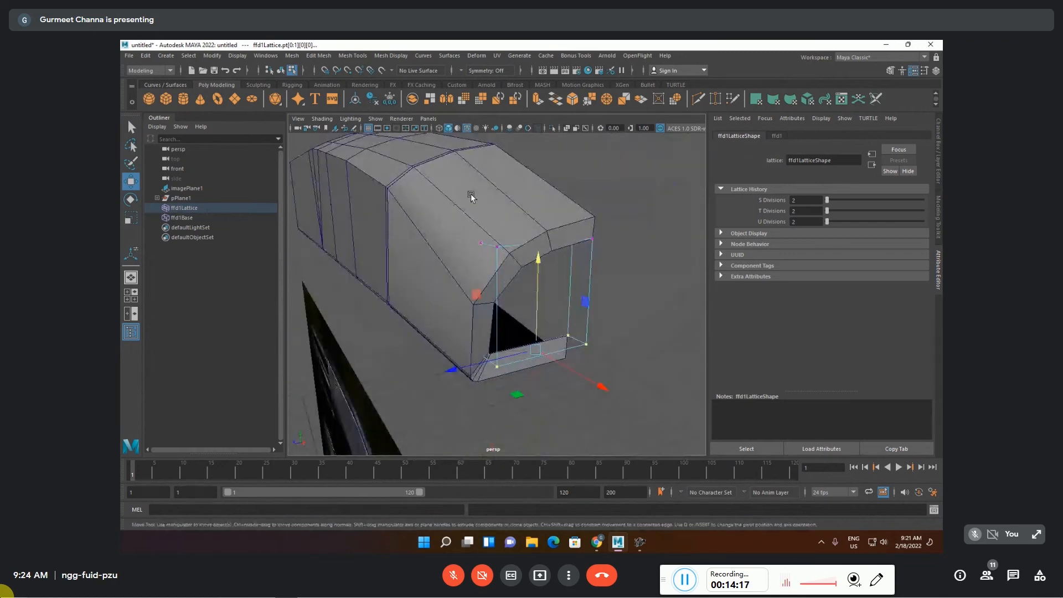
- Delete the rear section's construction history to bake in the lattice deformation, and deselect it
{"action": "key", "text": "F8"}
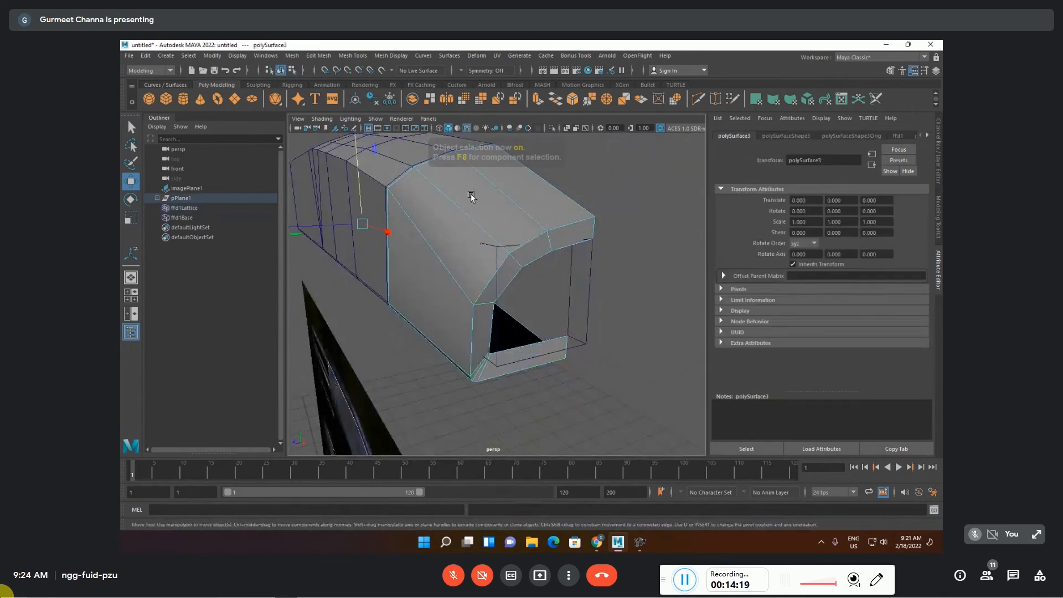
{"action": "key", "text": "alt+shift+d"}
{"action": "left_click", "coordinate": [586, 274]}
- Examine the grip and the overall shotgun shape in the reference image against the model
{"action": "scroll", "coordinate": [456, 314], "scroll_direction": "down", "scroll_amount": 5}
{"action": "left_click_drag", "start_coordinate": [442, 376], "coordinate": [524, 391], "text": "alt"}
{"action": "middle_click_drag", "start_coordinate": [524, 391], "coordinate": [517, 261], "text": "alt"}
{"action": "scroll", "coordinate": [516, 259], "scroll_direction": "up", "scroll_amount": 5}
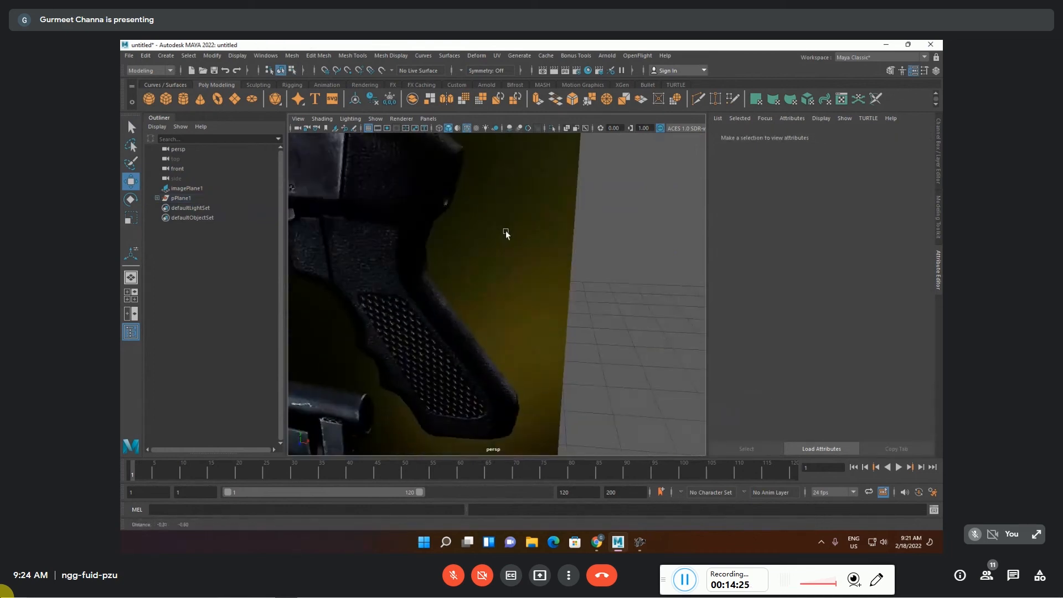
{"action": "scroll", "coordinate": [458, 259], "scroll_direction": "down", "scroll_amount": 8}
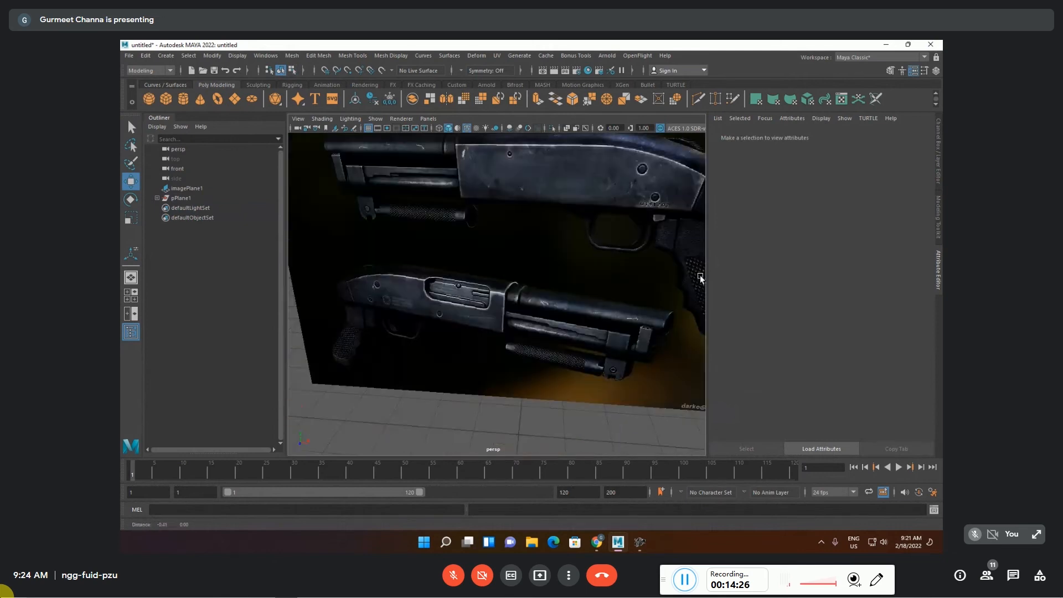
{"action": "scroll", "coordinate": [612, 294], "scroll_direction": "up", "scroll_amount": 3}
{"action": "middle_click_drag", "start_coordinate": [612, 294], "coordinate": [502, 308], "text": "alt"}
{"action": "scroll", "coordinate": [548, 306], "scroll_direction": "down", "scroll_amount": 2}
{"action": "scroll", "coordinate": [549, 308], "scroll_direction": "down", "scroll_amount": 5}
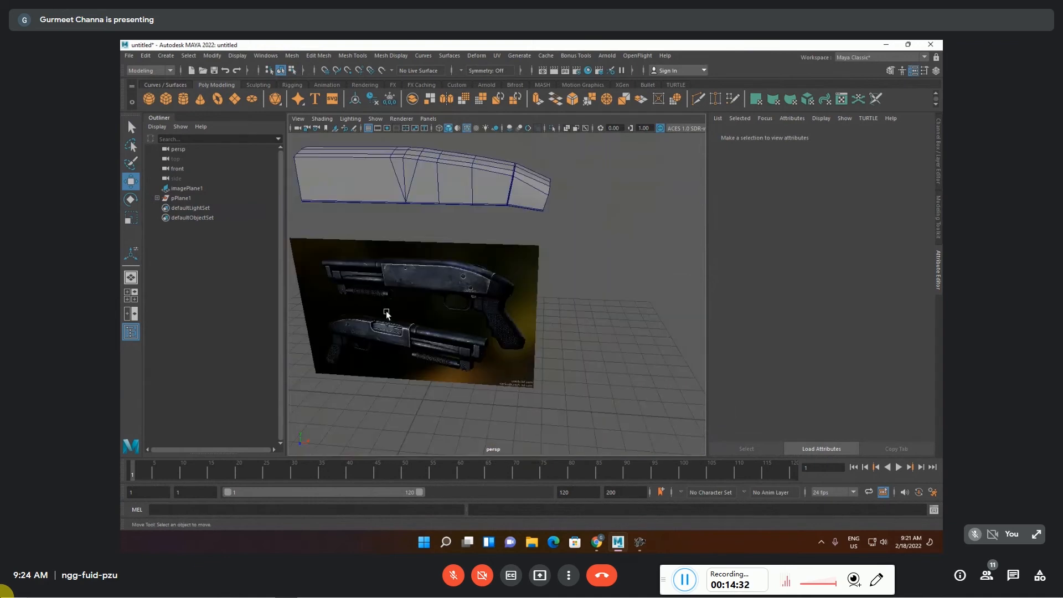
- Examine the rear end of the upper shotgun and its transition into the grip in the reference image
{"action": "scroll", "coordinate": [532, 303], "scroll_direction": "up", "scroll_amount": 5}
{"action": "scroll", "coordinate": [531, 299], "scroll_direction": "up", "scroll_amount": 2}
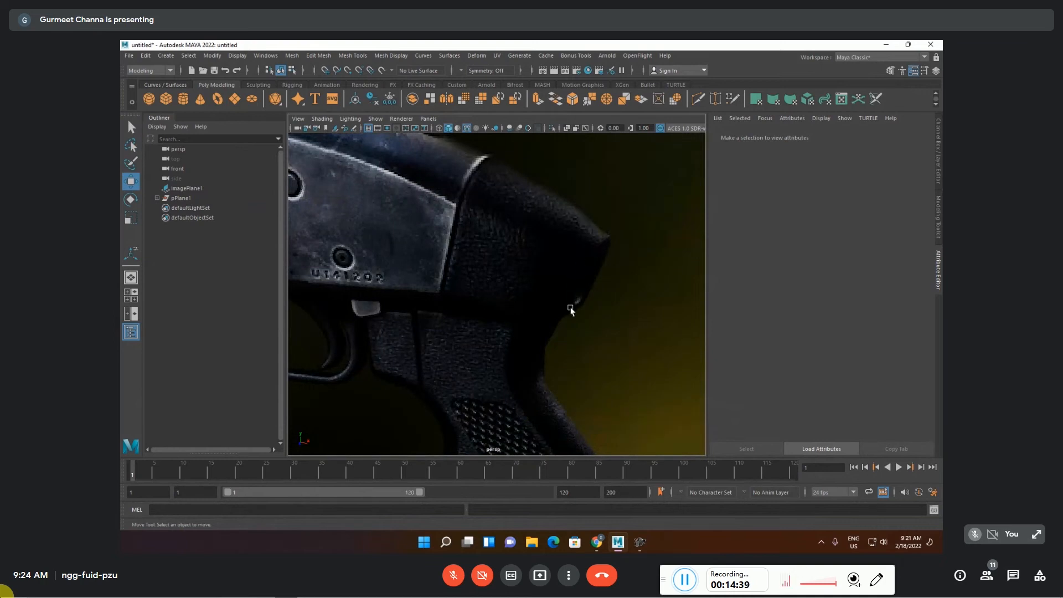
{"action": "left_click_drag", "start_coordinate": [520, 291], "coordinate": [476, 261], "text": "alt"}
{"action": "scroll", "coordinate": [476, 261], "scroll_direction": "down", "scroll_amount": 4}
{"action": "middle_click_drag", "start_coordinate": [488, 305], "coordinate": [575, 303], "text": "alt"}
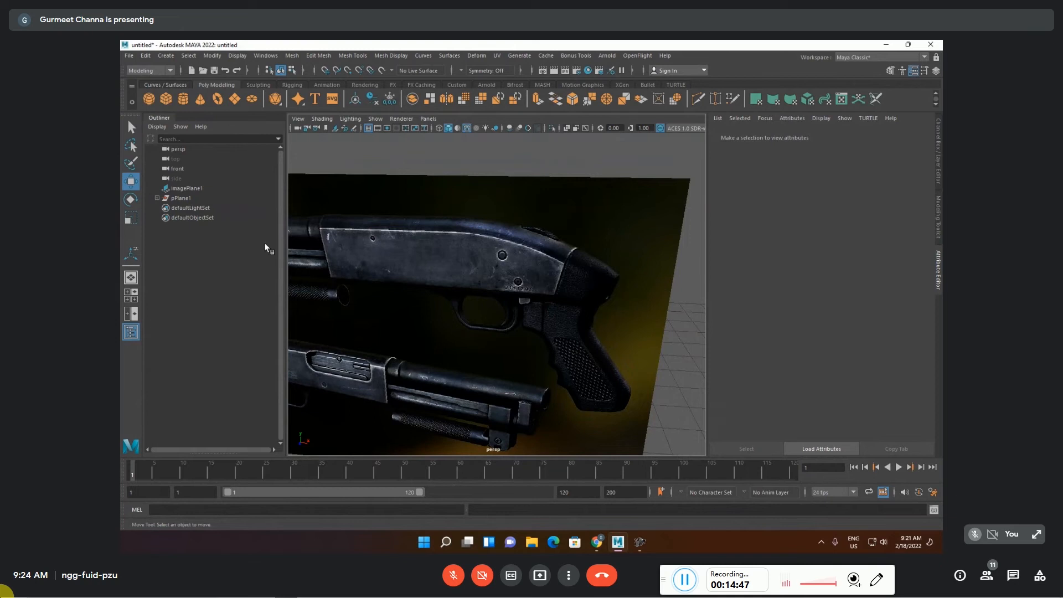
{"action": "middle_click_drag", "start_coordinate": [461, 268], "coordinate": [503, 281], "text": "alt"}
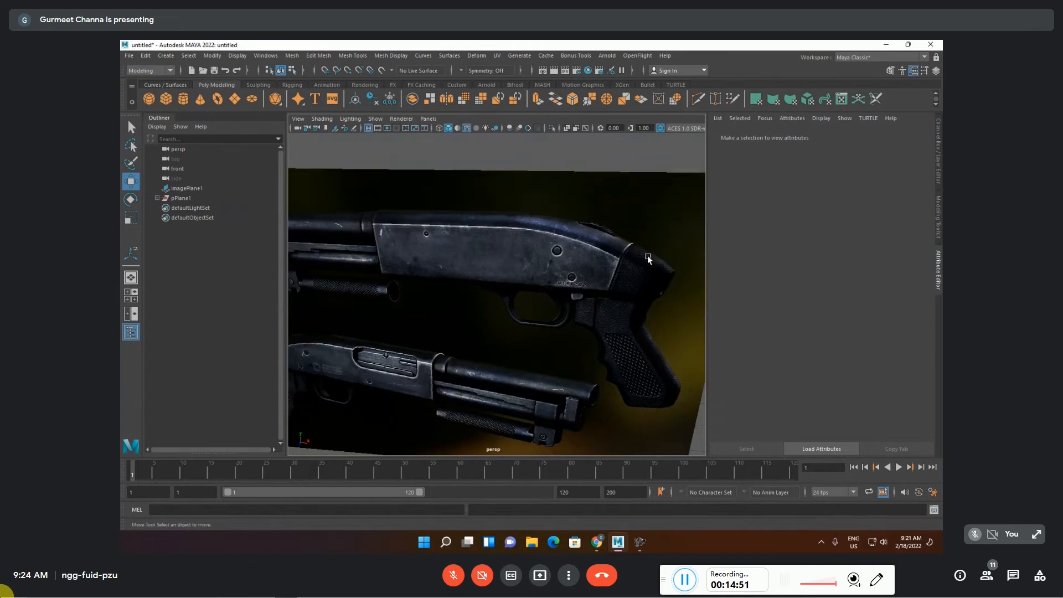
{"action": "middle_click_drag", "start_coordinate": [638, 331], "coordinate": [482, 335], "text": "alt"}
{"action": "scroll", "coordinate": [578, 268], "scroll_direction": "up", "scroll_amount": 6}
{"action": "scroll", "coordinate": [597, 279], "scroll_direction": "up", "scroll_amount": 3}
{"action": "middle_click_drag", "start_coordinate": [597, 279], "coordinate": [431, 284], "text": "alt"}
- Spread the clustered vertices at the back rim's lower inner corner by sliding one along the bottom edge and another up the side edge
{"action": "key", "text": "space"}
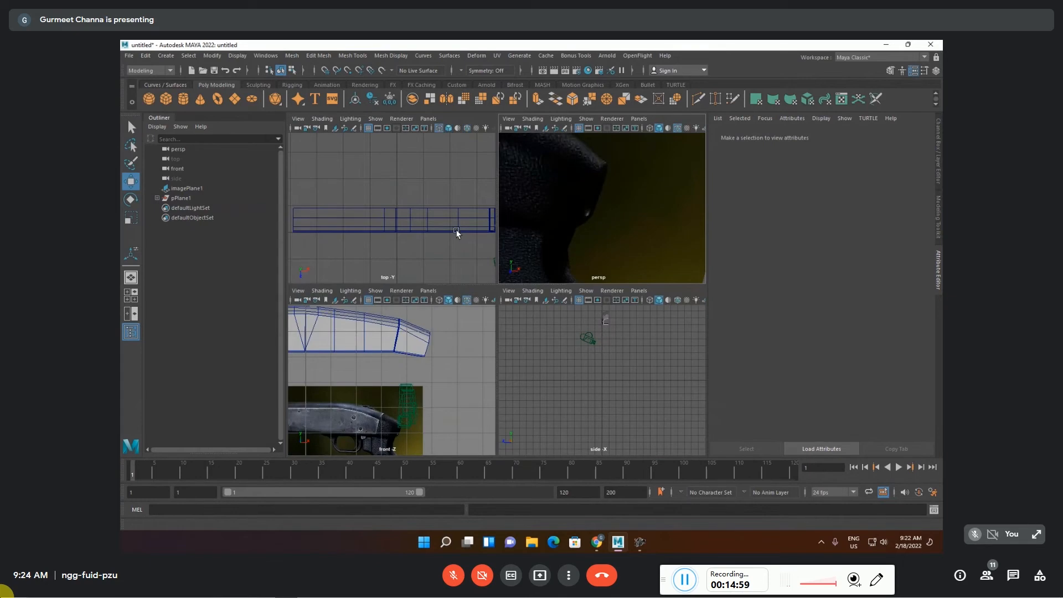
{"action": "key", "text": "space"}
{"action": "key", "text": "a"}
{"action": "left_click_drag", "start_coordinate": [556, 247], "coordinate": [495, 301], "text": "alt"}
{"action": "scroll", "coordinate": [495, 301], "scroll_direction": "up", "scroll_amount": 5}
{"action": "middle_click_drag", "start_coordinate": [501, 216], "coordinate": [482, 263], "text": "alt"}
{"action": "scroll", "coordinate": [443, 289], "scroll_direction": "up", "scroll_amount": 3}
{"action": "left_click_drag", "start_coordinate": [443, 288], "coordinate": [450, 289], "text": "alt"}
{"action": "key", "text": "F9"}
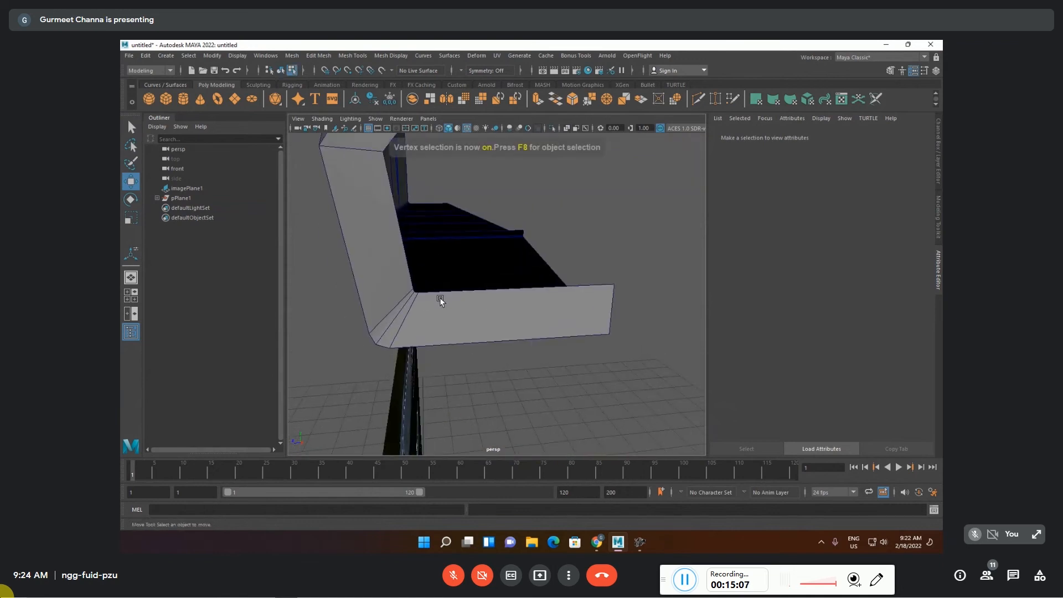
{"action": "left_click", "coordinate": [419, 292]}
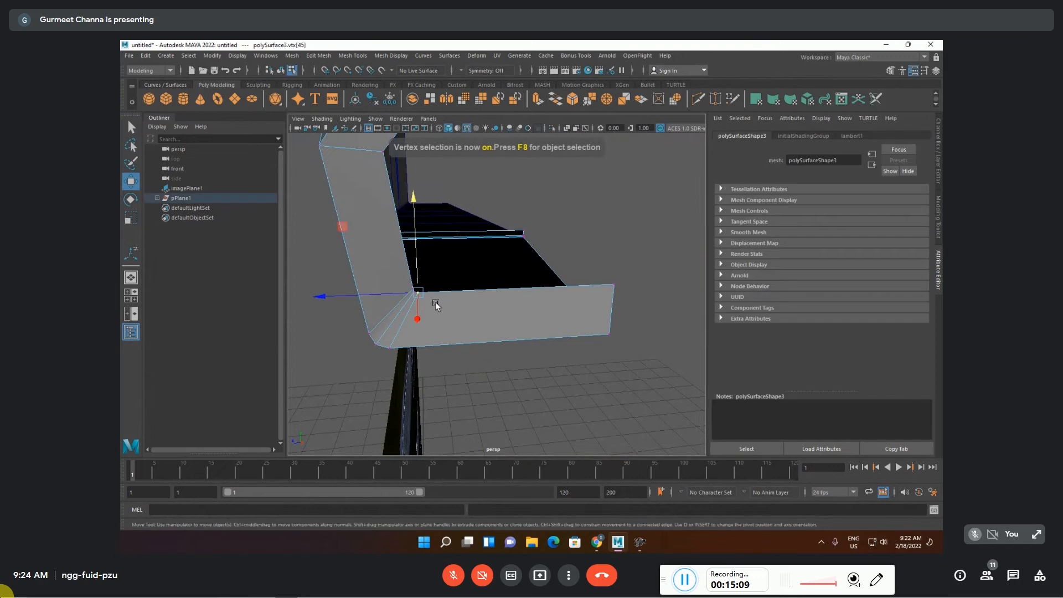
{"action": "left_click", "coordinate": [414, 278]}
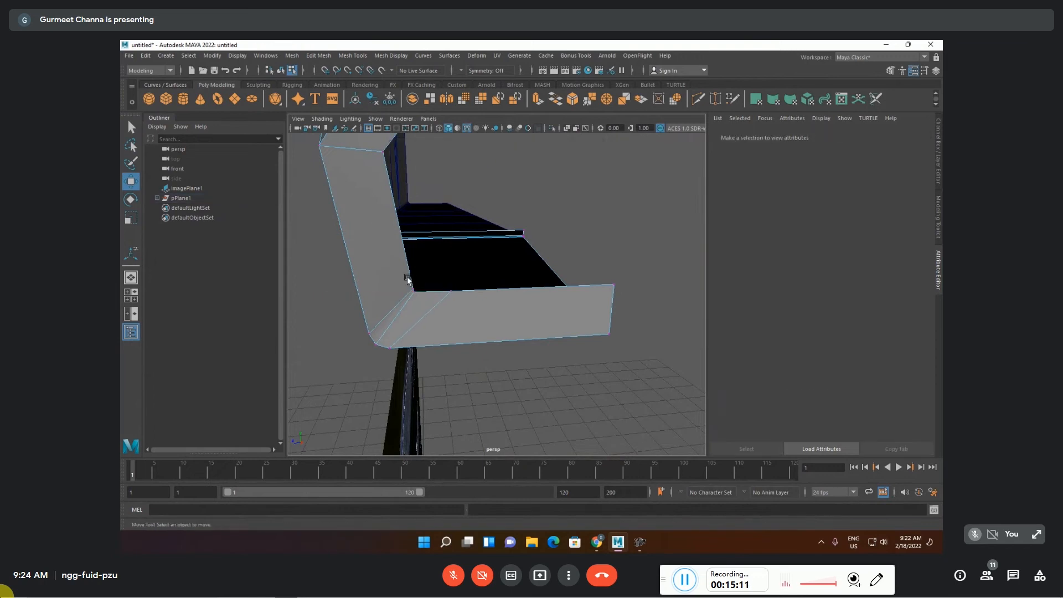
{"action": "left_click_drag", "start_coordinate": [415, 278], "coordinate": [400, 212], "text": "ctrl+shift"}
- Move the remaining lower inner corner vertex up and inward to round off the corner of the rim opening
{"action": "left_click", "coordinate": [416, 291]}
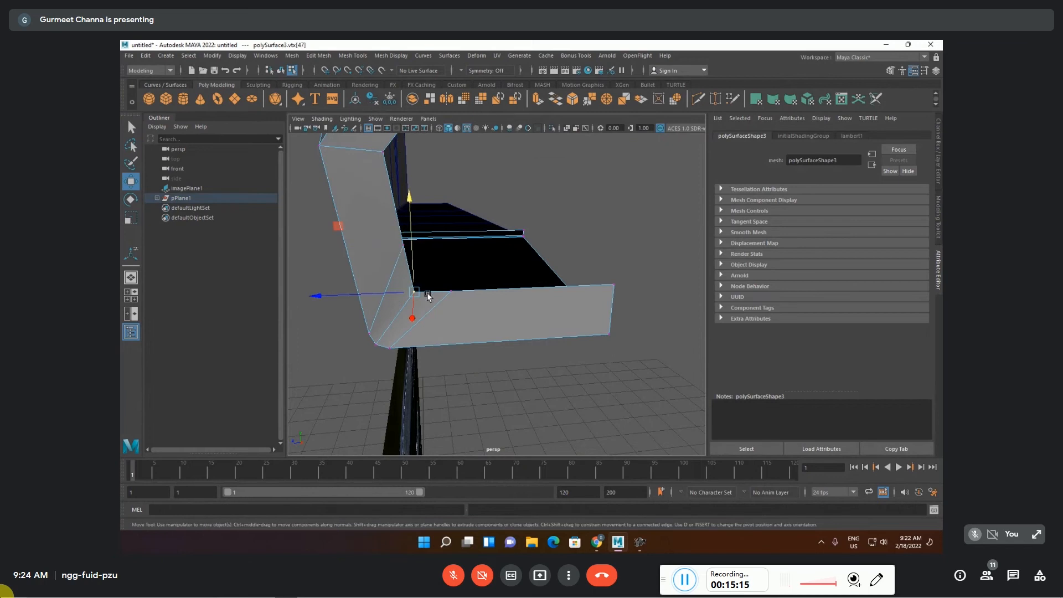
{"action": "left_click_drag", "start_coordinate": [448, 268], "coordinate": [461, 253], "text": "alt"}
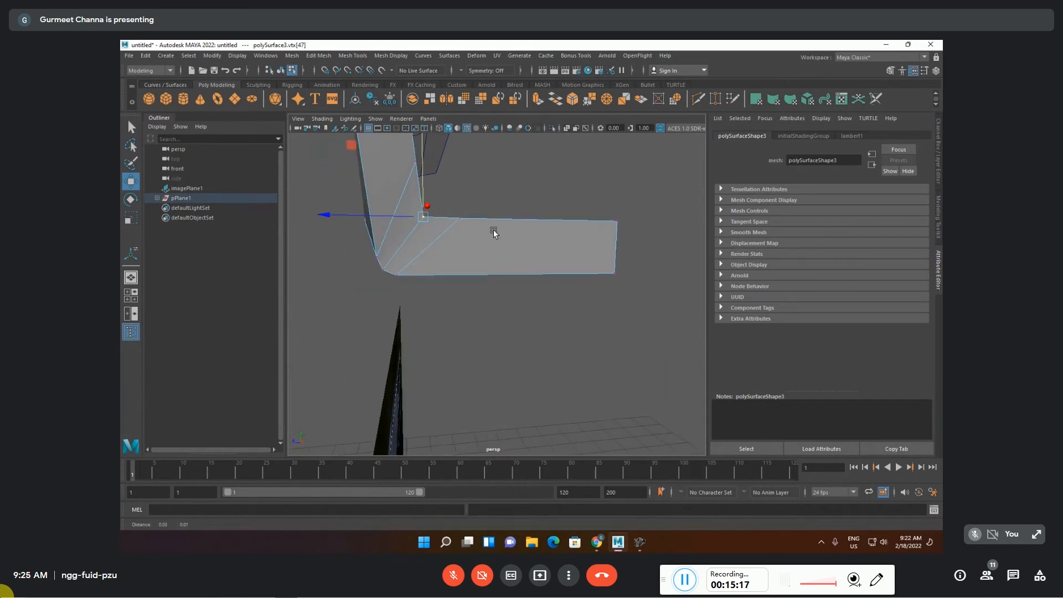
{"action": "middle_click_drag", "start_coordinate": [503, 195], "coordinate": [499, 235], "text": "alt"}
{"action": "middle_click_drag", "start_coordinate": [354, 233], "coordinate": [359, 205]}
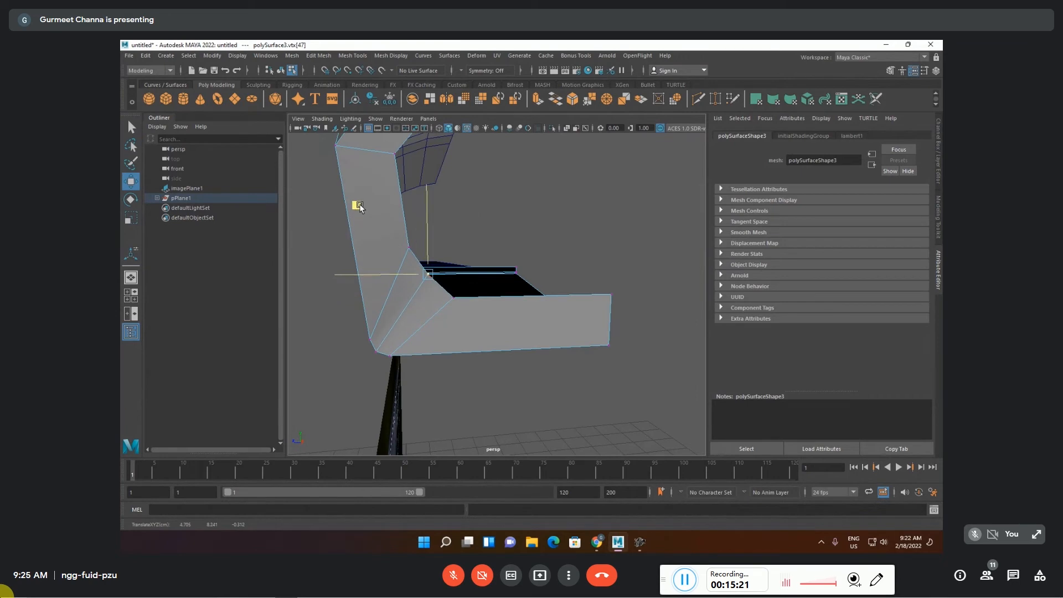
{"action": "left_click_drag", "start_coordinate": [457, 238], "coordinate": [532, 237], "text": "alt"}
- Adjust the inner side vertices of the back rim to even out the curve of the opening
{"action": "left_click", "coordinate": [606, 244]}
{"action": "left_click", "coordinate": [440, 254]}
{"action": "left_click", "coordinate": [374, 183]}
{"action": "left_click", "coordinate": [443, 300]}
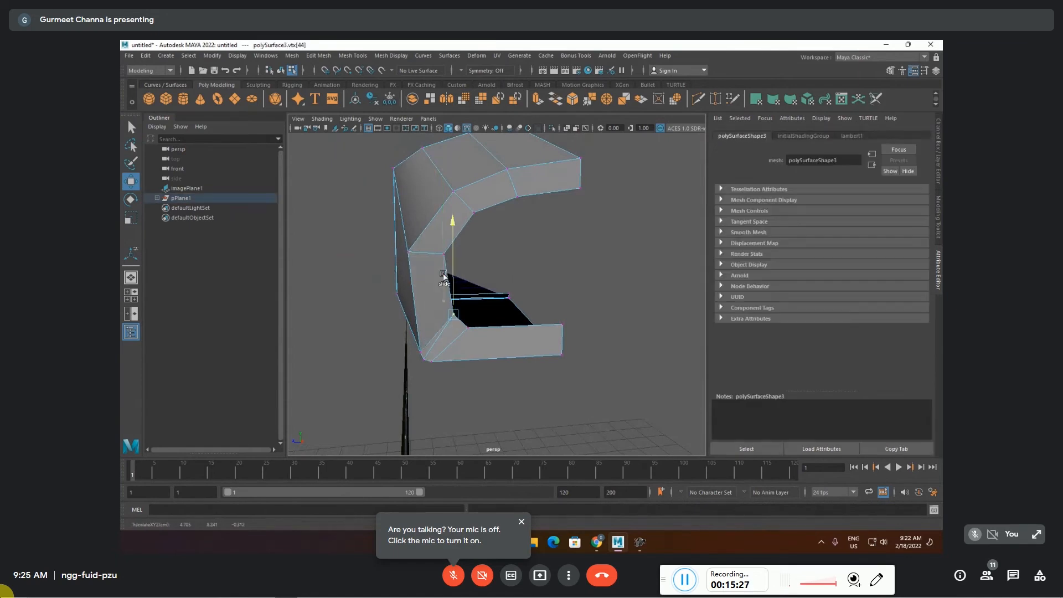
{"action": "mouse_move", "coordinate": [444, 266]}
{"action": "left_mouse_down"}
{"action": "mouse_move", "coordinate": [481, 316]}
{"action": "mouse_move", "coordinate": [445, 235]}
{"action": "mouse_move", "coordinate": [453, 221]}
{"action": "mouse_move", "coordinate": [464, 238]}
{"action": "mouse_move", "coordinate": [461, 270]}
{"action": "left_mouse_up"}
{"action": "left_click", "coordinate": [466, 270]}
{"action": "left_click", "coordinate": [438, 240]}
{"action": "left_click_drag", "start_coordinate": [438, 212], "coordinate": [438, 200], "text": "ctrl+shift"}
{"action": "left_click", "coordinate": [606, 226]}
{"action": "left_click_drag", "start_coordinate": [606, 226], "coordinate": [613, 271], "text": "alt"}
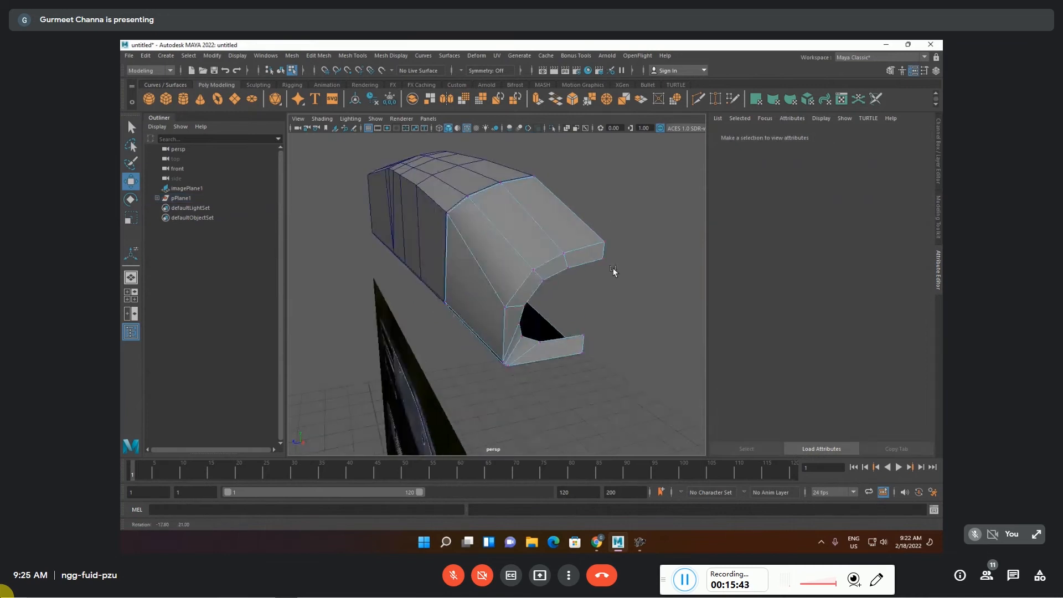
- Select the edges around the inside of the back rim opening and extrude them into the rear section
{"action": "key", "text": "F10"}
{"action": "left_click", "coordinate": [591, 264]}
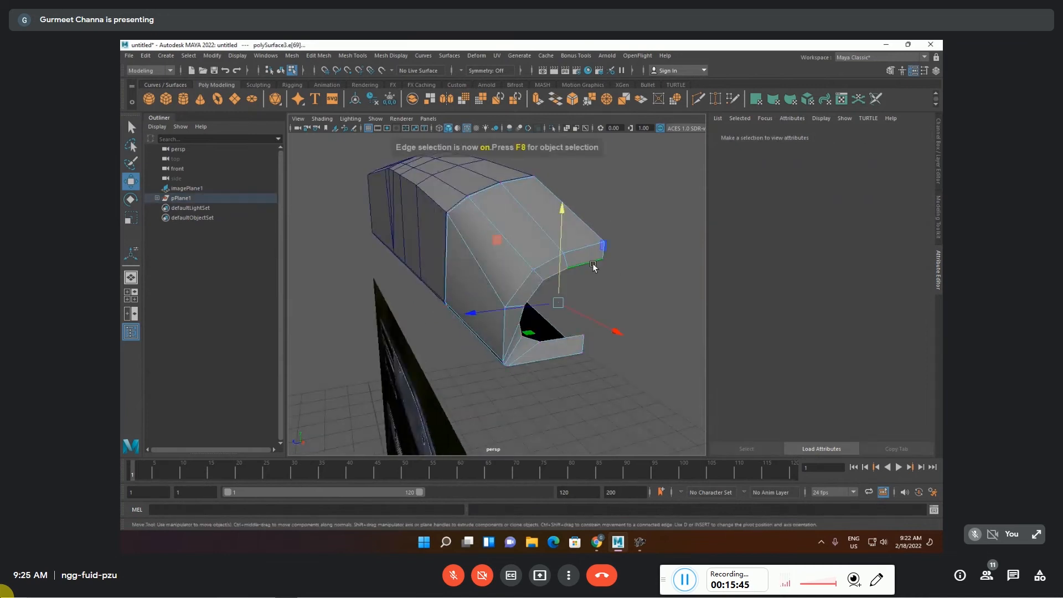
{"action": "left_click", "coordinate": [572, 337]}
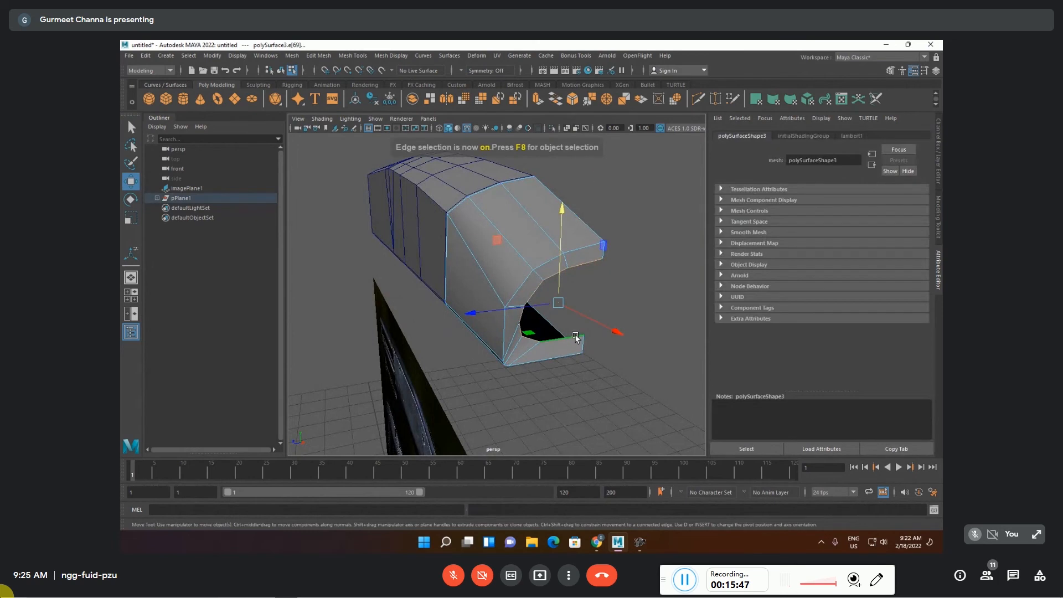
{"action": "left_click_drag", "start_coordinate": [577, 332], "coordinate": [571, 321], "text": "alt"}
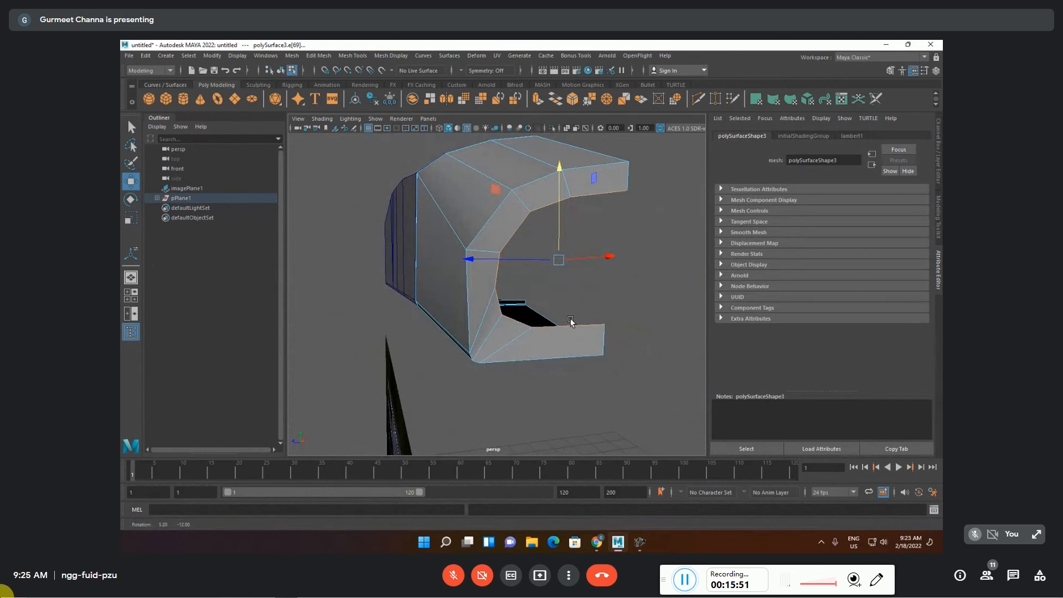
{"action": "left_click_drag", "start_coordinate": [570, 321], "coordinate": [455, 347], "text": "alt"}
{"action": "left_click_drag", "start_coordinate": [329, 336], "coordinate": [372, 332], "text": "shift"}
- Select the rear section's centre-line vertices in the side view and scale them flat along Z into one straight line
{"action": "key", "text": "space"}
{"action": "key", "text": "space"}
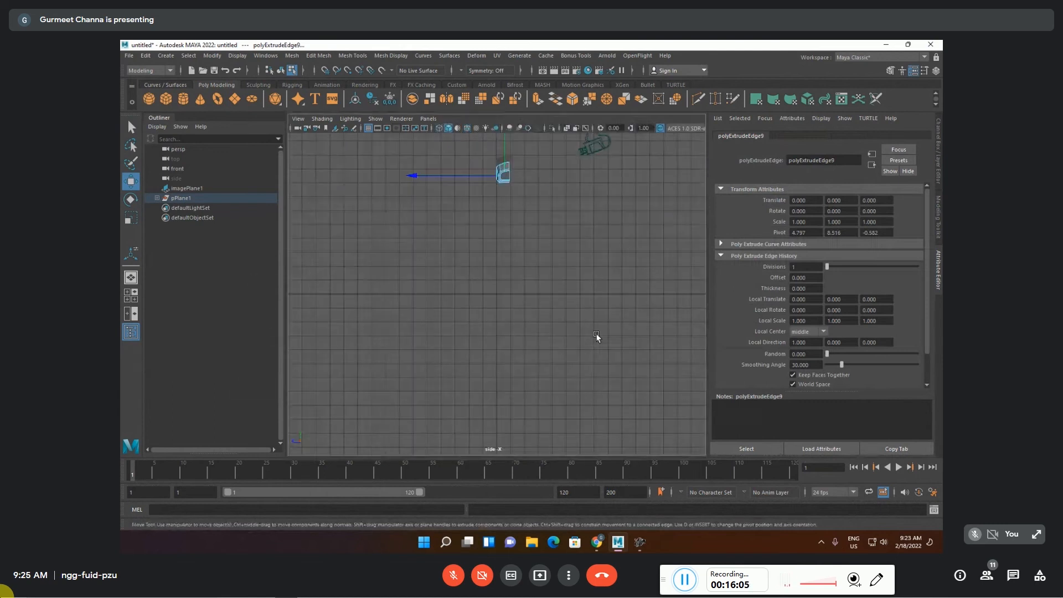
{"action": "right_click_drag", "start_coordinate": [470, 318], "coordinate": [543, 280], "text": "alt"}
{"action": "scroll", "coordinate": [543, 280], "scroll_direction": "up", "scroll_amount": 4}
{"action": "scroll", "coordinate": [587, 215], "scroll_direction": "up", "scroll_amount": 4}
{"action": "scroll", "coordinate": [631, 181], "scroll_direction": "up", "scroll_amount": 1}
{"action": "middle_click_drag", "start_coordinate": [631, 180], "coordinate": [492, 372], "text": "alt"}
{"action": "scroll", "coordinate": [543, 304], "scroll_direction": "down", "scroll_amount": 10}
{"action": "scroll", "coordinate": [531, 308], "scroll_direction": "up", "scroll_amount": 10}
{"action": "scroll", "coordinate": [529, 289], "scroll_direction": "up", "scroll_amount": 7}
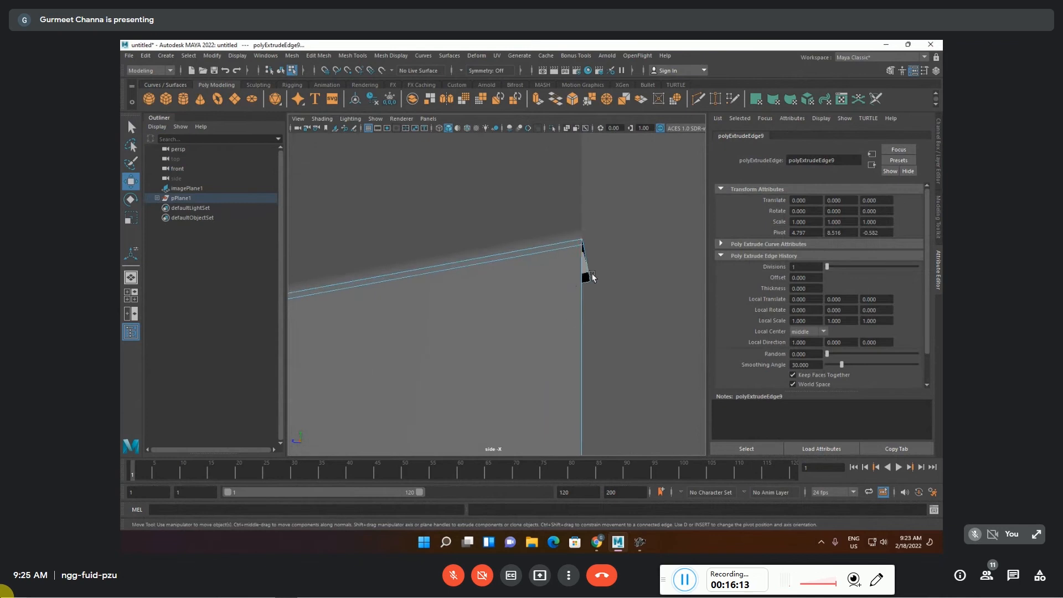
{"action": "scroll", "coordinate": [574, 282], "scroll_direction": "down", "scroll_amount": 10}
{"action": "scroll", "coordinate": [538, 348], "scroll_direction": "up", "scroll_amount": 8}
{"action": "middle_click_drag", "start_coordinate": [538, 350], "coordinate": [564, 284], "text": "alt"}
{"action": "key", "text": "F9"}
{"action": "left_click_drag", "start_coordinate": [574, 193], "coordinate": [511, 446]}
{"action": "key", "text": "r"}
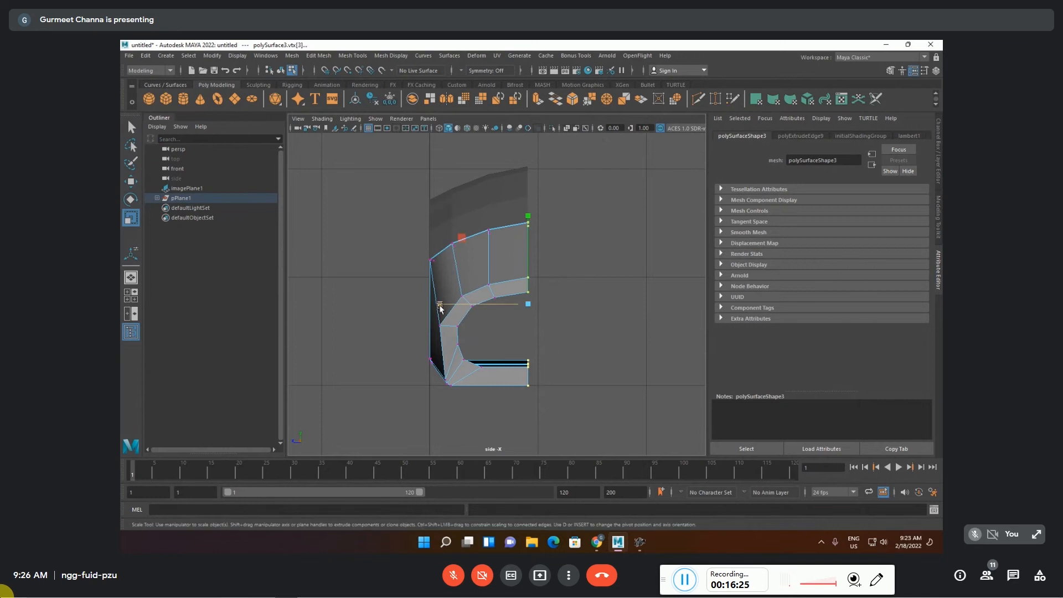
{"action": "left_click_drag", "start_coordinate": [440, 306], "coordinate": [732, 303]}
{"action": "left_click", "coordinate": [539, 227]}
{"action": "scroll", "coordinate": [550, 188], "scroll_direction": "up", "scroll_amount": 2}
{"action": "left_click_drag", "start_coordinate": [532, 204], "coordinate": [521, 299]}
{"action": "scroll", "coordinate": [520, 297], "scroll_direction": "up", "scroll_amount": 4}
{"action": "scroll", "coordinate": [526, 205], "scroll_direction": "up", "scroll_amount": 2}
{"action": "scroll", "coordinate": [545, 235], "scroll_direction": "up", "scroll_amount": 3}
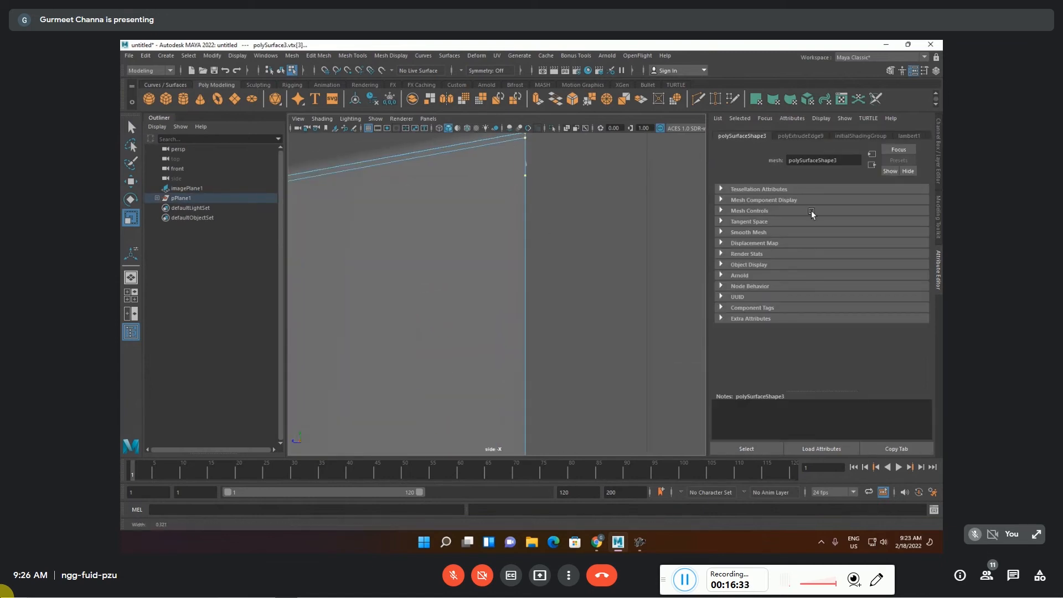
{"action": "scroll", "coordinate": [641, 224], "scroll_direction": "down", "scroll_amount": 3}
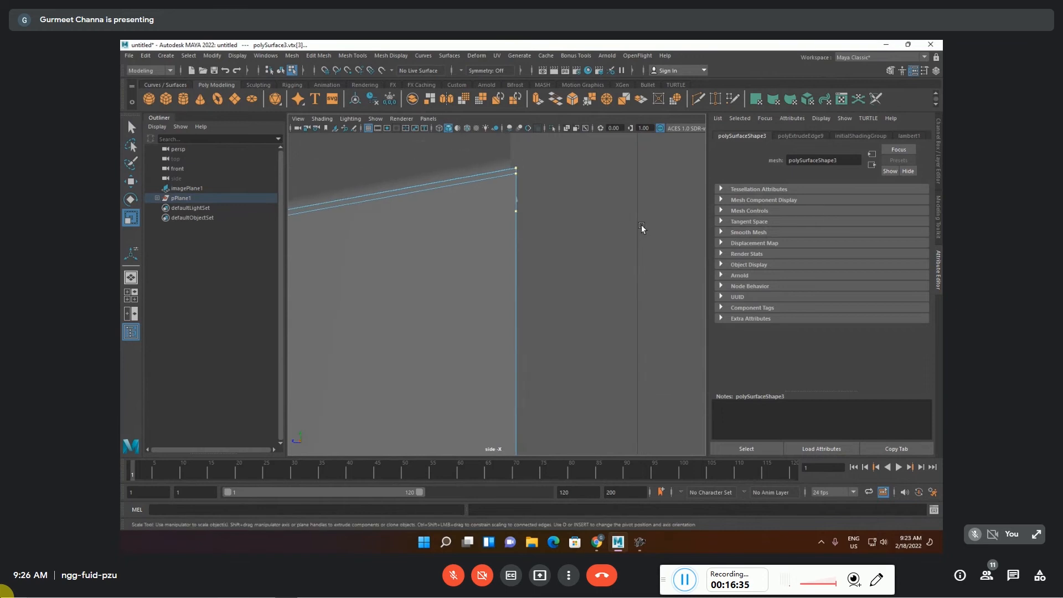
- Switch to wireframe display, then select the main body's centre-line vertices and scale them flat to 0 along Z
{"action": "key", "text": "4"}
{"action": "middle_click_drag", "start_coordinate": [577, 207], "coordinate": [600, 339], "text": "alt"}
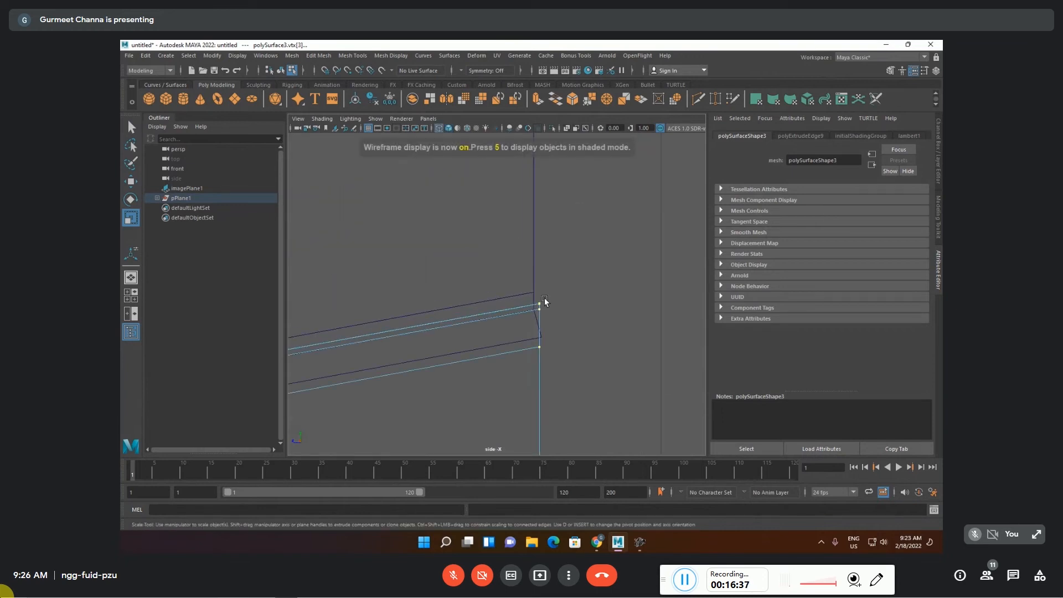
{"action": "left_click", "coordinate": [530, 261]}
{"action": "scroll", "coordinate": [531, 261], "scroll_direction": "down", "scroll_amount": 6}
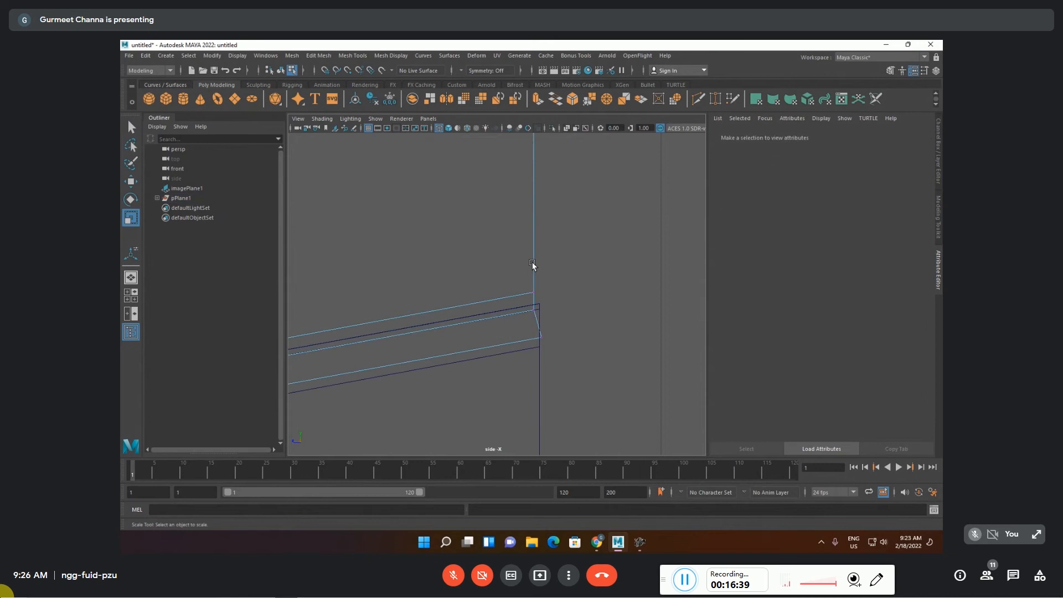
{"action": "scroll", "coordinate": [533, 261], "scroll_direction": "up", "scroll_amount": 4}
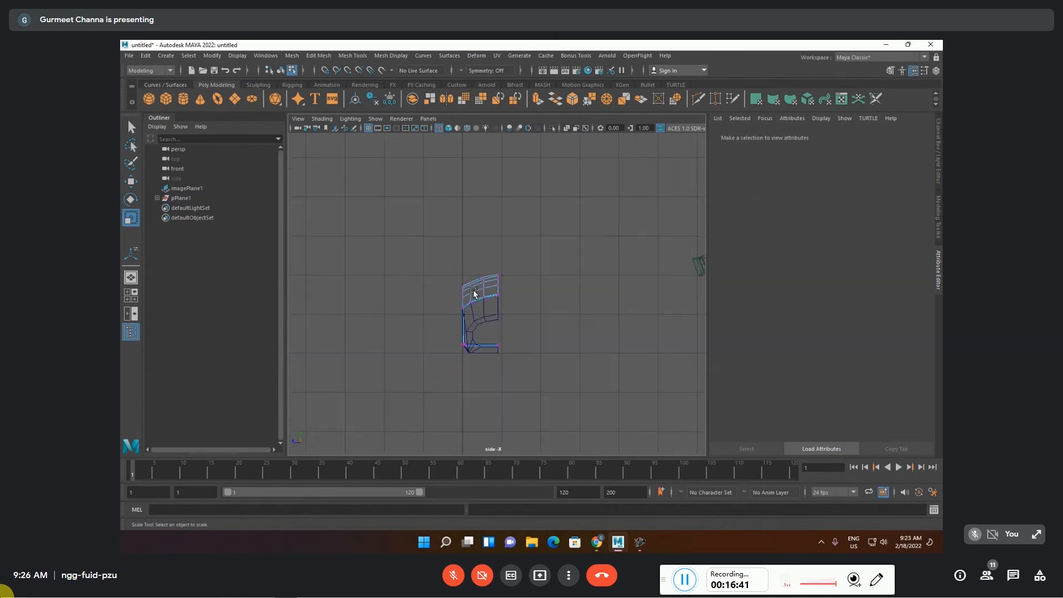
{"action": "left_click_drag", "start_coordinate": [490, 254], "coordinate": [507, 274]}
{"action": "scroll", "coordinate": [442, 249], "scroll_direction": "up", "scroll_amount": 7}
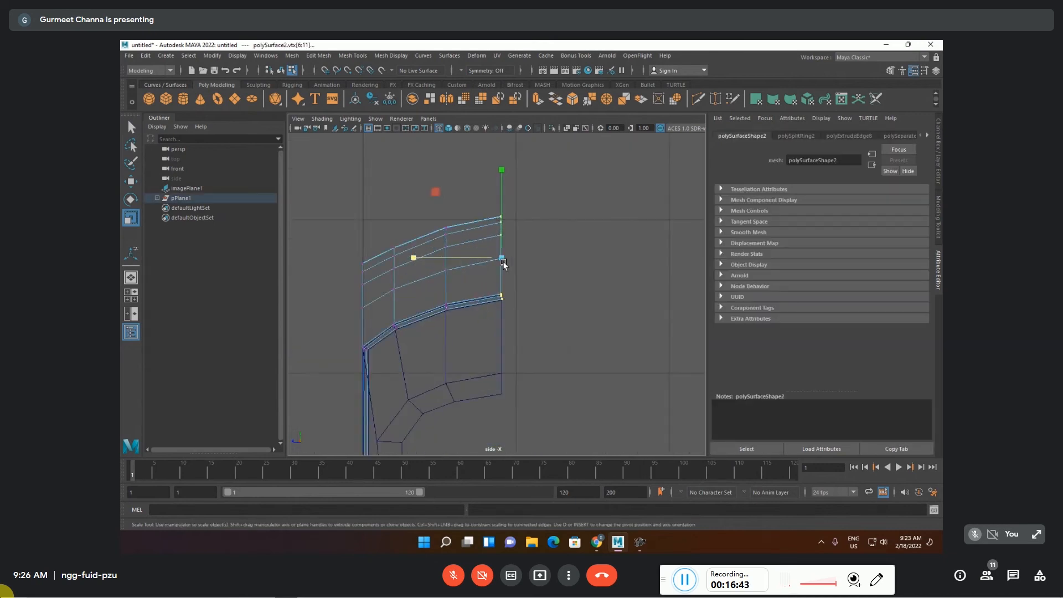
{"action": "left_click_drag", "start_coordinate": [414, 244], "coordinate": [593, 237]}
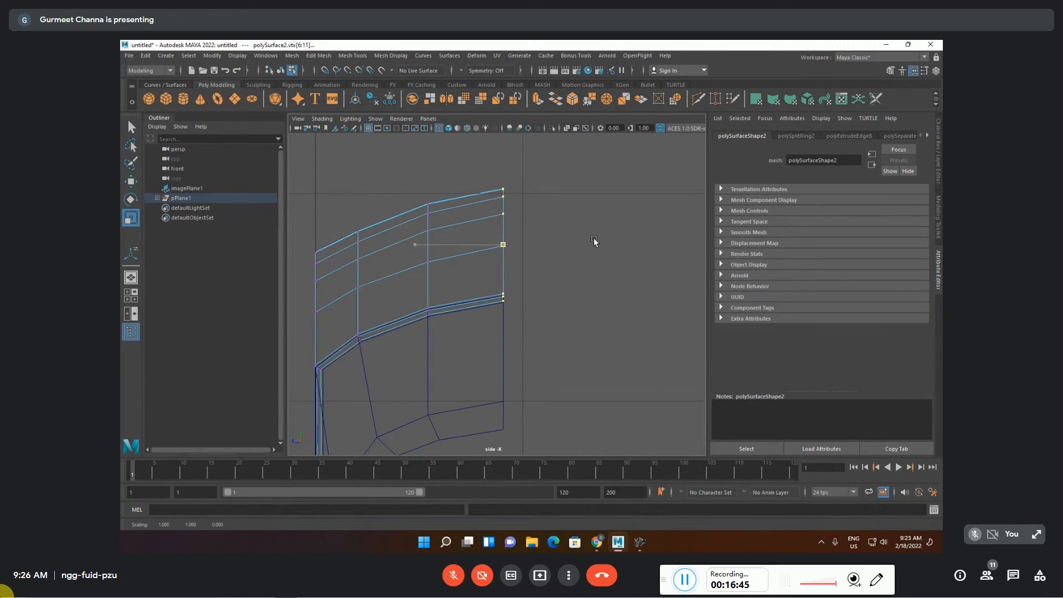
{"action": "left_click_drag", "start_coordinate": [413, 244], "coordinate": [413, 244]}
{"action": "left_click", "coordinate": [539, 294]}
- Shift the main body's centre-line vertices along Z to line up with the rear section's centre edge
{"action": "scroll", "coordinate": [540, 293], "scroll_direction": "up", "scroll_amount": 5}
{"action": "scroll", "coordinate": [526, 285], "scroll_direction": "down", "scroll_amount": 10}
{"action": "left_click_drag", "start_coordinate": [499, 274], "coordinate": [507, 298]}
{"action": "scroll", "coordinate": [506, 298], "scroll_direction": "up", "scroll_amount": 4}
{"action": "scroll", "coordinate": [469, 286], "scroll_direction": "up", "scroll_amount": 8}
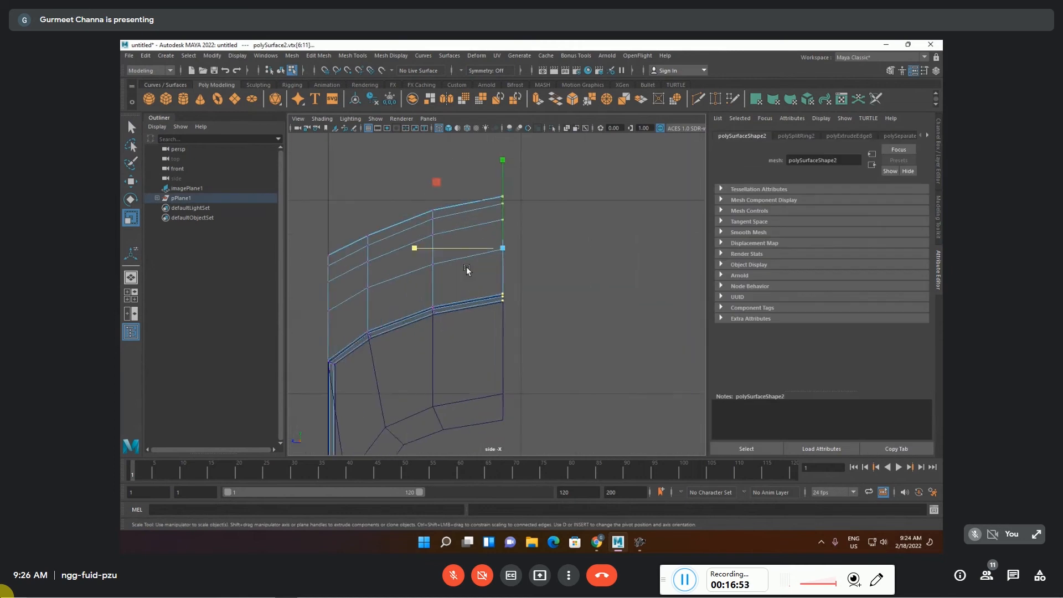
{"action": "scroll", "coordinate": [466, 263], "scroll_direction": "down", "scroll_amount": 4}
{"action": "scroll", "coordinate": [467, 264], "scroll_direction": "up", "scroll_amount": 2}
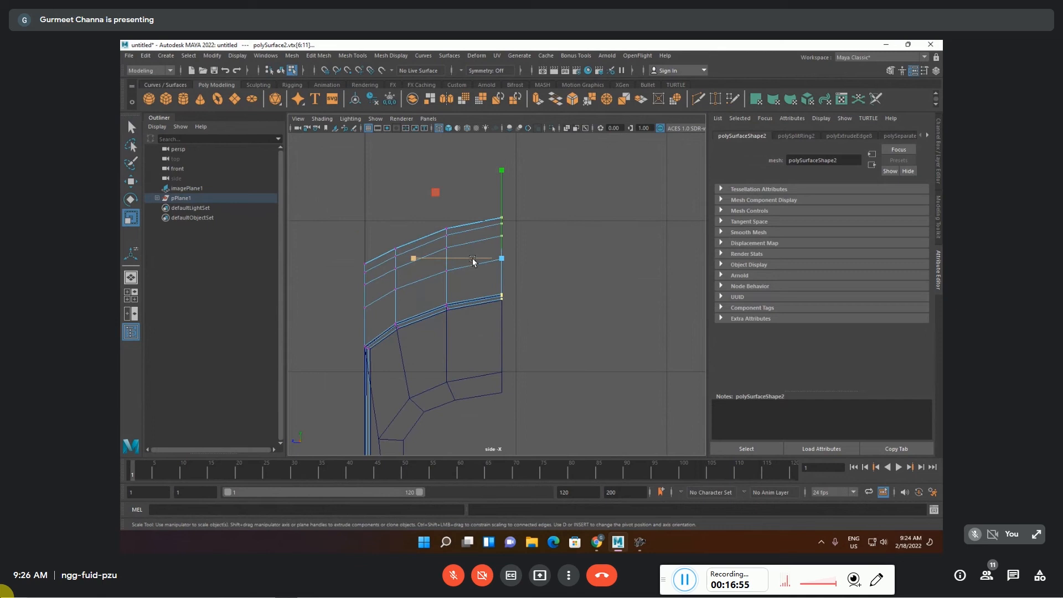
{"action": "scroll", "coordinate": [470, 260], "scroll_direction": "up", "scroll_amount": 2}
{"action": "scroll", "coordinate": [483, 337], "scroll_direction": "up", "scroll_amount": 2}
{"action": "middle_click_drag", "start_coordinate": [483, 337], "coordinate": [487, 287], "text": "alt"}
{"action": "key", "text": "w"}
{"action": "left_click_drag", "start_coordinate": [455, 244], "coordinate": [457, 244]}
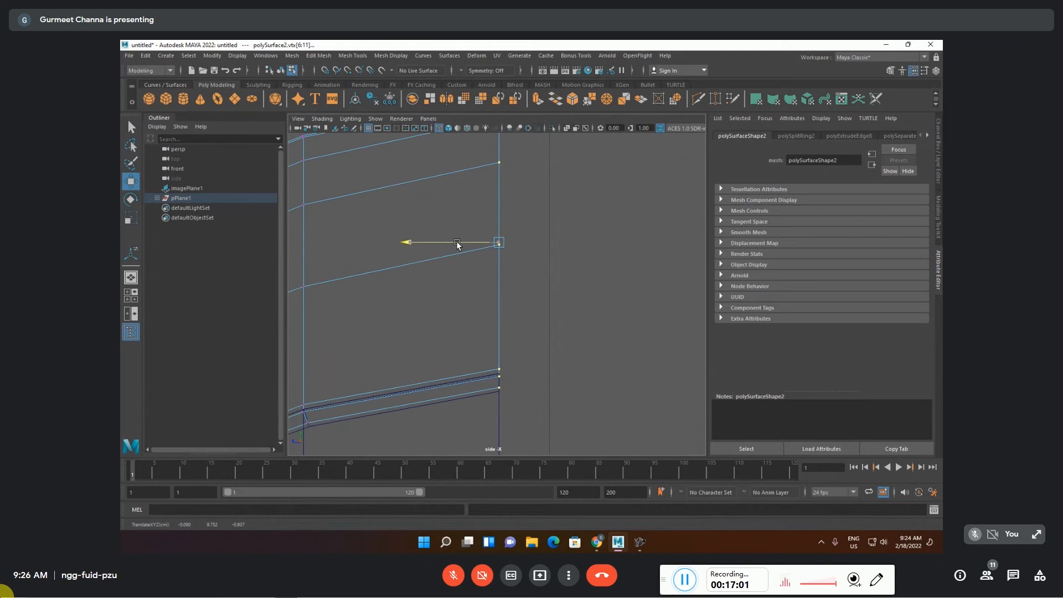
{"action": "left_click", "coordinate": [654, 340]}
- Select the main body and the rear section as objects in the perspective view and combine them into one mesh
{"action": "key", "text": "a"}
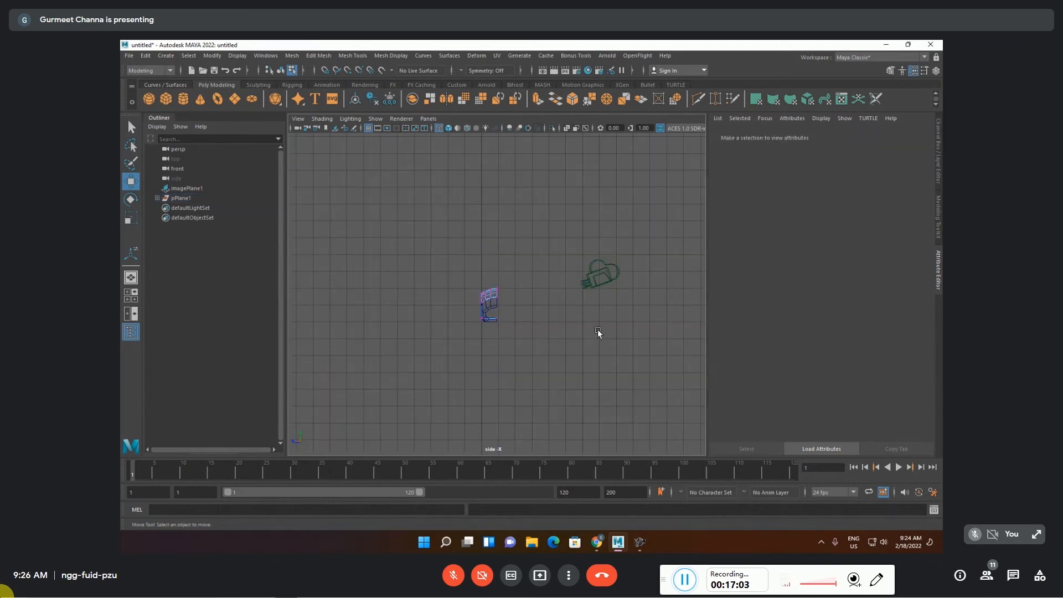
{"action": "key", "text": "space"}
{"action": "key", "text": "space"}
{"action": "left_click_drag", "start_coordinate": [578, 250], "coordinate": [567, 314], "text": "alt"}
{"action": "scroll", "coordinate": [612, 306], "scroll_direction": "up", "scroll_amount": 4}
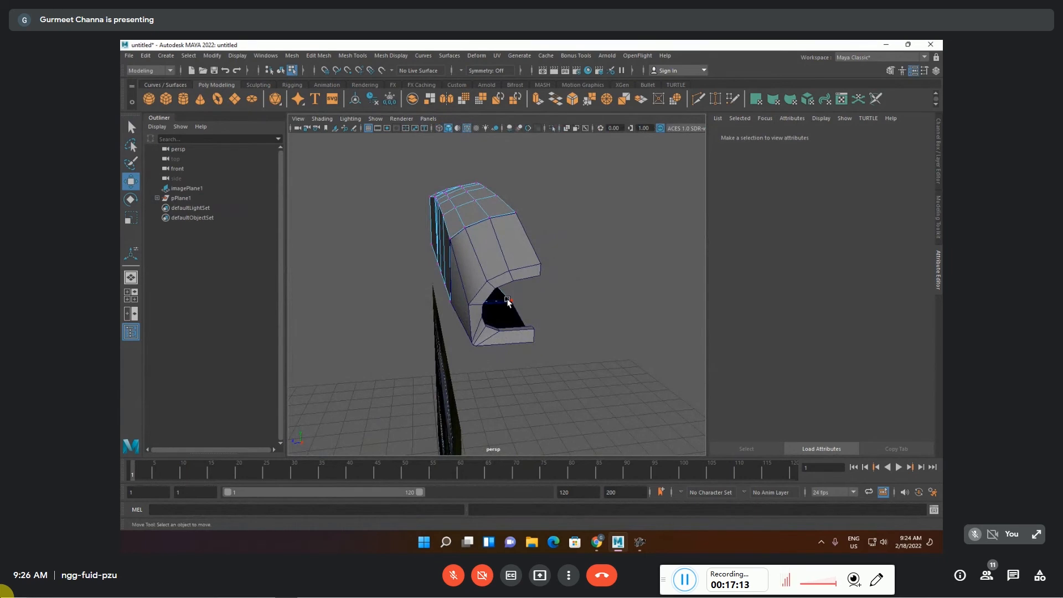
{"action": "left_click_drag", "start_coordinate": [508, 301], "coordinate": [653, 313], "text": "alt"}
{"action": "key", "text": "F8"}
{"action": "left_click", "coordinate": [629, 311]}
{"action": "left_click", "coordinate": [459, 241]}
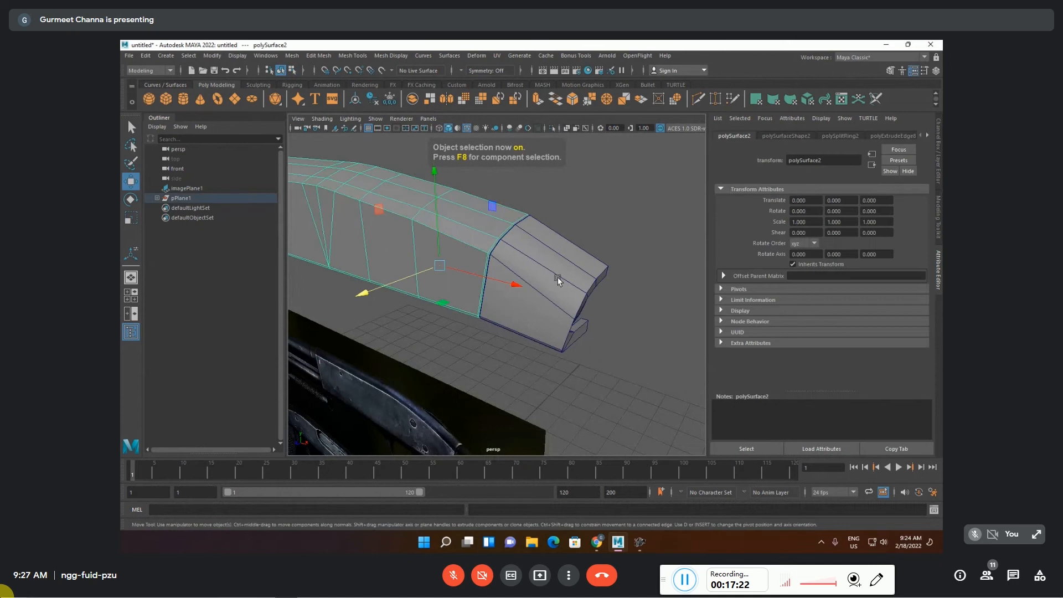
{"action": "left_click", "coordinate": [292, 58]}
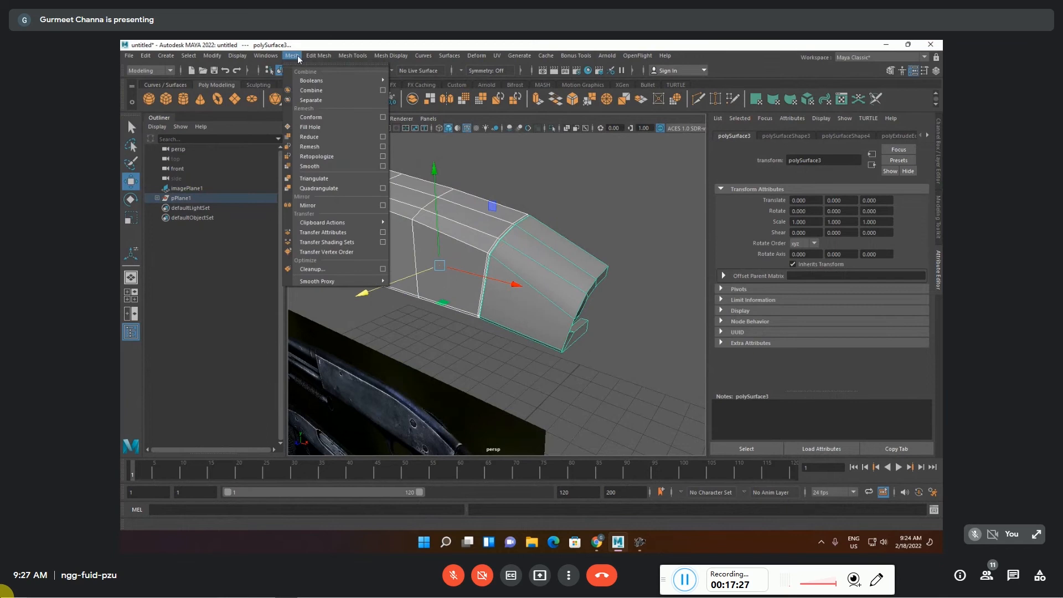
{"action": "left_click", "coordinate": [317, 88]}
{"action": "left_click", "coordinate": [546, 170]}
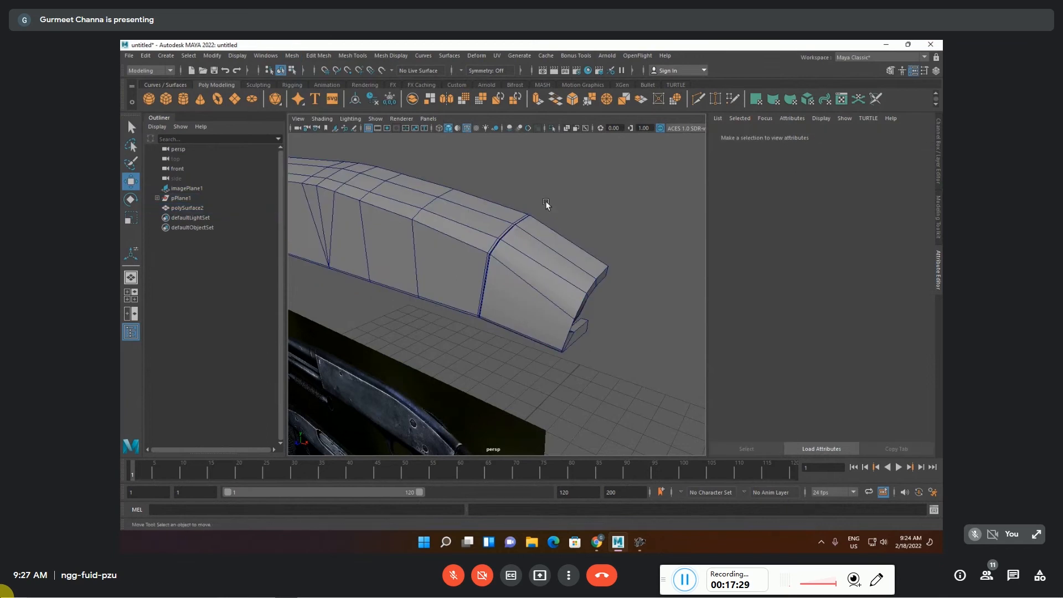
- Mirror the combined half mesh across the world Z axis with Cut Geometry off and border vertices merged
{"action": "left_click", "coordinate": [516, 244]}
{"action": "left_click_drag", "start_coordinate": [516, 244], "coordinate": [455, 260], "text": "alt"}
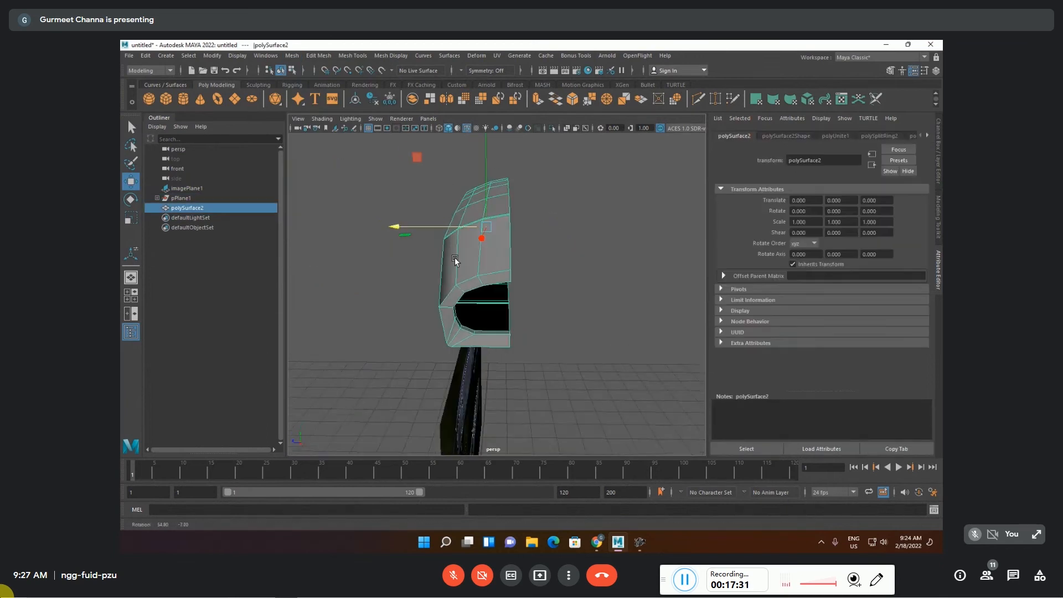
{"action": "left_click", "coordinate": [430, 228]}
{"action": "left_click", "coordinate": [447, 100]}
{"action": "left_click", "coordinate": [679, 217]}
{"action": "left_click", "coordinate": [689, 244]}
{"action": "left_click", "coordinate": [679, 194]}
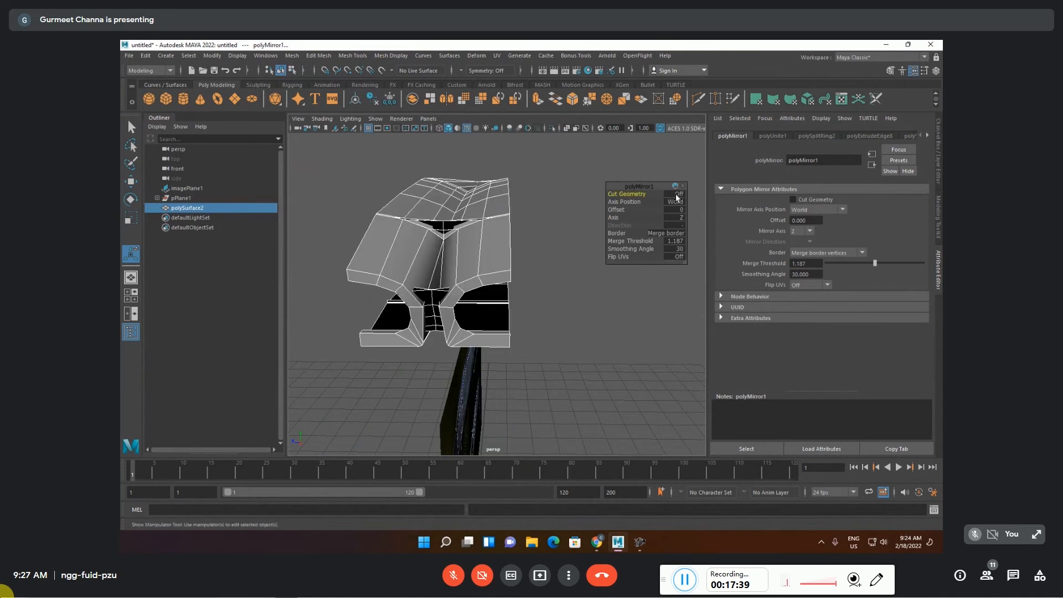
- Set the mirror's merge threshold to 0.05 and shift its offset to about -0.892 so both halves meet at the centre
{"action": "left_click", "coordinate": [677, 241]}
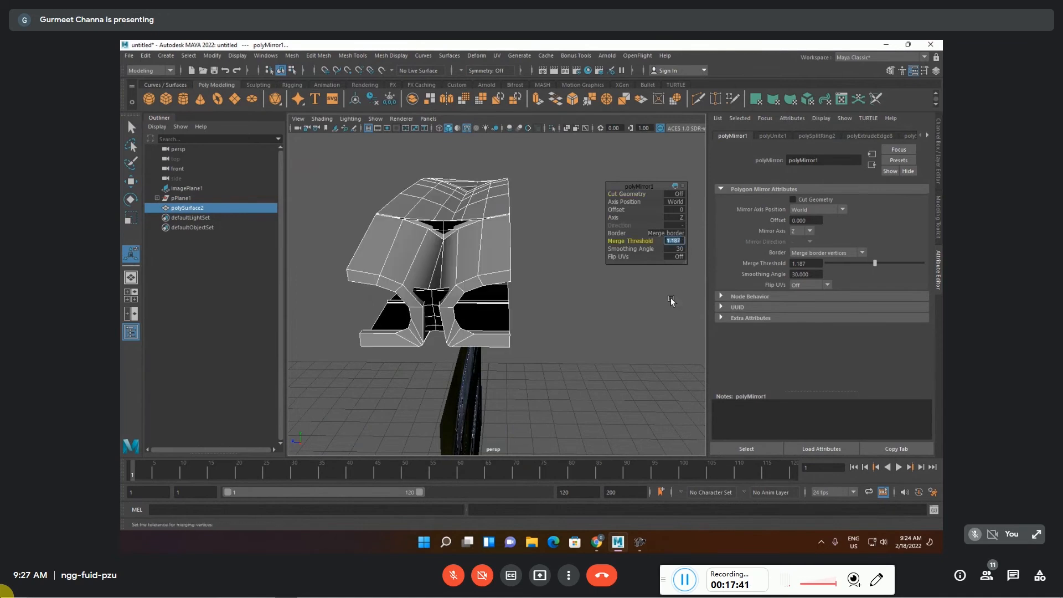
{"action": "type", "text": ".05"}
{"action": "key", "text": "Return"}
{"action": "right_click_drag", "start_coordinate": [669, 297], "coordinate": [524, 354], "text": "alt"}
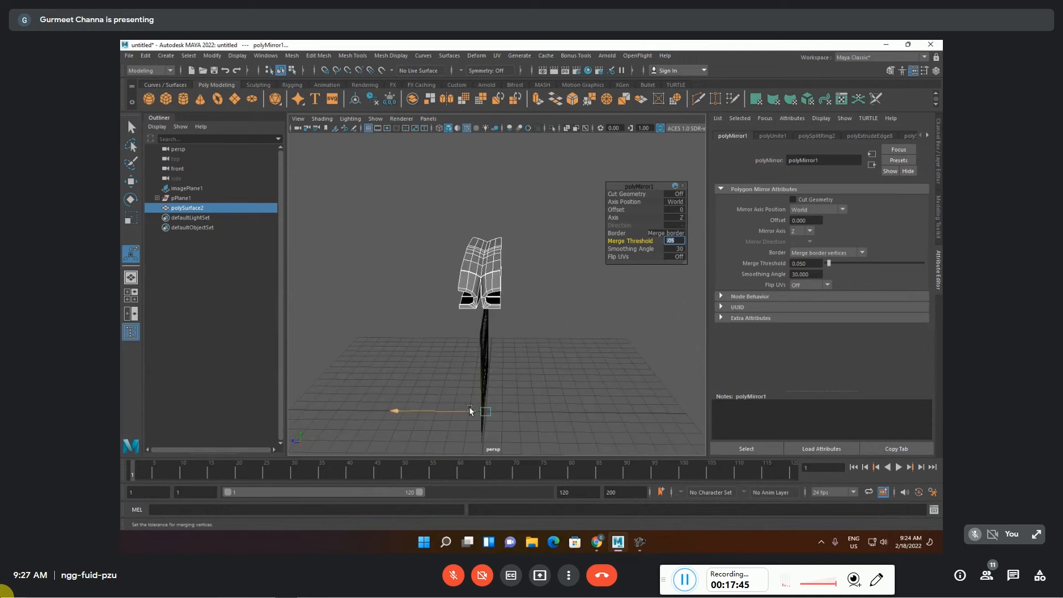
{"action": "left_click_drag", "start_coordinate": [464, 410], "coordinate": [479, 410]}
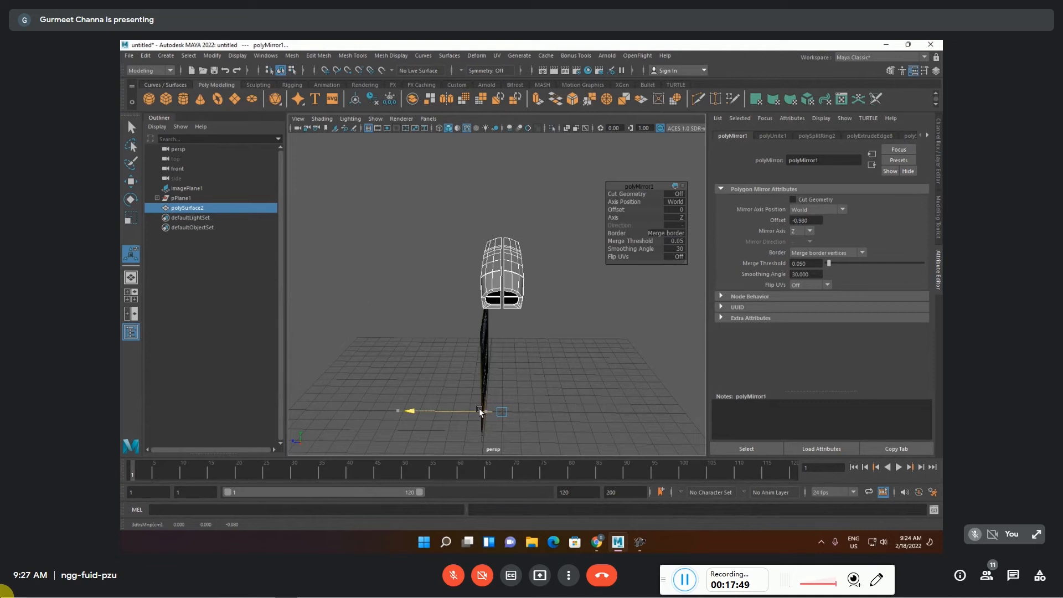
{"action": "left_click_drag", "start_coordinate": [479, 410], "coordinate": [478, 410]}
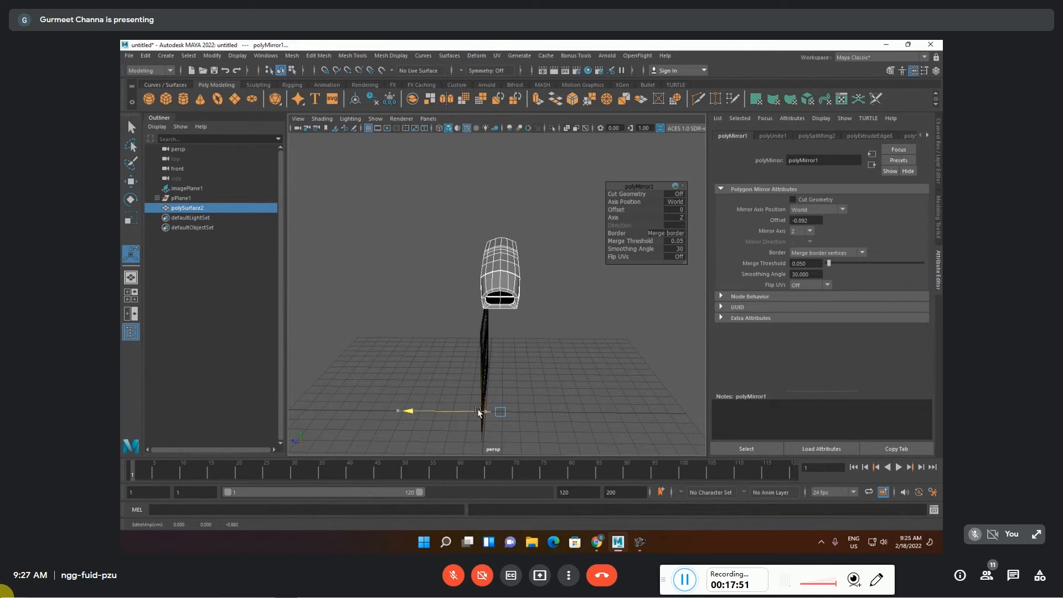
- Select the mirrored body as an object and delete its construction history
{"action": "left_click", "coordinate": [594, 333]}
{"action": "left_click_drag", "start_coordinate": [537, 349], "coordinate": [513, 264], "text": "alt"}
{"action": "left_click", "coordinate": [545, 302]}
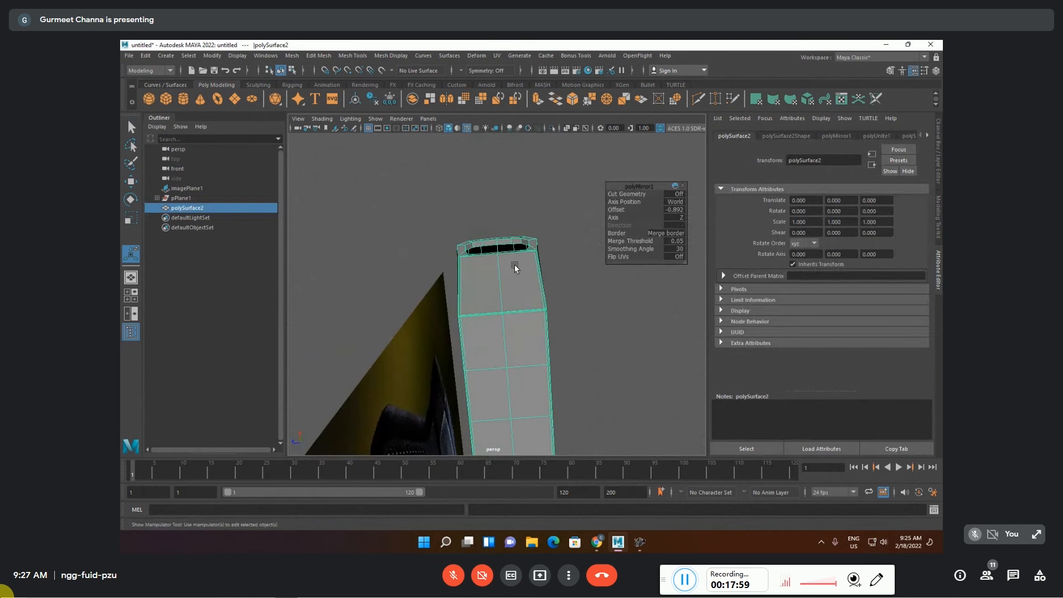
{"action": "key", "text": "alt+shift+d"}
- Select the vertices around the body's rear opening, add a lattice deformer to them, and switch to lattice-point editing
{"action": "key", "text": "F9"}
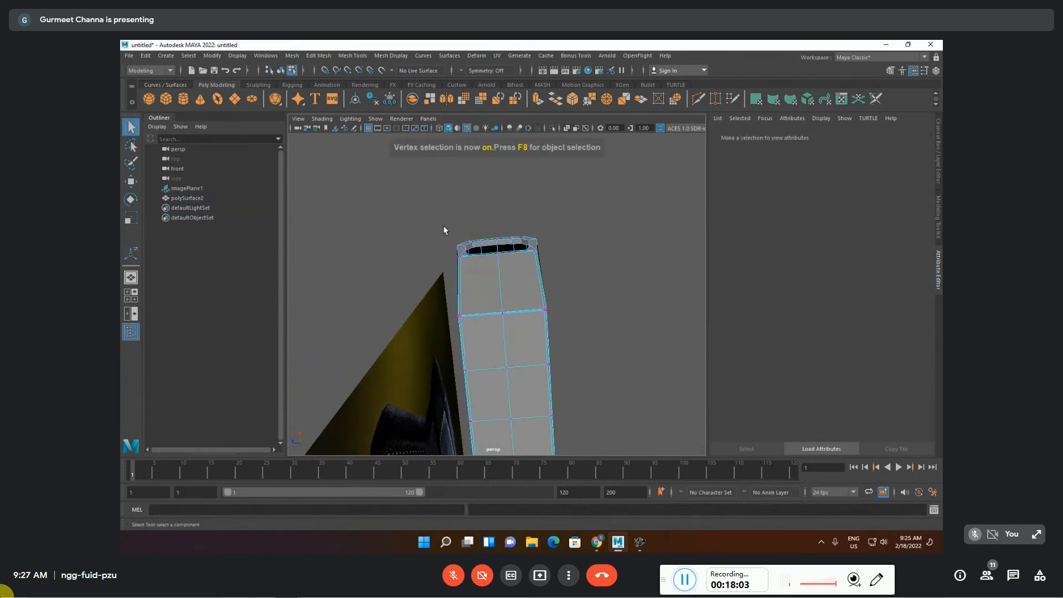
{"action": "left_click_drag", "start_coordinate": [443, 230], "coordinate": [531, 210]}
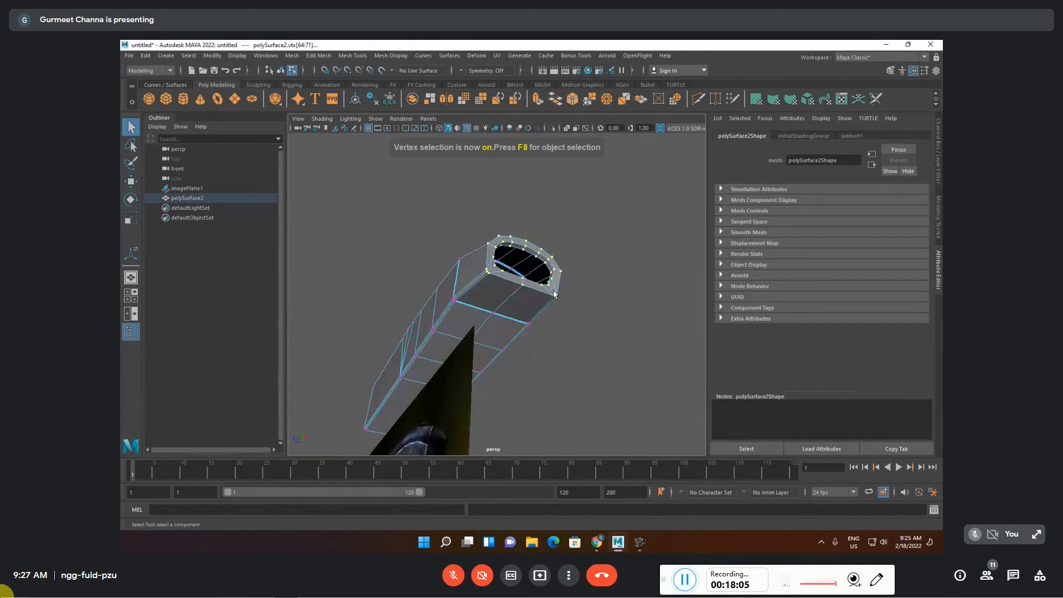
{"action": "left_click", "coordinate": [476, 56]}
{"action": "left_click", "coordinate": [520, 115]}
{"action": "right_click_drag", "start_coordinate": [503, 180], "coordinate": [502, 150]}
- Select the lattice points around the rear end and scale them to narrow that end
{"action": "left_click_drag", "start_coordinate": [420, 200], "coordinate": [626, 343]}
{"action": "left_click_drag", "start_coordinate": [554, 254], "coordinate": [475, 225], "text": "alt"}
{"action": "key", "text": "r"}
{"action": "left_click_drag", "start_coordinate": [476, 294], "coordinate": [441, 321], "text": "alt"}
{"action": "mouse_move", "coordinate": [547, 370]}
{"action": "left_mouse_down", "text": "alt"}
{"action": "mouse_move", "coordinate": [525, 367]}
{"action": "mouse_move", "coordinate": [535, 366]}
{"action": "left_mouse_up", "text": "alt"}
{"action": "left_click", "coordinate": [632, 277]}
{"action": "left_click_drag", "start_coordinate": [605, 290], "coordinate": [633, 295], "text": "alt"}
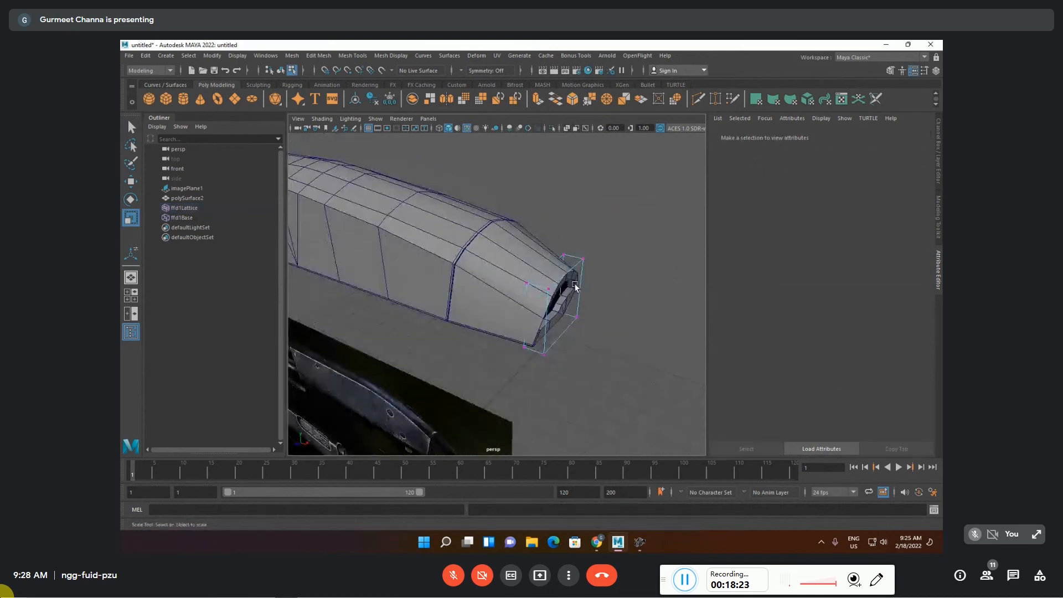
- Select the body mesh and delete its history to bake in the lattice deformation
{"action": "key", "text": "F8"}
{"action": "left_click", "coordinate": [461, 263]}
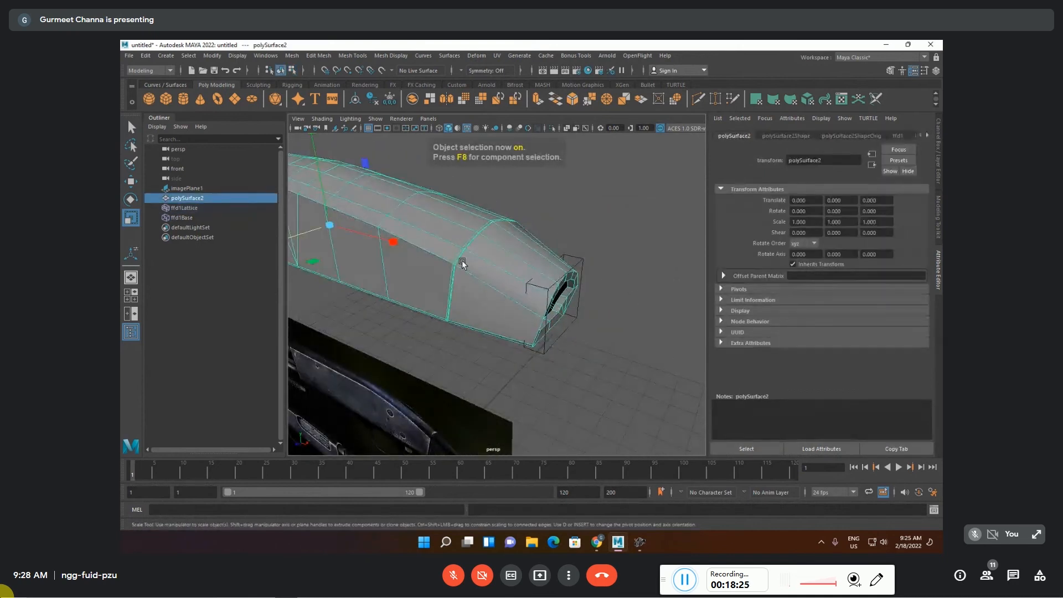
{"action": "key", "text": "alt+shift+d"}
- Select the inner border edge of the body's rear opening in edge mode
{"action": "left_click_drag", "start_coordinate": [673, 364], "coordinate": [532, 318], "text": "alt"}
{"action": "key", "text": "F10"}
{"action": "left_click", "coordinate": [587, 350]}
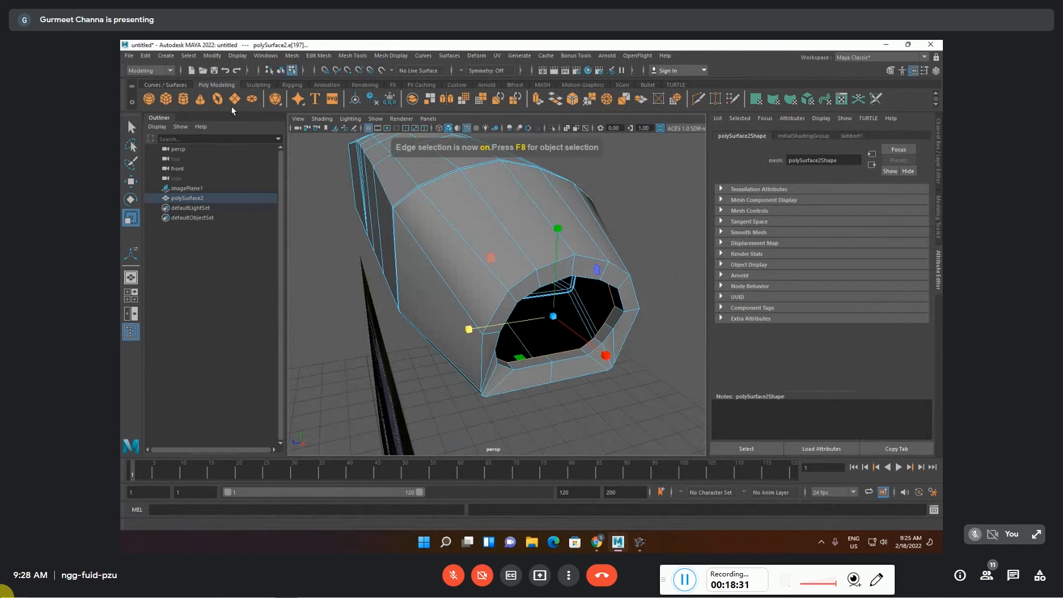
- Try to close the rear opening with Fill Hole and undo the fill
{"action": "left_click", "coordinate": [289, 56]}
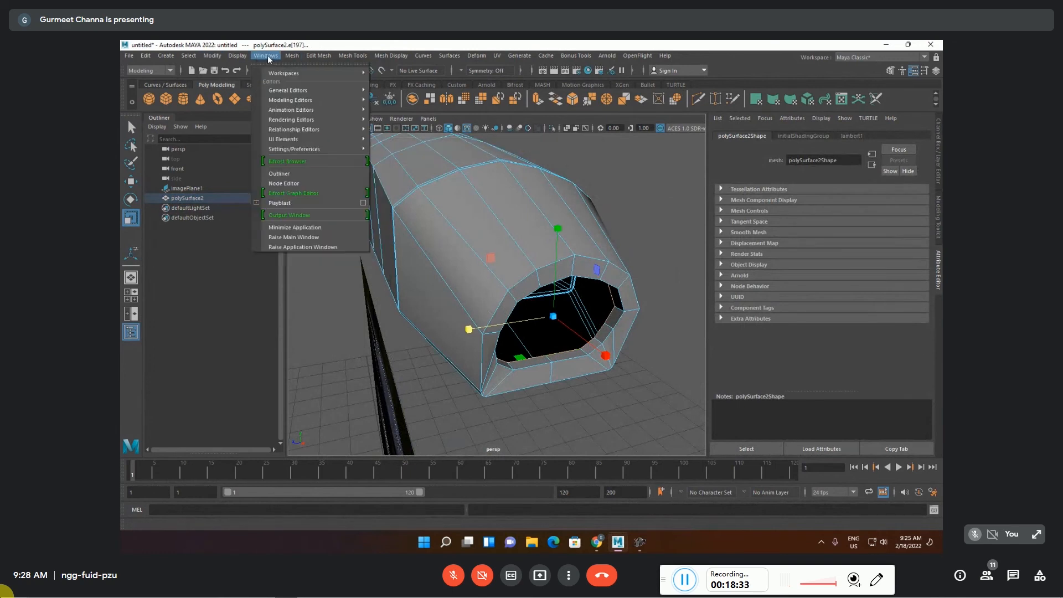
{"action": "left_click", "coordinate": [310, 127]}
{"action": "left_click_drag", "start_coordinate": [447, 232], "coordinate": [421, 220], "text": "alt"}
{"action": "scroll", "coordinate": [421, 220], "scroll_direction": "up", "scroll_amount": 3}
{"action": "middle_click_drag", "start_coordinate": [421, 221], "coordinate": [443, 242], "text": "alt"}
{"action": "left_click_drag", "start_coordinate": [436, 247], "coordinate": [472, 274], "text": "alt"}
{"action": "key", "text": "ctrl+z"}
{"action": "key", "text": "ctrl+z"}
{"action": "key", "text": "ctrl+z"}
- Scale the rear opening's inner border loop flat along X and rotate it to follow the slanted end
{"action": "left_click_drag", "start_coordinate": [378, 179], "coordinate": [452, 267], "text": "shift"}
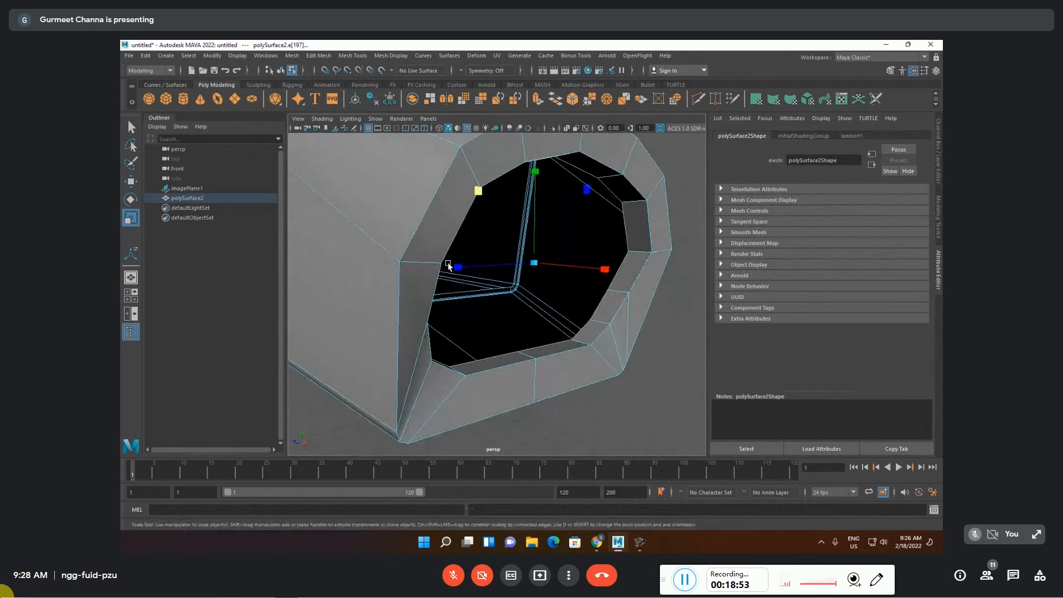
{"action": "left_click_drag", "start_coordinate": [606, 269], "coordinate": [224, 135]}
{"action": "left_click_drag", "start_coordinate": [122, 41], "coordinate": [121, 41]}
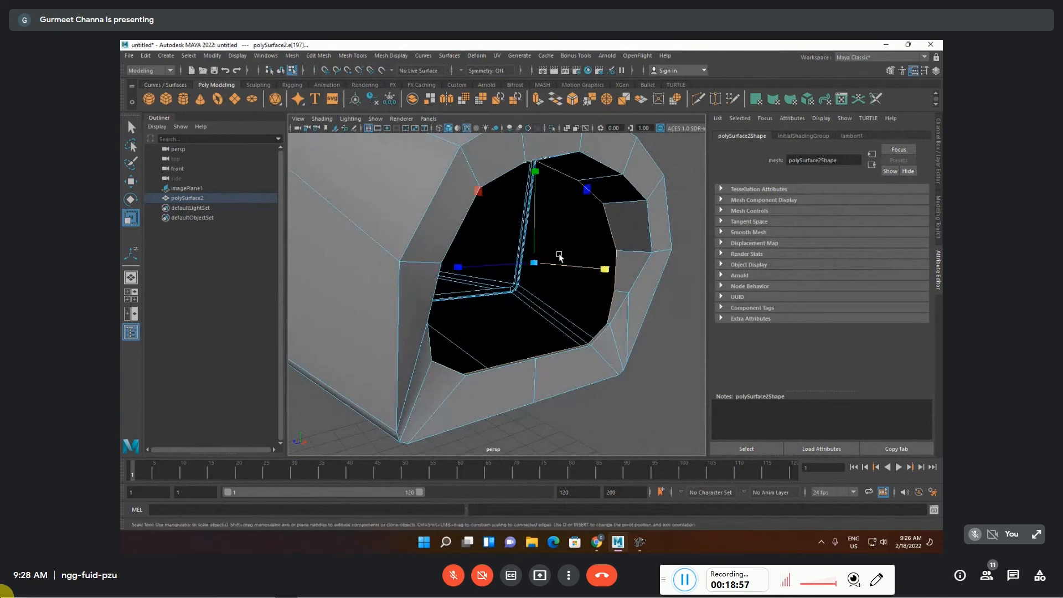
{"action": "left_click_drag", "start_coordinate": [603, 269], "coordinate": [423, 219]}
{"action": "key", "text": "e"}
{"action": "left_click_drag", "start_coordinate": [598, 228], "coordinate": [584, 287]}
- Extrude the inner border loop inward towards its middle and merge it to the center to cap the opening
{"action": "key", "text": "r"}
{"action": "left_click_drag", "start_coordinate": [483, 262], "coordinate": [387, 277], "text": "shift"}
{"action": "left_click", "coordinate": [354, 57]}
{"action": "mouse_move", "coordinate": [316, 57]}
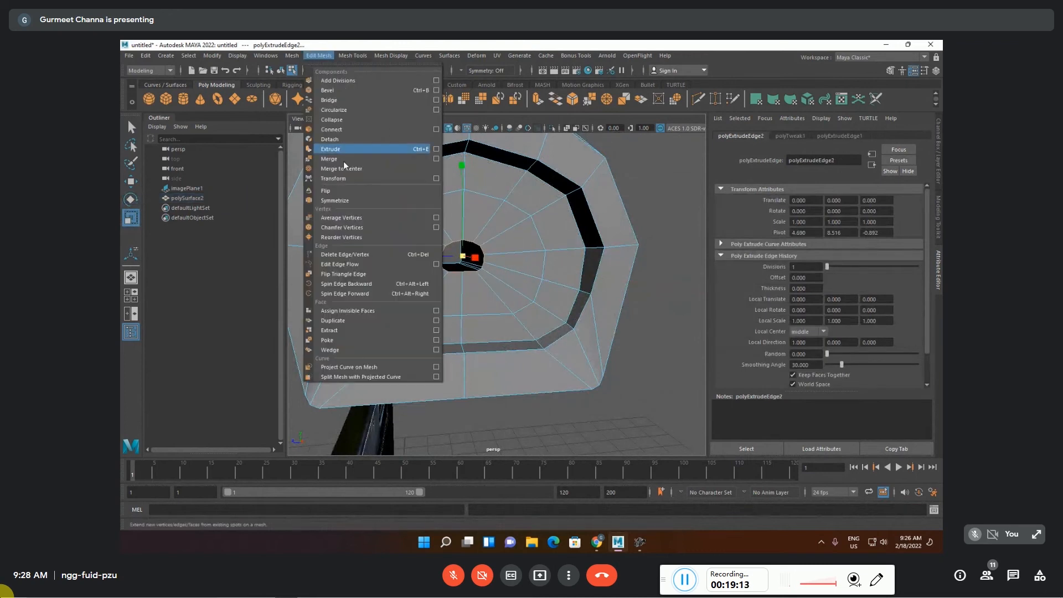
{"action": "left_click", "coordinate": [350, 332]}
- Select the inner rim edge loop of the rear recess, scale it flat along X, and rotate it to match the slant
{"action": "left_click_drag", "start_coordinate": [672, 260], "coordinate": [558, 283], "text": "alt"}
{"action": "scroll", "coordinate": [588, 308], "scroll_direction": "up", "scroll_amount": 5}
{"action": "key", "text": "F10"}
{"action": "left_click", "coordinate": [554, 267], "text": "shift"}
{"action": "left_click_drag", "start_coordinate": [603, 306], "coordinate": [257, 164]}
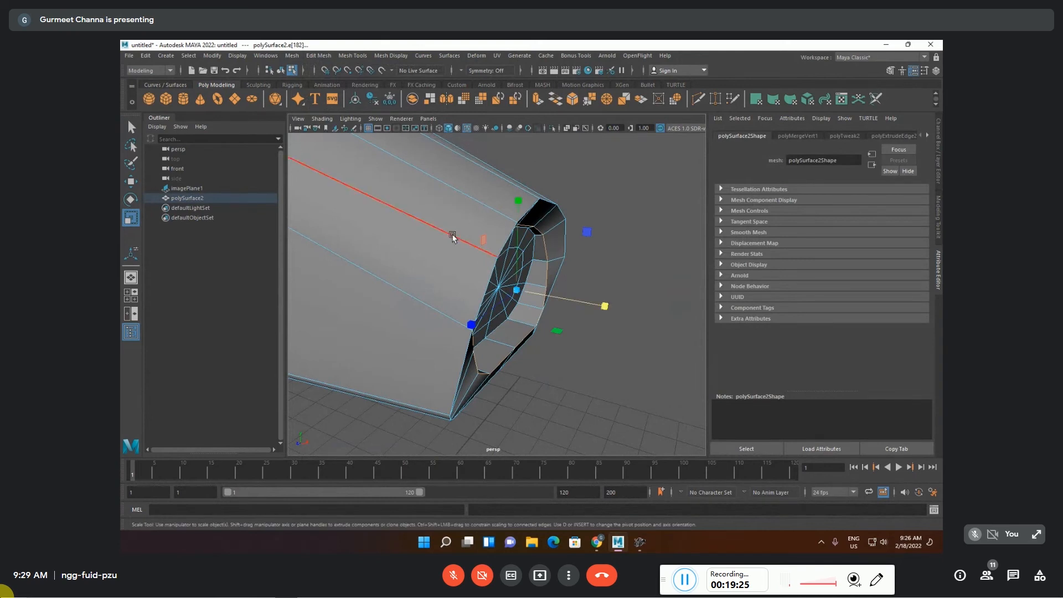
{"action": "key", "text": "e"}
{"action": "left_click_drag", "start_coordinate": [590, 252], "coordinate": [611, 278]}
{"action": "left_click", "coordinate": [612, 277]}
- Select the outer edge loop of the rear end, scale it flat to 0 along X, and rotate it to match the slant
{"action": "double_click", "coordinate": [529, 216]}
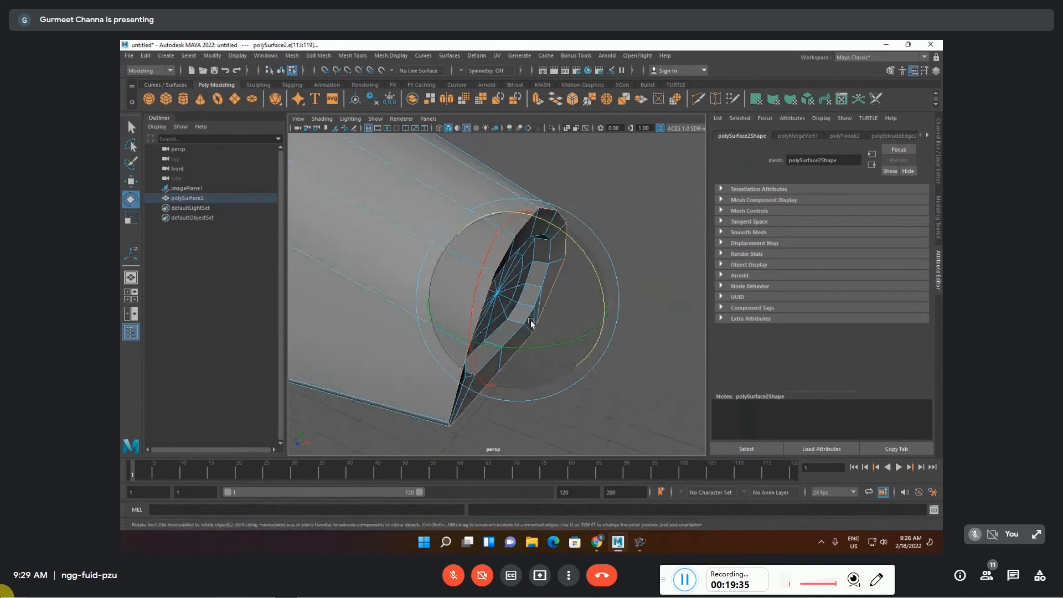
{"action": "key", "text": "r"}
{"action": "left_click_drag", "start_coordinate": [603, 319], "coordinate": [121, 95]}
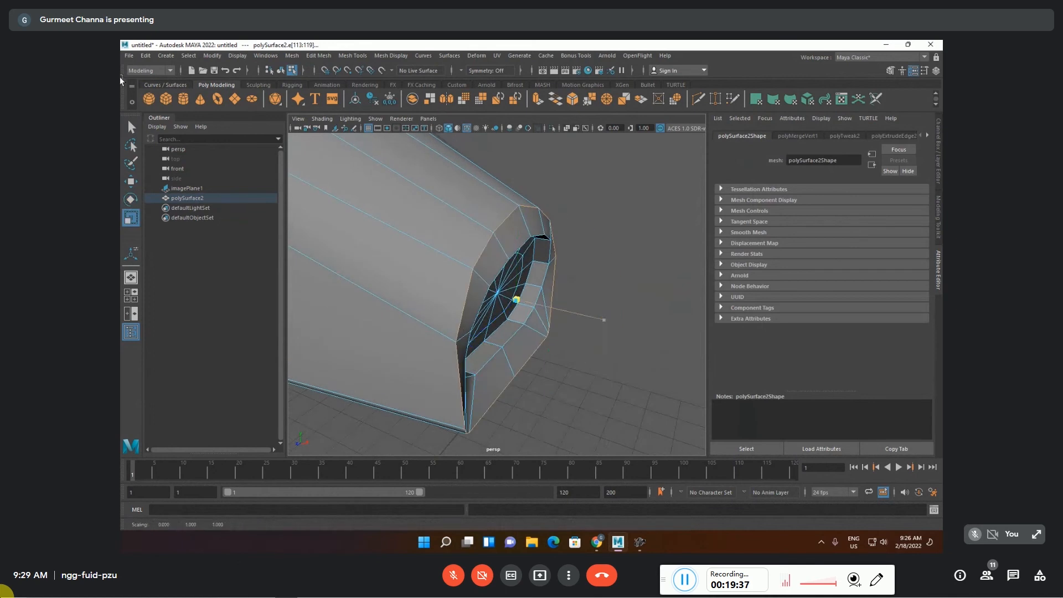
{"action": "key", "text": "e"}
{"action": "left_click_drag", "start_coordinate": [589, 265], "coordinate": [576, 304]}
{"action": "left_click", "coordinate": [605, 381]}
- Create a polygon plane in the front view over the upper part of the pistol grip in the reference image
{"action": "key", "text": "space"}
{"action": "key", "text": "space"}
{"action": "left_click_drag", "start_coordinate": [467, 397], "coordinate": [508, 291], "text": "alt"}
{"action": "scroll", "coordinate": [508, 299], "scroll_direction": "down", "scroll_amount": 4}
{"action": "scroll", "coordinate": [505, 307], "scroll_direction": "up", "scroll_amount": 8}
{"action": "middle_click_drag", "start_coordinate": [505, 308], "coordinate": [472, 233], "text": "alt"}
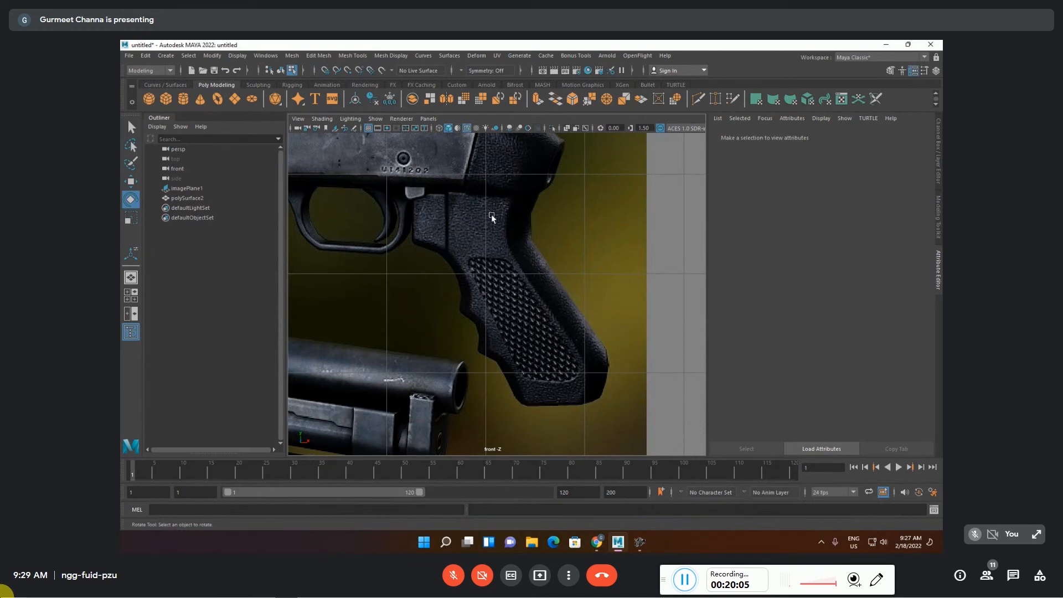
{"action": "left_click", "coordinate": [234, 99]}
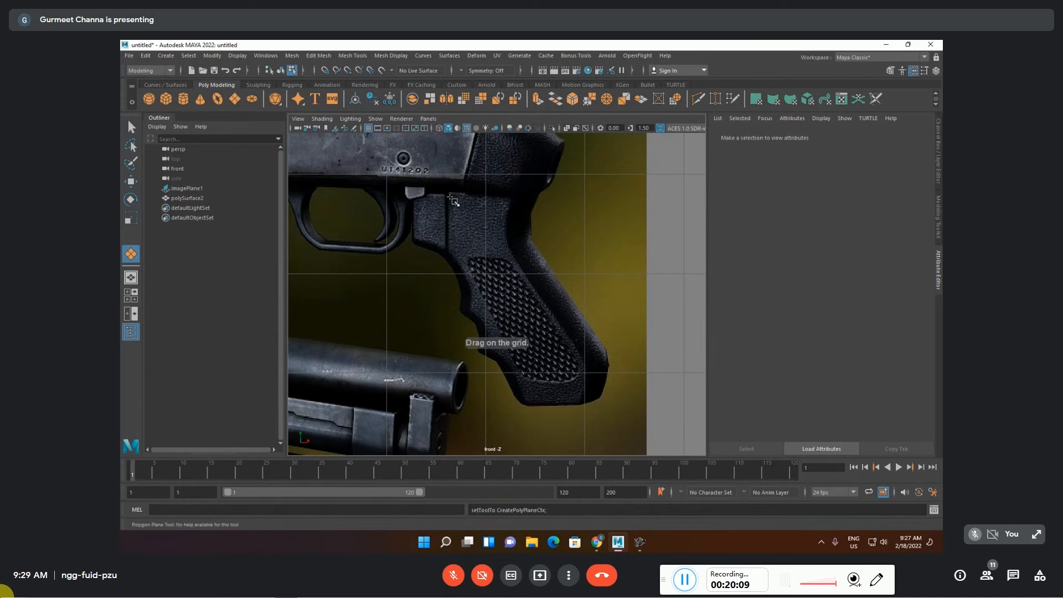
{"action": "left_click_drag", "start_coordinate": [449, 193], "coordinate": [505, 224]}
- Move the new grip plane along Z to about 0.242
{"action": "key", "text": "e"}
{"action": "key", "text": "space"}
{"action": "key", "text": "space"}
{"action": "key", "text": "w"}
{"action": "left_click_drag", "start_coordinate": [547, 337], "coordinate": [547, 338]}
{"action": "key", "text": "space"}
{"action": "key", "text": "space"}
- Move the plane's vertices to line up with the grip's upper edge, rear contour, and front seam
{"action": "scroll", "coordinate": [474, 231], "scroll_direction": "up", "scroll_amount": 6}
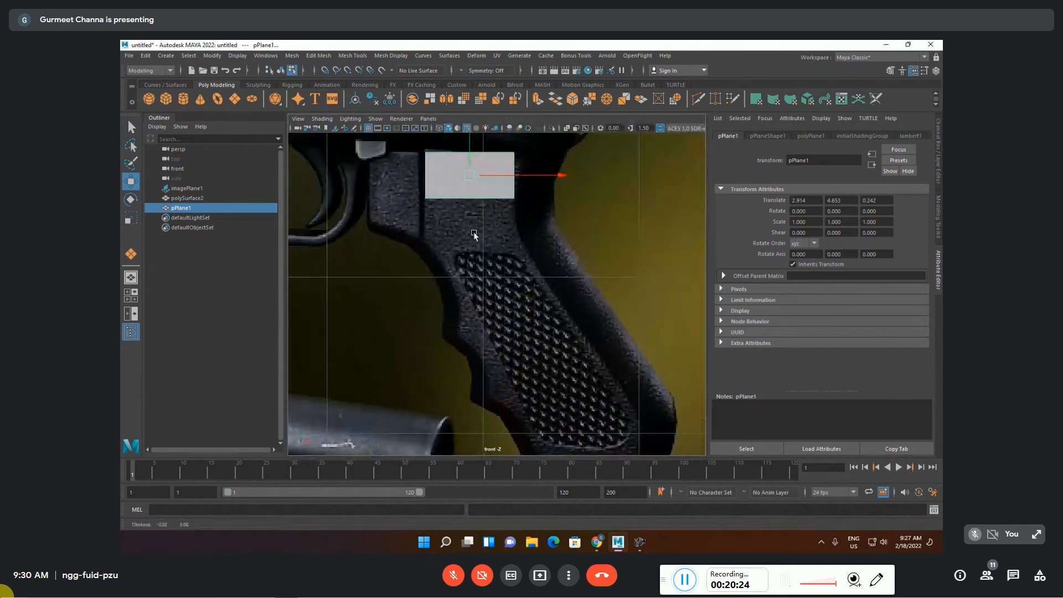
{"action": "middle_click_drag", "start_coordinate": [473, 232], "coordinate": [500, 321], "text": "alt"}
{"action": "scroll", "coordinate": [498, 312], "scroll_direction": "up", "scroll_amount": 4}
{"action": "key", "text": "F9"}
{"action": "left_click_drag", "start_coordinate": [520, 252], "coordinate": [606, 229]}
{"action": "left_click_drag", "start_coordinate": [601, 284], "coordinate": [343, 354]}
{"action": "left_click_drag", "start_coordinate": [496, 268], "coordinate": [496, 239]}
{"action": "left_click_drag", "start_coordinate": [555, 317], "coordinate": [582, 266]}
{"action": "left_click_drag", "start_coordinate": [585, 272], "coordinate": [588, 272]}
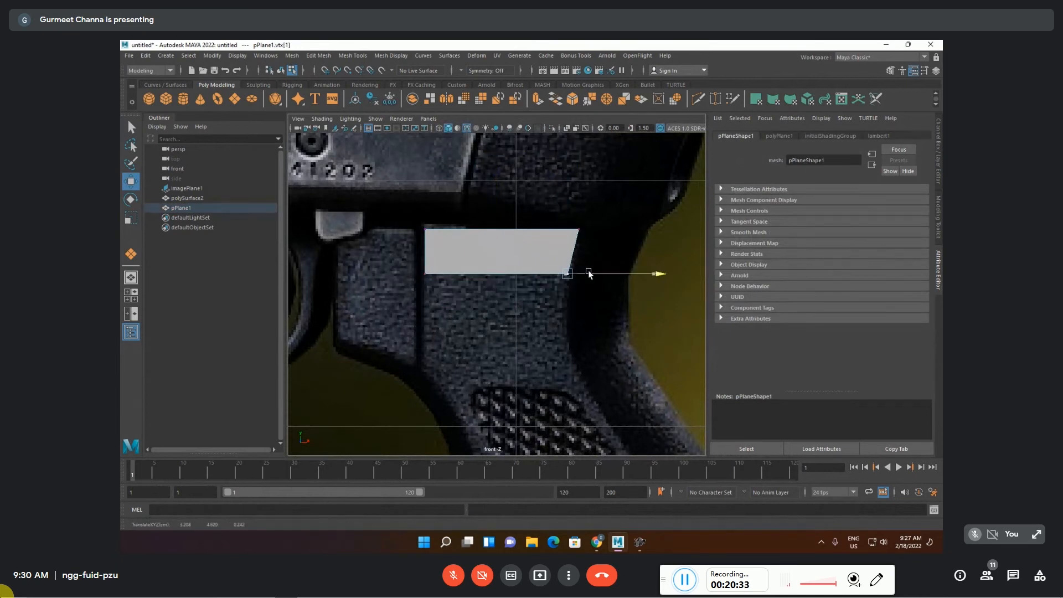
{"action": "left_click_drag", "start_coordinate": [418, 219], "coordinate": [454, 314]}
{"action": "middle_click_drag", "start_coordinate": [458, 260], "coordinate": [453, 256]}
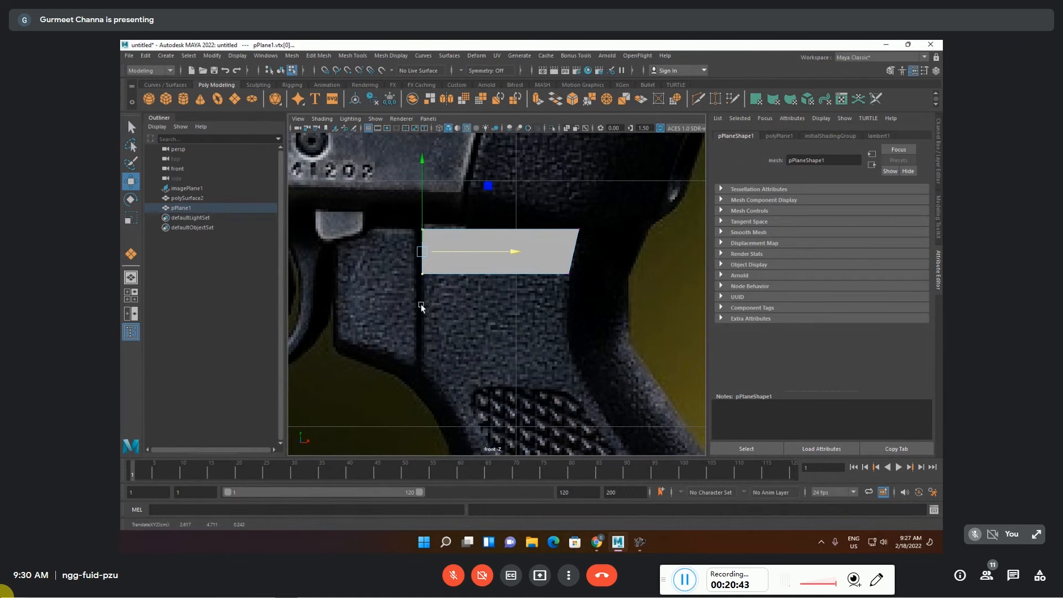
- Extrude the grip plane's lower edge downward and move its new rear vertex onto the grip's contour
{"action": "key", "text": "F10"}
{"action": "left_click", "coordinate": [495, 274]}
{"action": "left_click_drag", "start_coordinate": [494, 246], "coordinate": [492, 287], "text": "shift"}
{"action": "key", "text": "F9"}
{"action": "left_click_drag", "start_coordinate": [575, 308], "coordinate": [601, 319]}
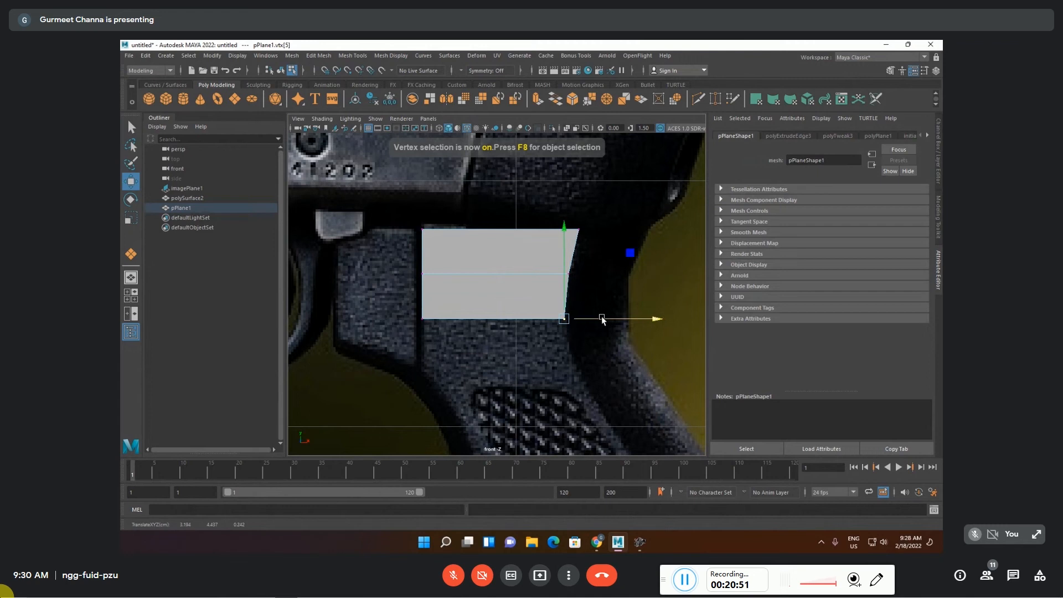
- Extrude the lower edge down to just above the checkered area and adjust the rear vertices to the grip's contour
{"action": "key", "text": "F10"}
{"action": "left_click_drag", "start_coordinate": [494, 285], "coordinate": [497, 338], "text": "shift"}
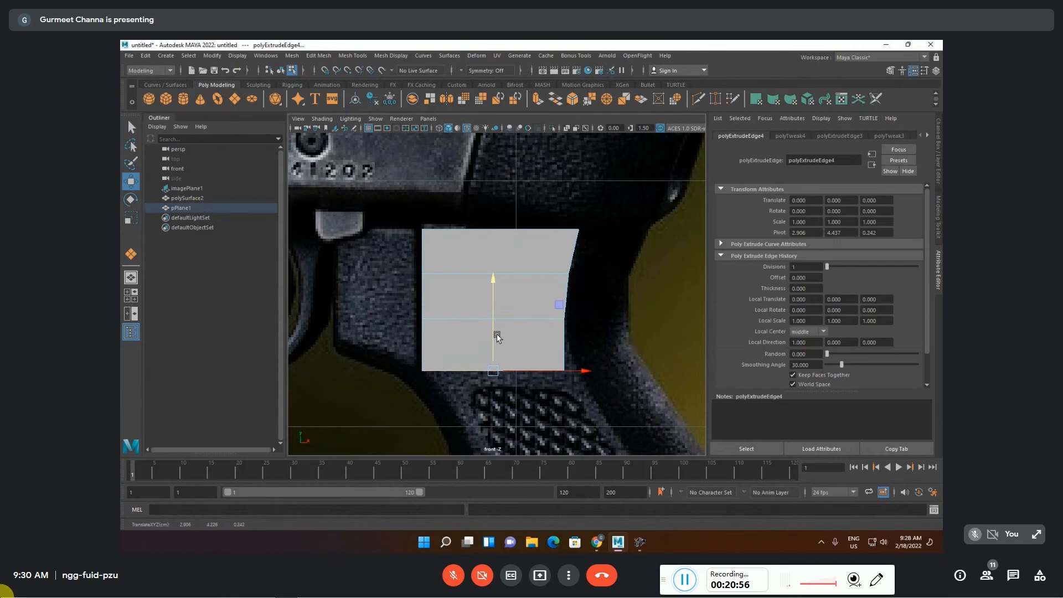
{"action": "key", "text": "F9"}
{"action": "left_click_drag", "start_coordinate": [550, 357], "coordinate": [614, 369]}
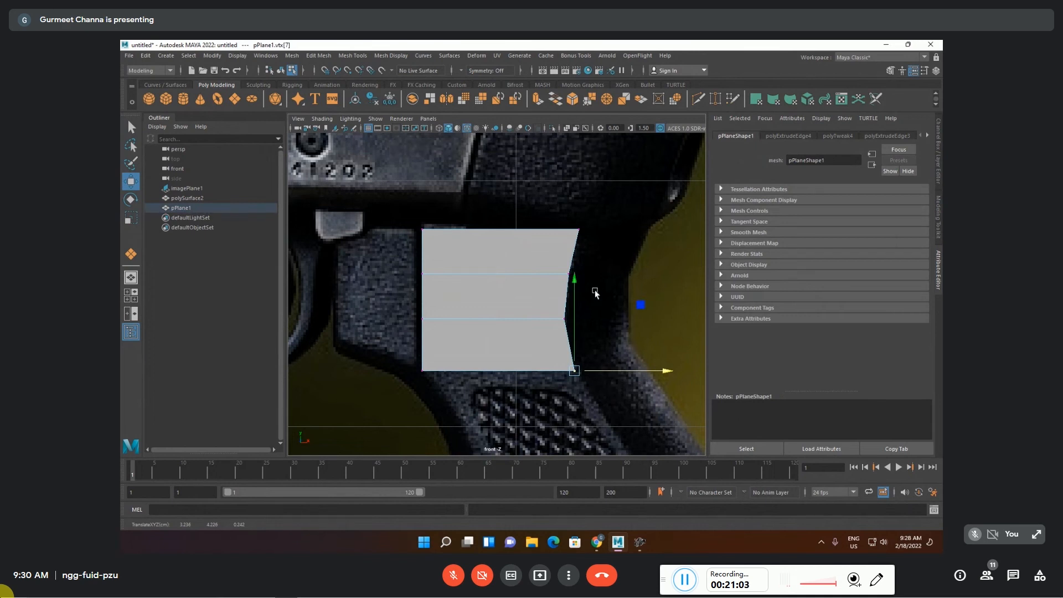
{"action": "left_click_drag", "start_coordinate": [595, 265], "coordinate": [591, 307]}
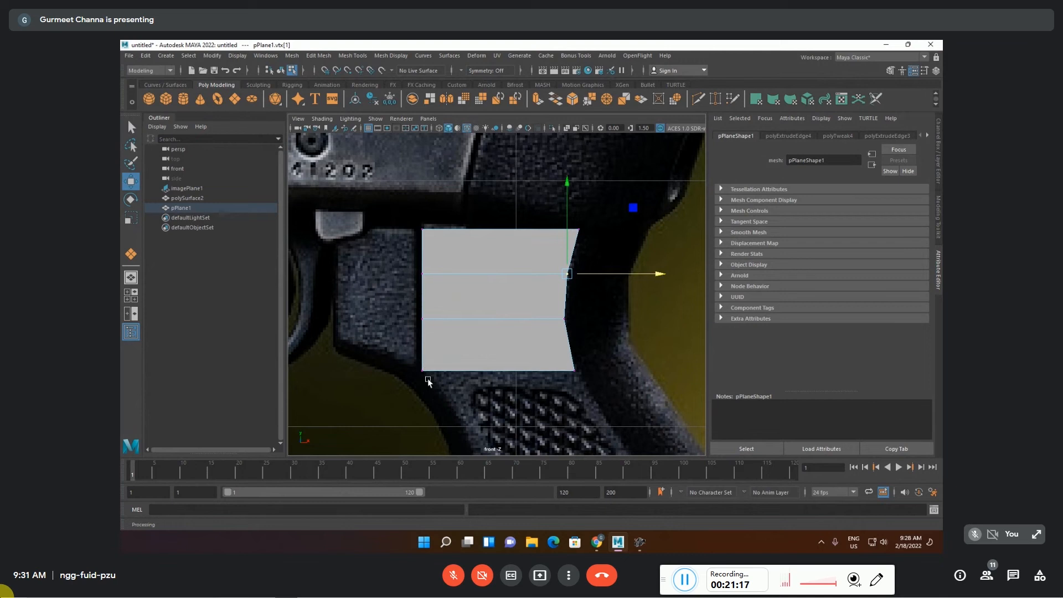
- Select the two middle vertices on the grip plane's front edge and merge them to their center
{"action": "left_click_drag", "start_coordinate": [401, 267], "coordinate": [460, 336]}
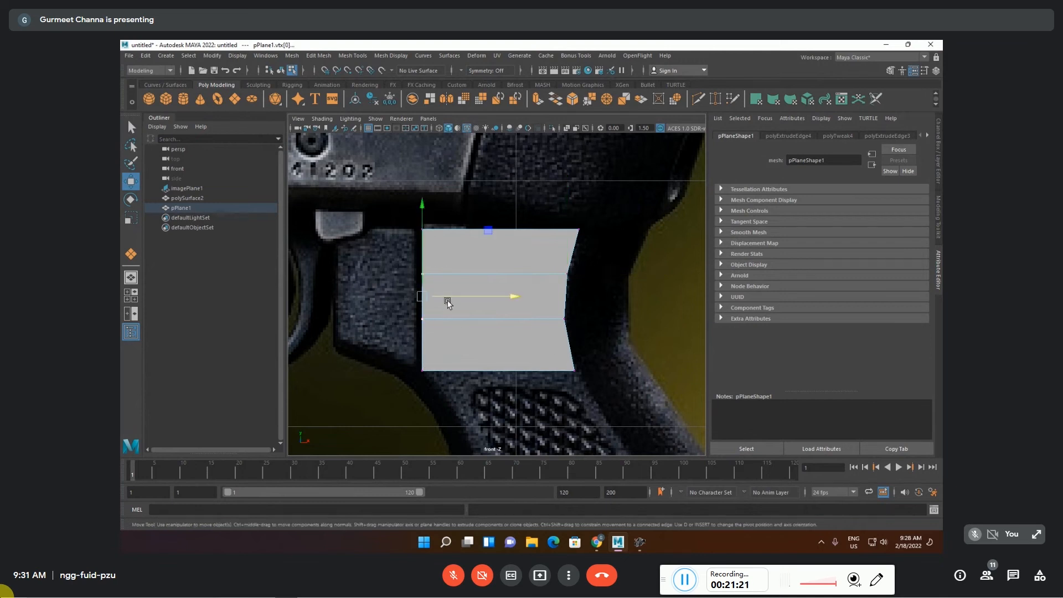
{"action": "left_click", "coordinate": [319, 56]}
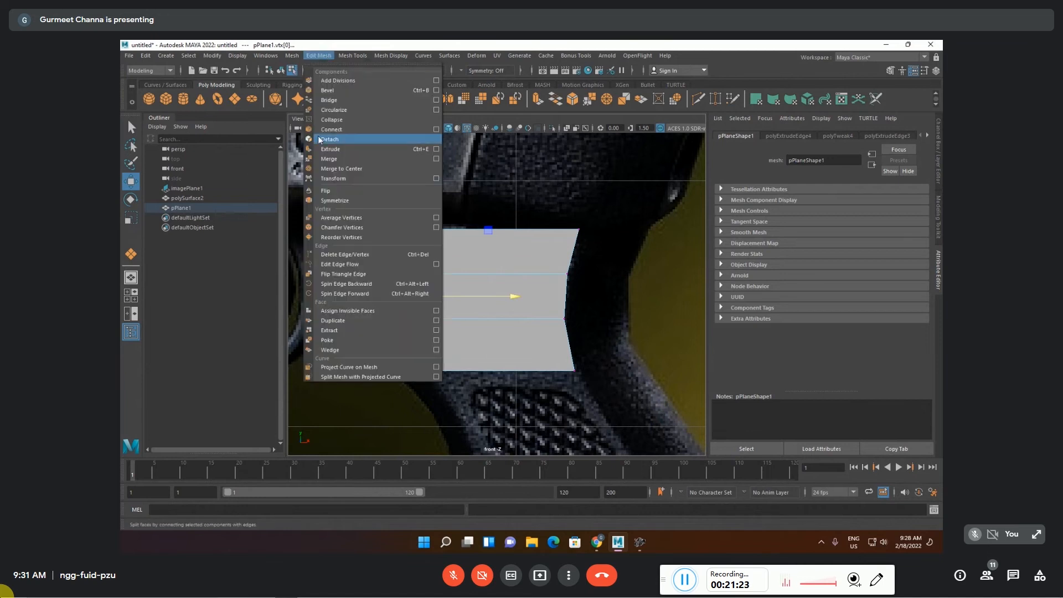
{"action": "left_click", "coordinate": [328, 169]}
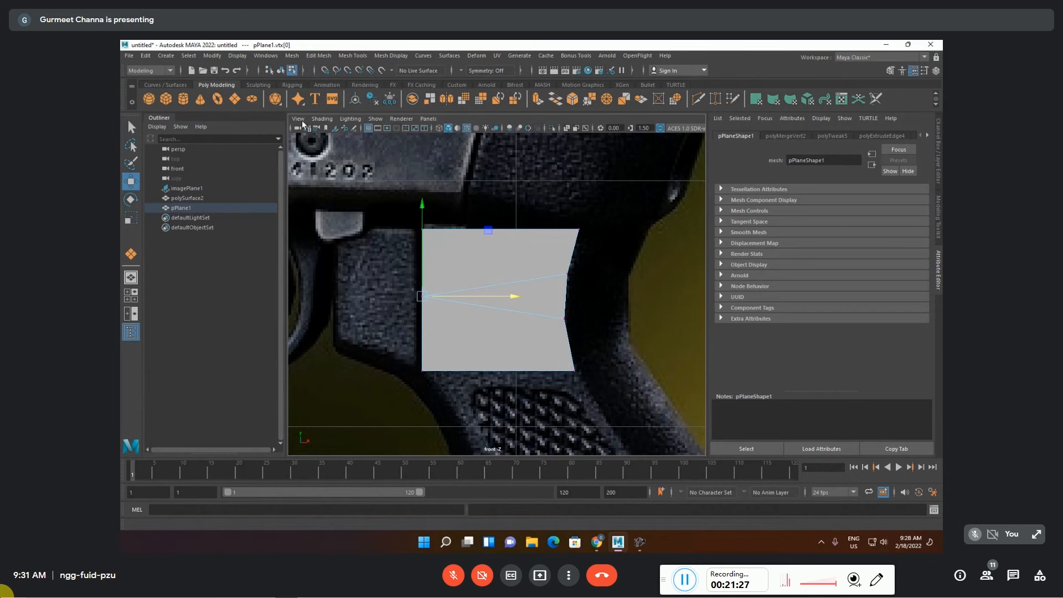
- Cut three extra edges with Multi-Cut from the merged front vertex to points between the vertices on the rear edge
{"action": "left_click", "coordinate": [352, 56]}
{"action": "left_click", "coordinate": [371, 151]}
{"action": "left_click", "coordinate": [422, 297]}
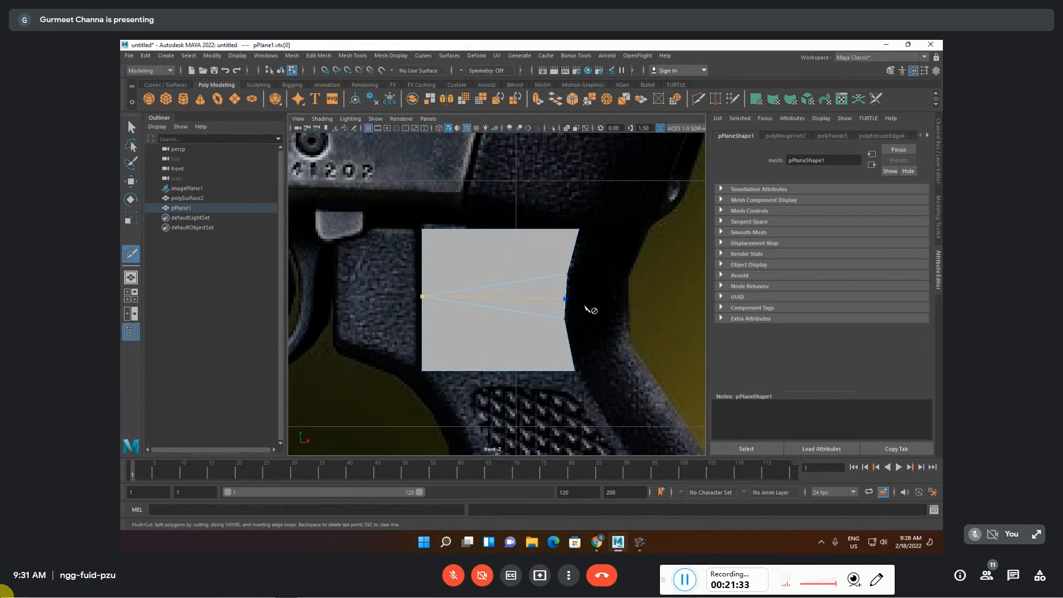
{"action": "right_click", "coordinate": [567, 298]}
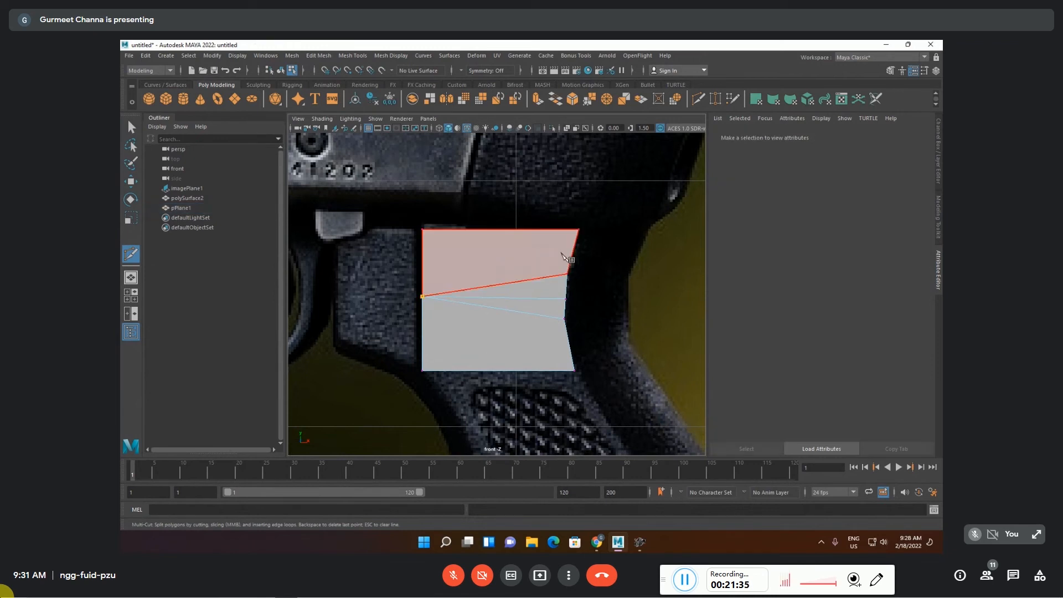
{"action": "left_click", "coordinate": [575, 244]}
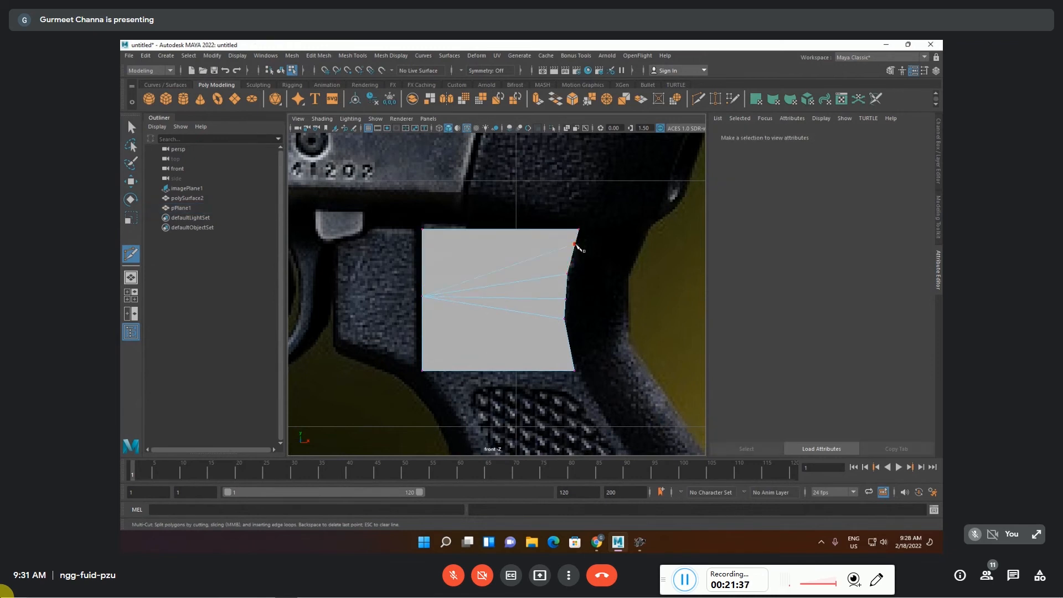
{"action": "left_click", "coordinate": [423, 297]}
{"action": "right_click", "coordinate": [427, 302]}
{"action": "left_click", "coordinate": [571, 350]}
{"action": "right_click", "coordinate": [609, 357]}
- Move the middle and upper vertices of the grip plane's rear edge to follow the grip's concave curve
{"action": "key", "text": "w"}
{"action": "left_click_drag", "start_coordinate": [581, 266], "coordinate": [557, 283]}
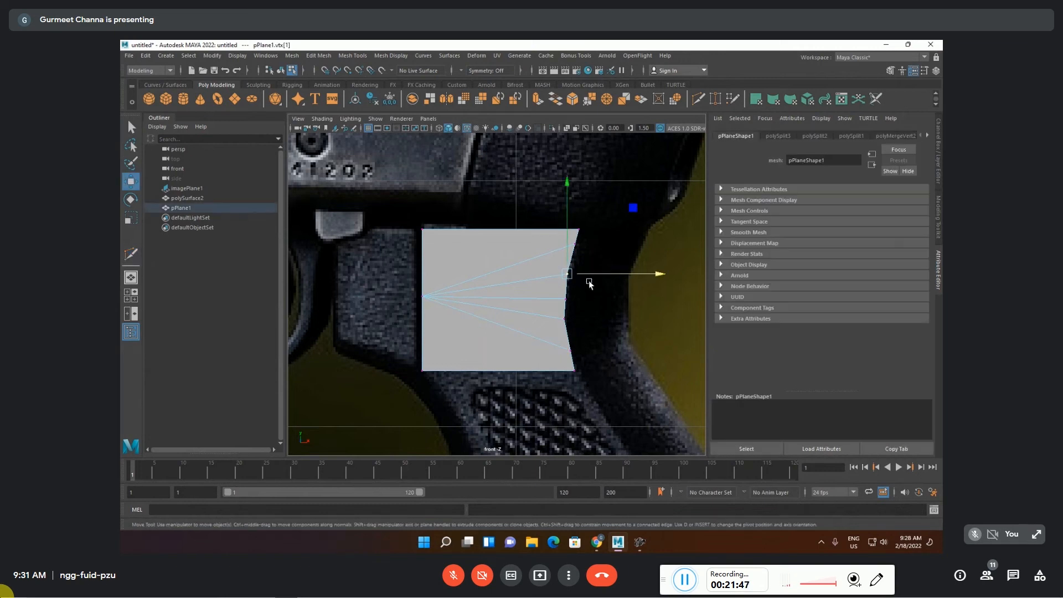
{"action": "left_click", "coordinate": [563, 299]}
{"action": "left_click_drag", "start_coordinate": [585, 297], "coordinate": [584, 297]}
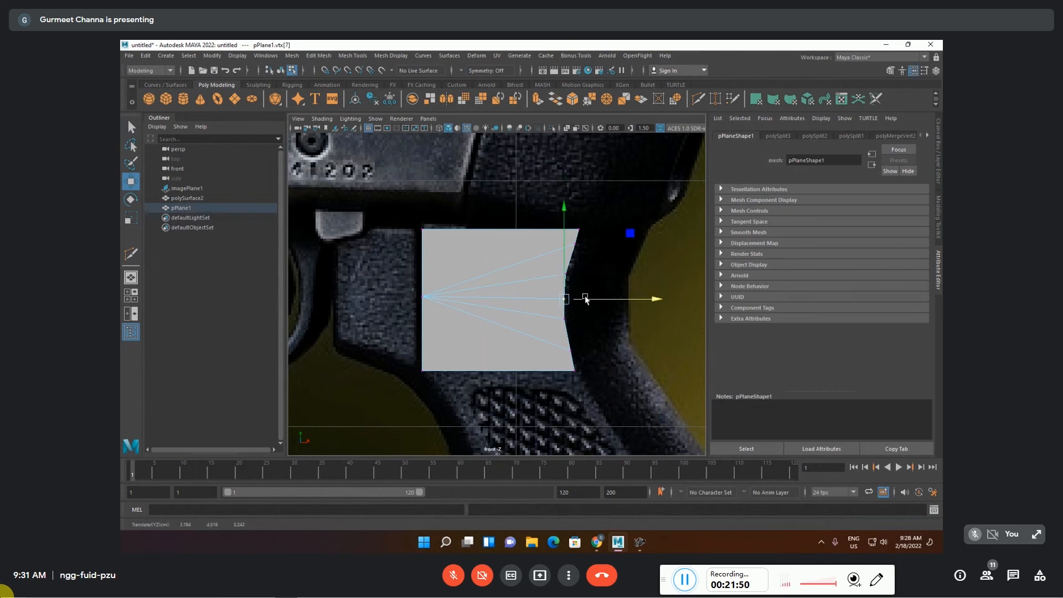
{"action": "left_click", "coordinate": [581, 228]}
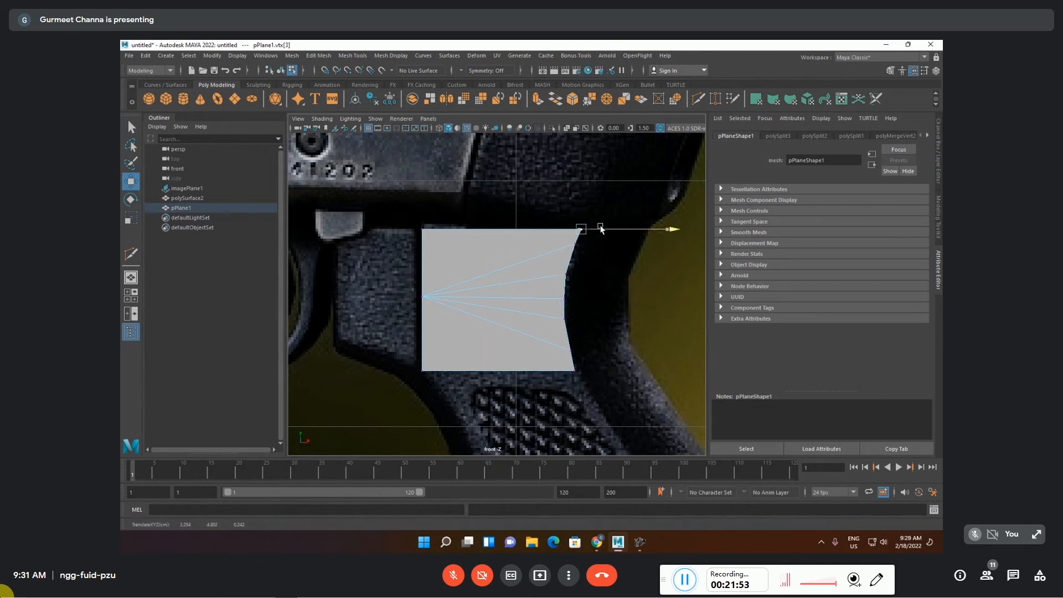
{"action": "left_click", "coordinate": [558, 302]}
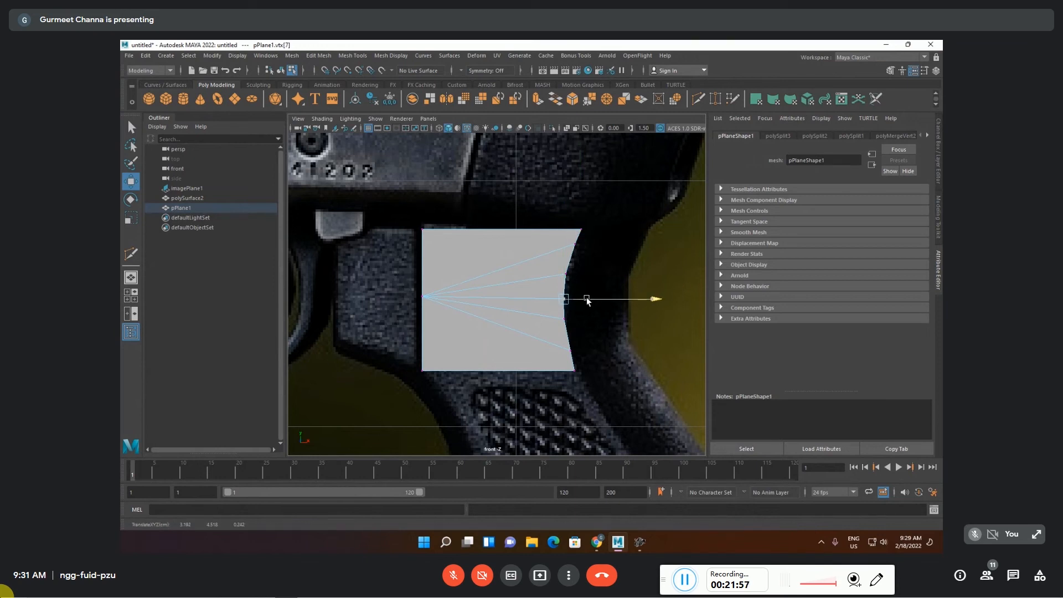
{"action": "scroll", "coordinate": [587, 324], "scroll_direction": "up", "scroll_amount": 1}
{"action": "left_click_drag", "start_coordinate": [595, 315], "coordinate": [606, 337]}
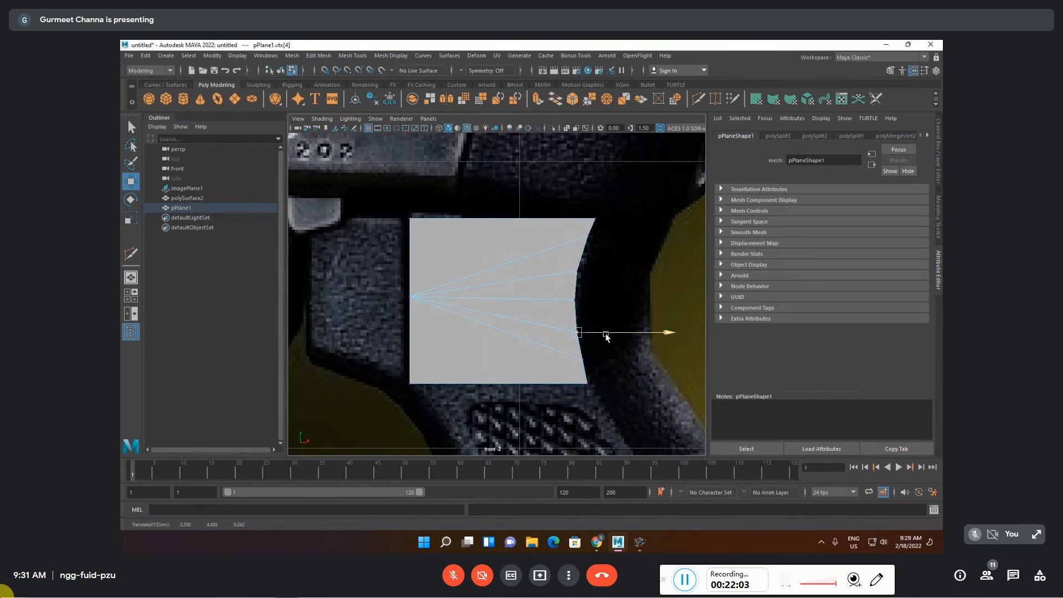
- Adjust the vertex just below the plane's upper rear corner to smooth the curve, and check it against the whole grip
{"action": "left_click", "coordinate": [596, 291]}
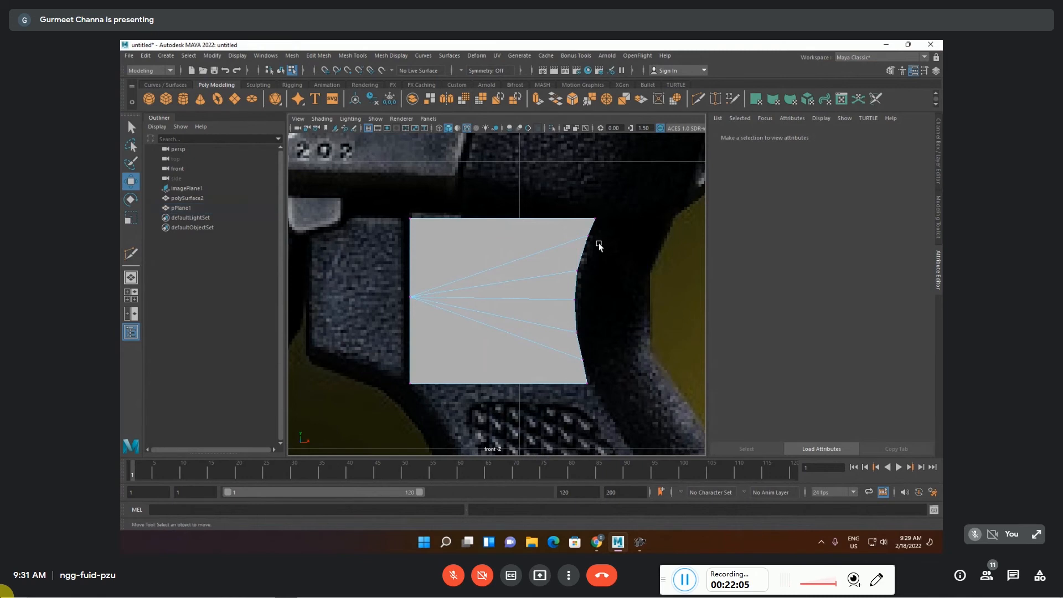
{"action": "mouse_move", "coordinate": [597, 233]}
{"action": "left_mouse_down"}
{"action": "mouse_move", "coordinate": [579, 249]}
{"action": "mouse_move", "coordinate": [588, 221]}
{"action": "left_mouse_up"}
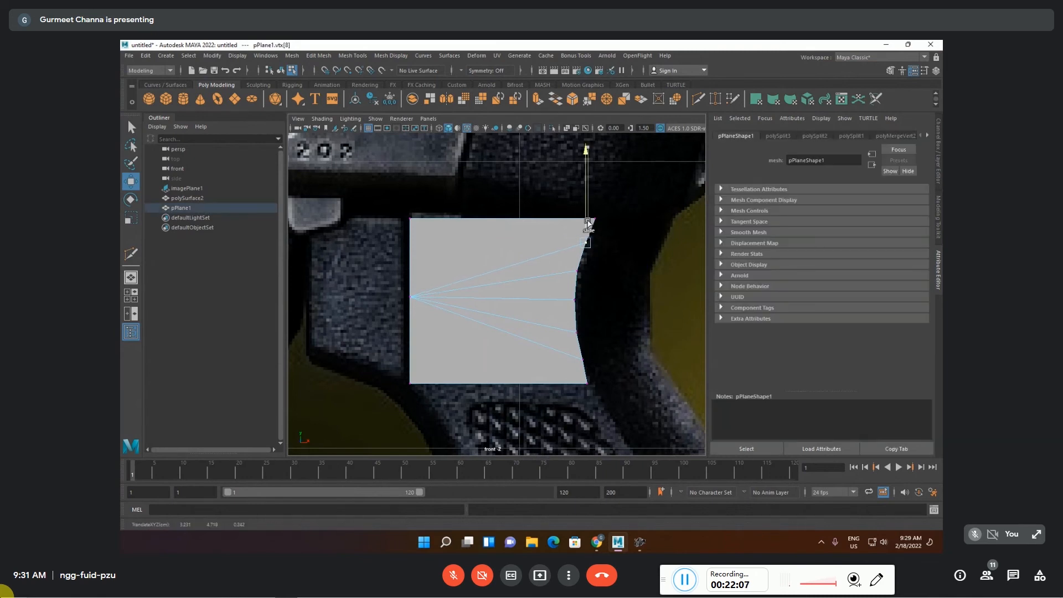
{"action": "left_click", "coordinate": [596, 284]}
{"action": "scroll", "coordinate": [598, 340], "scroll_direction": "down", "scroll_amount": 5}
{"action": "scroll", "coordinate": [531, 327], "scroll_direction": "up", "scroll_amount": 3}
{"action": "scroll", "coordinate": [487, 311], "scroll_direction": "down", "scroll_amount": 5}
{"action": "scroll", "coordinate": [489, 309], "scroll_direction": "up", "scroll_amount": 5}
{"action": "scroll", "coordinate": [489, 307], "scroll_direction": "up", "scroll_amount": 8}
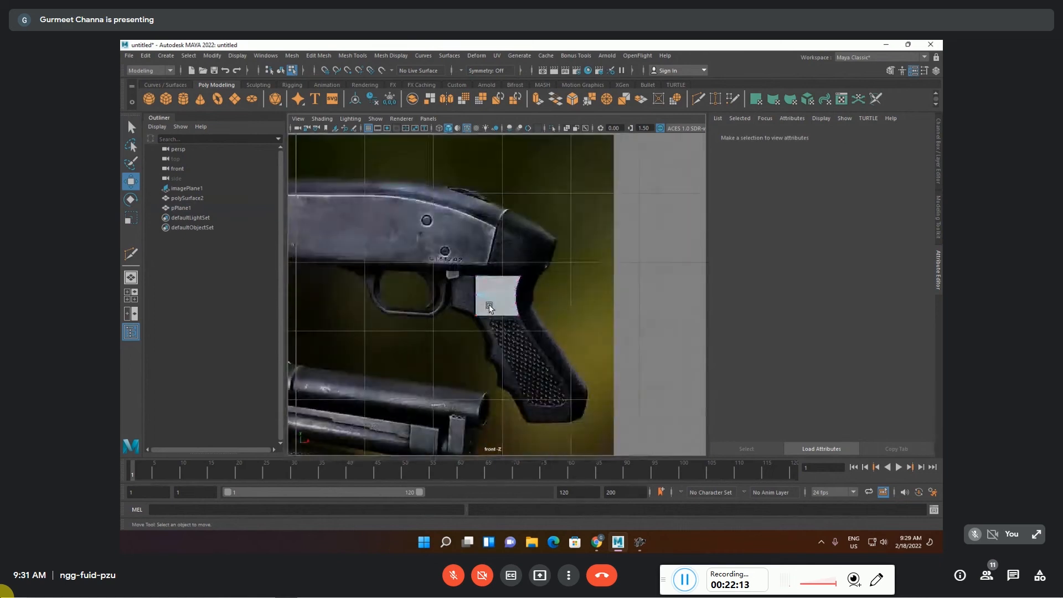
- Extrude the plane's two front edges slightly forward and offset the new edges in depth in the perspective view
{"action": "key", "text": "F10"}
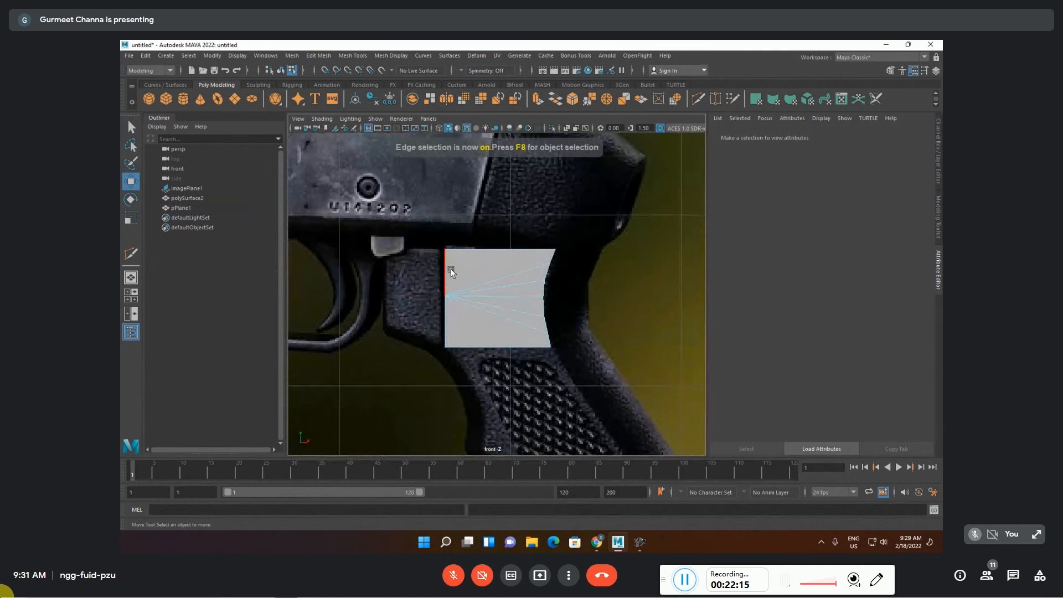
{"action": "left_click", "coordinate": [444, 263]}
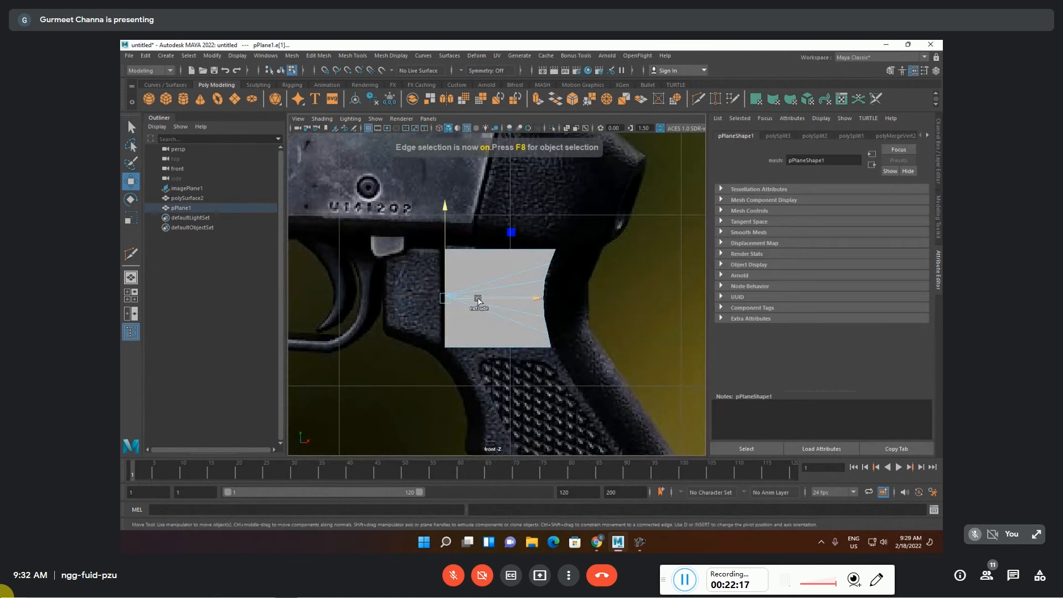
{"action": "left_click_drag", "start_coordinate": [477, 299], "coordinate": [473, 302], "text": "shift"}
{"action": "key", "text": "space"}
{"action": "key", "text": "space"}
{"action": "left_click_drag", "start_coordinate": [545, 327], "coordinate": [569, 341], "text": "alt"}
{"action": "key", "text": "f"}
{"action": "left_click_drag", "start_coordinate": [534, 334], "coordinate": [520, 265]}
{"action": "left_click_drag", "start_coordinate": [505, 300], "coordinate": [514, 307]}
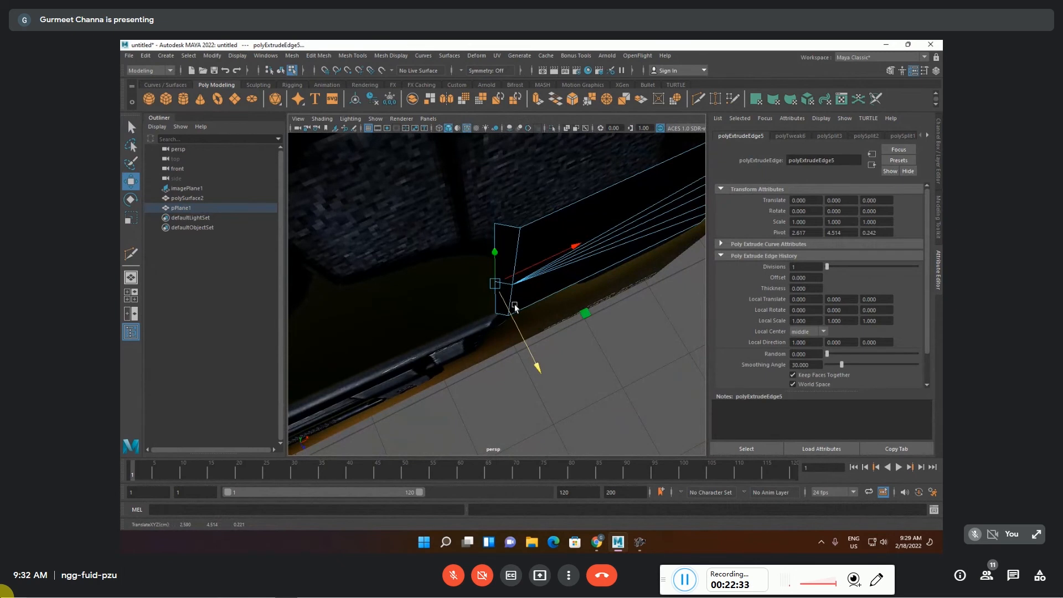
- Raise the lower vertex on the narrow front strip slightly in the front view, following the grip's underside
{"action": "key", "text": "space"}
{"action": "key", "text": "space"}
{"action": "scroll", "coordinate": [442, 342], "scroll_direction": "up", "scroll_amount": 3}
{"action": "middle_click_drag", "start_coordinate": [434, 327], "coordinate": [541, 308], "text": "alt"}
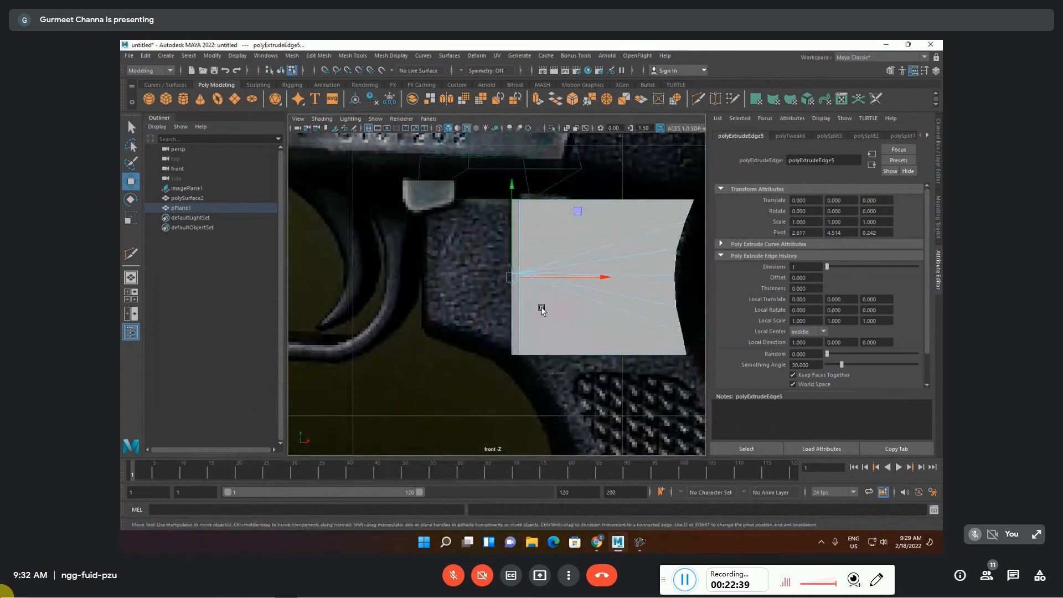
{"action": "key", "text": "F9"}
{"action": "left_click", "coordinate": [518, 354]}
{"action": "left_click_drag", "start_coordinate": [518, 355], "coordinate": [516, 311]}
{"action": "key", "text": "ctrl+z"}
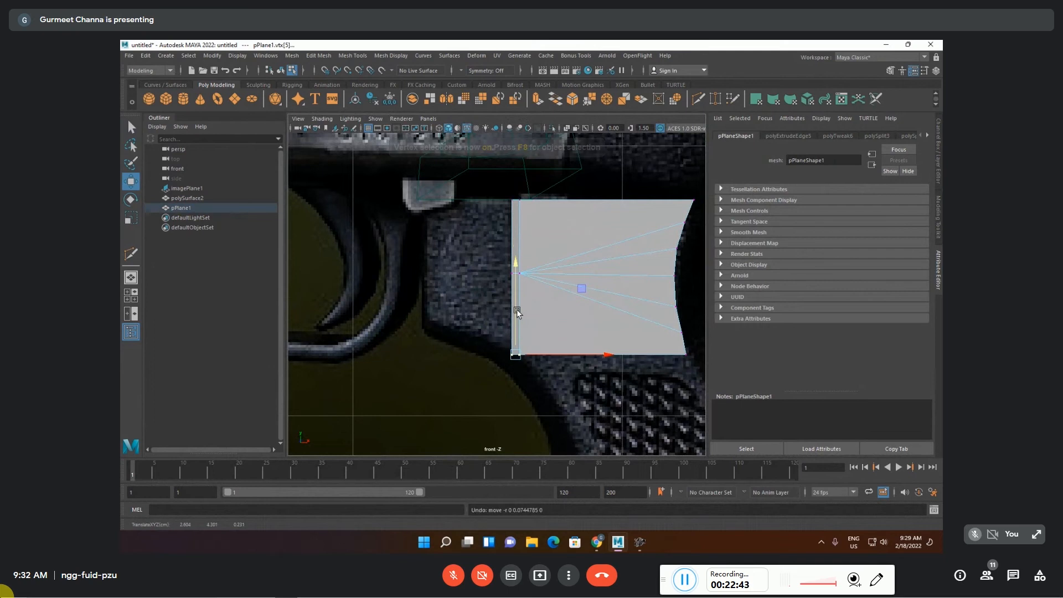
{"action": "left_click_drag", "start_coordinate": [493, 342], "coordinate": [511, 331]}
- Extrude the strip's two front edges forward in two sections up to the grip's front end behind the trigger guard
{"action": "key", "text": "F10"}
{"action": "left_click", "coordinate": [532, 283]}
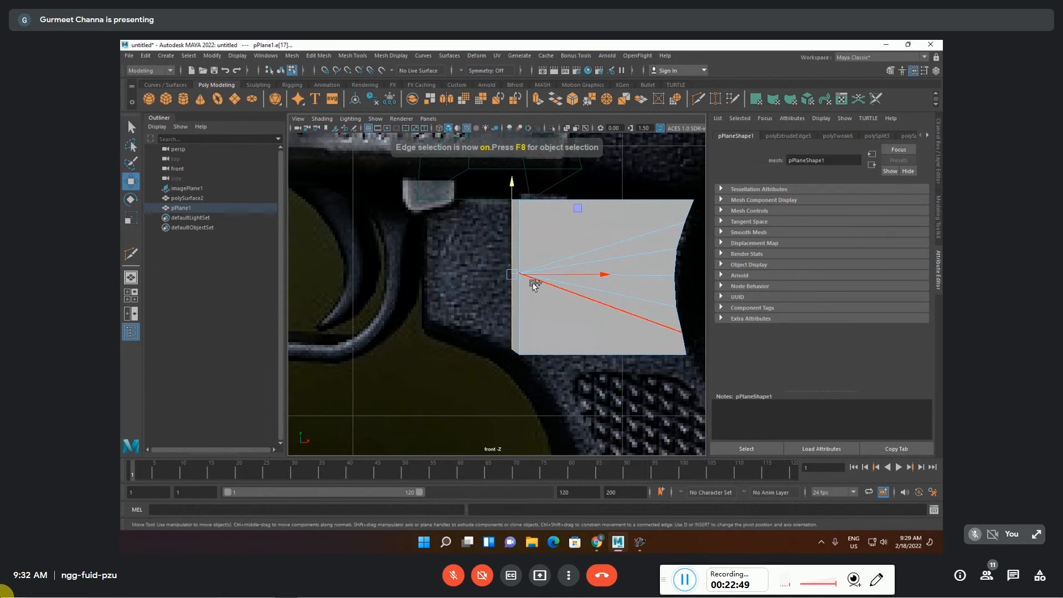
{"action": "left_click_drag", "start_coordinate": [537, 278], "coordinate": [506, 269], "text": "shift"}
{"action": "key", "text": "ctrl+z"}
{"action": "left_click", "coordinate": [513, 299]}
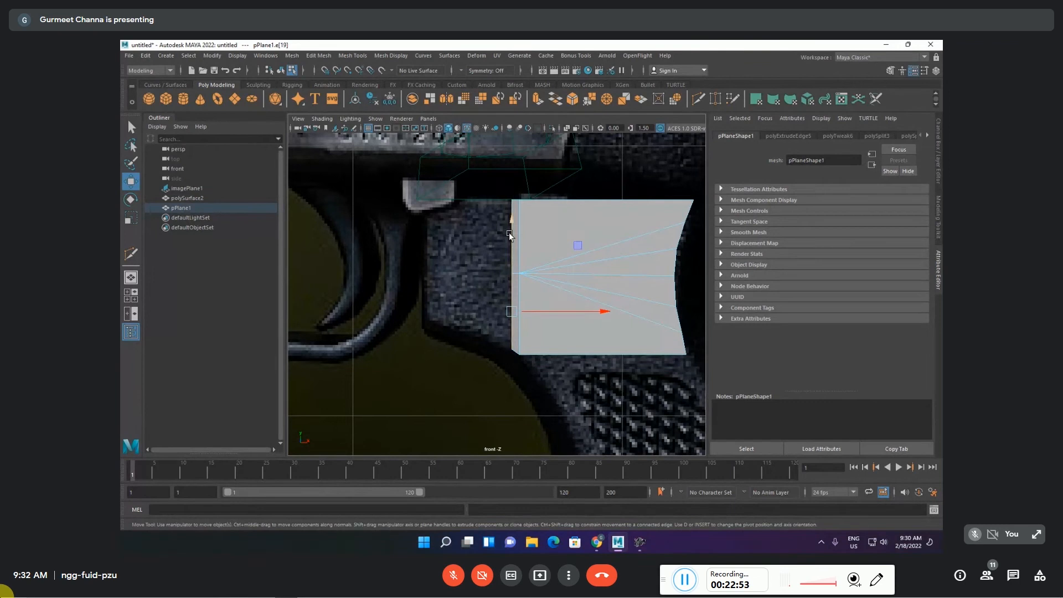
{"action": "left_click", "coordinate": [530, 278]}
{"action": "left_click_drag", "start_coordinate": [552, 277], "coordinate": [463, 281], "text": "shift"}
- Raise the lower vertices of the new front sections to the grip's underside contour
{"action": "key", "text": "F9"}
{"action": "left_click_drag", "start_coordinate": [466, 372], "coordinate": [474, 304]}
{"action": "left_click_drag", "start_coordinate": [419, 373], "coordinate": [430, 292]}
{"action": "left_click", "coordinate": [464, 380]}
{"action": "left_click_drag", "start_coordinate": [468, 352], "coordinate": [479, 320]}
{"action": "scroll", "coordinate": [447, 244], "scroll_direction": "up", "scroll_amount": 1}
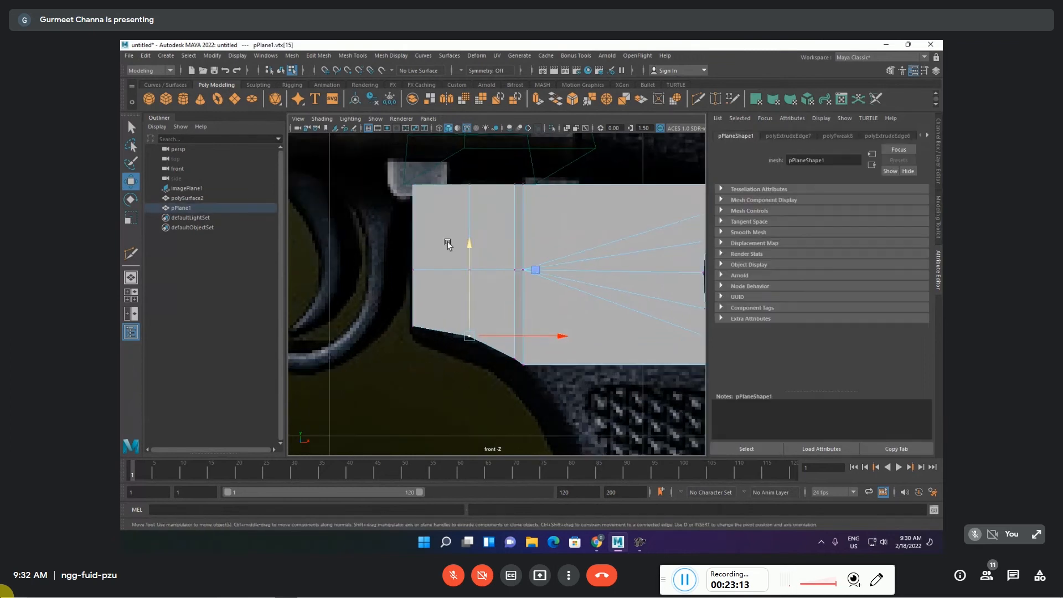
- Cut two edges with Multi-Cut from the middle vertex of the front sections to the lower edge on either side
{"action": "left_click", "coordinate": [352, 55]}
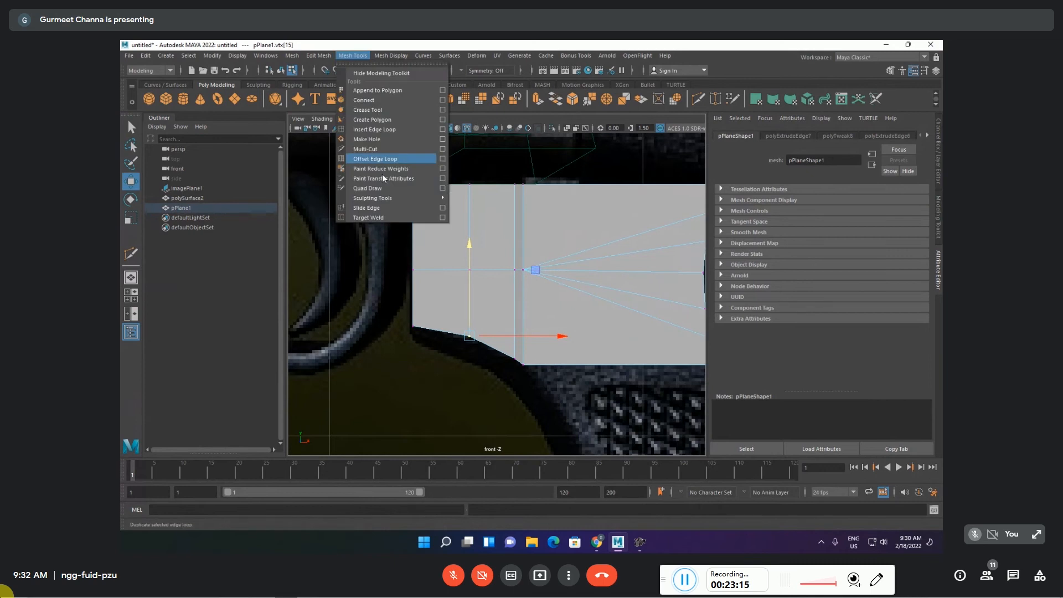
{"action": "left_click", "coordinate": [366, 149]}
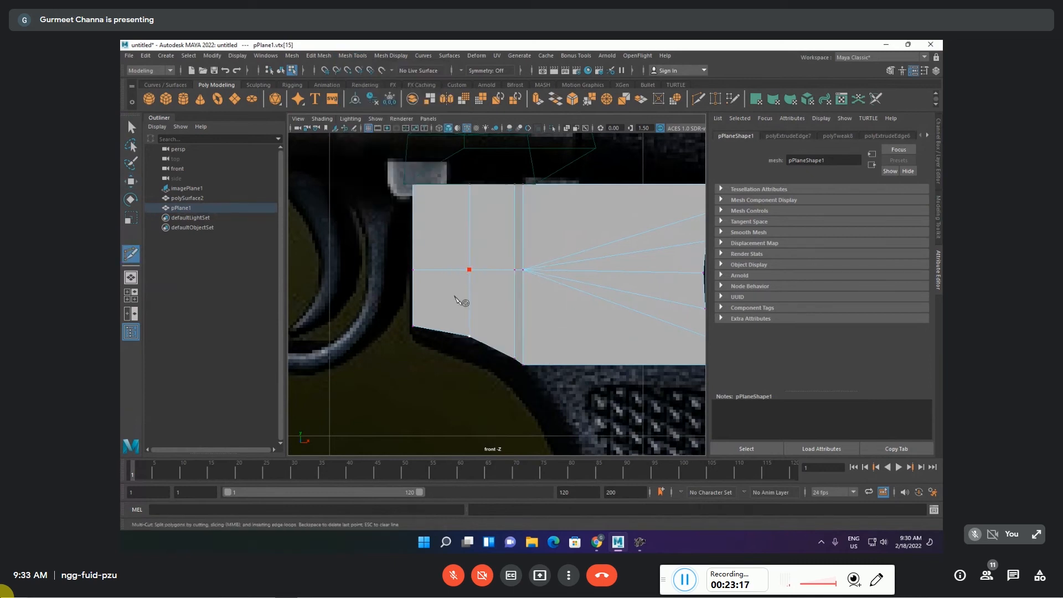
{"action": "left_click", "coordinate": [440, 331]}
{"action": "key", "text": "Return"}
{"action": "left_click", "coordinate": [469, 271]}
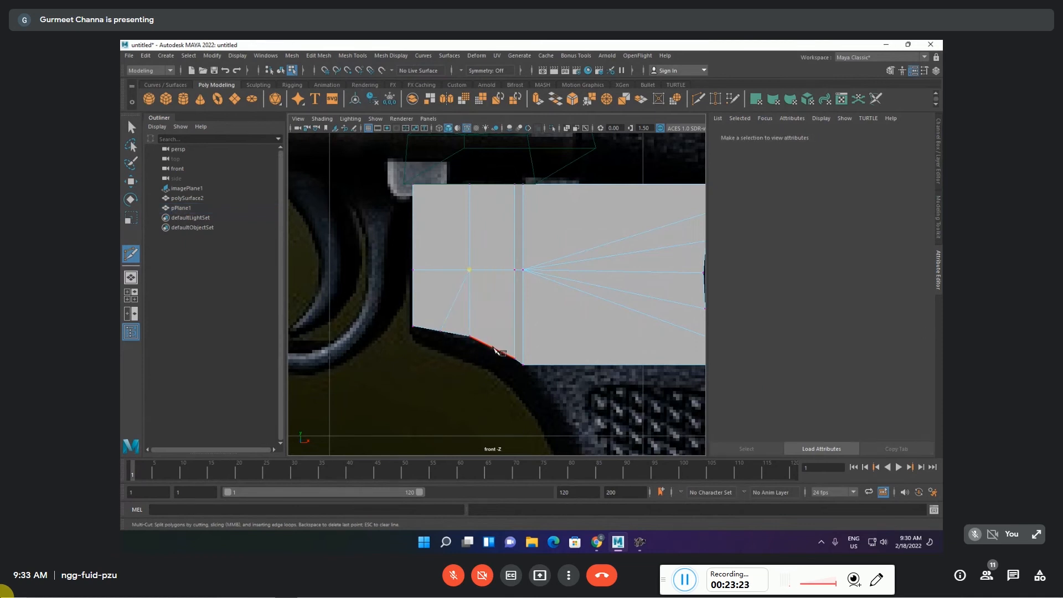
{"action": "left_click", "coordinate": [495, 347]}
{"action": "key", "text": "Return"}
- Move the two newly cut vertices on the lower edge to round the grip's underside along the reference
{"action": "key", "text": "w"}
{"action": "left_click_drag", "start_coordinate": [487, 367], "coordinate": [495, 335]}
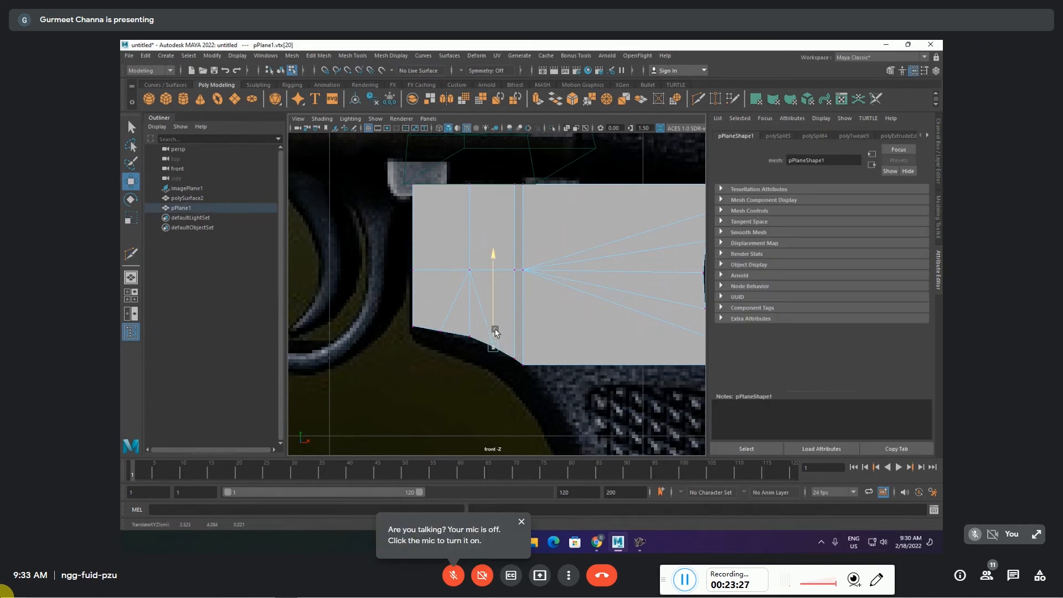
{"action": "left_click", "coordinate": [441, 330]}
{"action": "left_click_drag", "start_coordinate": [439, 314], "coordinate": [444, 313]}
{"action": "left_click", "coordinate": [482, 370]}
{"action": "scroll", "coordinate": [483, 363], "scroll_direction": "down", "scroll_amount": 5}
{"action": "scroll", "coordinate": [490, 317], "scroll_direction": "up", "scroll_amount": 3}
{"action": "scroll", "coordinate": [490, 317], "scroll_direction": "up", "scroll_amount": 4}
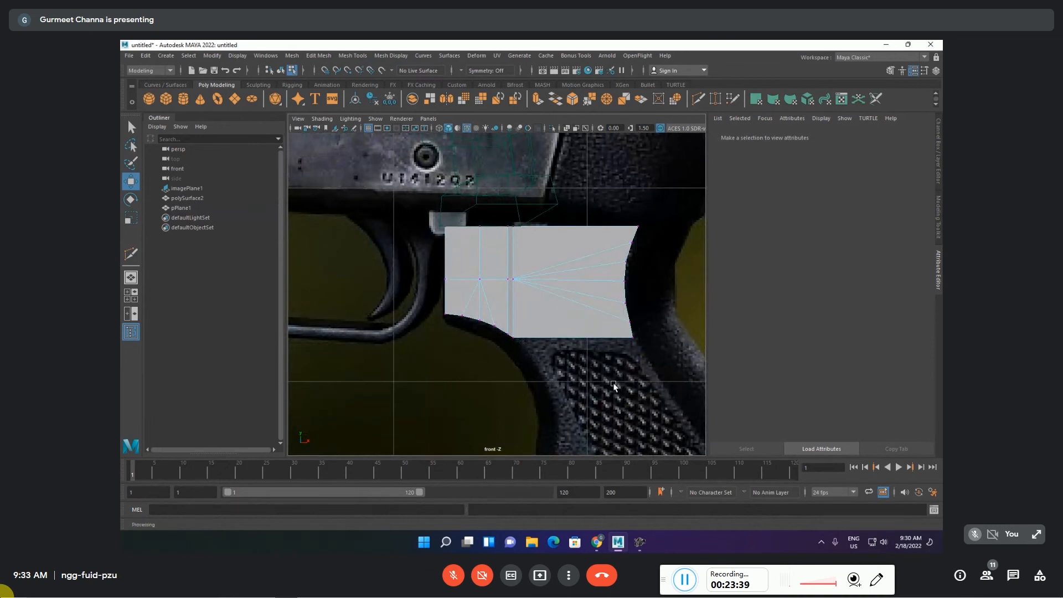
- Extrude the plane's lower edge above the checkered area diagonally down along the grip
{"action": "middle_click_drag", "start_coordinate": [612, 377], "coordinate": [553, 306], "text": "alt"}
{"action": "key", "text": "F10"}
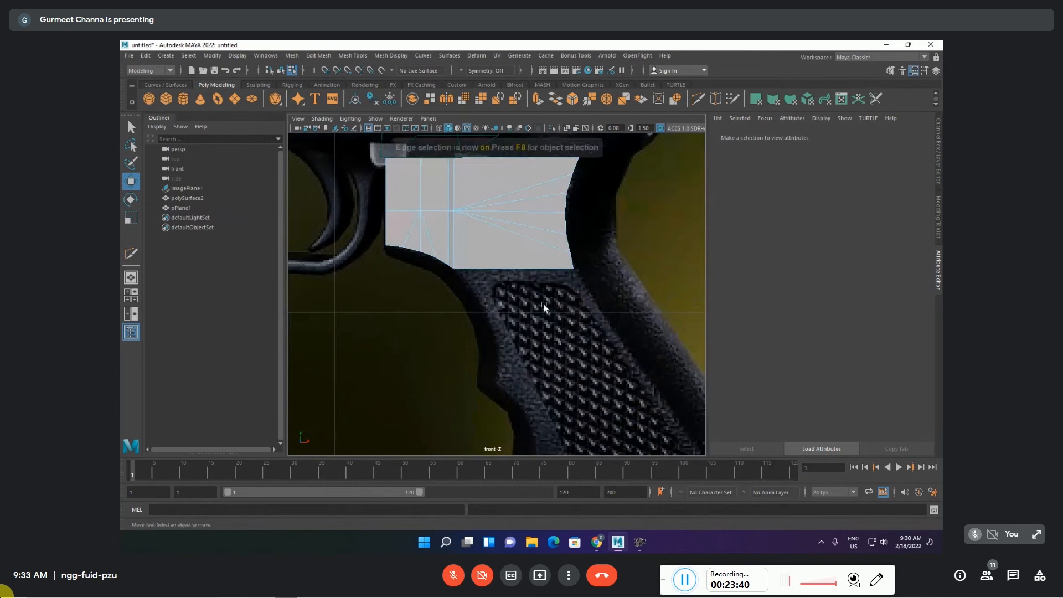
{"action": "left_click", "coordinate": [514, 267]}
{"action": "middle_click_drag", "start_coordinate": [578, 210], "coordinate": [629, 283]}
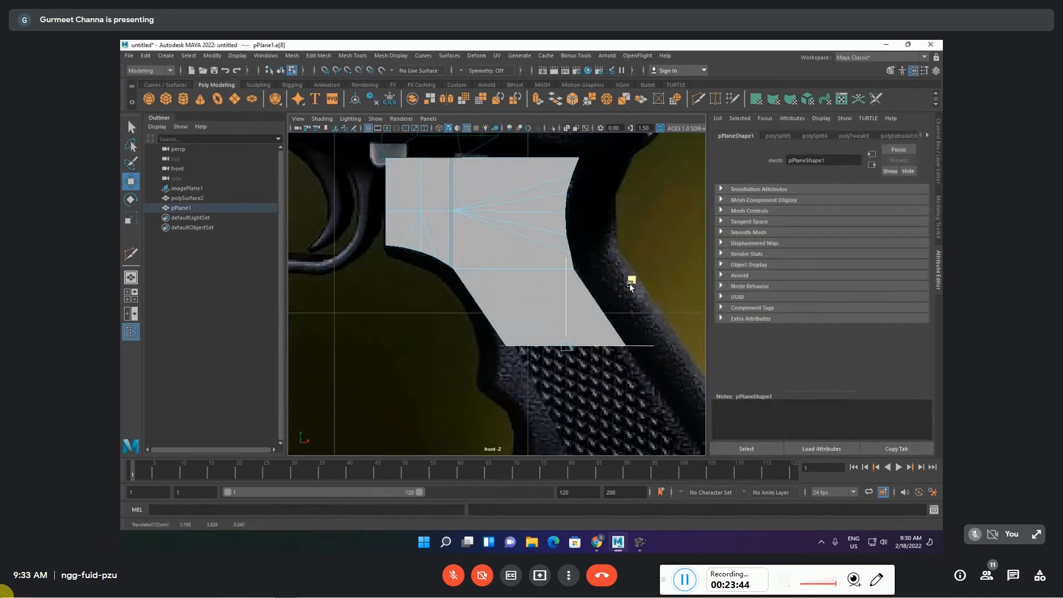
- Raise the extruded edge's rear vertex to slant the edge, and shift both end vertices back up along the grip
{"action": "key", "text": "F9"}
{"action": "left_click", "coordinate": [629, 344]}
{"action": "middle_click_drag", "start_coordinate": [691, 283], "coordinate": [660, 247]}
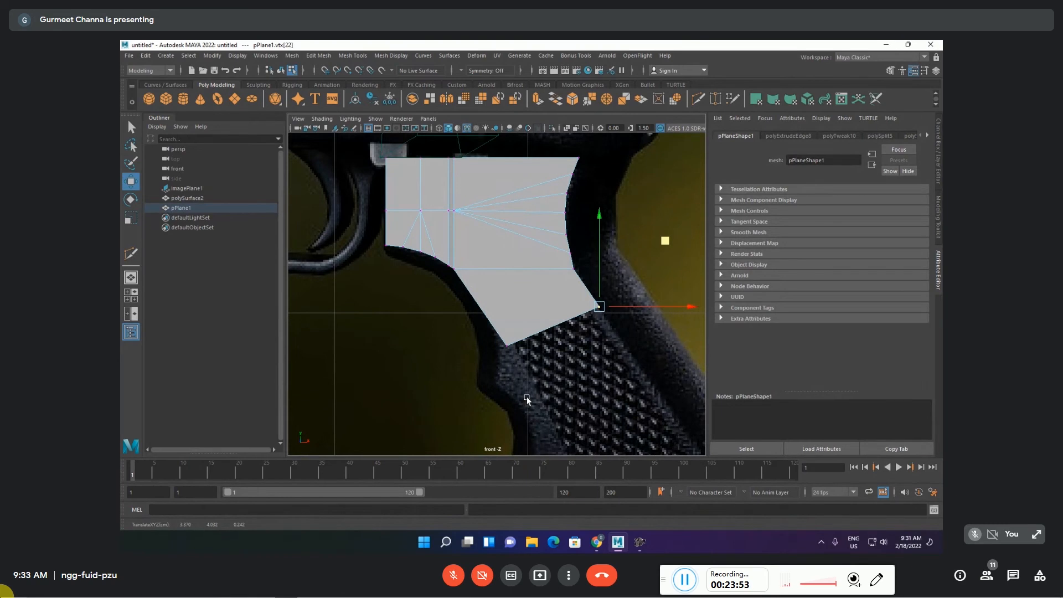
{"action": "left_click_drag", "start_coordinate": [490, 370], "coordinate": [618, 297]}
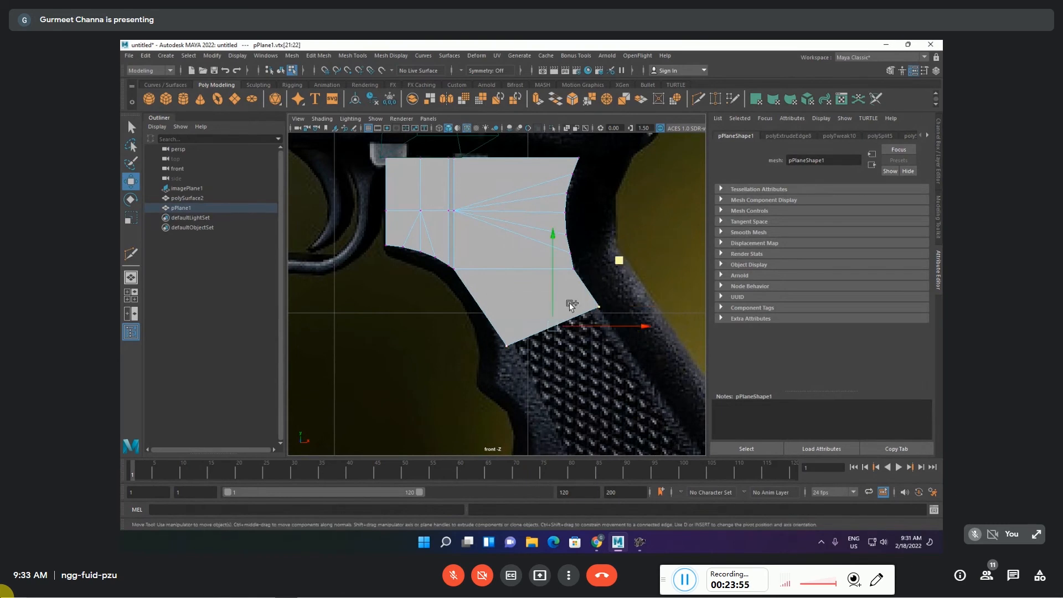
{"action": "left_click_drag", "start_coordinate": [618, 260], "coordinate": [610, 247], "text": "ctrl+shift"}
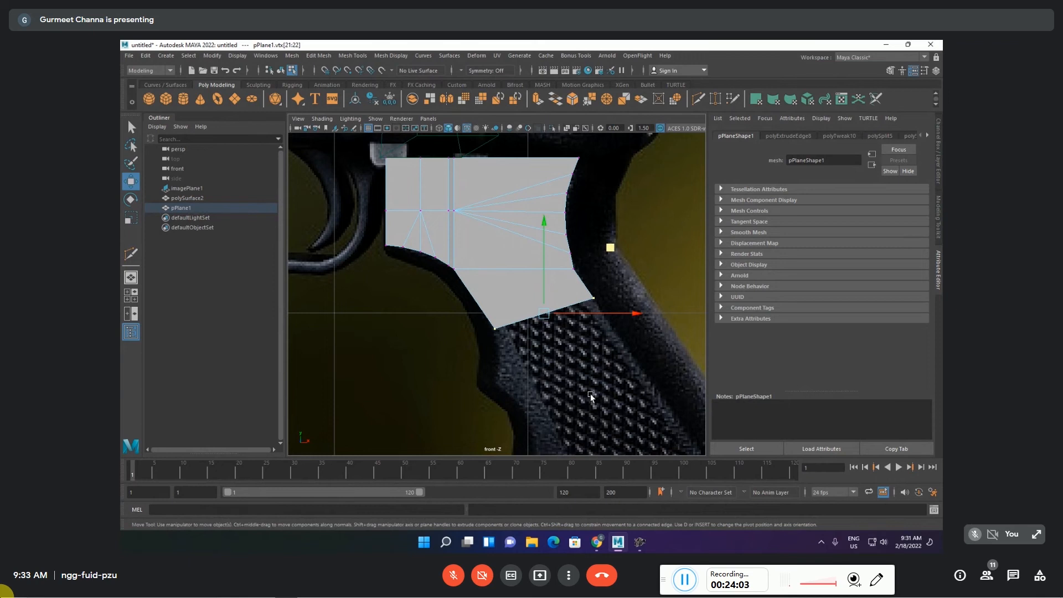
- Extrude the slanted lower edge twice more down over the checkered area, following the grip's slope
{"action": "key", "text": "F10"}
{"action": "left_click_drag", "start_coordinate": [610, 248], "coordinate": [652, 324], "text": "shift"}
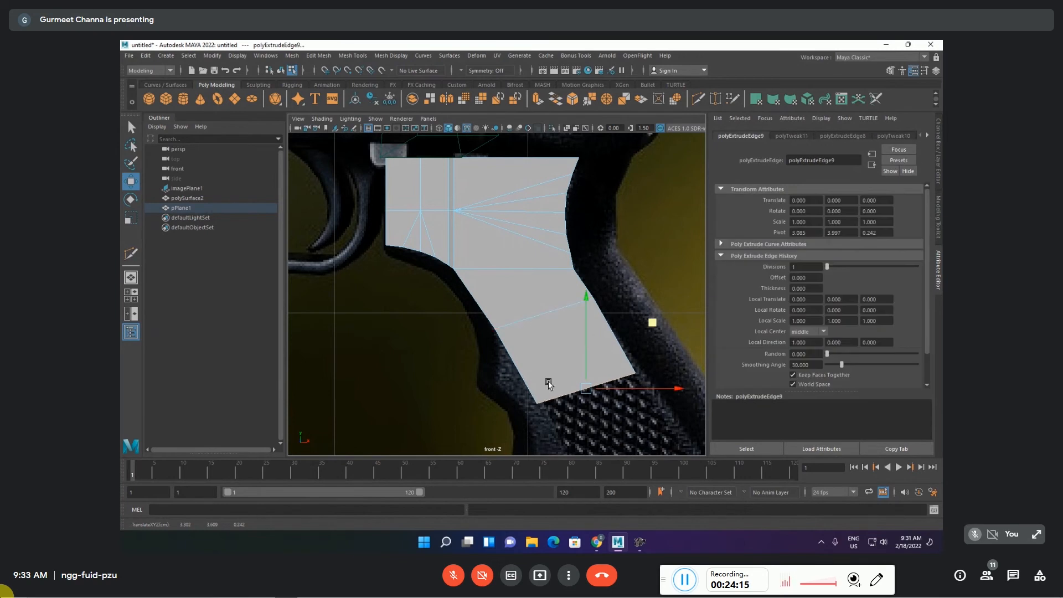
{"action": "middle_click_drag", "start_coordinate": [615, 405], "coordinate": [571, 273], "text": "alt"}
{"action": "left_click_drag", "start_coordinate": [612, 193], "coordinate": [616, 191]}
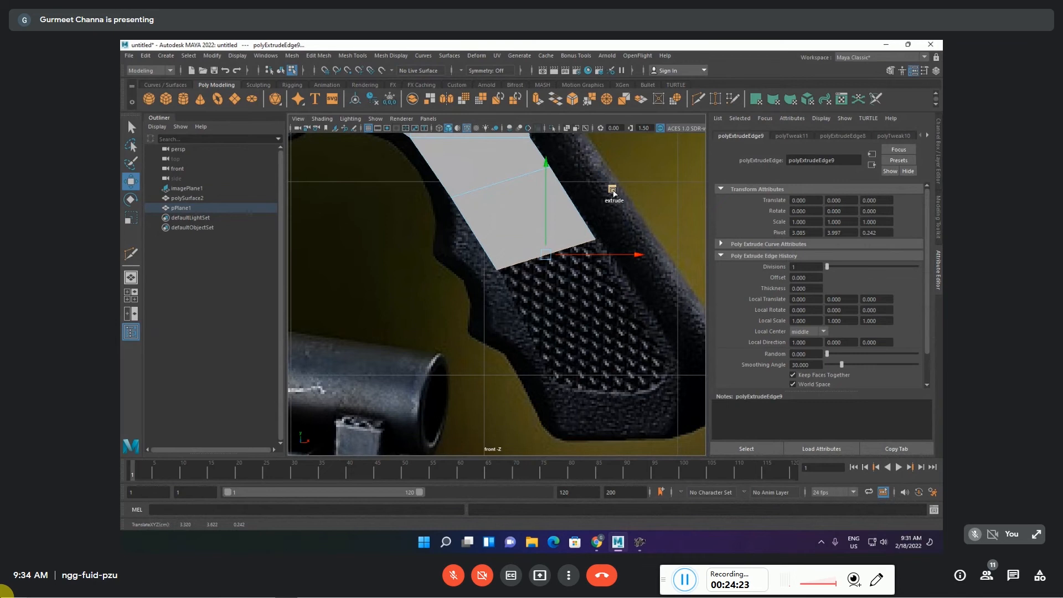
{"action": "left_click_drag", "start_coordinate": [613, 193], "coordinate": [658, 269]}
- Move the rear and front vertices of the lowest edge to align with the sides of the checkered area
{"action": "key", "text": "F9"}
{"action": "left_click", "coordinate": [641, 315]}
{"action": "middle_click_drag", "start_coordinate": [679, 274], "coordinate": [630, 288], "text": "alt"}
{"action": "left_click_drag", "start_coordinate": [657, 263], "coordinate": [662, 261]}
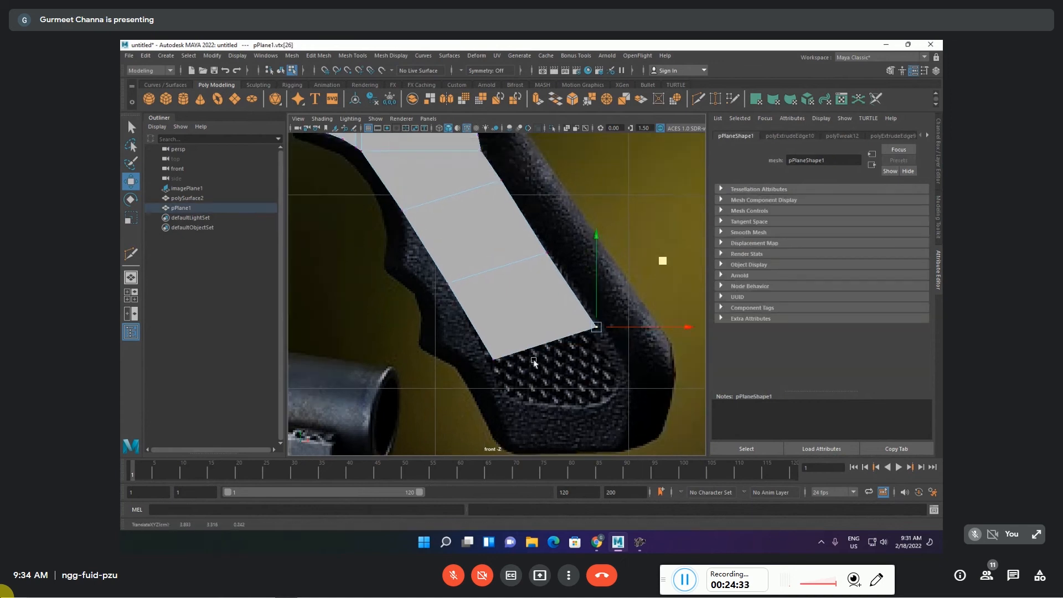
{"action": "left_click", "coordinate": [490, 362]}
{"action": "left_click_drag", "start_coordinate": [561, 298], "coordinate": [557, 302]}
- Extrude the lowest edge once more down to near the bottom of the grip
{"action": "key", "text": "F10"}
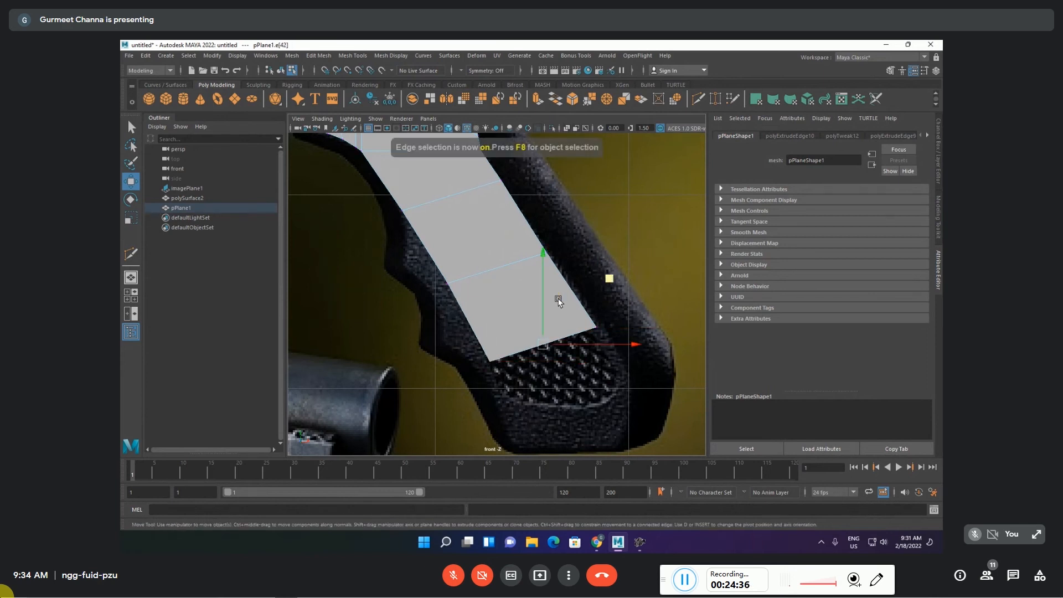
{"action": "middle_click_drag", "start_coordinate": [558, 380], "coordinate": [555, 323], "text": "alt"}
{"action": "left_click_drag", "start_coordinate": [606, 220], "coordinate": [653, 295], "text": "shift"}
- Slide the front-side vertices of the grip's upper cross edges slightly down along its front border to match the finger-groove contour
{"action": "middle_click_drag", "start_coordinate": [464, 266], "coordinate": [541, 359], "text": "alt"}
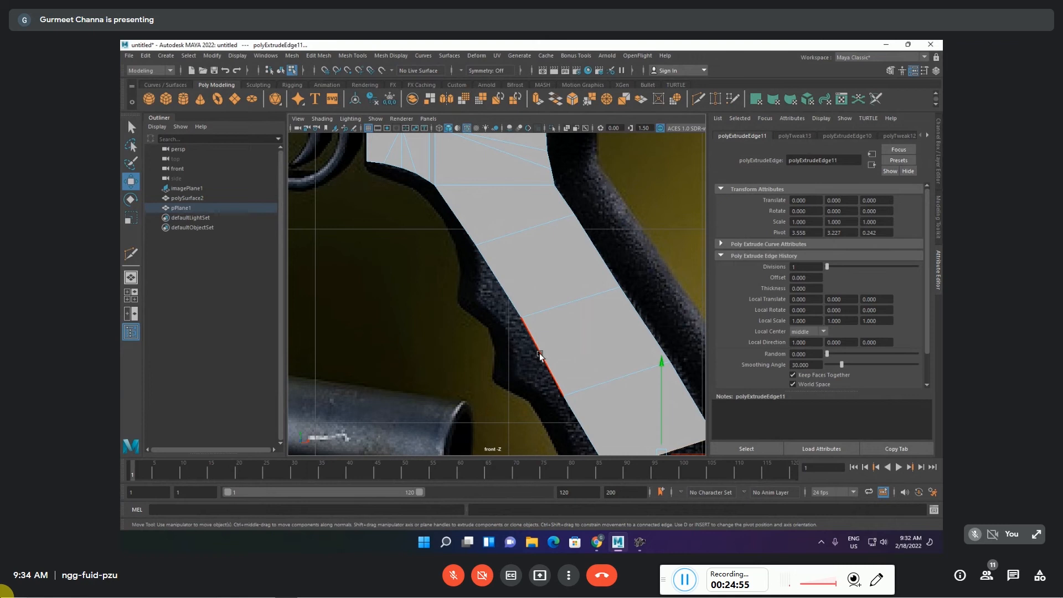
{"action": "key", "text": "F9"}
{"action": "left_click", "coordinate": [476, 243]}
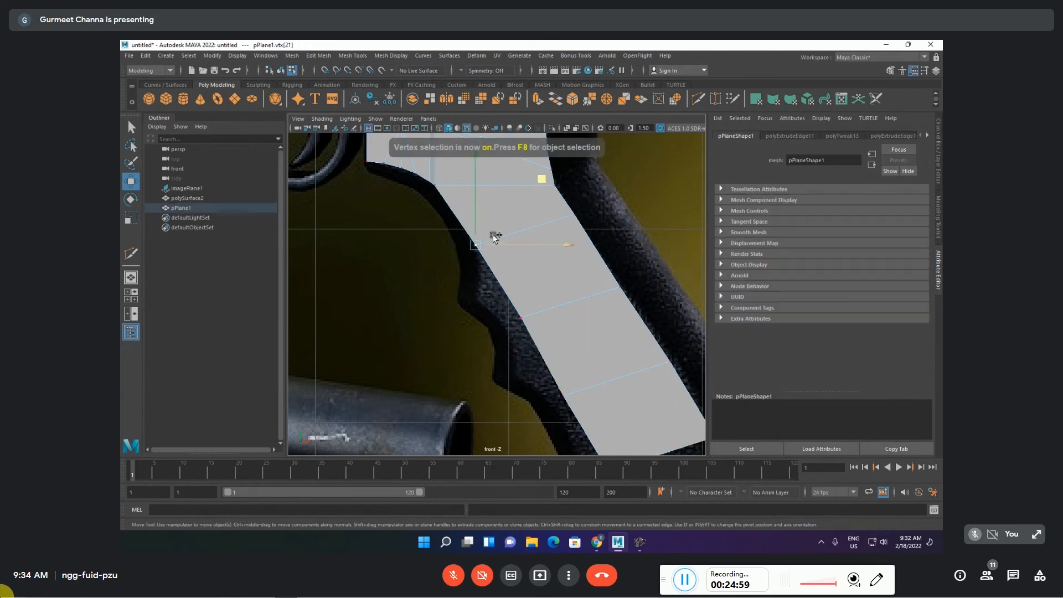
{"action": "left_click_drag", "start_coordinate": [536, 181], "coordinate": [542, 192], "text": "ctrl+shift"}
{"action": "left_click", "coordinate": [521, 317]}
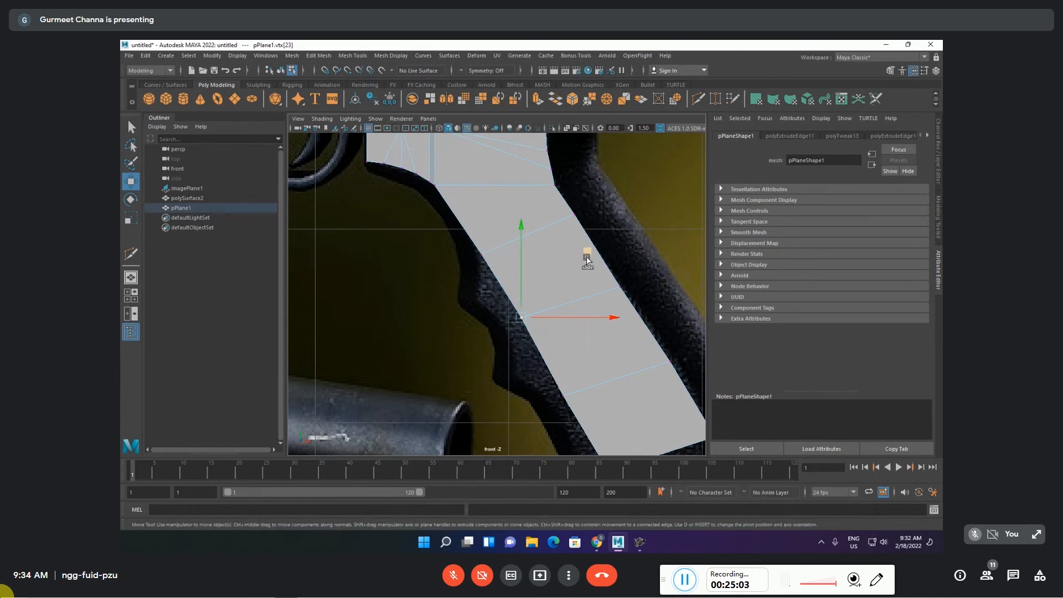
{"action": "middle_click_drag", "start_coordinate": [614, 403], "coordinate": [589, 374], "text": "alt"}
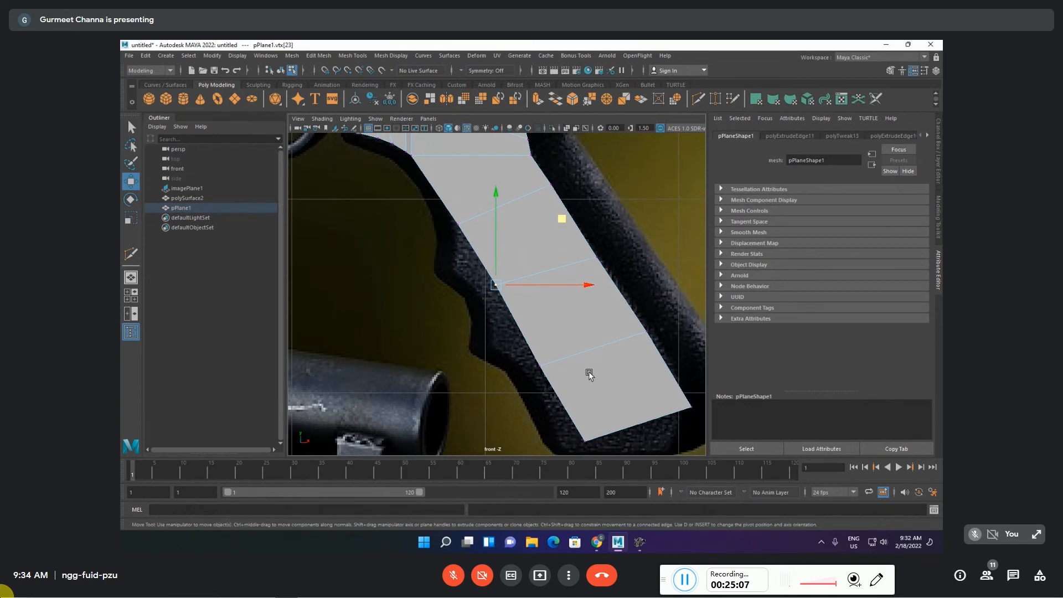
{"action": "left_click_drag", "start_coordinate": [561, 220], "coordinate": [561, 222], "text": "ctrl+shift"}
{"action": "left_click_drag", "start_coordinate": [443, 204], "coordinate": [480, 244]}
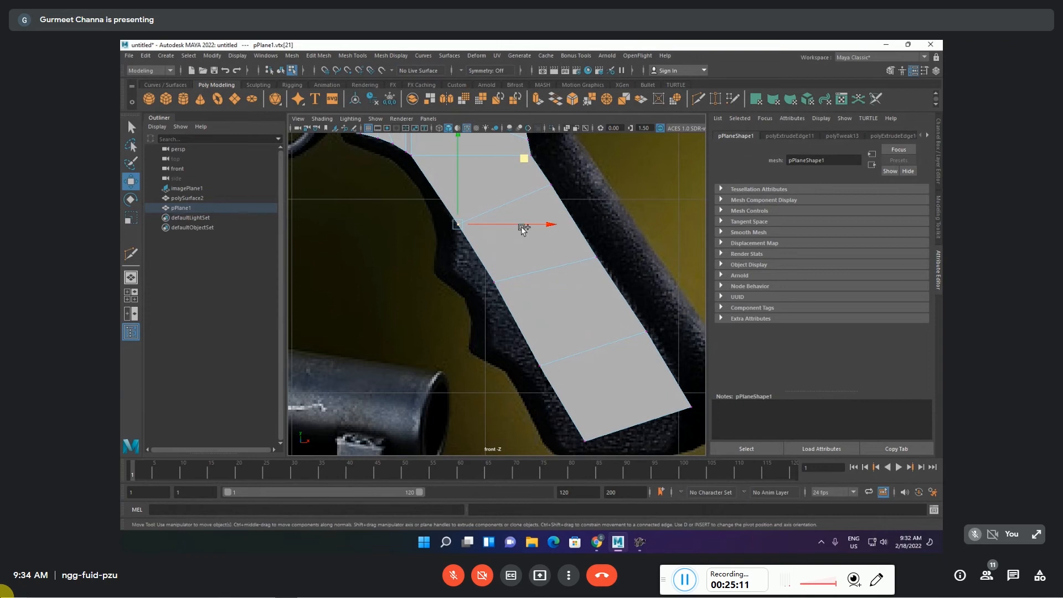
{"action": "left_click_drag", "start_coordinate": [525, 159], "coordinate": [529, 186], "text": "ctrl+shift"}
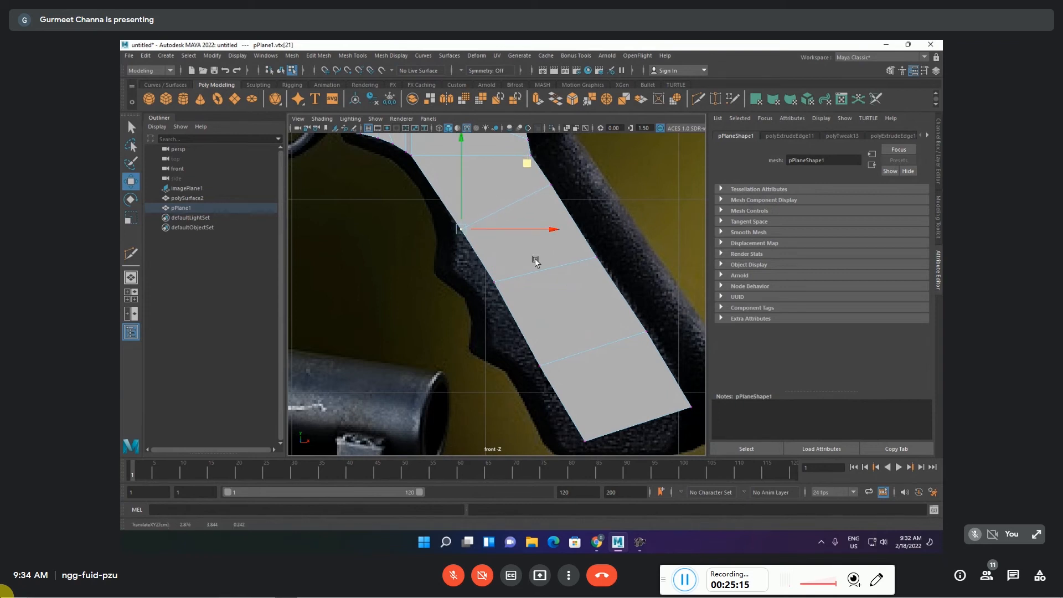
- Slide the rear vertex of the grip's middle cross edge slightly up along the rear border
{"action": "left_click_drag", "start_coordinate": [569, 277], "coordinate": [628, 229]}
{"action": "left_click_drag", "start_coordinate": [660, 185], "coordinate": [656, 180], "text": "ctrl+shift"}
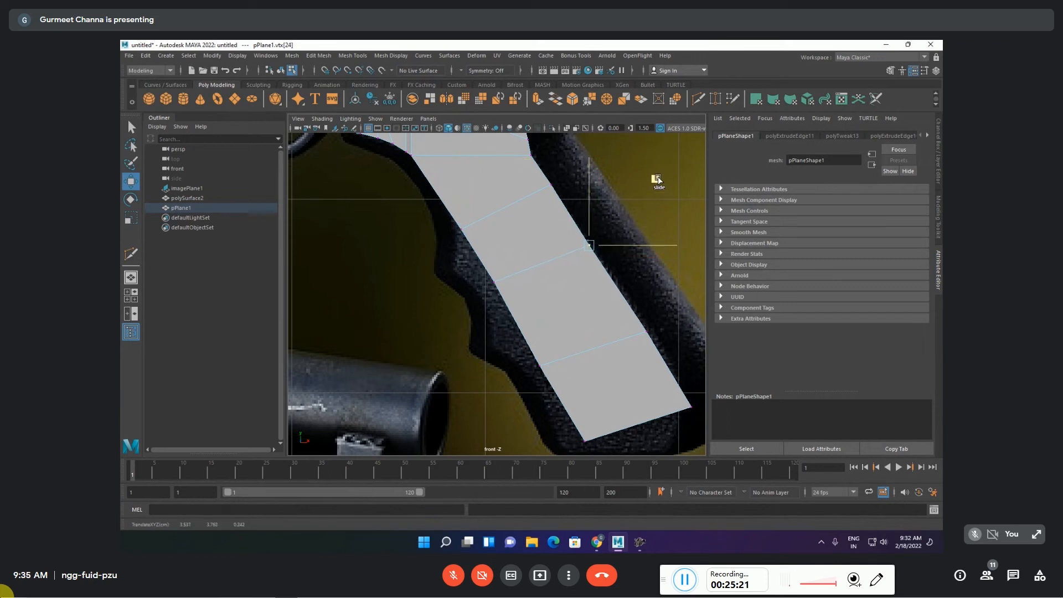
{"action": "left_click_drag", "start_coordinate": [657, 180], "coordinate": [656, 179], "text": "ctrl+shift"}
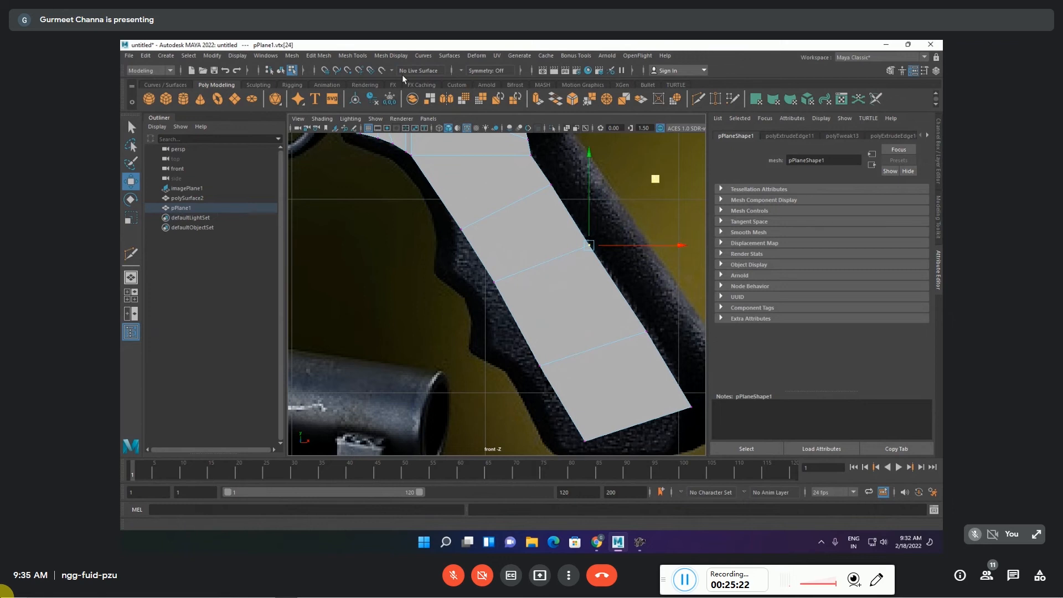
- Use Multi-Cut to add two slanted cuts from the middle and lower rear vertices to the front border between their cross edges
{"action": "left_click", "coordinate": [387, 54]}
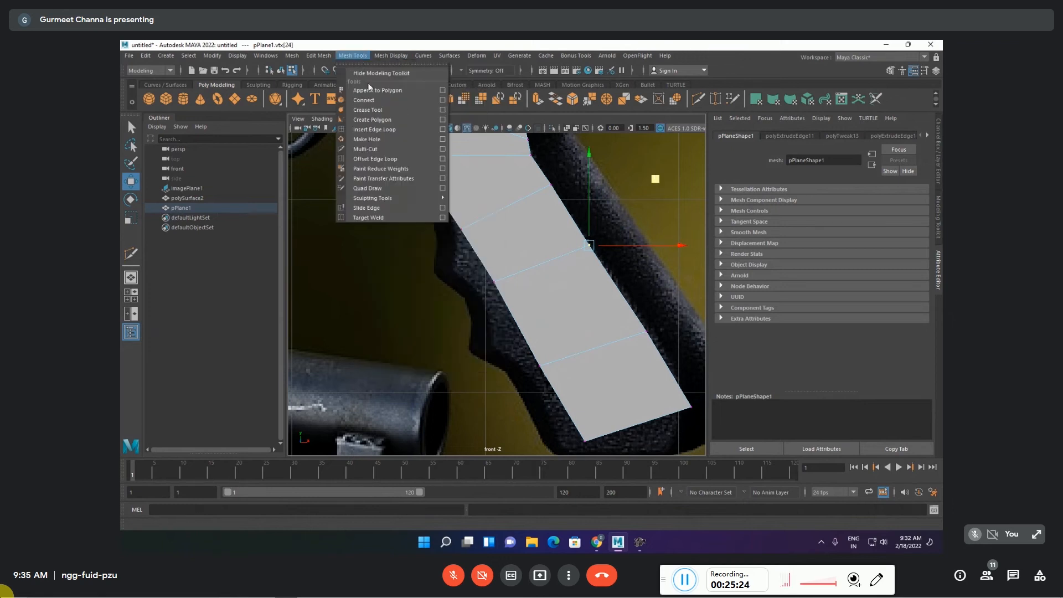
{"action": "left_click", "coordinate": [370, 151]}
{"action": "left_click", "coordinate": [588, 245]}
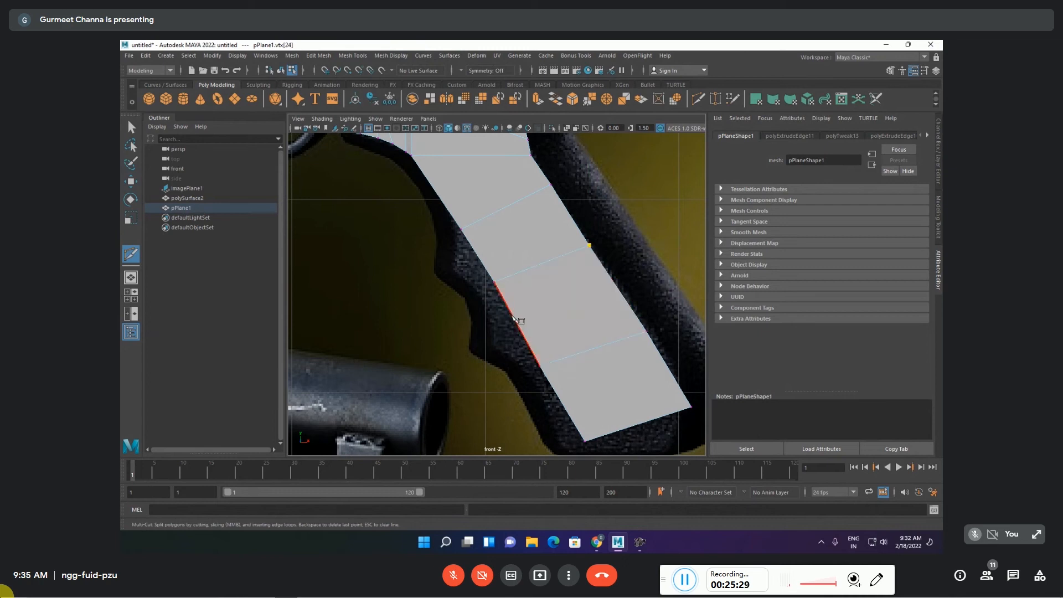
{"action": "left_click", "coordinate": [512, 314]}
{"action": "key", "text": "Return"}
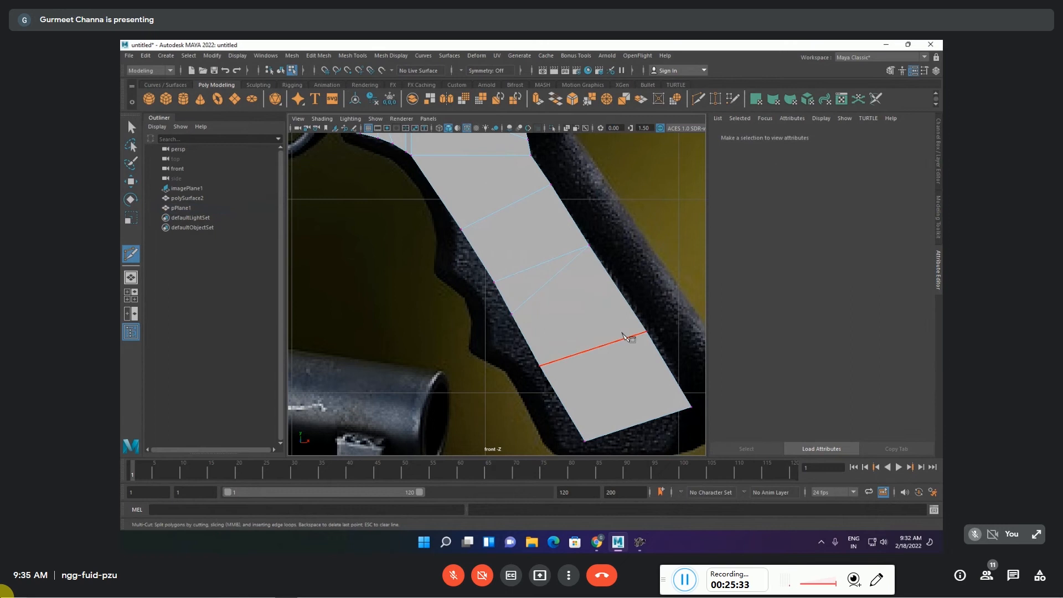
{"action": "left_click", "coordinate": [646, 332]}
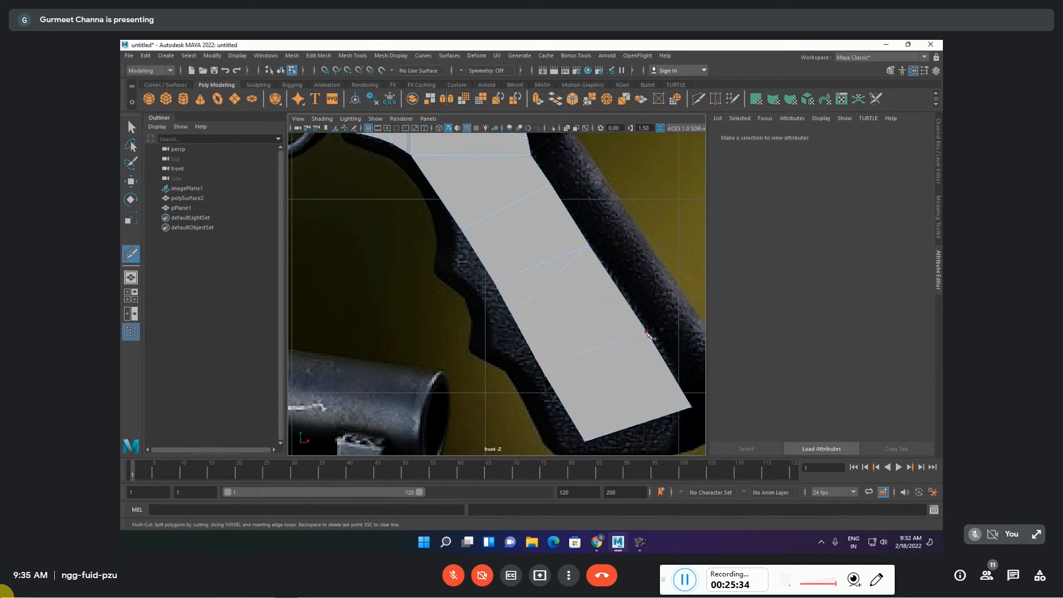
{"action": "left_click", "coordinate": [531, 350]}
{"action": "key", "text": "Return"}
- Slide the front vertices of the lower cross edge and the adjacent cut down along the grip's front border
{"action": "key", "text": "w"}
{"action": "left_click", "coordinate": [541, 365]}
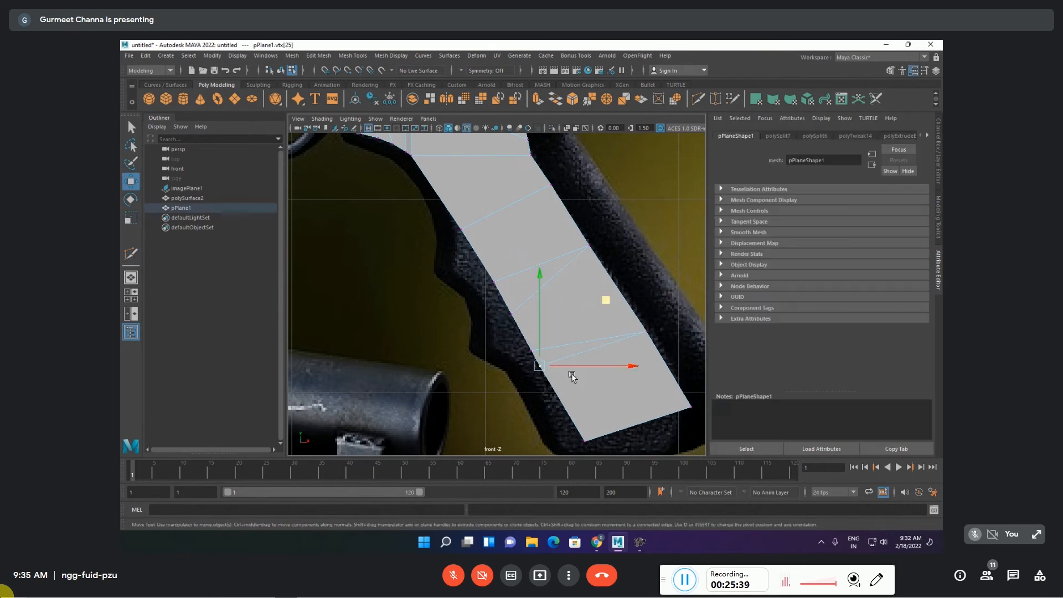
{"action": "left_click_drag", "start_coordinate": [606, 301], "coordinate": [605, 319], "text": "ctrl+shift"}
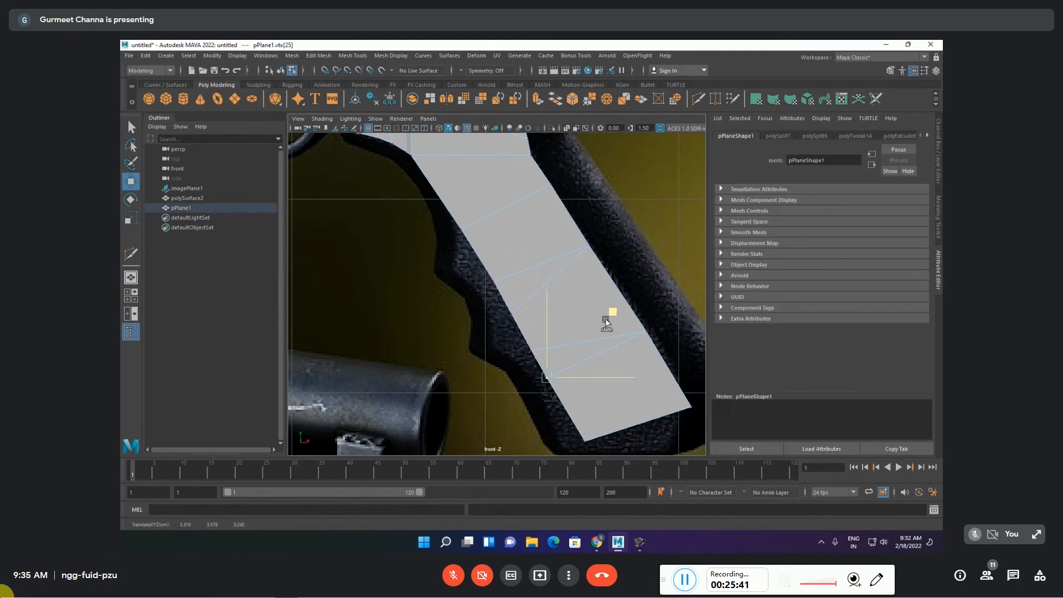
{"action": "left_click", "coordinate": [532, 349]}
{"action": "left_click_drag", "start_coordinate": [532, 328], "coordinate": [535, 336], "text": "ctrl+shift"}
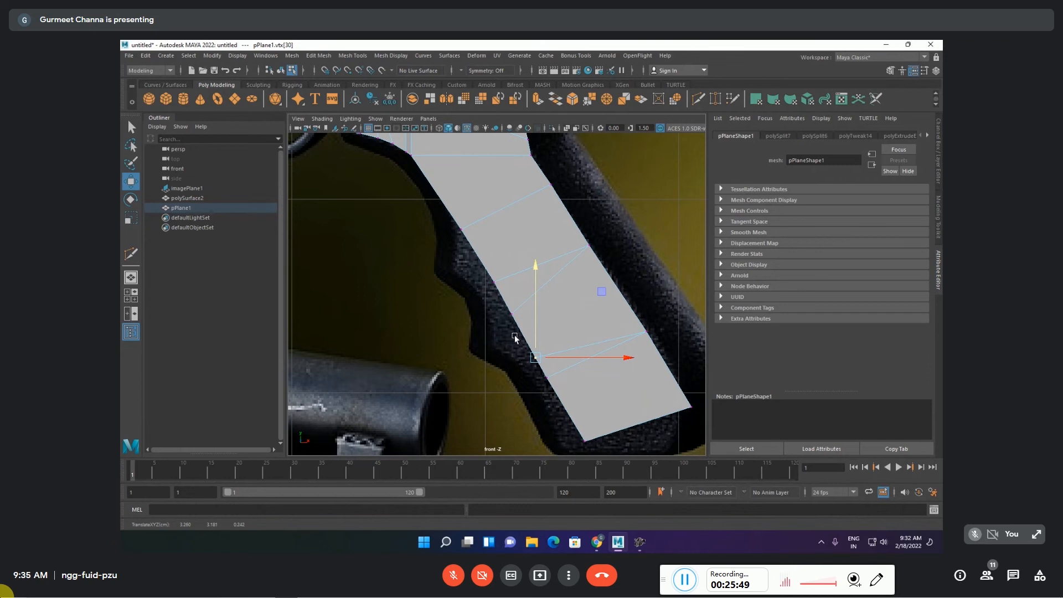
- Extrude the upper front border edge outward over the grip's first finger bump
{"action": "key", "text": "F10"}
{"action": "left_click", "coordinate": [483, 262]}
{"action": "left_click_drag", "start_coordinate": [544, 192], "coordinate": [514, 209], "text": "shift"}
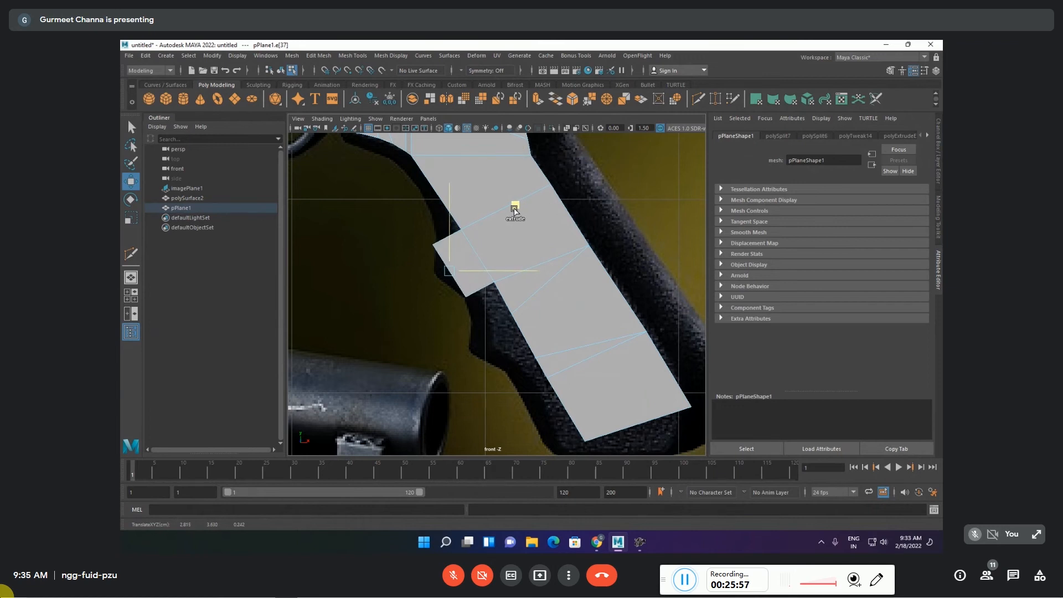
{"action": "left_click_drag", "start_coordinate": [514, 210], "coordinate": [513, 210], "text": "shift"}
- Connect the rear, inner and outer edges of the upper finger-bump strip to add an edge across its middle
{"action": "left_click", "coordinate": [573, 211]}
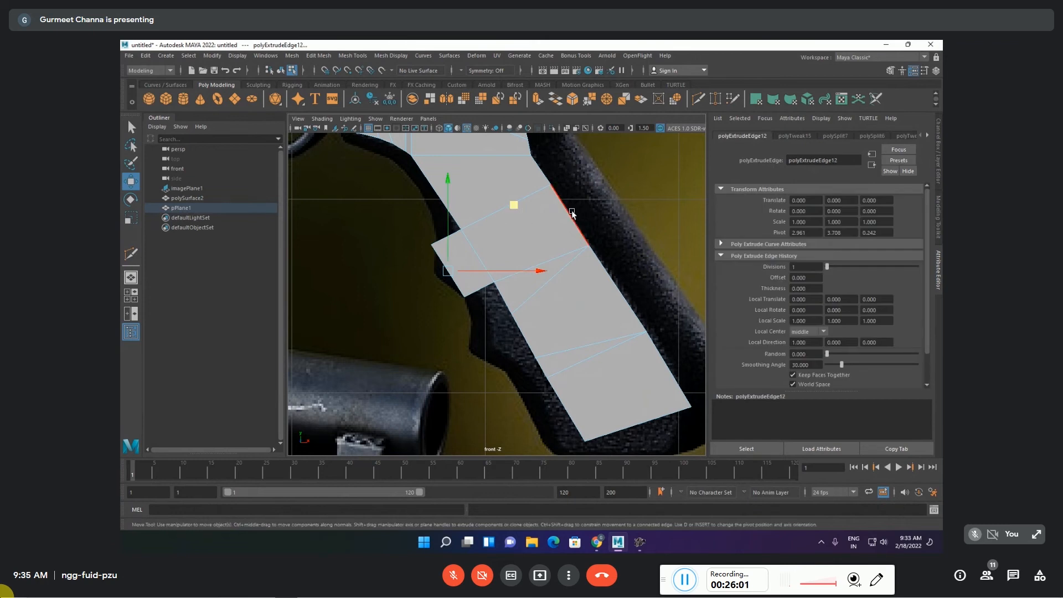
{"action": "left_click", "coordinate": [453, 271], "text": "shift"}
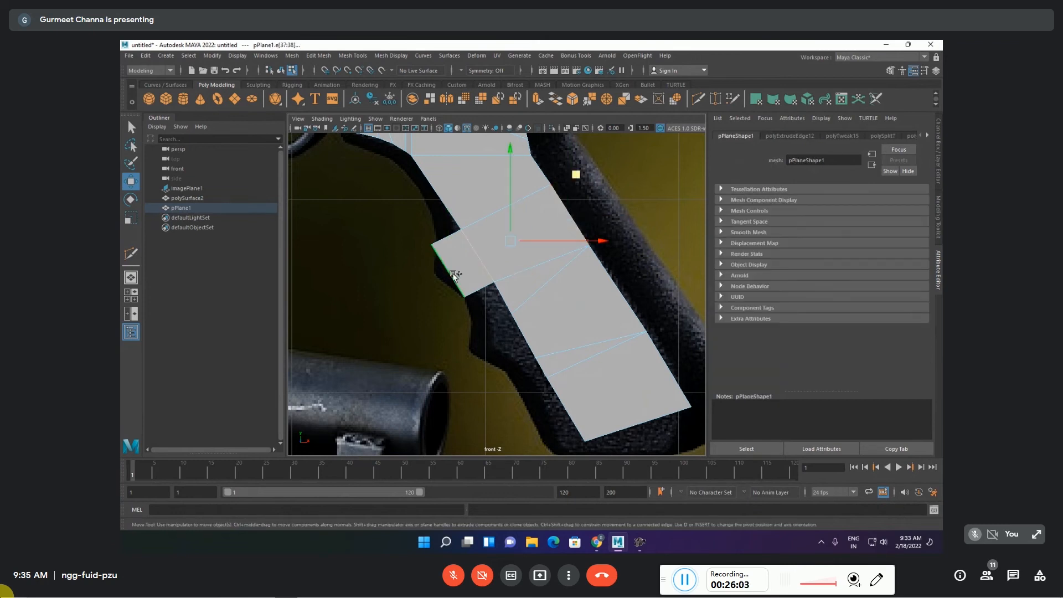
{"action": "left_click", "coordinate": [319, 56]}
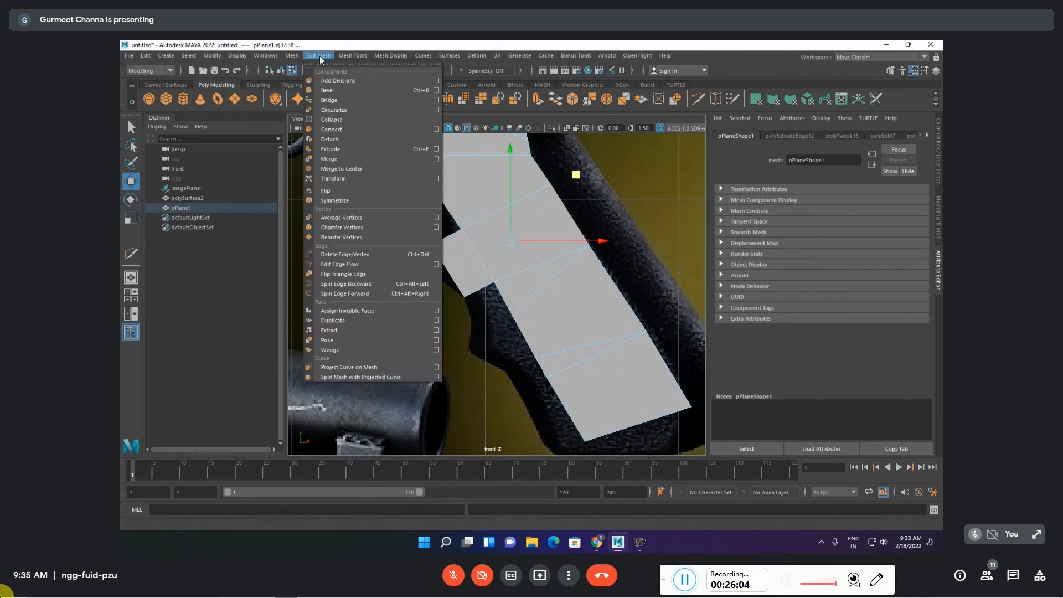
{"action": "left_click", "coordinate": [327, 130]}
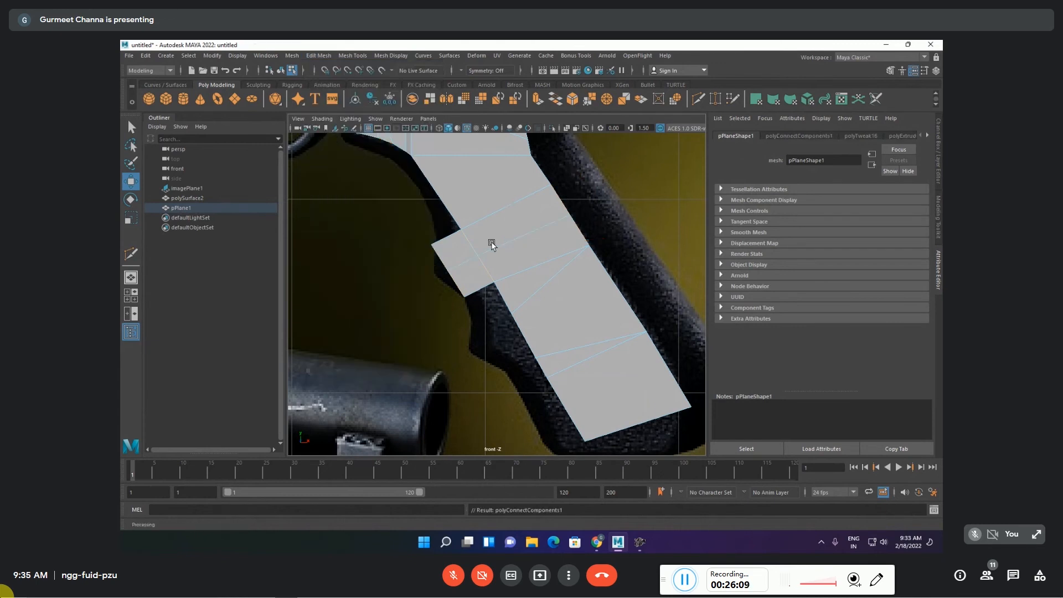
- Extrude the front border edge between the two cuts over the second finger bump, and connect an edge across that strip
{"action": "left_click", "coordinate": [520, 334]}
{"action": "left_click_drag", "start_coordinate": [594, 272], "coordinate": [557, 293], "text": "shift"}
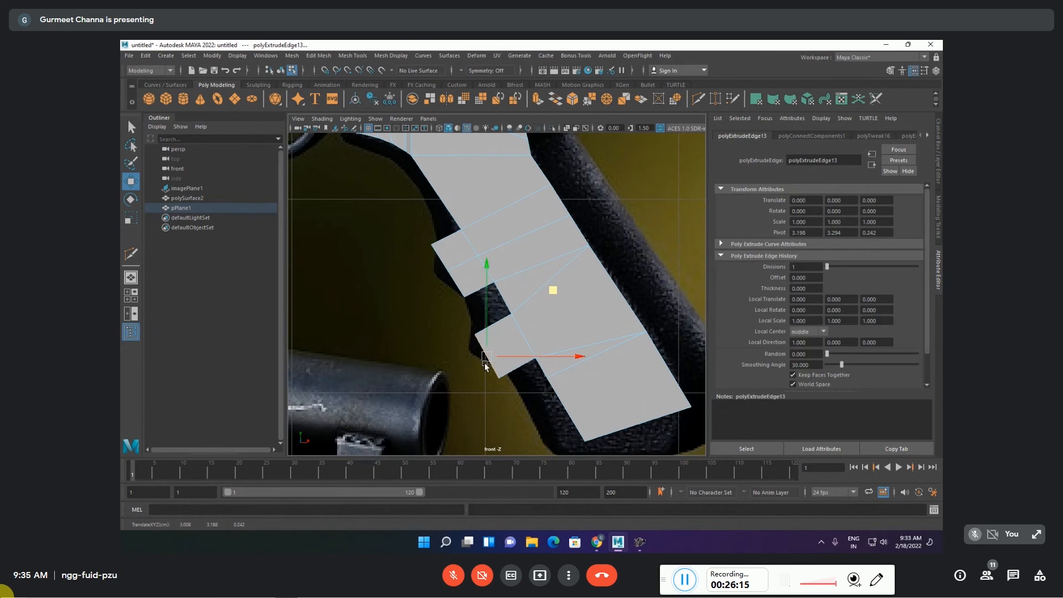
{"action": "left_click", "coordinate": [522, 336], "text": "shift"}
{"action": "left_click", "coordinate": [614, 286], "text": "shift"}
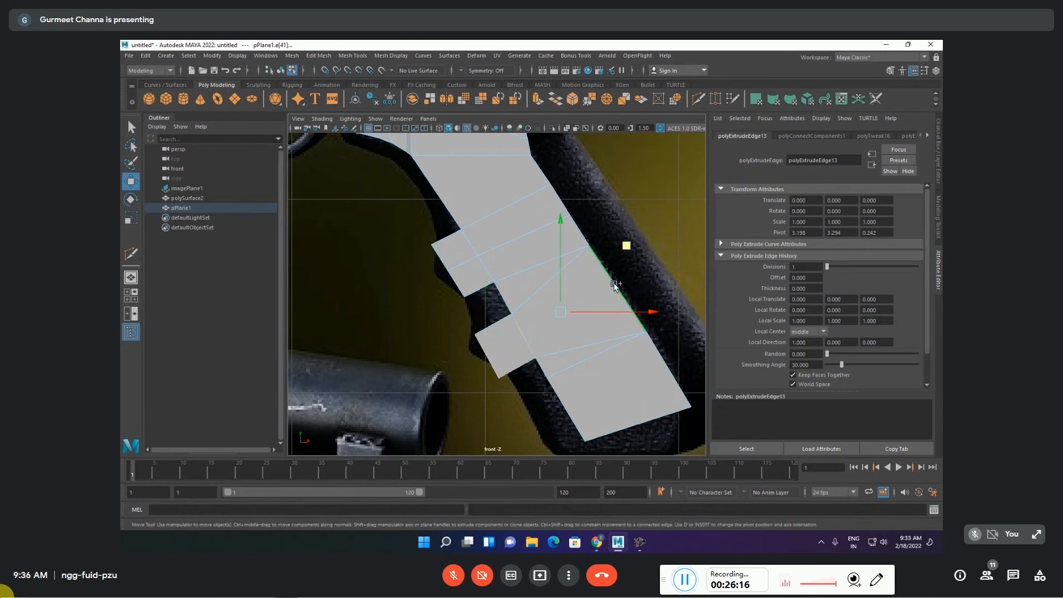
{"action": "key", "text": "g"}
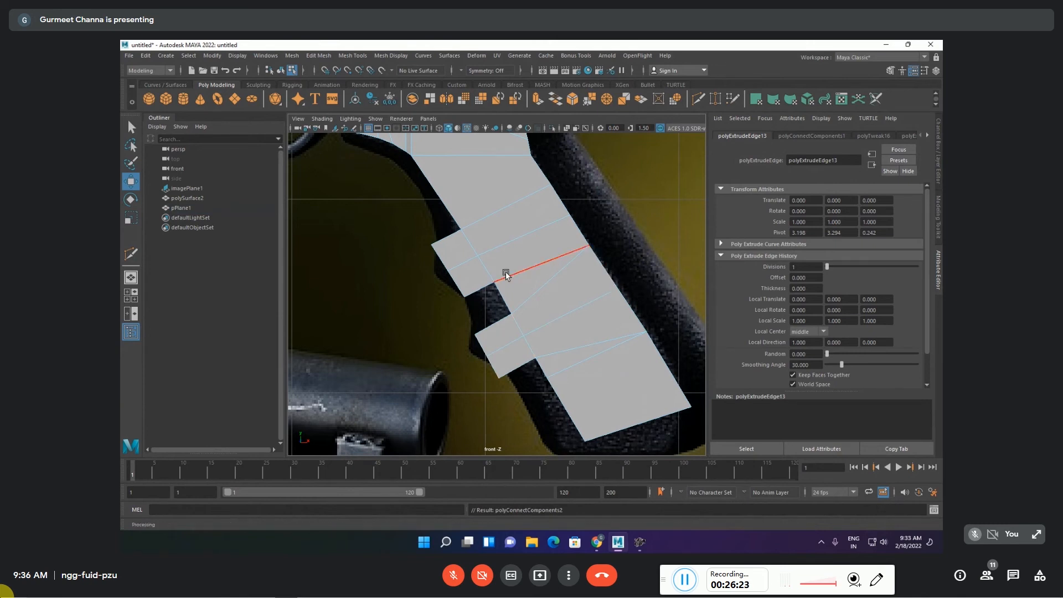
- Extrude the faces of the upper finger-bump strip together with an offset of 0.04
{"action": "scroll", "coordinate": [439, 237], "scroll_direction": "up", "scroll_amount": 2}
{"action": "middle_click_drag", "start_coordinate": [439, 237], "coordinate": [527, 269], "text": "alt"}
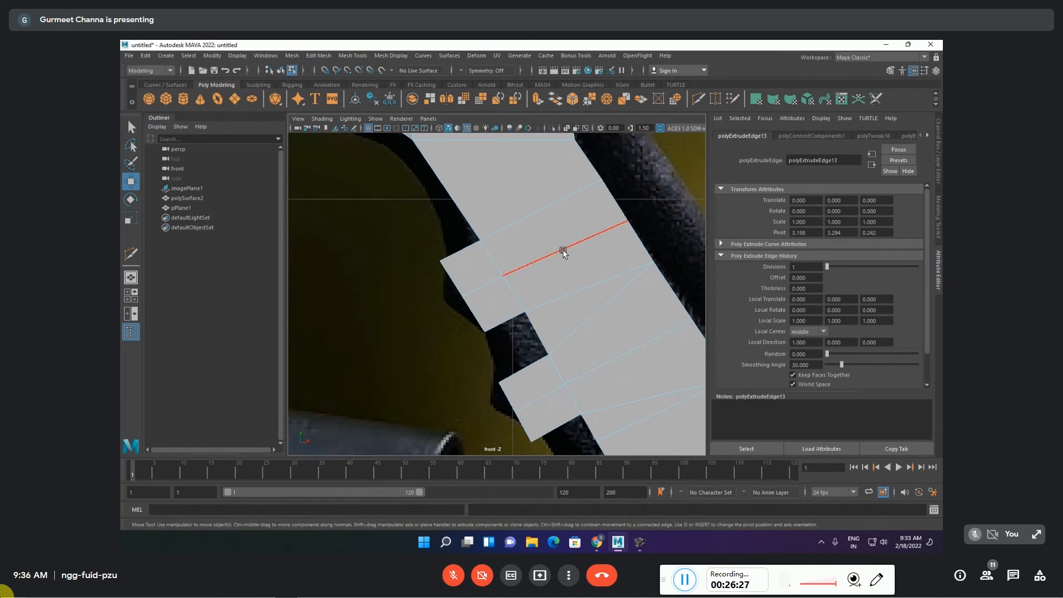
{"action": "key", "text": "F11"}
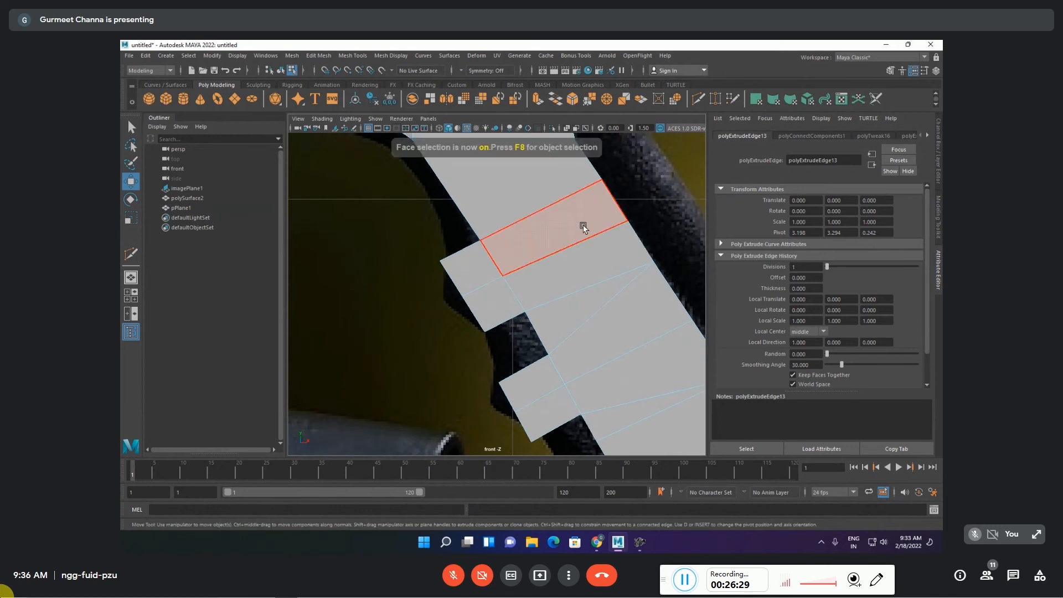
{"action": "left_click", "coordinate": [580, 228]}
{"action": "left_click", "coordinate": [498, 300], "text": "shift"}
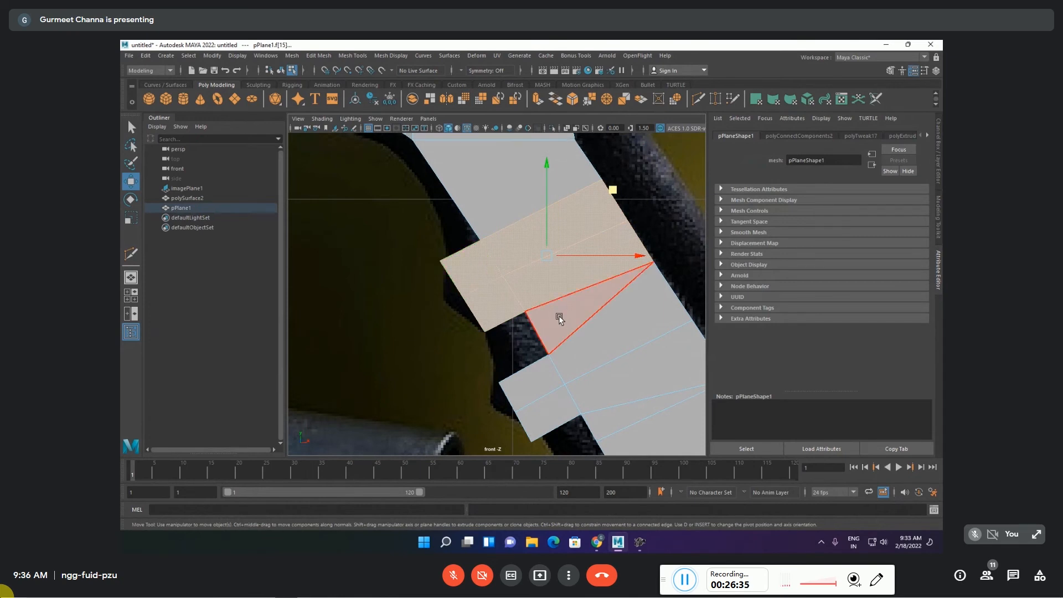
{"action": "key", "text": "ctrl+e"}
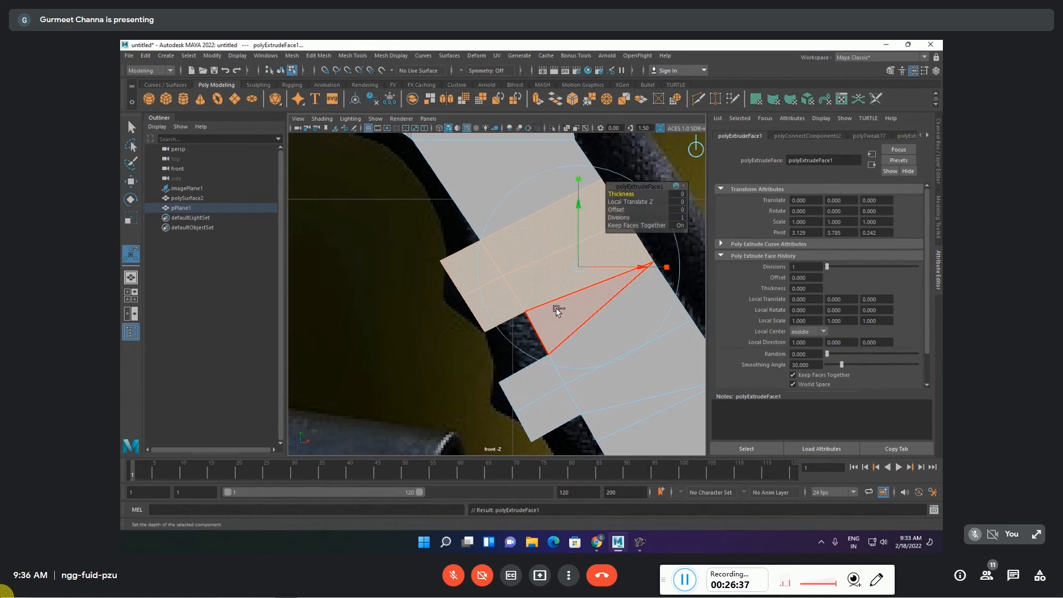
{"action": "left_click_drag", "start_coordinate": [616, 210], "coordinate": [619, 210]}
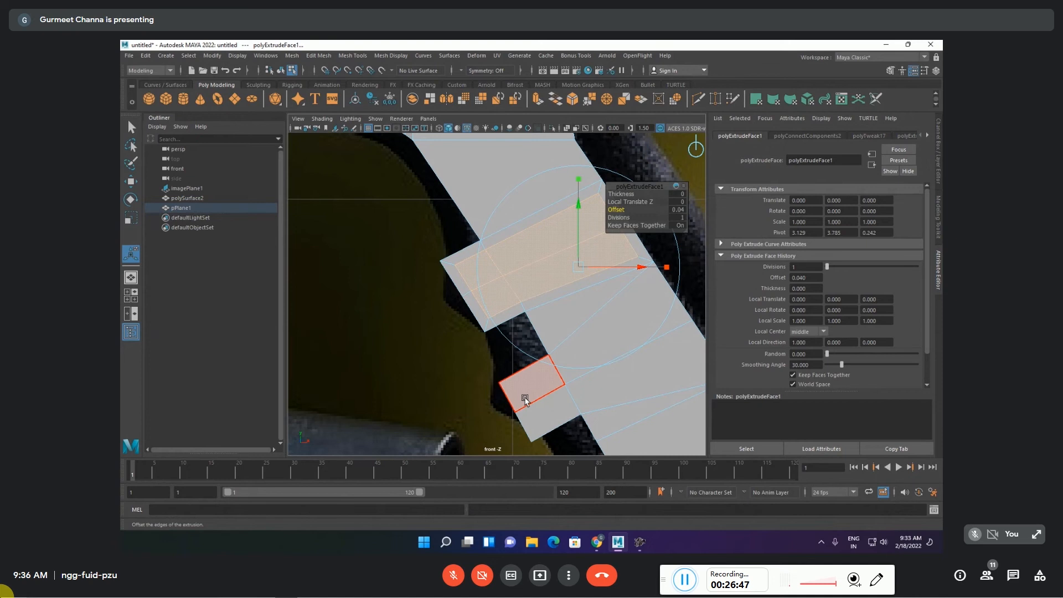
- Extrude the faces of the lower finger bump and the adjoining band across the grip with an offset of 0.04
{"action": "key", "text": "q"}
{"action": "left_click", "coordinate": [531, 399]}
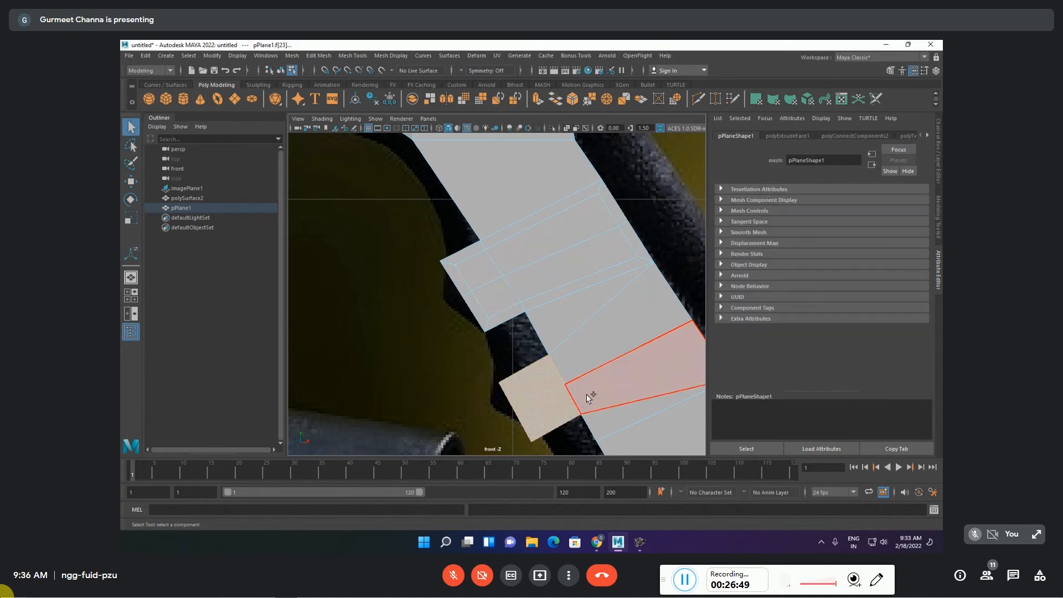
{"action": "key", "text": "ctrl+e"}
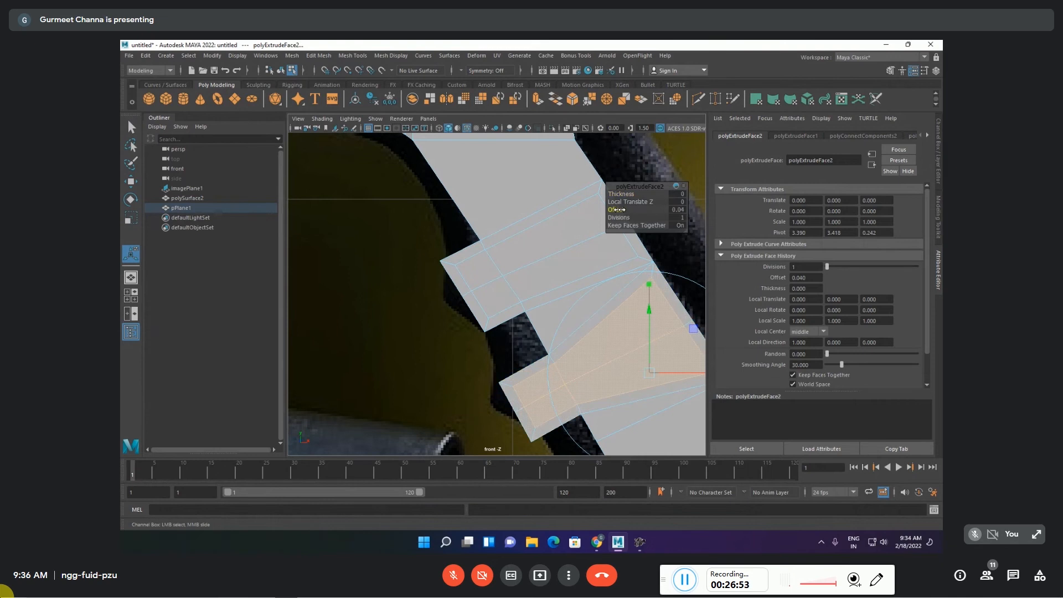
{"action": "left_click", "coordinate": [395, 354]}
- Delete the thin border faces along the grip's back edge beside both inset bands
{"action": "left_click", "coordinate": [635, 249]}
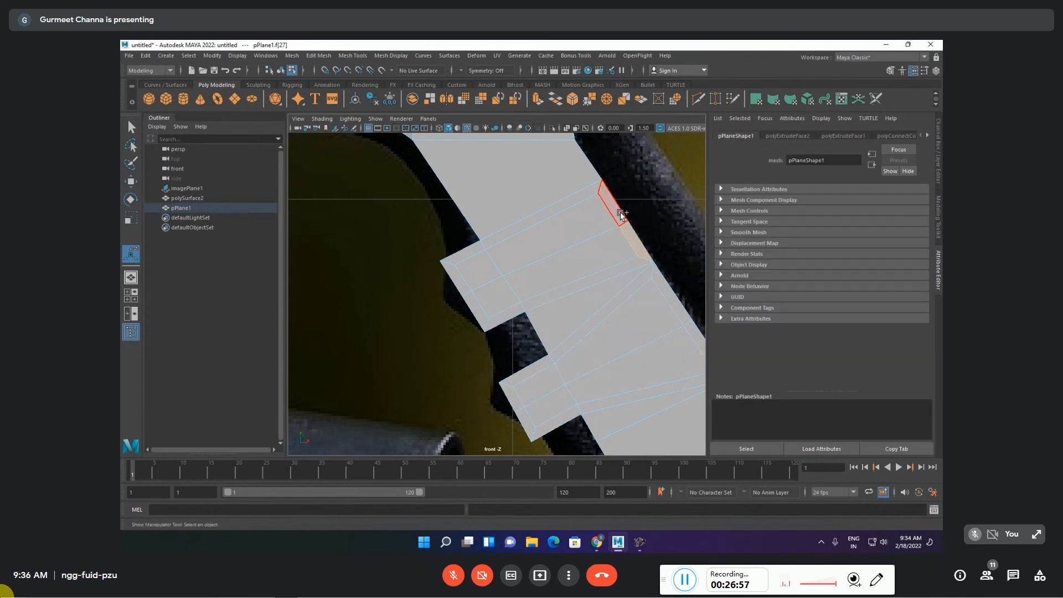
{"action": "key", "text": "Delete"}
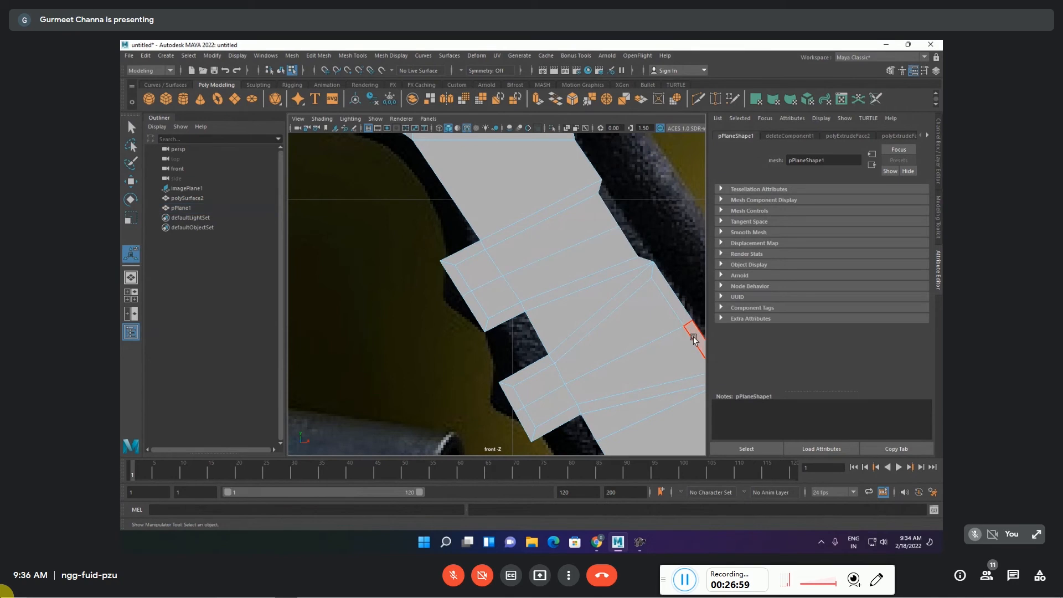
{"action": "middle_click_drag", "start_coordinate": [693, 339], "coordinate": [634, 327], "text": "alt"}
{"action": "left_click", "coordinate": [627, 300]}
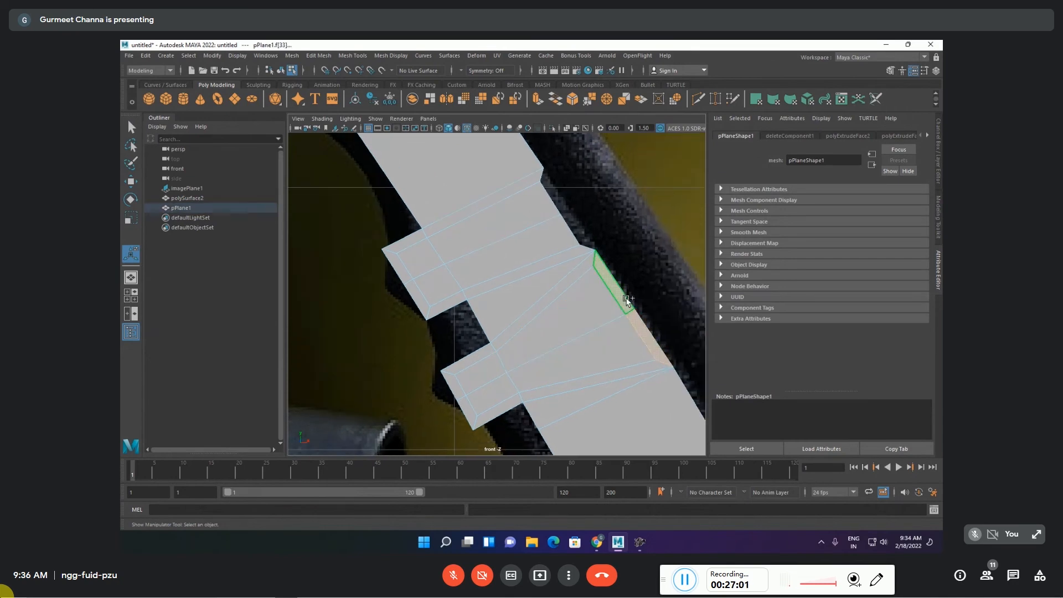
{"action": "key", "text": "Delete"}
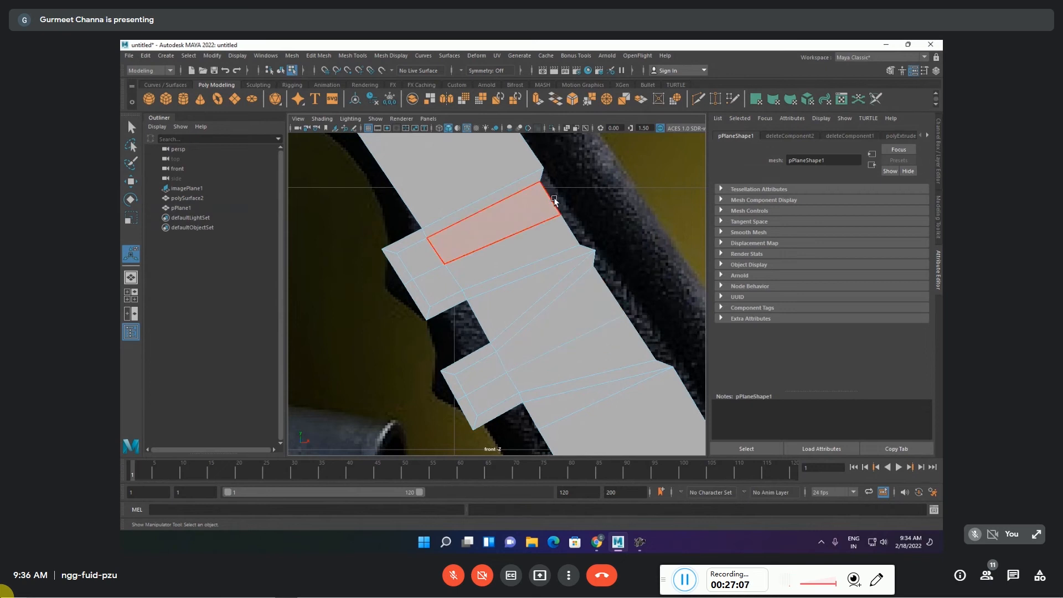
- Move the recessed edges on the grip's back side outward so its outline is straight again at both bands
{"action": "key", "text": "q"}
{"action": "key", "text": "F10"}
{"action": "left_click", "coordinate": [561, 221]}
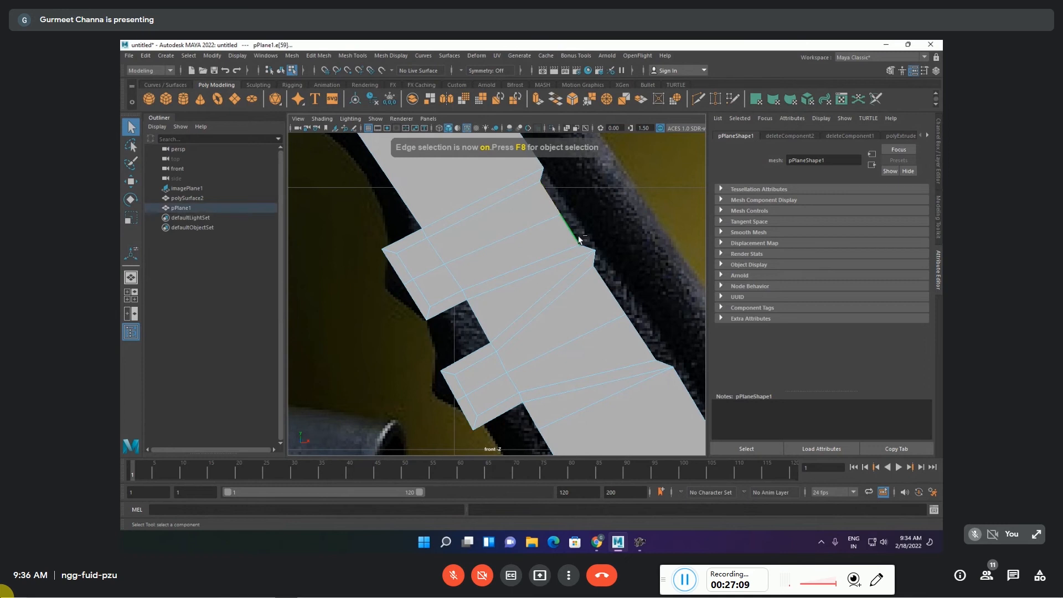
{"action": "key", "text": "w"}
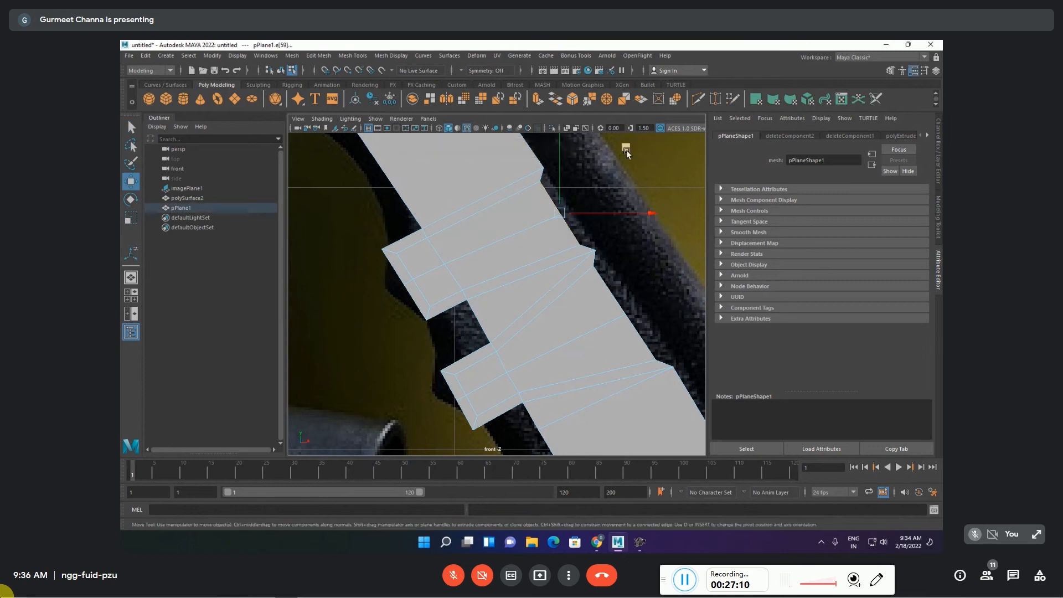
{"action": "left_click_drag", "start_coordinate": [629, 152], "coordinate": [637, 144]}
{"action": "left_click", "coordinate": [630, 314]}
{"action": "left_click", "coordinate": [632, 321], "text": "shift"}
{"action": "left_click_drag", "start_coordinate": [690, 248], "coordinate": [701, 241]}
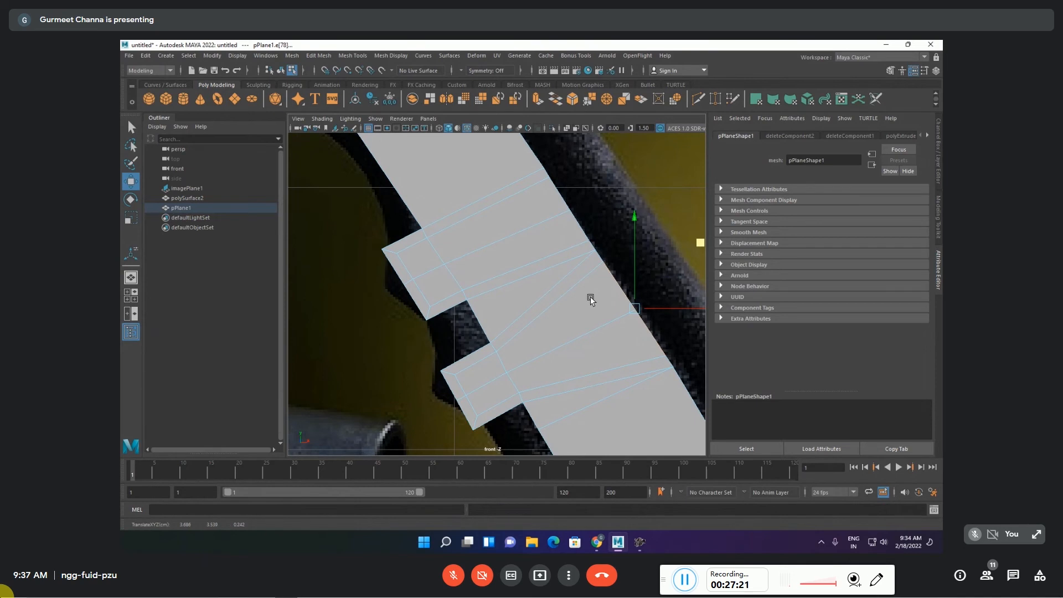
{"action": "left_click", "coordinate": [590, 299]}
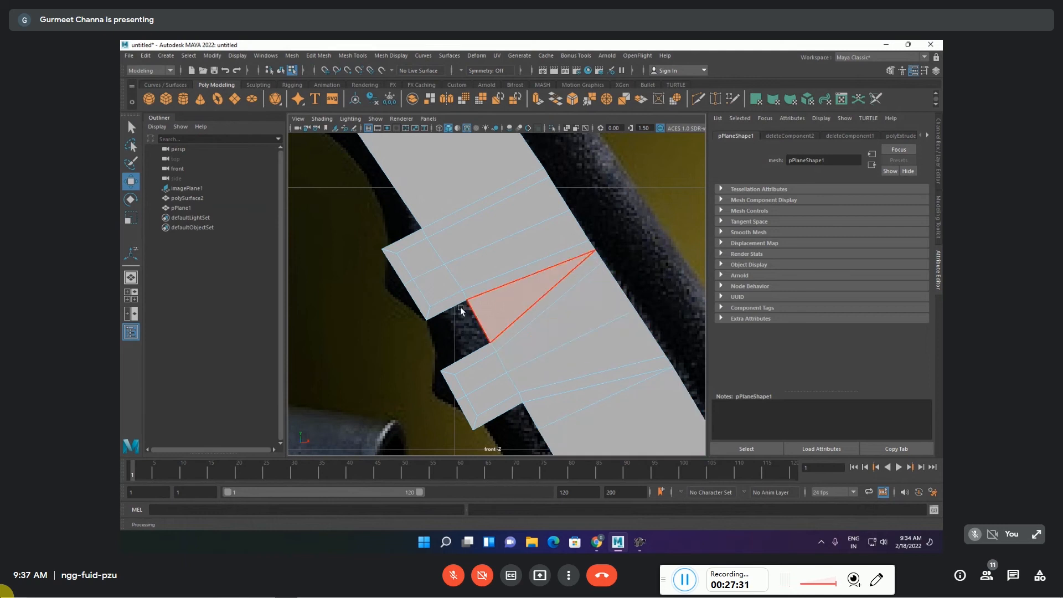
- Move the middle and upper outer vertices of the upper finger bump to round its square profile
{"action": "middle_click_drag", "start_coordinate": [428, 261], "coordinate": [500, 270], "text": "alt"}
{"action": "key", "text": "F9"}
{"action": "left_click", "coordinate": [497, 296]}
{"action": "left_click_drag", "start_coordinate": [547, 228], "coordinate": [534, 234]}
{"action": "left_click", "coordinate": [452, 255]}
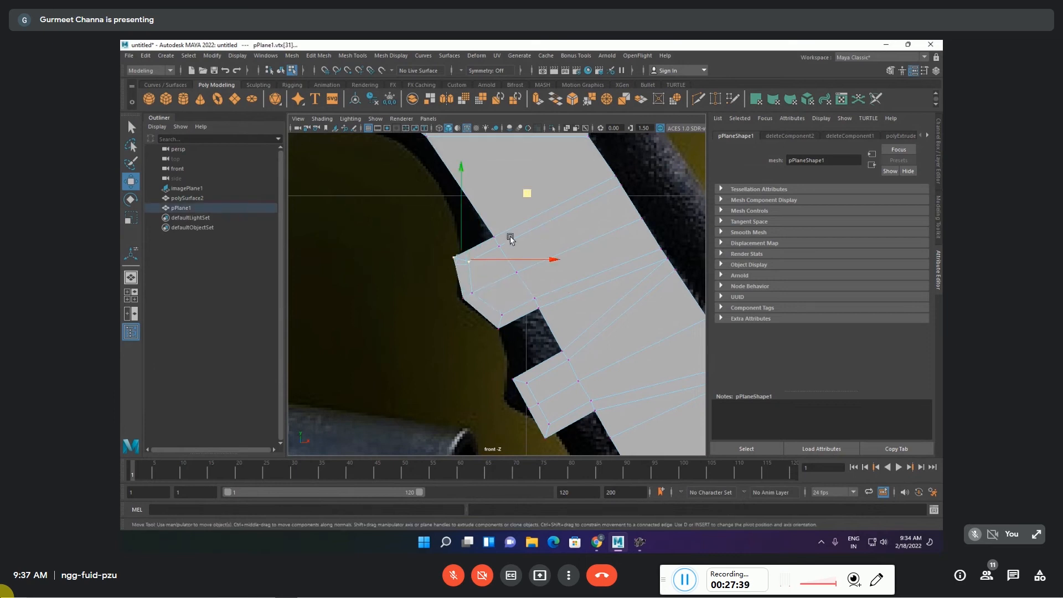
{"action": "left_click_drag", "start_coordinate": [529, 192], "coordinate": [537, 195]}
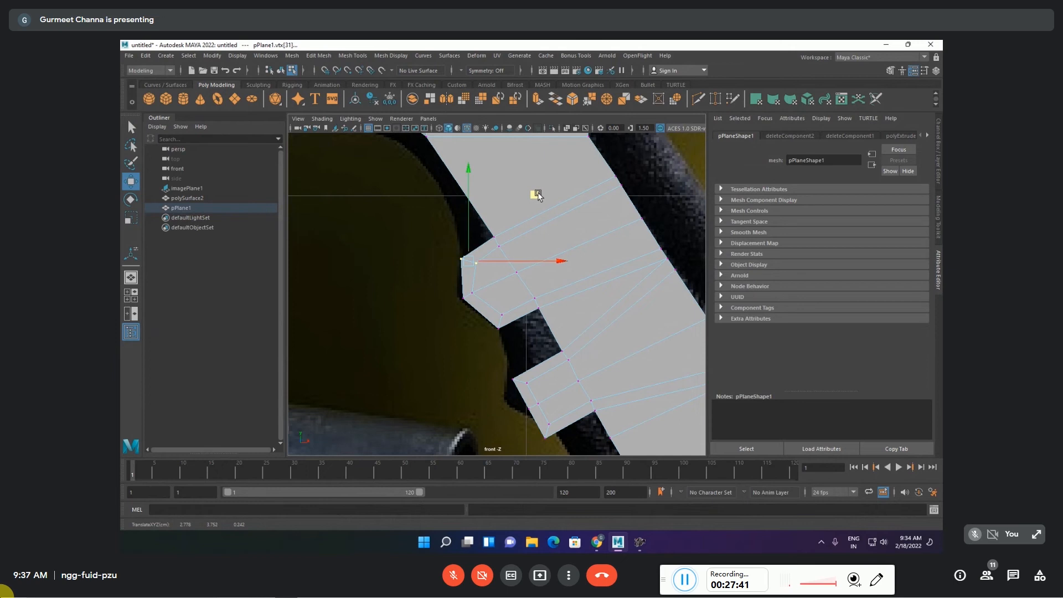
- Reposition the vertices where the upper finger bump joins the grip's front edge above and below
{"action": "left_click", "coordinate": [494, 239]}
{"action": "left_click_drag", "start_coordinate": [524, 237], "coordinate": [519, 238]}
{"action": "left_click", "coordinate": [535, 309]}
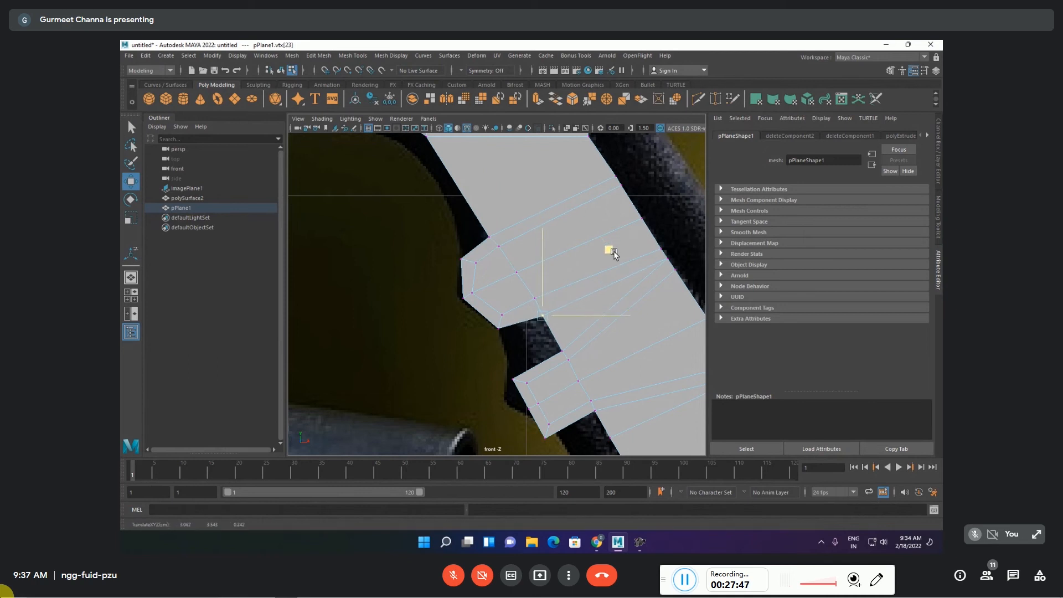
{"action": "left_click", "coordinate": [490, 236]}
{"action": "left_click_drag", "start_coordinate": [553, 174], "coordinate": [552, 167]}
- Nudge the upper bump's middle outer vertices, and shift all its outer vertices inward toward the grip
{"action": "left_click", "coordinate": [472, 293]}
{"action": "left_click_drag", "start_coordinate": [538, 226], "coordinate": [543, 226]}
{"action": "left_click_drag", "start_coordinate": [437, 255], "coordinate": [509, 330]}
{"action": "mouse_move", "coordinate": [546, 231]}
{"action": "left_mouse_down"}
{"action": "mouse_move", "coordinate": [588, 205]}
{"action": "mouse_move", "coordinate": [563, 224]}
{"action": "left_mouse_up"}
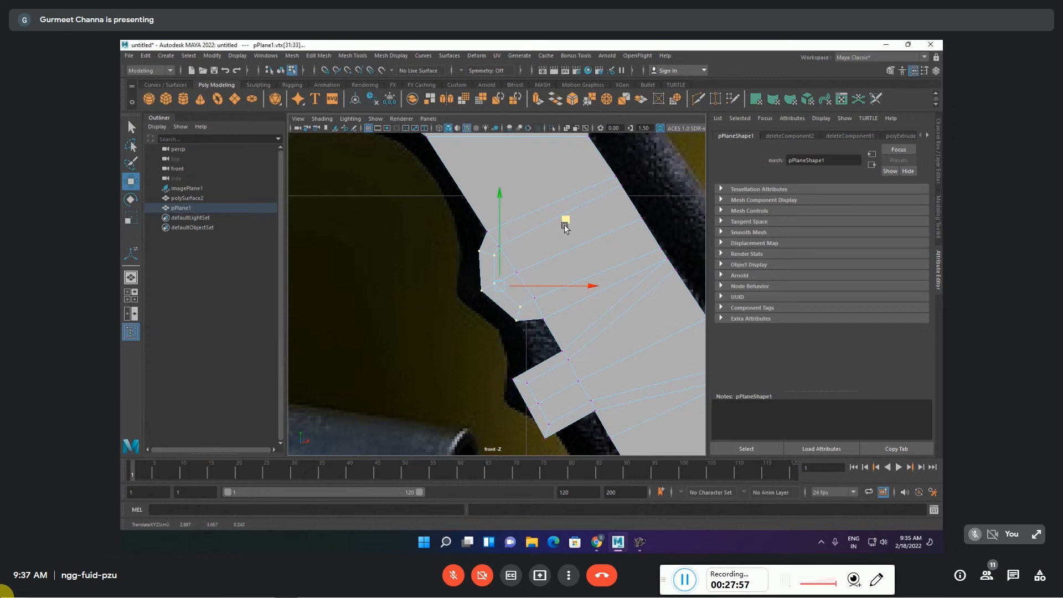
- Lower the junction vertex beneath the upper bump and shift the one above it outward to smooth both transitions
{"action": "left_click", "coordinate": [524, 336]}
{"action": "scroll", "coordinate": [520, 332], "scroll_direction": "down", "scroll_amount": 5}
{"action": "scroll", "coordinate": [520, 332], "scroll_direction": "up", "scroll_amount": 10}
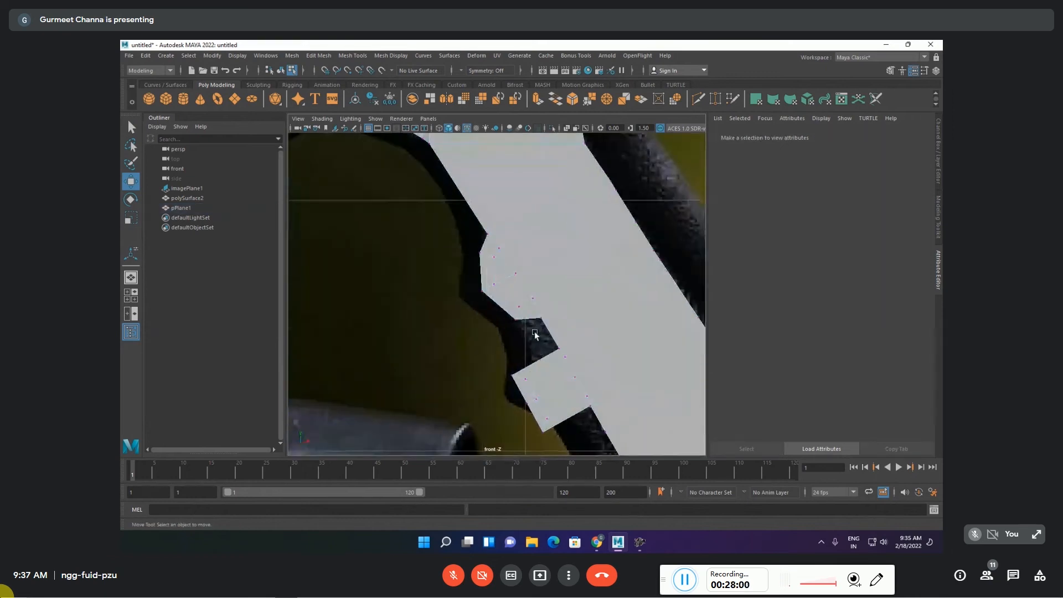
{"action": "left_click", "coordinate": [545, 317]}
{"action": "left_click_drag", "start_coordinate": [607, 254], "coordinate": [602, 265]}
{"action": "left_click", "coordinate": [483, 232]}
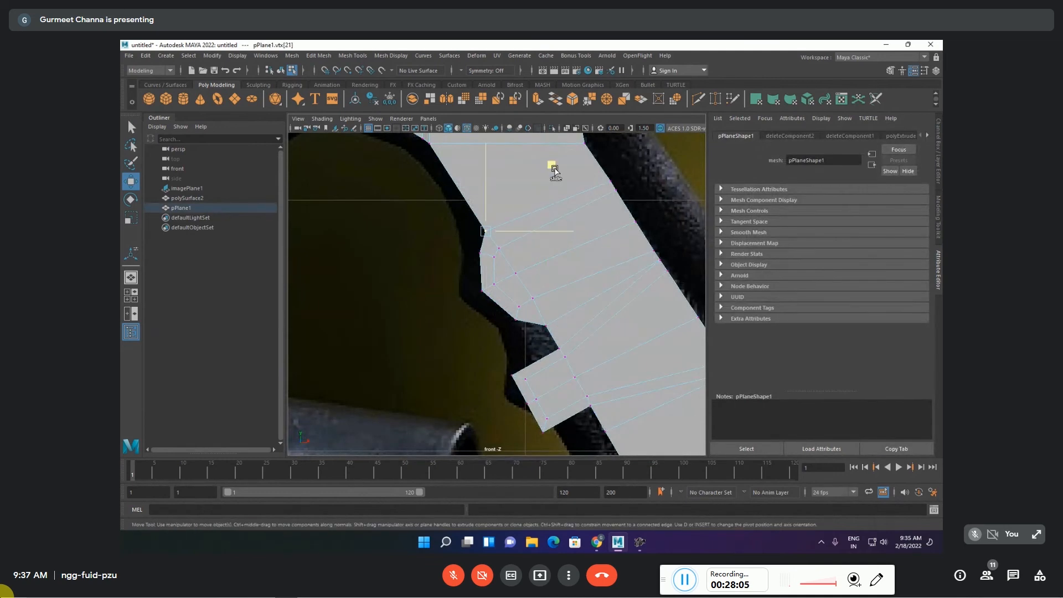
- Adjust the top and bottom inner-loop vertices of the upper bump to follow the reshaped outline
{"action": "left_click", "coordinate": [498, 247]}
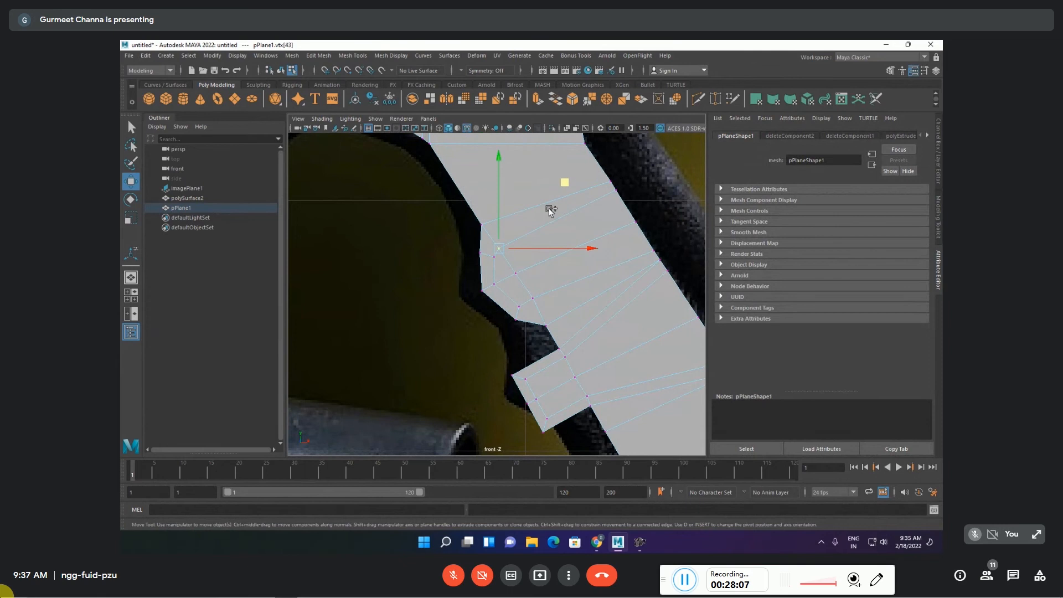
{"action": "left_click", "coordinate": [532, 298]}
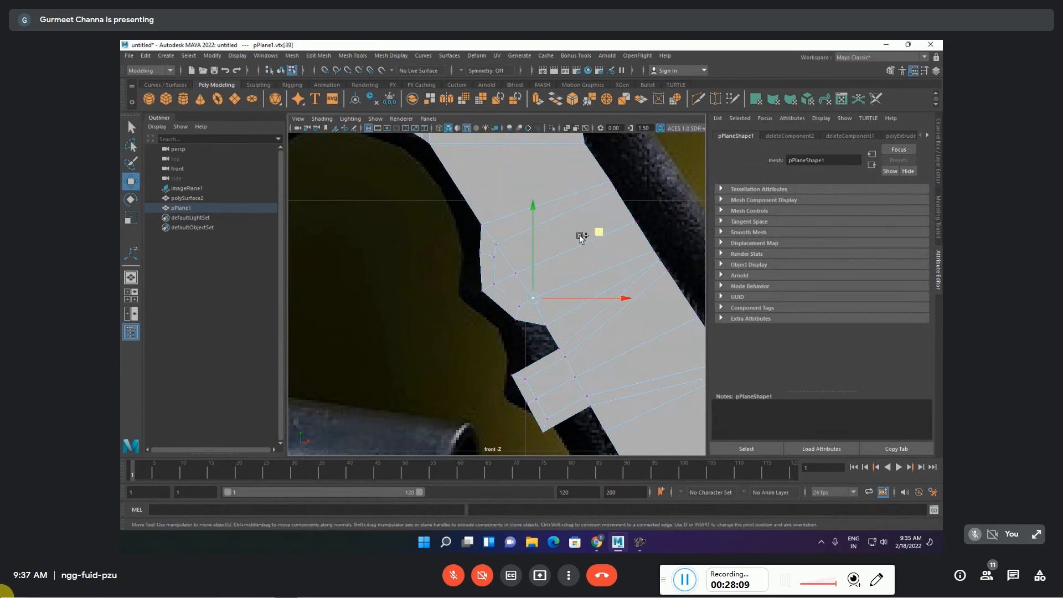
{"action": "left_click_drag", "start_coordinate": [598, 229], "coordinate": [602, 237]}
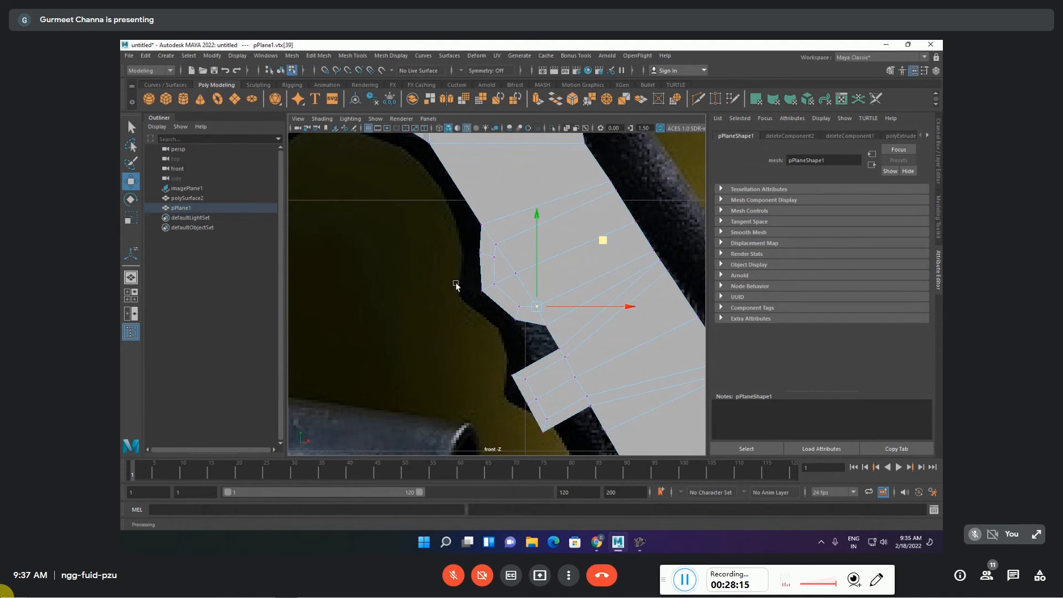
{"action": "left_click", "coordinate": [479, 252]}
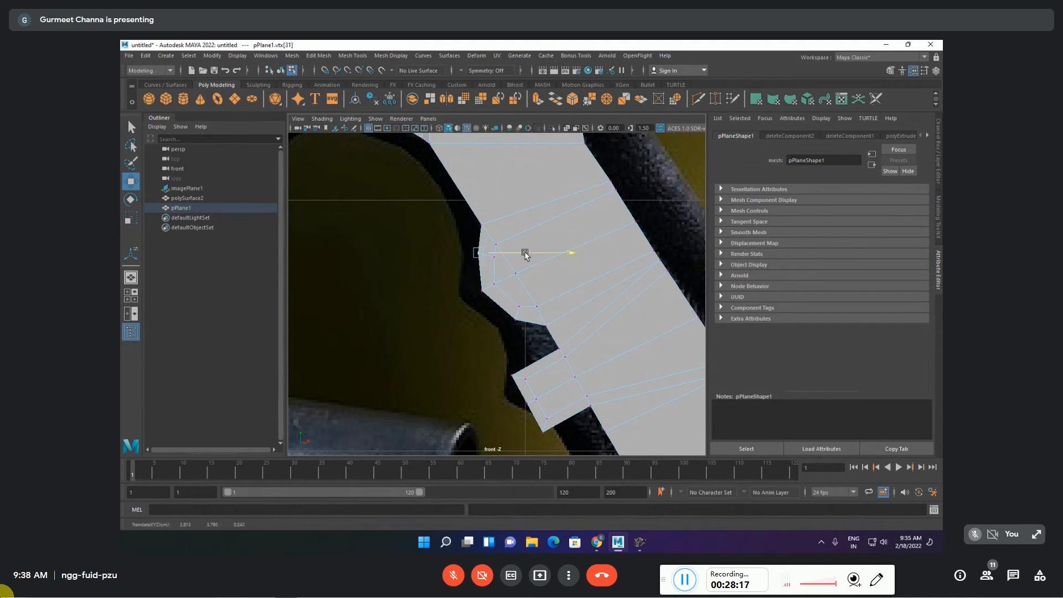
- Connect the upper bump's upper-left inner vertex to the middle vertex on the grip side of its inner loop
{"action": "scroll", "coordinate": [520, 257], "scroll_direction": "up", "scroll_amount": 3}
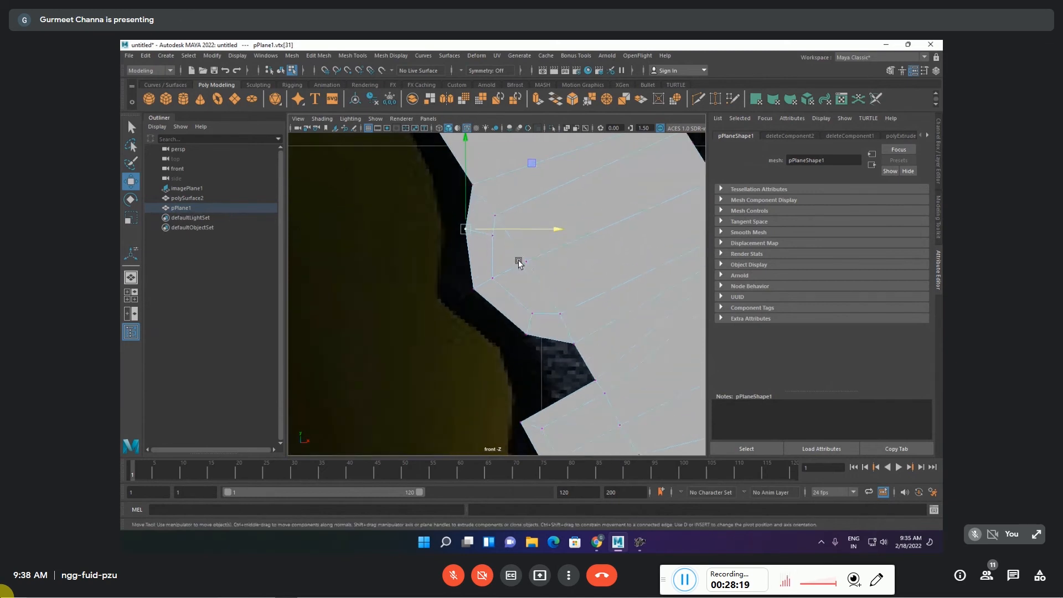
{"action": "left_click", "coordinate": [492, 235]}
{"action": "left_click", "coordinate": [525, 261], "text": "shift"}
{"action": "left_click", "coordinate": [352, 56]}
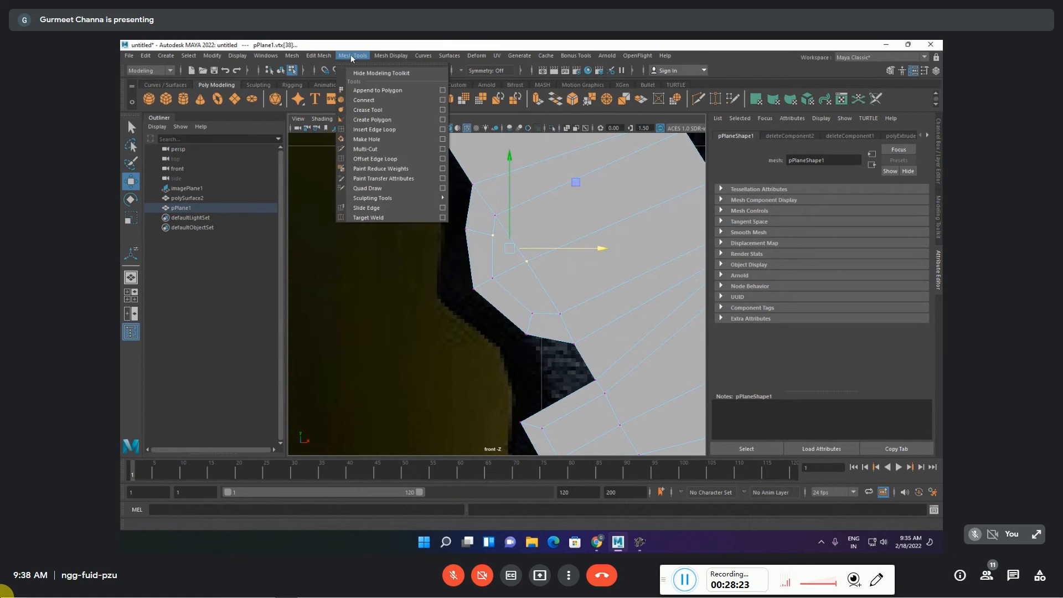
{"action": "mouse_move", "coordinate": [318, 55]}
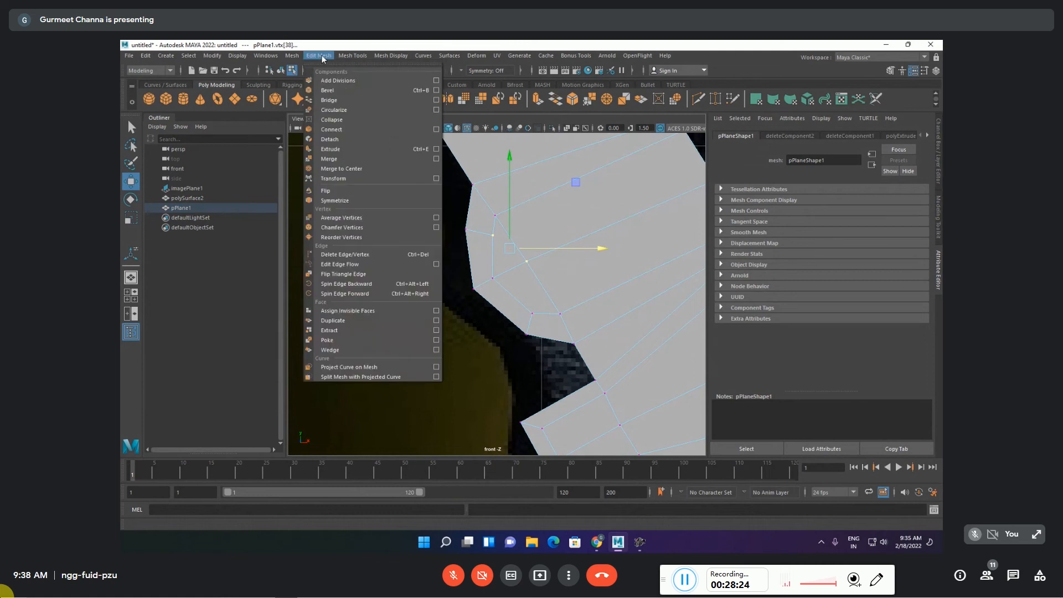
{"action": "left_click", "coordinate": [332, 130]}
- Connect the upper bump's lower inner vertex to the same middle vertex on the grip side
{"action": "left_click", "coordinate": [523, 317]}
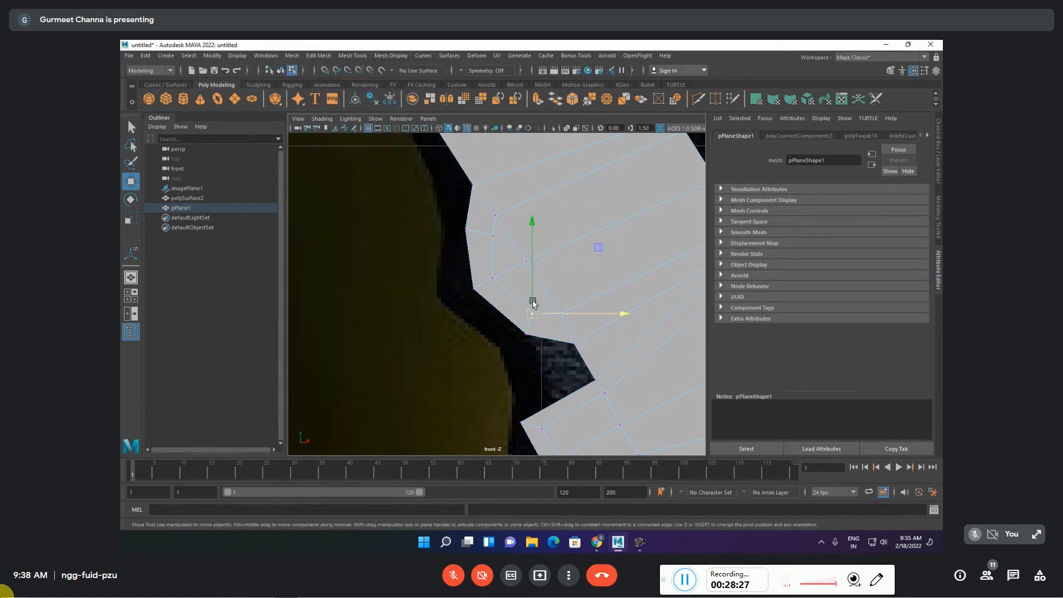
{"action": "left_click", "coordinate": [526, 261], "text": "ctrl"}
{"action": "key", "text": "a"}
{"action": "key", "text": "q"}
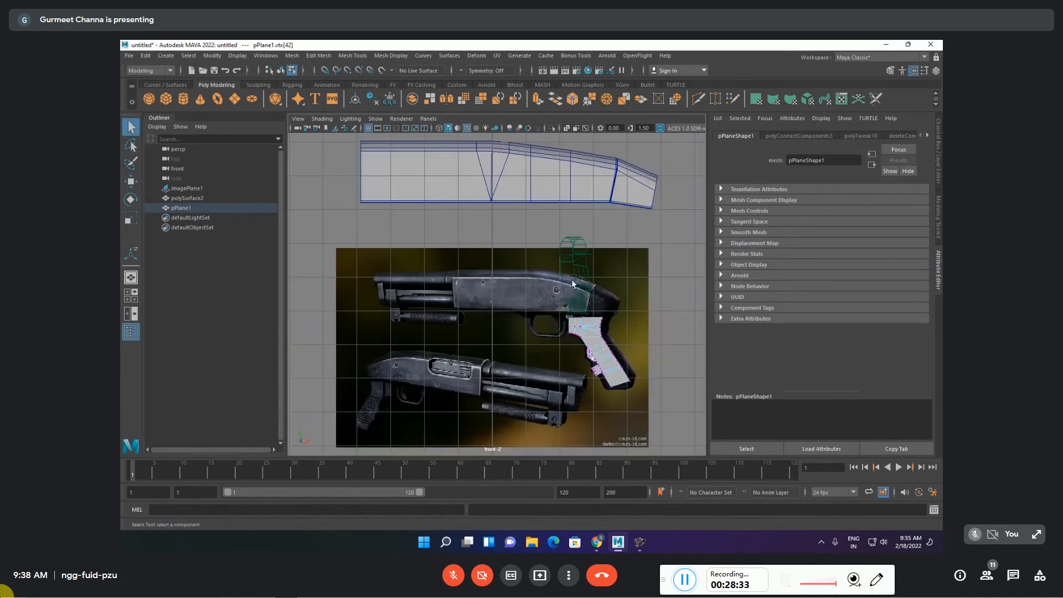
{"action": "scroll", "coordinate": [574, 282], "scroll_direction": "down", "scroll_amount": 4}
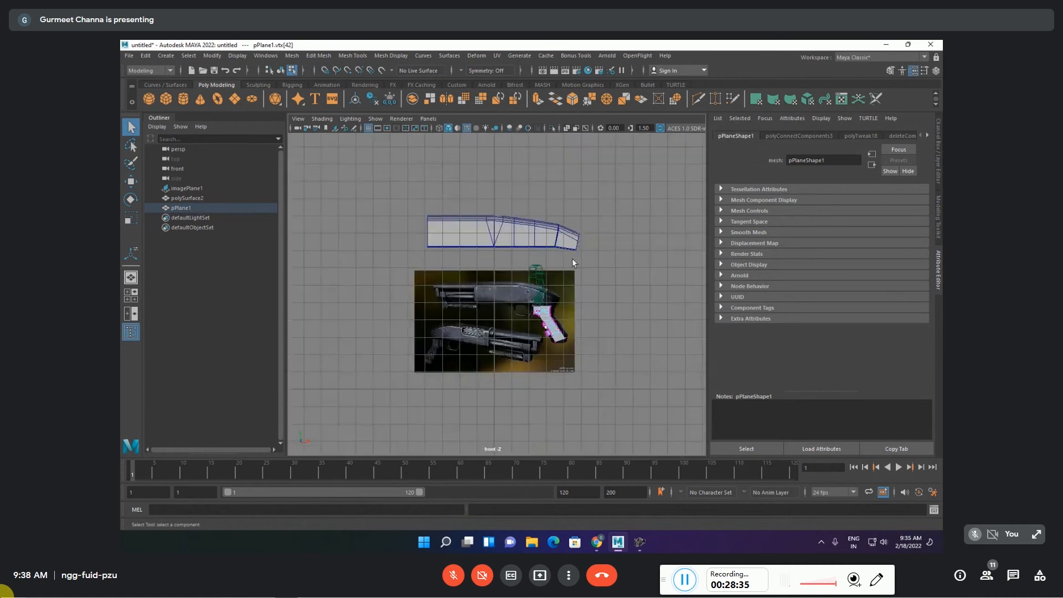
{"action": "scroll", "coordinate": [547, 291], "scroll_direction": "up", "scroll_amount": 1}
{"action": "middle_click_drag", "start_coordinate": [573, 242], "coordinate": [463, 221], "text": "alt"}
{"action": "scroll", "coordinate": [450, 285], "scroll_direction": "up", "scroll_amount": 4}
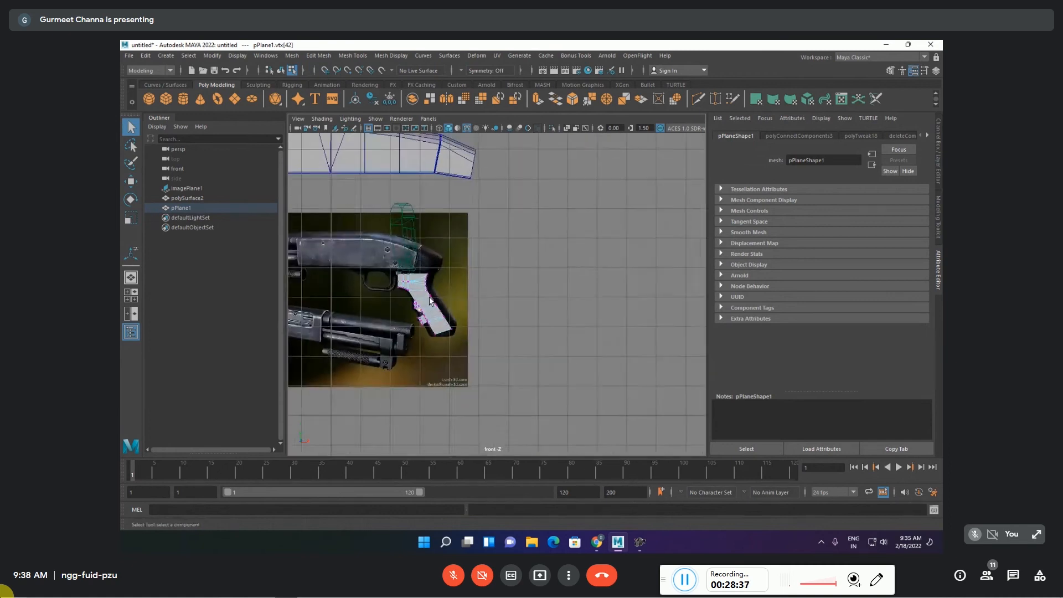
{"action": "scroll", "coordinate": [423, 290], "scroll_direction": "up", "scroll_amount": 5}
{"action": "middle_click_drag", "start_coordinate": [338, 303], "coordinate": [576, 306], "text": "alt"}
{"action": "scroll", "coordinate": [531, 324], "scroll_direction": "up", "scroll_amount": 6}
{"action": "scroll", "coordinate": [525, 357], "scroll_direction": "up", "scroll_amount": 1}
{"action": "middle_click_drag", "start_coordinate": [526, 357], "coordinate": [480, 205], "text": "alt"}
{"action": "scroll", "coordinate": [524, 299], "scroll_direction": "down", "scroll_amount": 5}
{"action": "scroll", "coordinate": [524, 296], "scroll_direction": "up", "scroll_amount": 5}
{"action": "left_click", "coordinate": [523, 265], "text": "shift"}
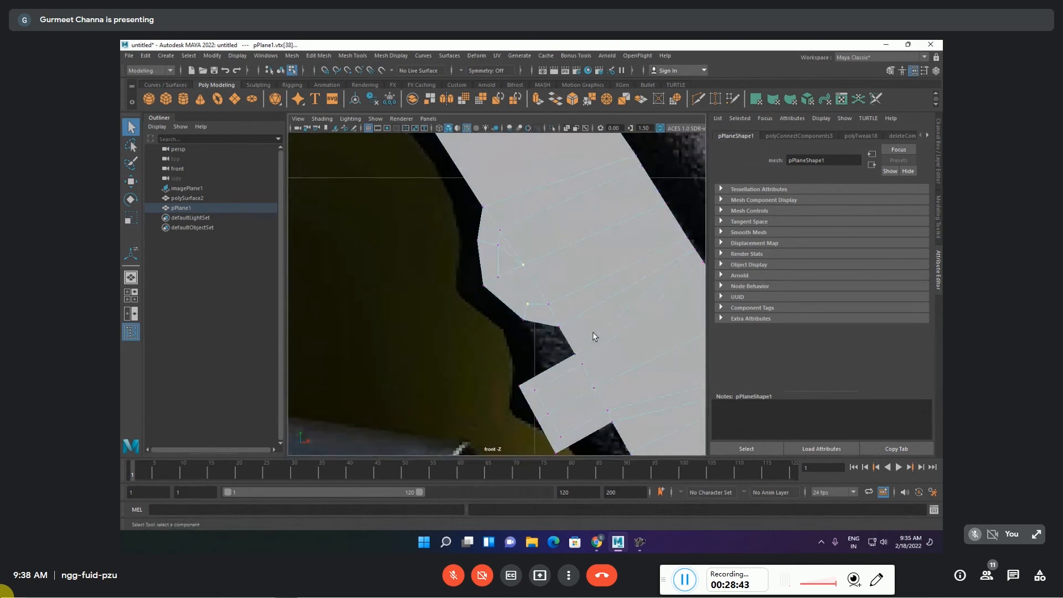
{"action": "key", "text": "g"}
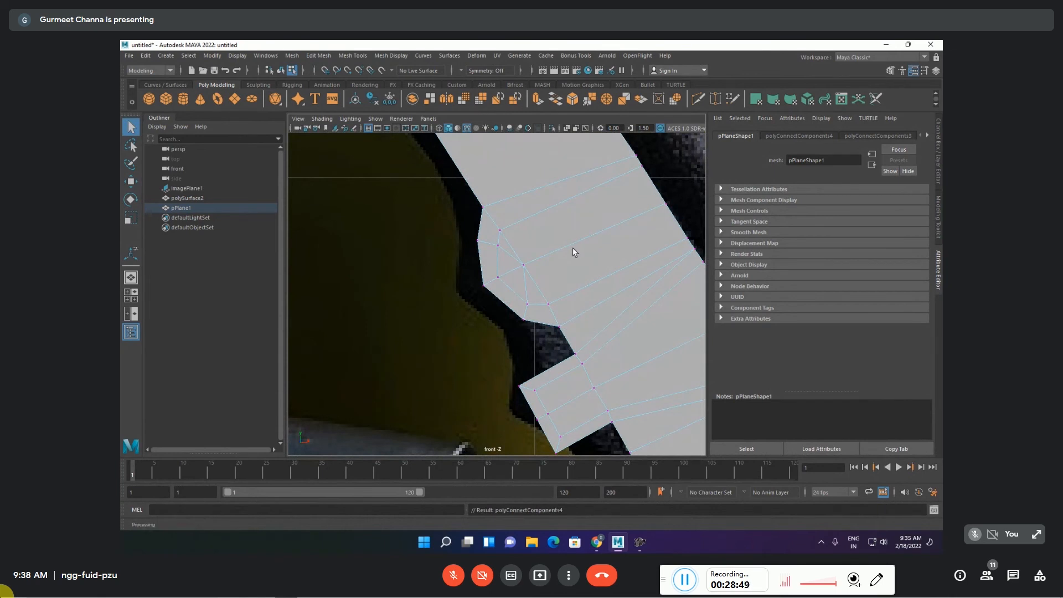
- Delete the redundant inner-loop edges in the upper bump and the surplus edge running across the grip
{"action": "key", "text": "F10"}
{"action": "left_click", "coordinate": [533, 308], "text": "shift"}
{"action": "left_click", "coordinate": [516, 291], "text": "shift"}
{"action": "left_click", "coordinate": [501, 256], "text": "shift"}
{"action": "left_click", "coordinate": [503, 229], "text": "shift"}
{"action": "left_click", "coordinate": [513, 221], "text": "shift"}
{"action": "left_click", "coordinate": [651, 263], "text": "shift"}
{"action": "key", "text": "Delete"}
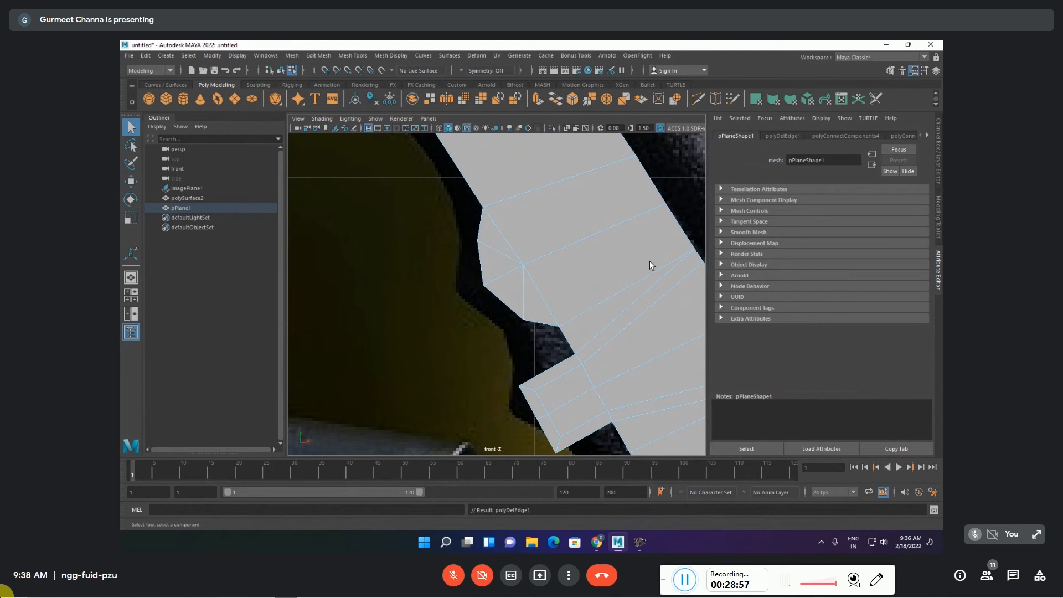
- Move the lower bump's upper and lower outer corners with their inner-loop vertices to round off its square outline
{"action": "middle_click_drag", "start_coordinate": [645, 327], "coordinate": [533, 222], "text": "alt"}
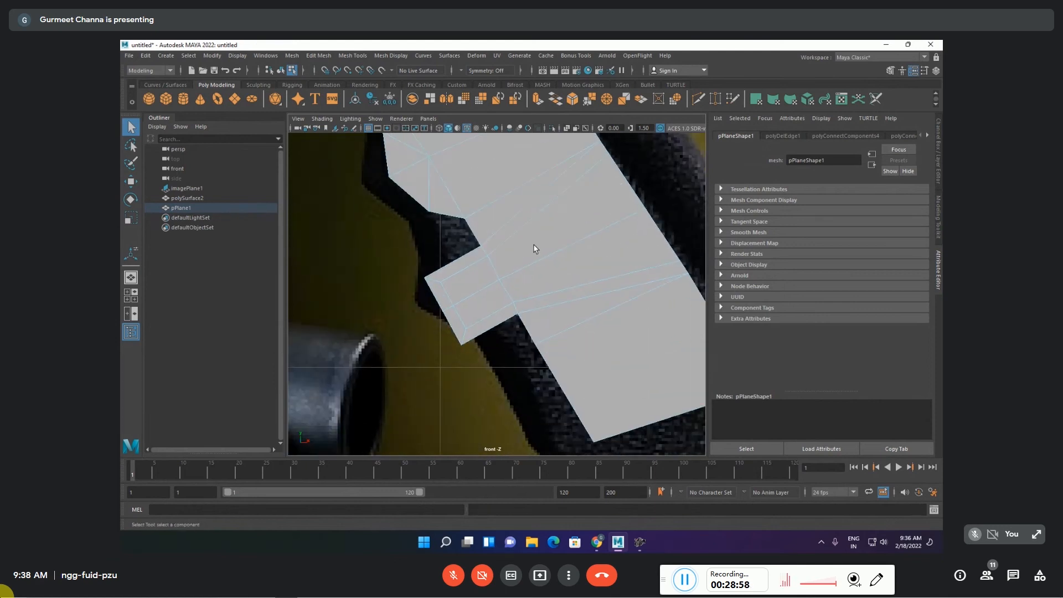
{"action": "key", "text": "space"}
{"action": "key", "text": "space"}
{"action": "scroll", "coordinate": [446, 280], "scroll_direction": "up", "scroll_amount": 5}
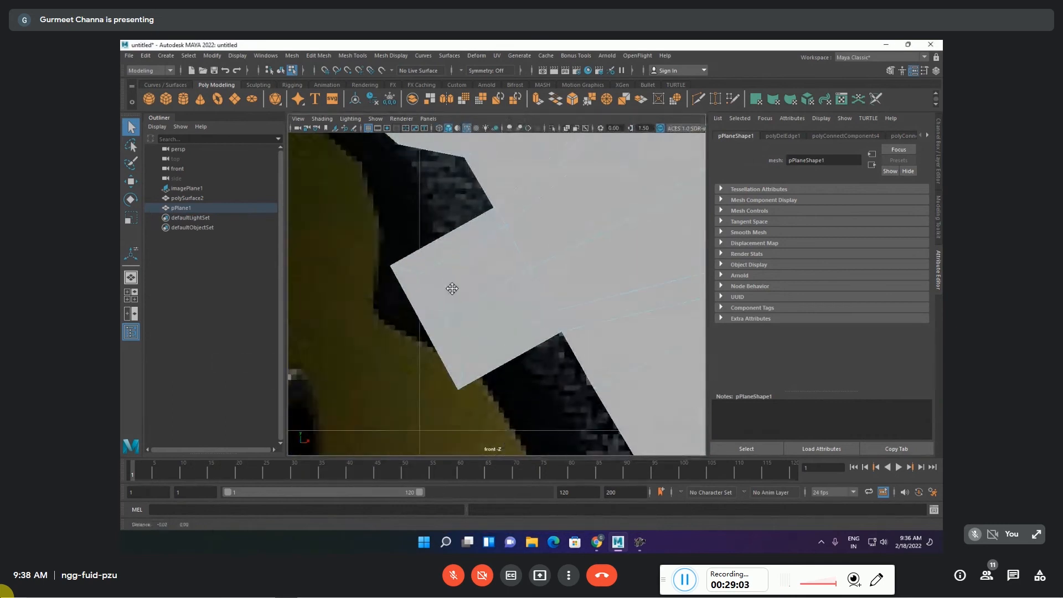
{"action": "scroll", "coordinate": [465, 302], "scroll_direction": "down", "scroll_amount": 10}
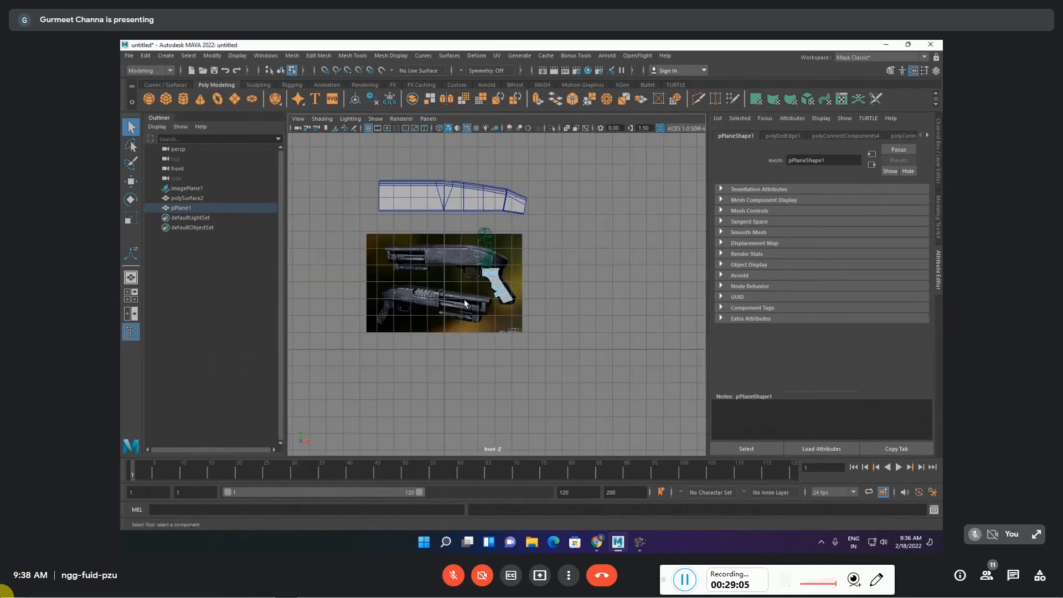
{"action": "scroll", "coordinate": [464, 304], "scroll_direction": "up", "scroll_amount": 10}
{"action": "scroll", "coordinate": [464, 300], "scroll_direction": "up", "scroll_amount": 4}
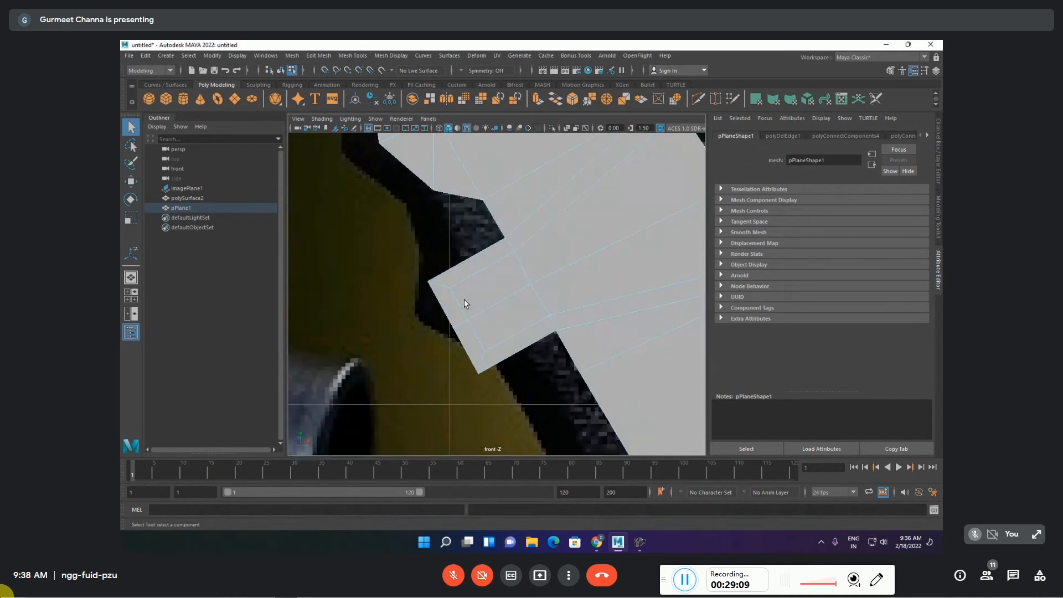
{"action": "key", "text": "F9"}
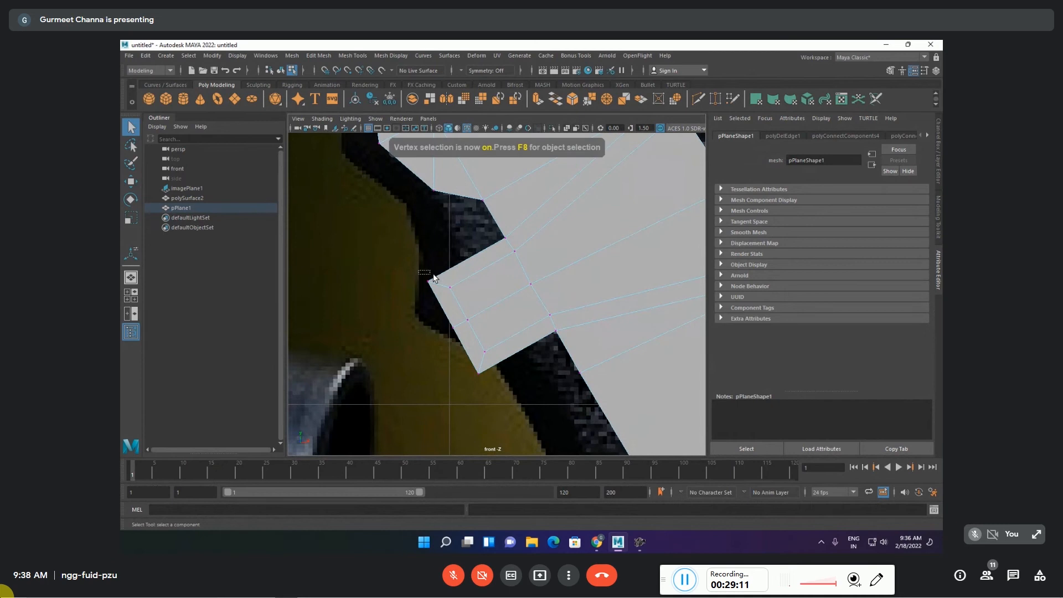
{"action": "key", "text": "w"}
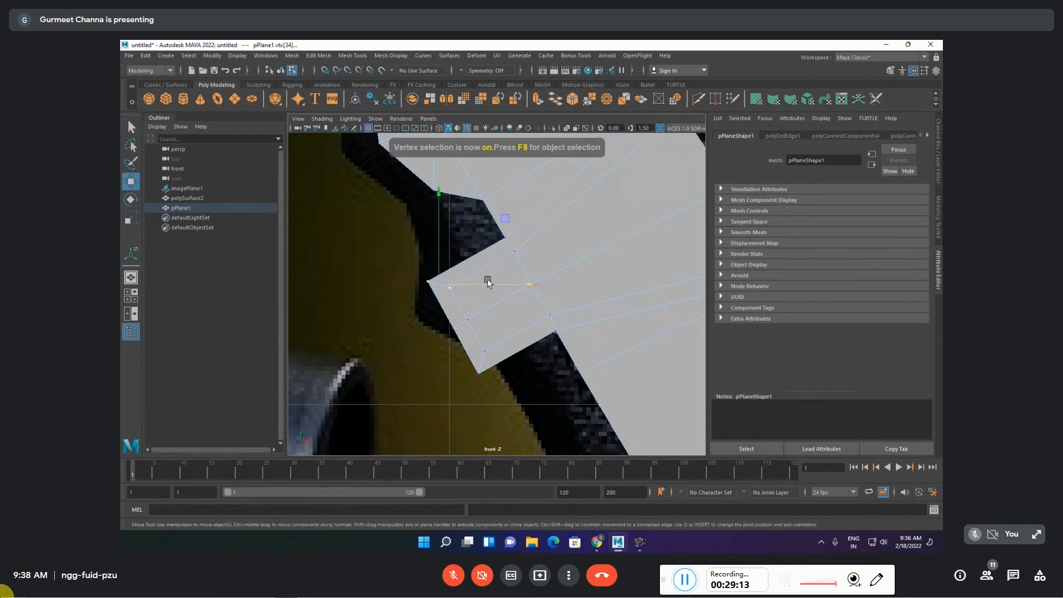
{"action": "left_click_drag", "start_coordinate": [527, 285], "coordinate": [529, 223]}
{"action": "left_click_drag", "start_coordinate": [495, 341], "coordinate": [463, 397]}
{"action": "left_click_drag", "start_coordinate": [552, 300], "coordinate": [563, 287]}
- Shift all of the lower bump's outer and inner-loop vertices together up and in toward the grip
{"action": "left_click_drag", "start_coordinate": [444, 266], "coordinate": [509, 381]}
{"action": "left_click_drag", "start_coordinate": [497, 321], "coordinate": [546, 230]}
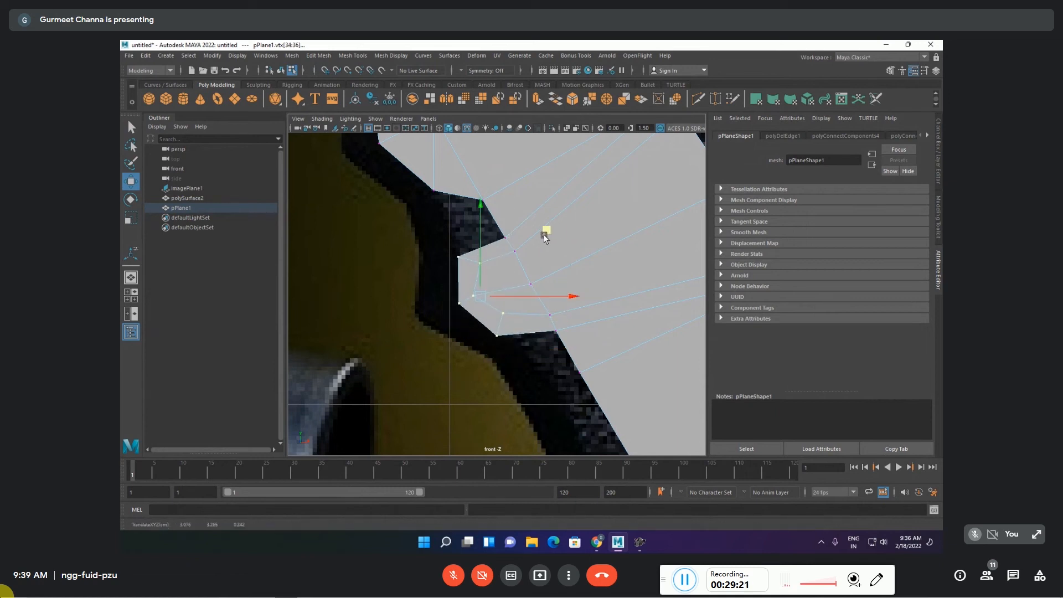
{"action": "scroll", "coordinate": [492, 248], "scroll_direction": "up", "scroll_amount": 1}
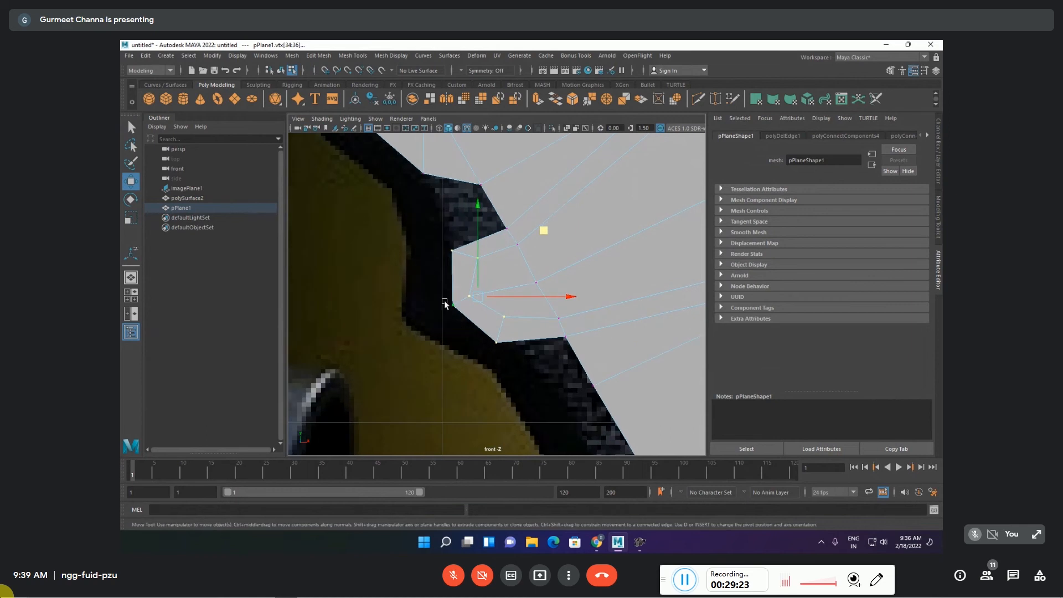
- Move the two outline vertices in the notch between the bumps to smooth the transition along the reference contour
{"action": "left_click", "coordinate": [506, 228]}
{"action": "left_click_drag", "start_coordinate": [571, 165], "coordinate": [564, 147], "text": "ctrl+shift"}
{"action": "scroll", "coordinate": [515, 225], "scroll_direction": "down", "scroll_amount": 4}
{"action": "scroll", "coordinate": [482, 263], "scroll_direction": "up", "scroll_amount": 3}
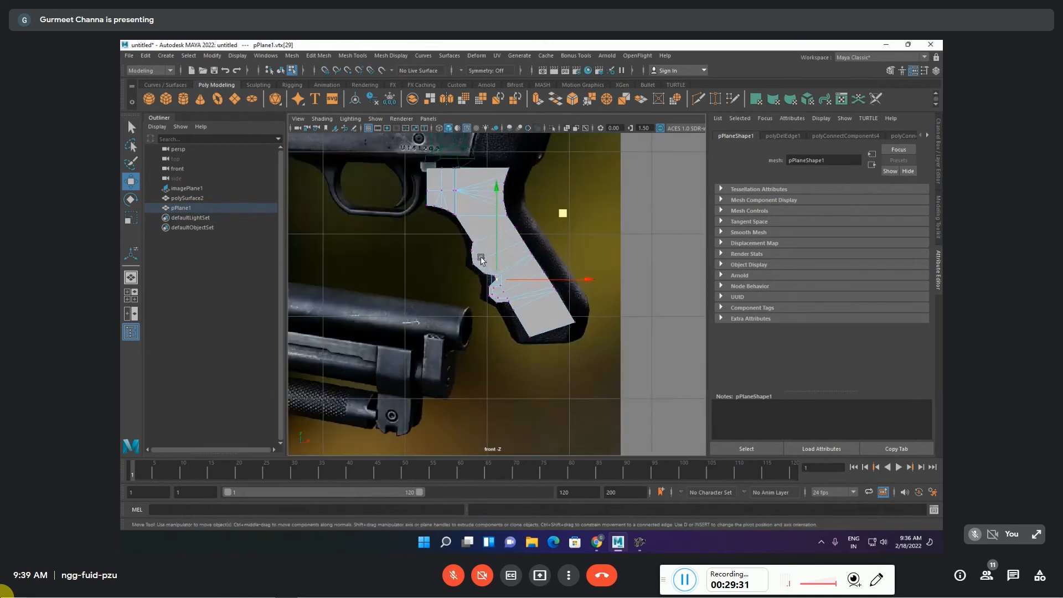
{"action": "scroll", "coordinate": [482, 262], "scroll_direction": "up", "scroll_amount": 2}
{"action": "left_click", "coordinate": [490, 246], "text": "shift"}
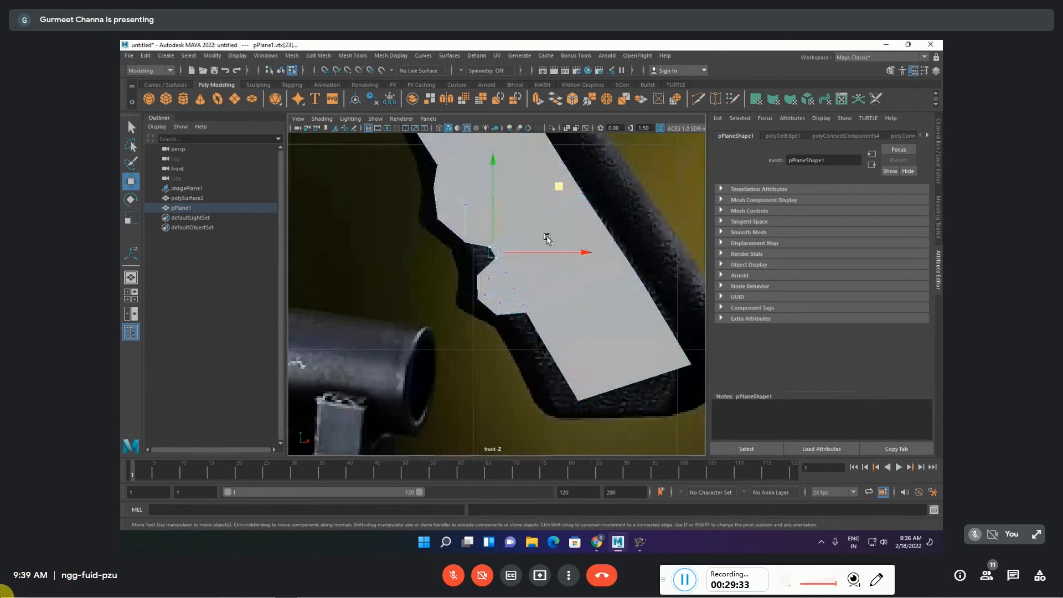
{"action": "middle_click_drag", "start_coordinate": [566, 199], "coordinate": [544, 197]}
- Reposition the lower bump's upper outer vertex just below the notch to refine its outline
{"action": "scroll", "coordinate": [481, 310], "scroll_direction": "up", "scroll_amount": 4}
{"action": "left_click", "coordinate": [511, 261]}
{"action": "left_click", "coordinate": [469, 264]}
{"action": "left_click_drag", "start_coordinate": [487, 265], "coordinate": [483, 263]}
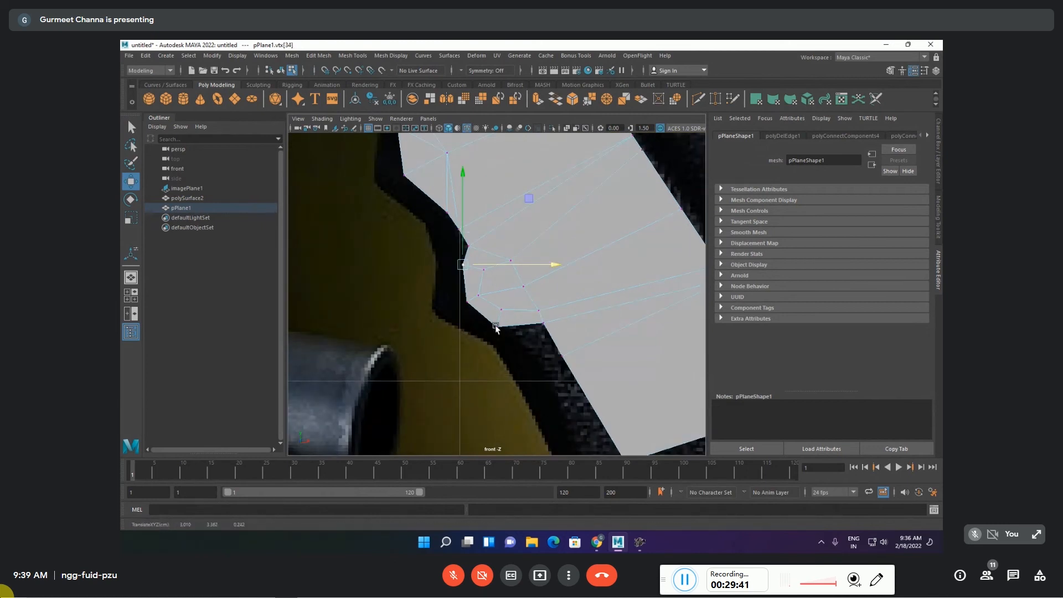
- Connect the lower bump's upper and lower inner vertices to the middle vertex on the grip side of its inner loop
{"action": "left_click", "coordinate": [483, 270]}
{"action": "left_click", "coordinate": [523, 287], "text": "shift"}
{"action": "left_click", "coordinate": [315, 55]}
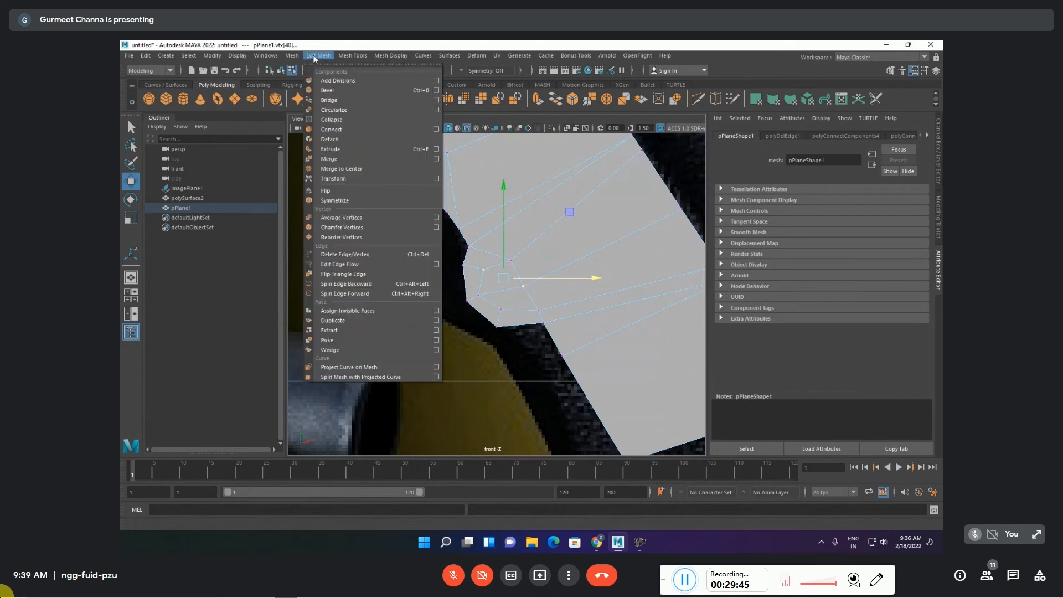
{"action": "left_click", "coordinate": [338, 130]}
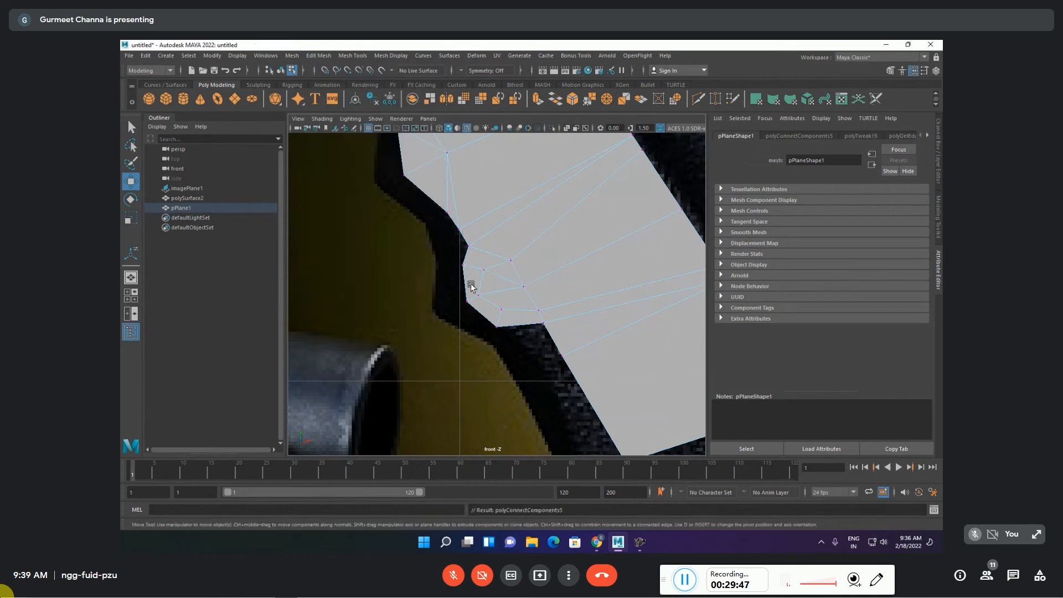
{"action": "left_click", "coordinate": [500, 309]}
{"action": "left_click", "coordinate": [538, 311], "text": "shift"}
{"action": "key", "text": "g"}
- Delete the redundant inner-loop edges in the lower bump and the surplus edge running across the grip
{"action": "key", "text": "F10"}
{"action": "double_click", "coordinate": [569, 303]}
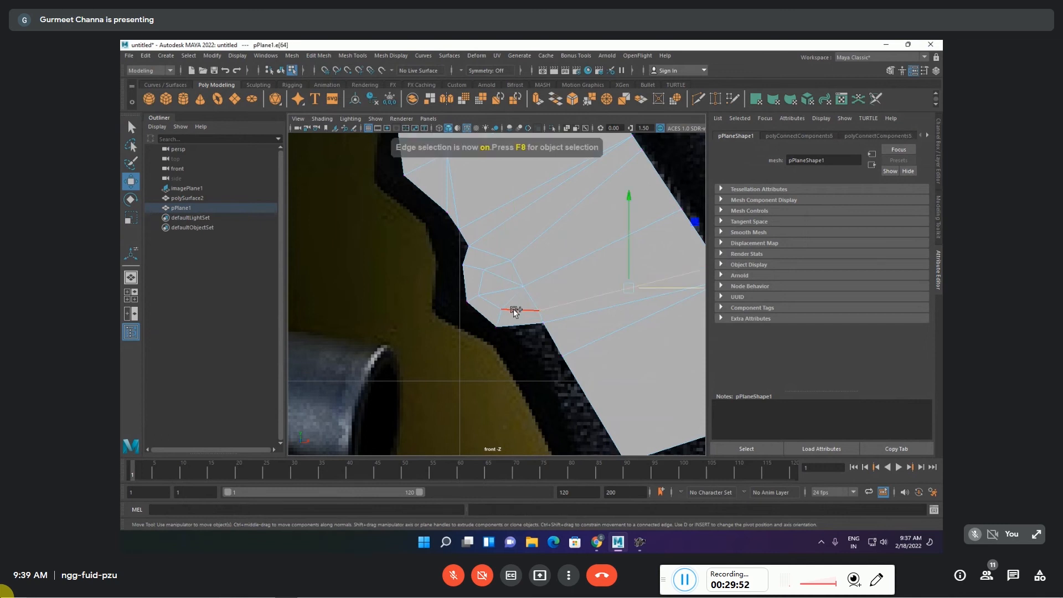
{"action": "left_click", "coordinate": [529, 247]}
{"action": "key", "text": "Delete"}
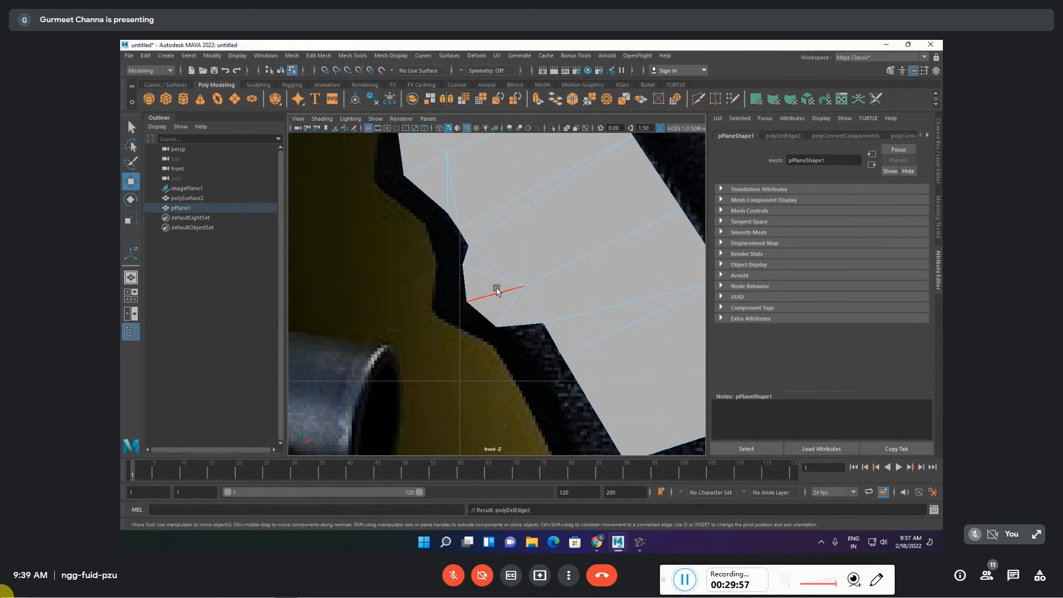
- Use Multi-Cut to add two edges in the upper bump, from its central inner vertex to the middle of its outer and lower outline edges
{"action": "scroll", "coordinate": [490, 277], "scroll_direction": "down", "scroll_amount": 5}
{"action": "scroll", "coordinate": [489, 277], "scroll_direction": "up", "scroll_amount": 5}
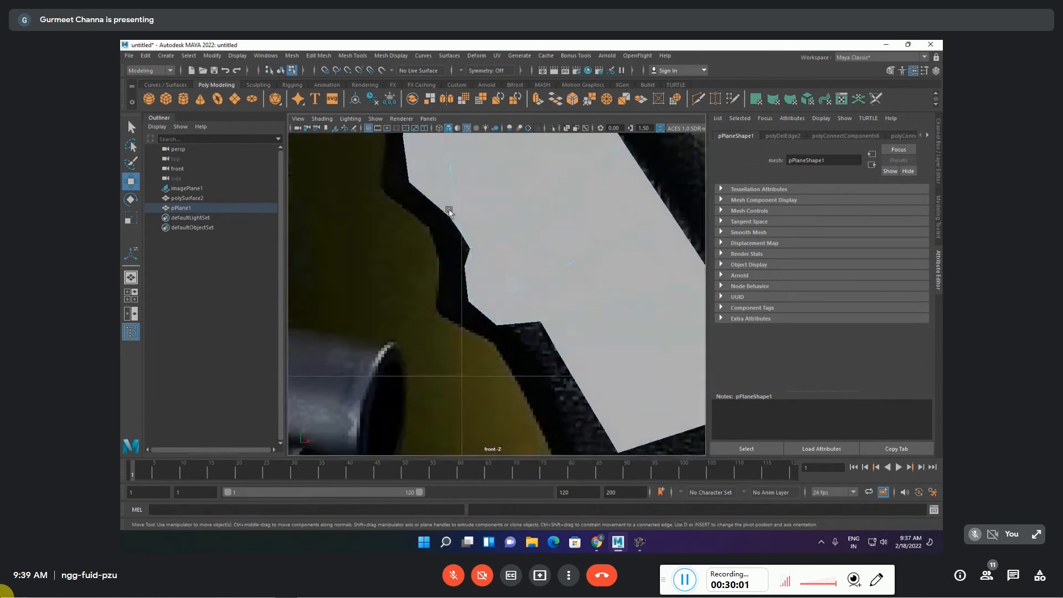
{"action": "middle_click_drag", "start_coordinate": [479, 230], "coordinate": [558, 337], "text": "alt"}
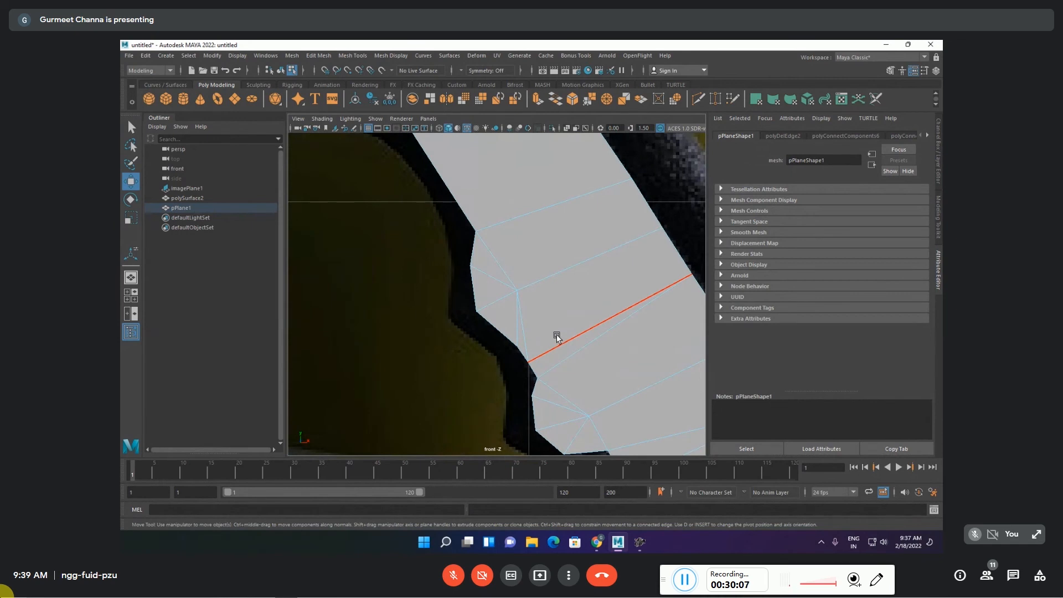
{"action": "left_click", "coordinate": [312, 57]}
{"action": "mouse_move", "coordinate": [352, 55]}
{"action": "left_click", "coordinate": [357, 150]}
{"action": "left_click", "coordinate": [516, 290]}
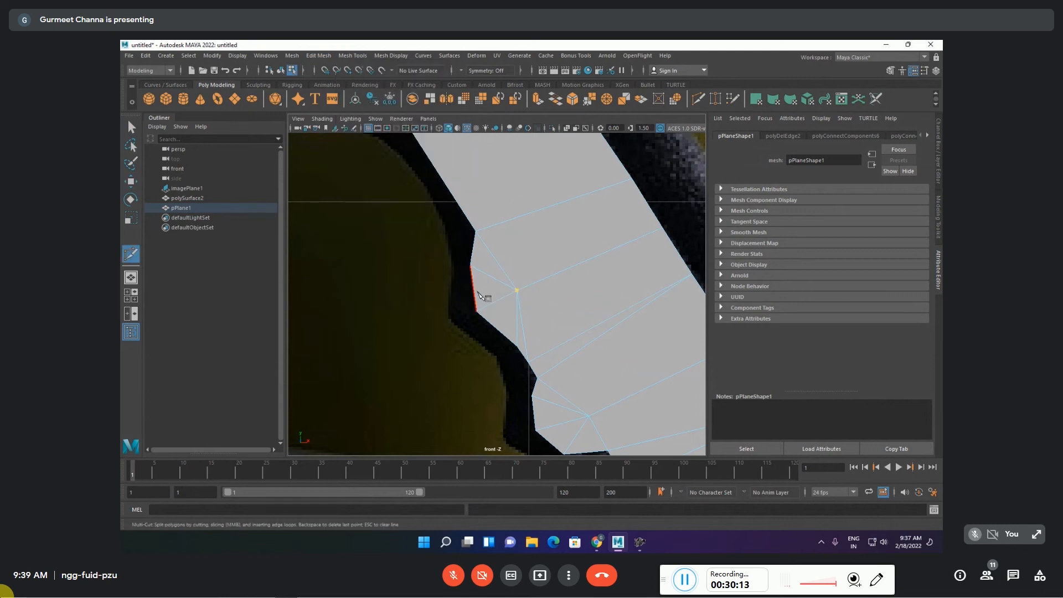
{"action": "left_click", "coordinate": [473, 290]}
{"action": "right_click", "coordinate": [483, 310]}
{"action": "left_click", "coordinate": [517, 291]}
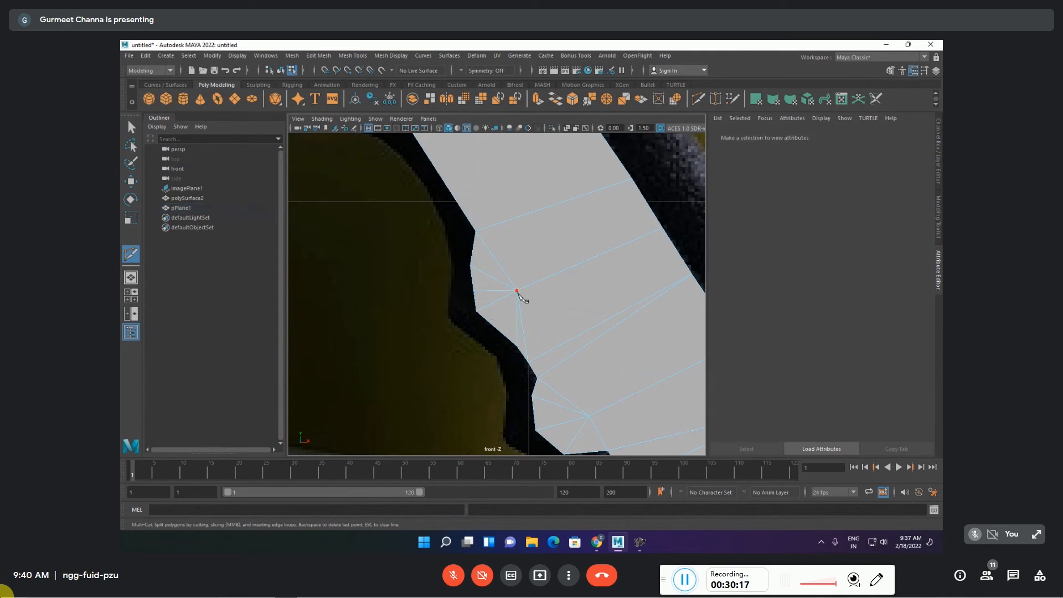
{"action": "left_click", "coordinate": [498, 327]}
{"action": "right_click", "coordinate": [499, 329]}
- Cut two edges in the lower bump from its central inner vertex to the middle of its outer and lower outline edges
{"action": "middle_click_drag", "start_coordinate": [591, 381], "coordinate": [562, 316], "text": "alt"}
{"action": "left_click", "coordinate": [558, 334]}
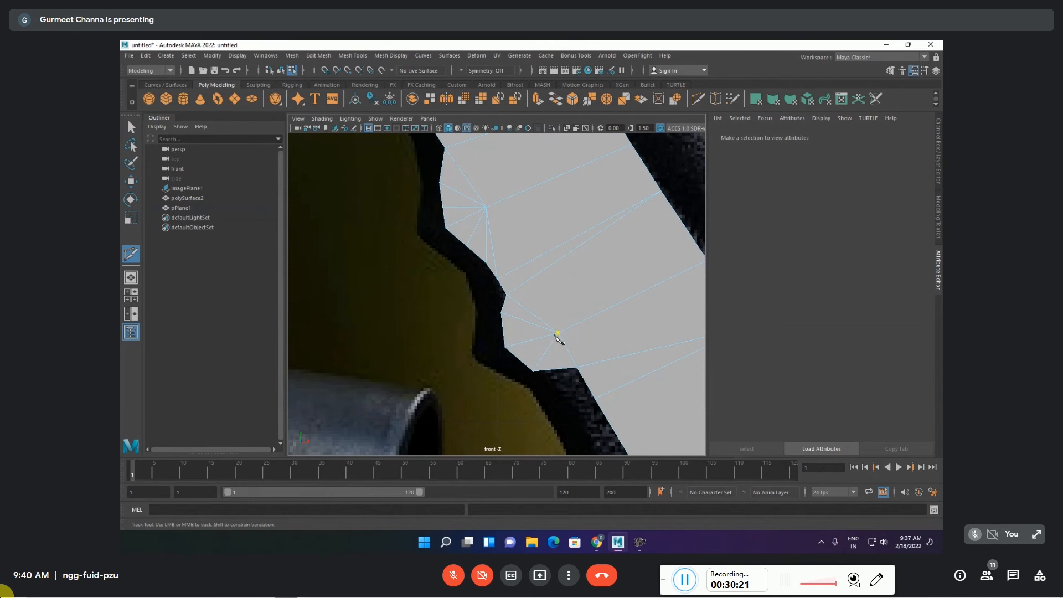
{"action": "left_click", "coordinate": [503, 331]}
{"action": "right_click", "coordinate": [532, 343]}
{"action": "left_click", "coordinate": [557, 333]}
{"action": "left_click", "coordinate": [522, 361]}
{"action": "right_click", "coordinate": [525, 363]}
- Raise the transparency of the grip's lambert1 material to make the reference image show through the mesh
{"action": "middle_click_drag", "start_coordinate": [469, 220], "coordinate": [514, 290], "text": "alt"}
{"action": "key", "text": "w"}
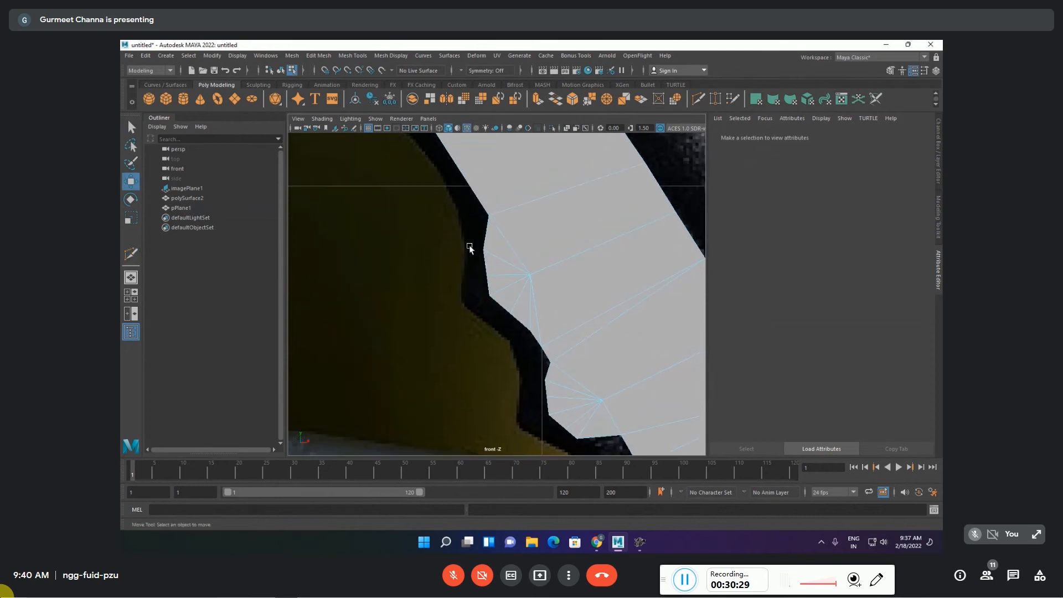
{"action": "key", "text": "F9"}
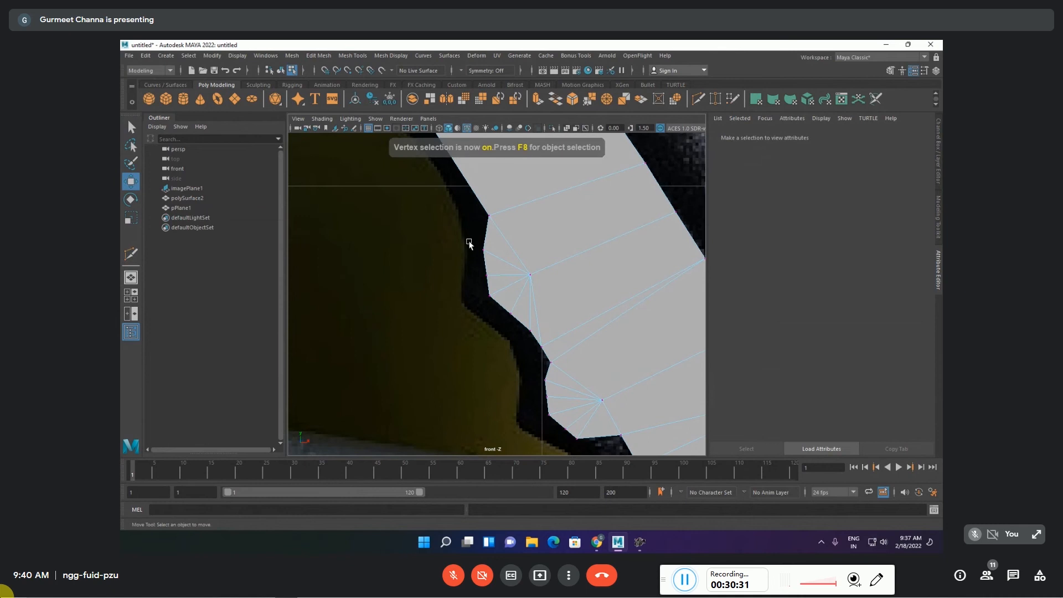
{"action": "right_click", "coordinate": [529, 260]}
{"action": "right_click_drag", "start_coordinate": [529, 260], "coordinate": [533, 497]}
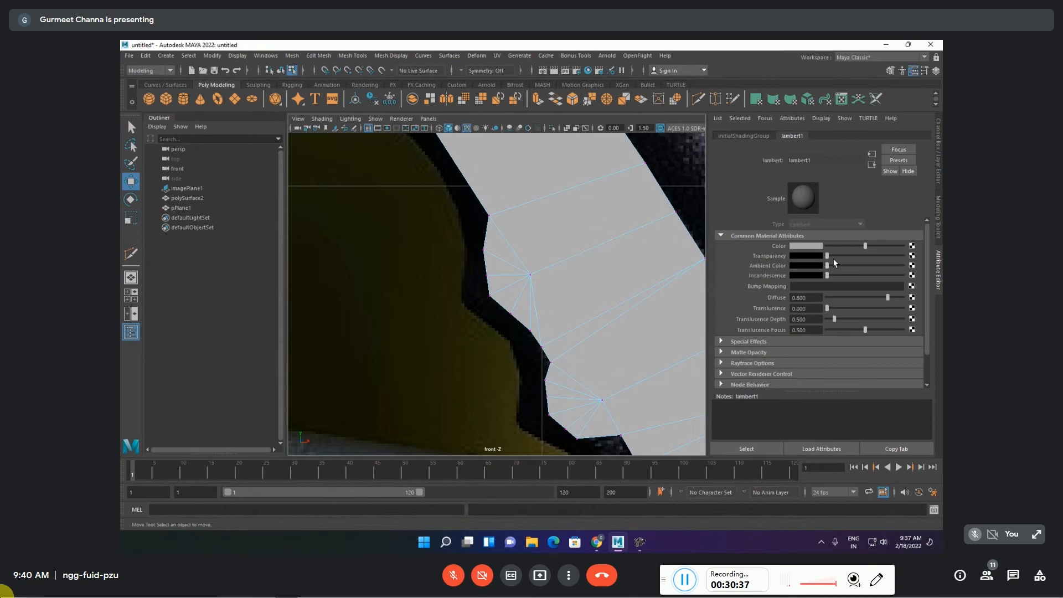
{"action": "left_click_drag", "start_coordinate": [835, 255], "coordinate": [894, 244]}
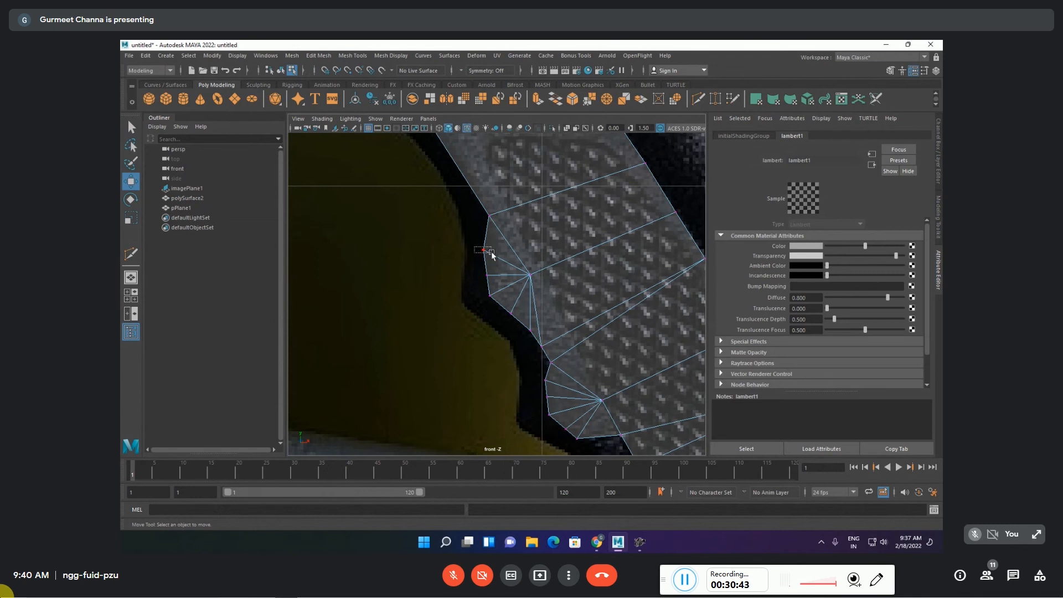
- Move the upper bump's outline vertices to form a rounder curve matching the reference grip
{"action": "left_click_drag", "start_coordinate": [490, 251], "coordinate": [491, 251]}
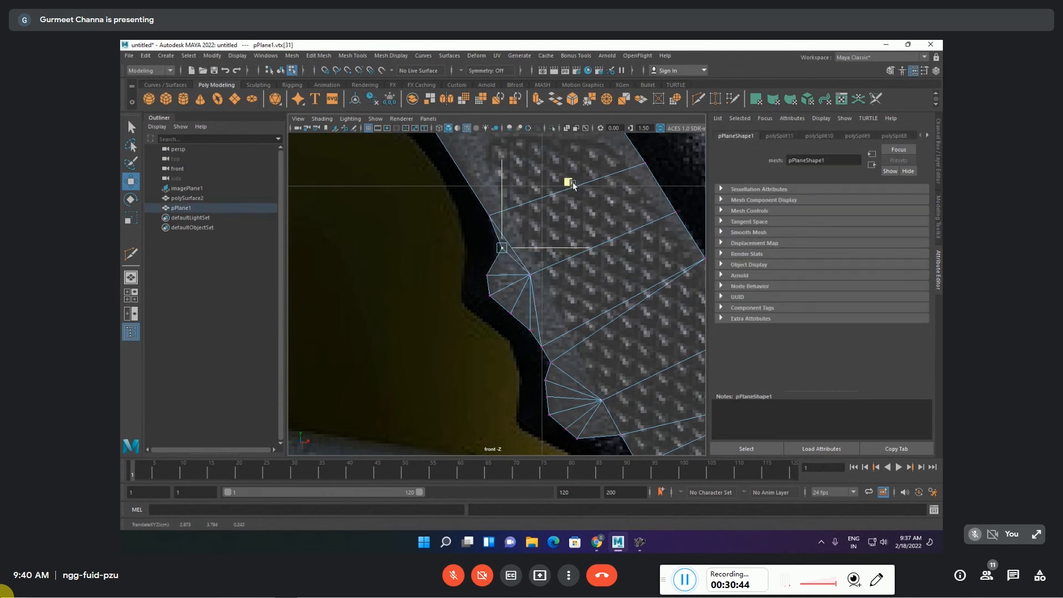
{"action": "left_click_drag", "start_coordinate": [566, 183], "coordinate": [564, 183]}
{"action": "left_click_drag", "start_coordinate": [467, 269], "coordinate": [501, 308]}
{"action": "left_click_drag", "start_coordinate": [465, 276], "coordinate": [512, 326]}
{"action": "left_click_drag", "start_coordinate": [567, 230], "coordinate": [572, 231]}
{"action": "left_click_drag", "start_coordinate": [479, 241], "coordinate": [515, 247]}
{"action": "left_click_drag", "start_coordinate": [490, 297], "coordinate": [491, 298]}
{"action": "left_click_drag", "start_coordinate": [566, 229], "coordinate": [570, 228]}
- Adjust the lower bump's outline vertices, including the newly cut ones, to round its curve
{"action": "middle_click_drag", "start_coordinate": [585, 396], "coordinate": [527, 301], "text": "alt"}
{"action": "left_click_drag", "start_coordinate": [479, 278], "coordinate": [531, 347]}
{"action": "mouse_move", "coordinate": [571, 248]}
{"action": "left_mouse_down"}
{"action": "mouse_move", "coordinate": [603, 237]}
{"action": "mouse_move", "coordinate": [581, 244]}
{"action": "mouse_move", "coordinate": [583, 254]}
{"action": "left_mouse_up"}
{"action": "left_click_drag", "start_coordinate": [522, 364], "coordinate": [541, 337]}
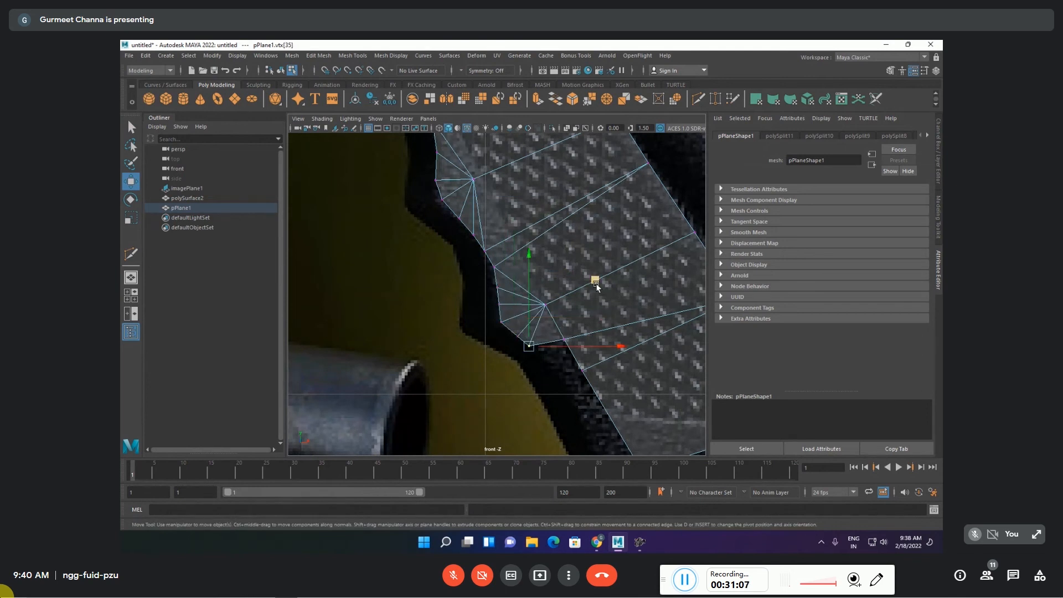
{"action": "left_click_drag", "start_coordinate": [596, 282], "coordinate": [598, 273]}
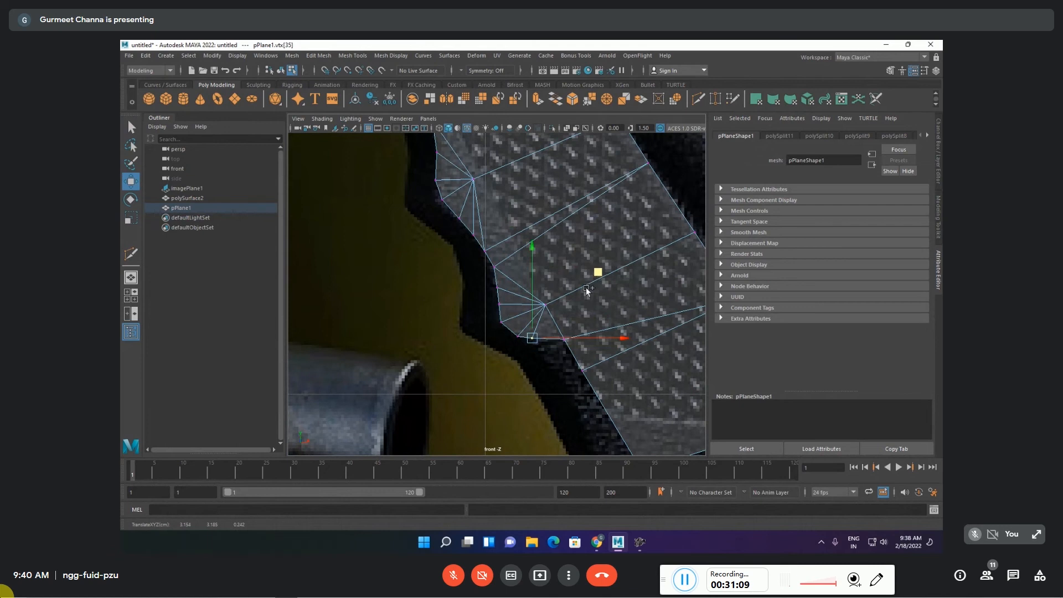
{"action": "left_click", "coordinate": [497, 304]}
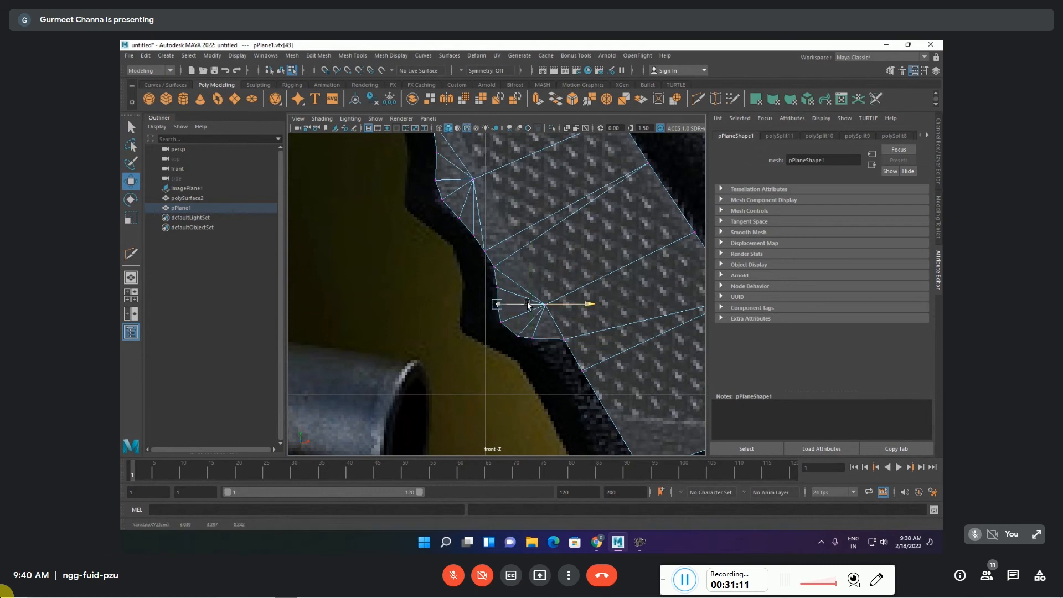
{"action": "left_click", "coordinate": [517, 336]}
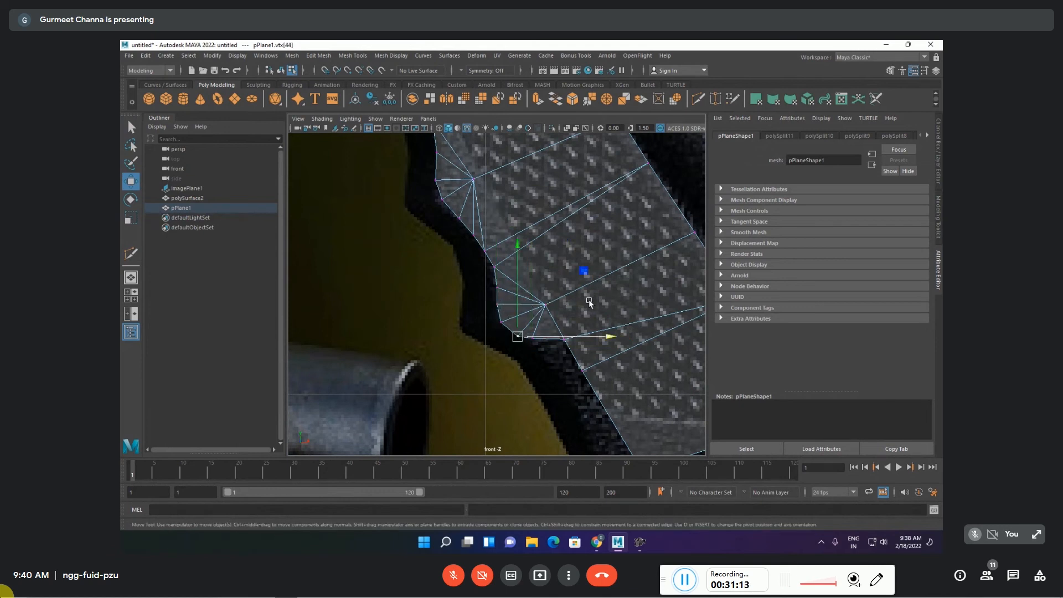
- Move the three front-edge vertices below the lower bump, down to the grip's bottom corner, together toward the reference contour
{"action": "left_click", "coordinate": [563, 338]}
{"action": "middle_click_drag", "start_coordinate": [618, 414], "coordinate": [513, 314], "text": "alt"}
{"action": "left_click_drag", "start_coordinate": [494, 307], "coordinate": [519, 258], "text": "shift"}
{"action": "left_click_drag", "start_coordinate": [541, 345], "coordinate": [578, 385], "text": "shift"}
{"action": "mouse_move", "coordinate": [589, 240]}
{"action": "middle_mouse_down"}
{"action": "mouse_move", "coordinate": [574, 257]}
{"action": "mouse_move", "coordinate": [532, 259]}
{"action": "mouse_move", "coordinate": [591, 392]}
{"action": "middle_mouse_up"}
- Delete the lowest surplus edge running across the grip below the lower bump
{"action": "middle_click_drag", "start_coordinate": [493, 289], "coordinate": [560, 438], "text": "alt"}
{"action": "middle_click_drag", "start_coordinate": [531, 377], "coordinate": [434, 238], "text": "alt"}
{"action": "scroll", "coordinate": [454, 269], "scroll_direction": "down", "scroll_amount": 10}
{"action": "scroll", "coordinate": [454, 269], "scroll_direction": "up", "scroll_amount": 10}
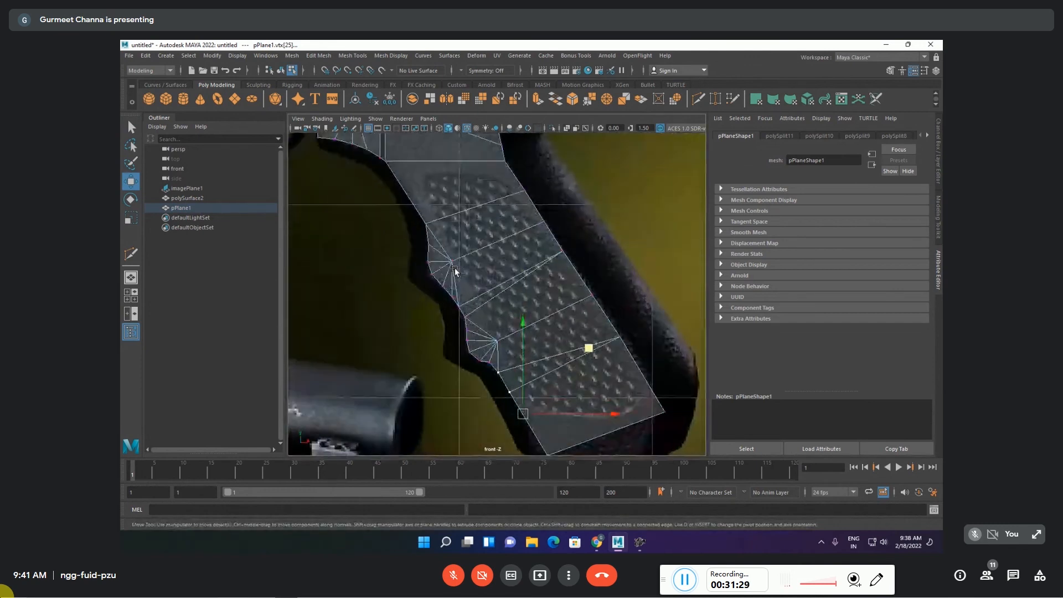
{"action": "middle_click_drag", "start_coordinate": [489, 295], "coordinate": [450, 276], "text": "alt"}
{"action": "scroll", "coordinate": [491, 309], "scroll_direction": "up", "scroll_amount": 1}
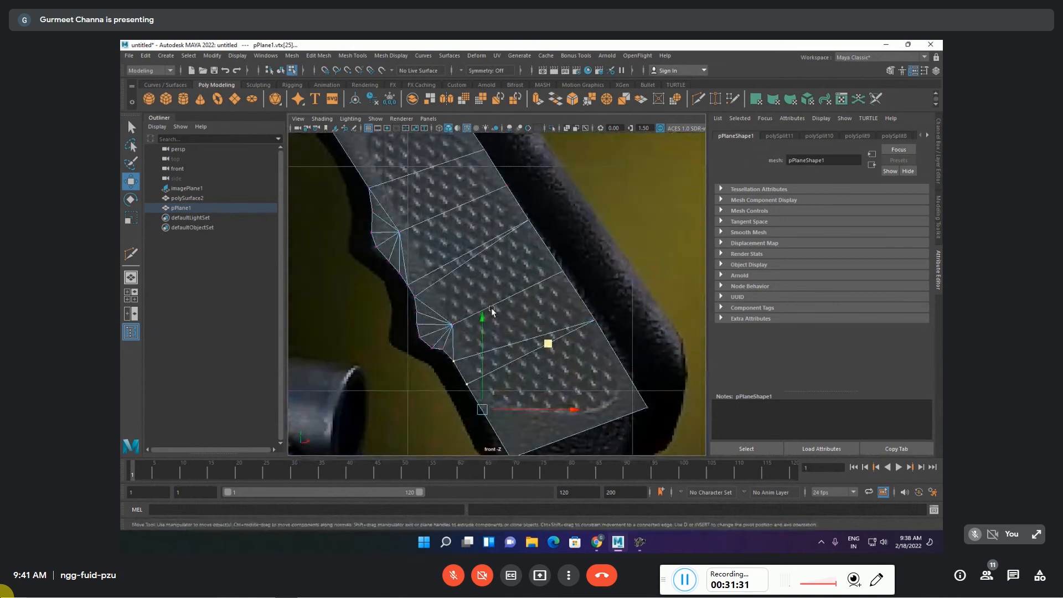
{"action": "key", "text": "F10"}
{"action": "left_click", "coordinate": [487, 375]}
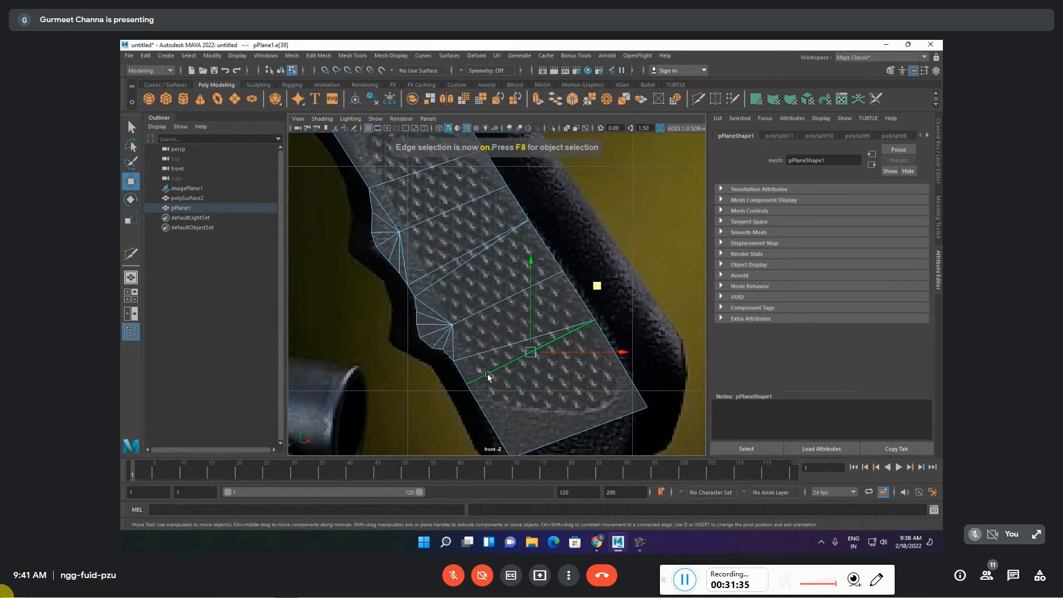
{"action": "key", "text": "Delete"}
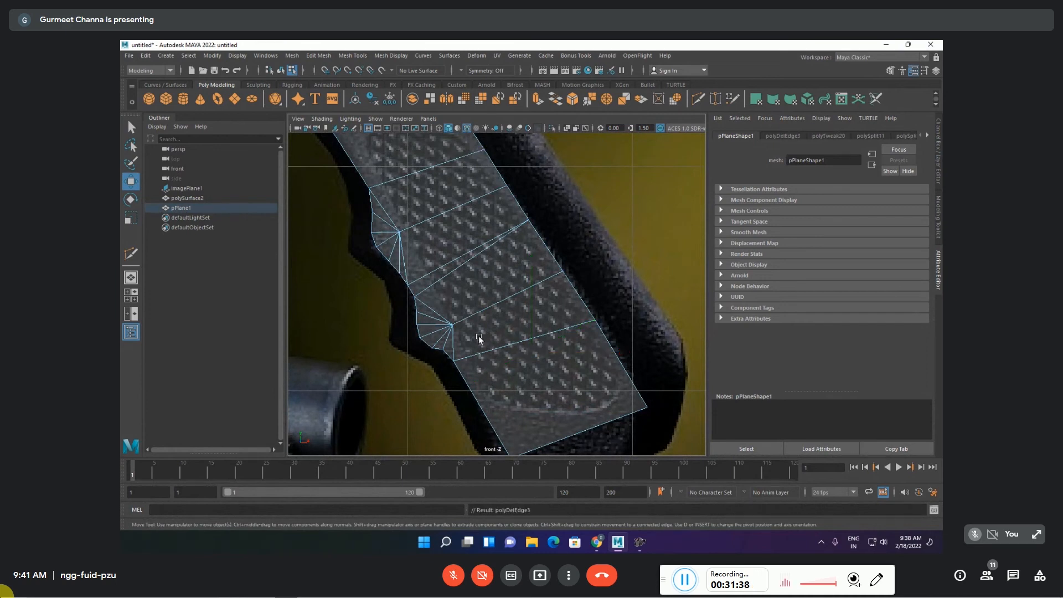
{"action": "middle_click_drag", "start_coordinate": [465, 287], "coordinate": [484, 352], "text": "alt"}
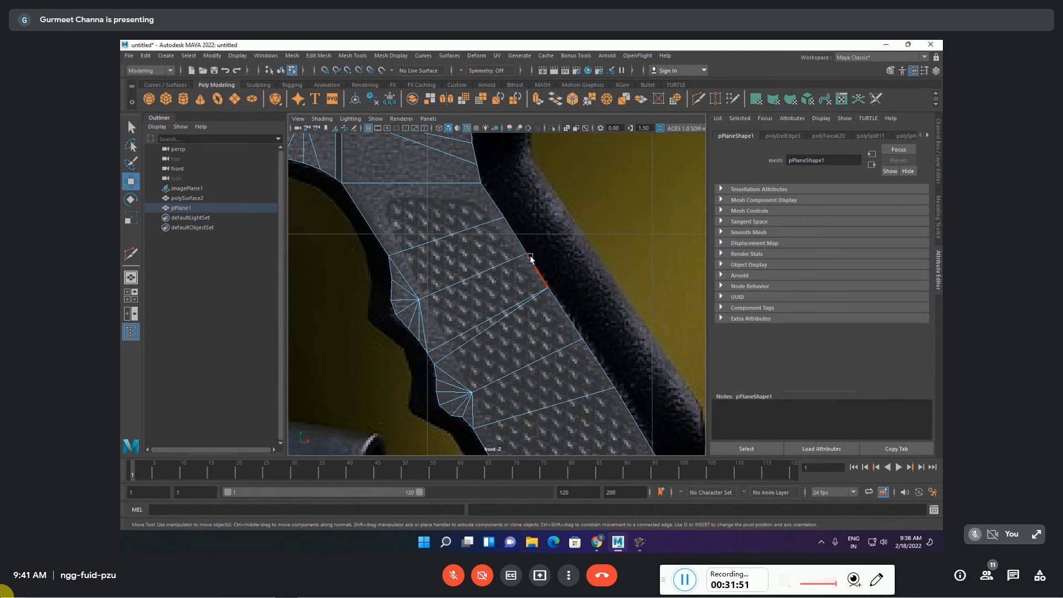
{"action": "left_click", "coordinate": [472, 392]}
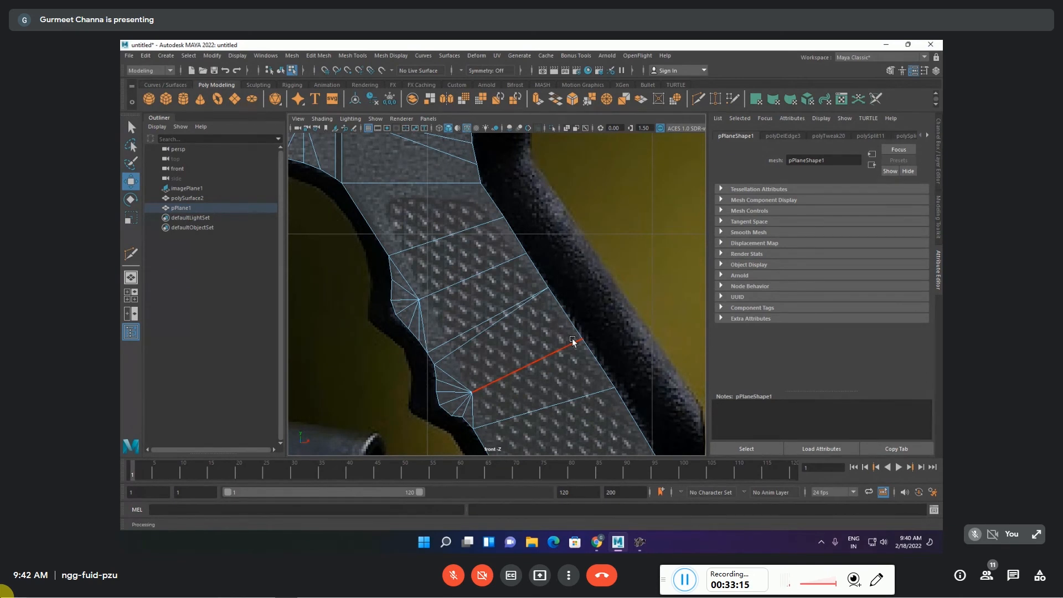
{"action": "key", "text": "w"}
{"action": "scroll", "coordinate": [526, 261], "scroll_direction": "down", "scroll_amount": 5}
{"action": "scroll", "coordinate": [525, 261], "scroll_direction": "up", "scroll_amount": 3}
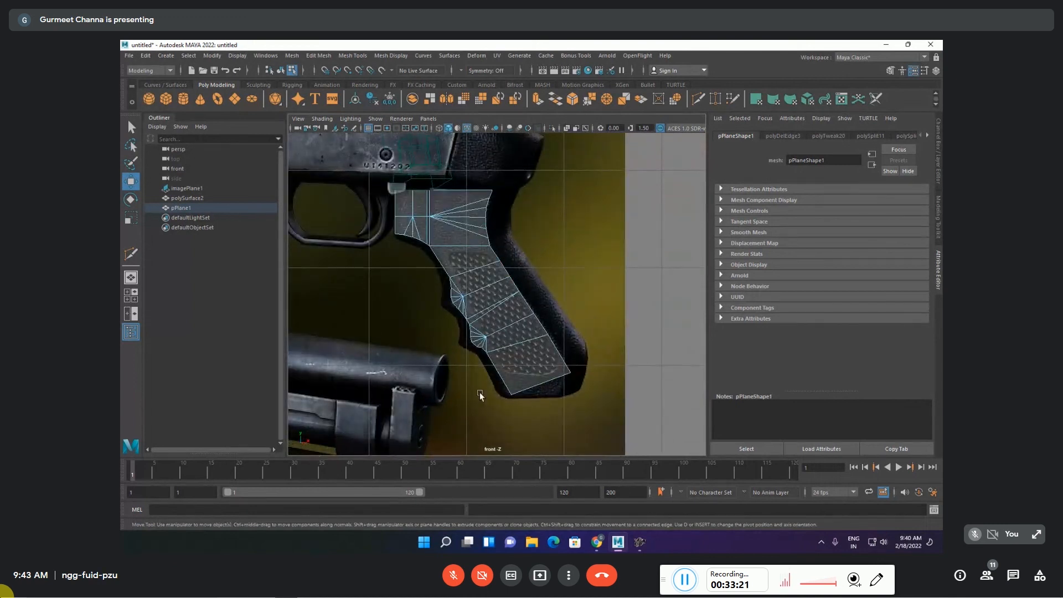
{"action": "left_click", "coordinate": [505, 383]}
{"action": "scroll", "coordinate": [489, 372], "scroll_direction": "up", "scroll_amount": 3}
{"action": "left_click", "coordinate": [473, 395], "text": "shift"}
{"action": "scroll", "coordinate": [470, 397], "scroll_direction": "up", "scroll_amount": 3}
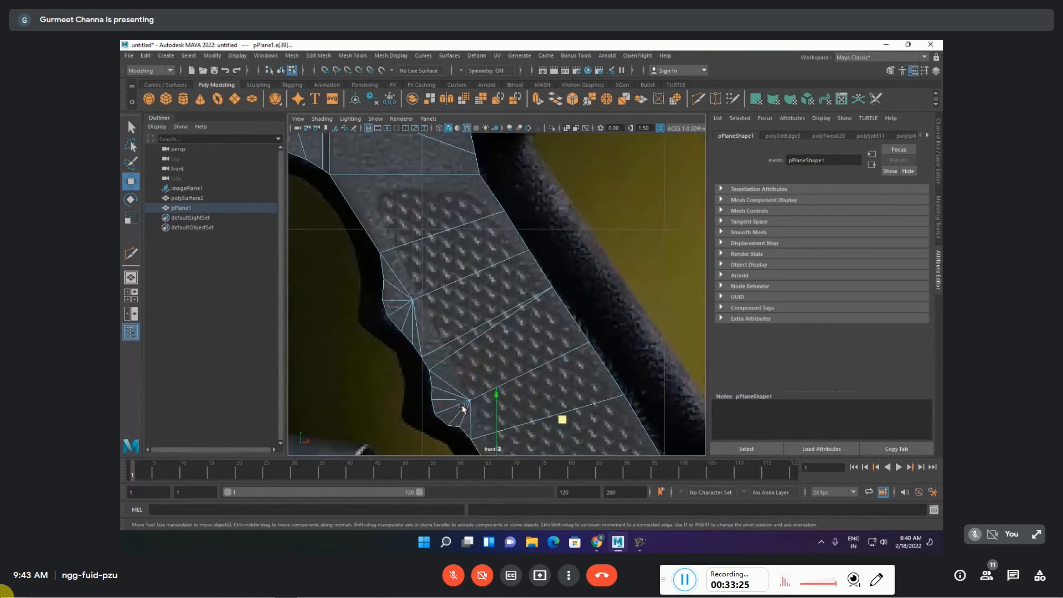
{"action": "middle_click_drag", "start_coordinate": [469, 400], "coordinate": [500, 360], "text": "alt"}
{"action": "key", "text": "q"}
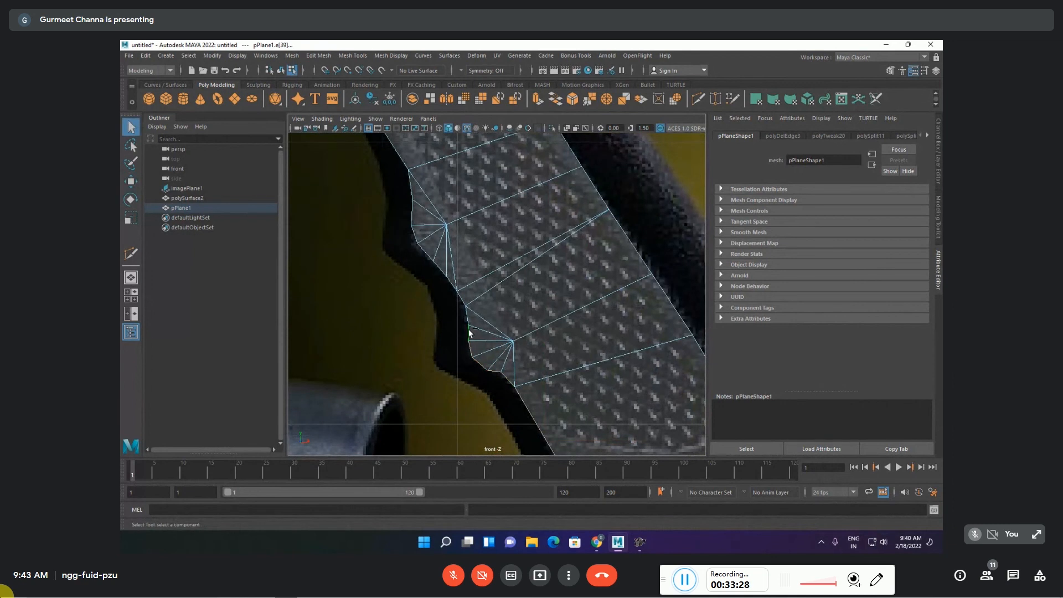
{"action": "left_click", "coordinate": [424, 254], "text": "shift"}
{"action": "middle_click_drag", "start_coordinate": [503, 240], "coordinate": [618, 403], "text": "alt"}
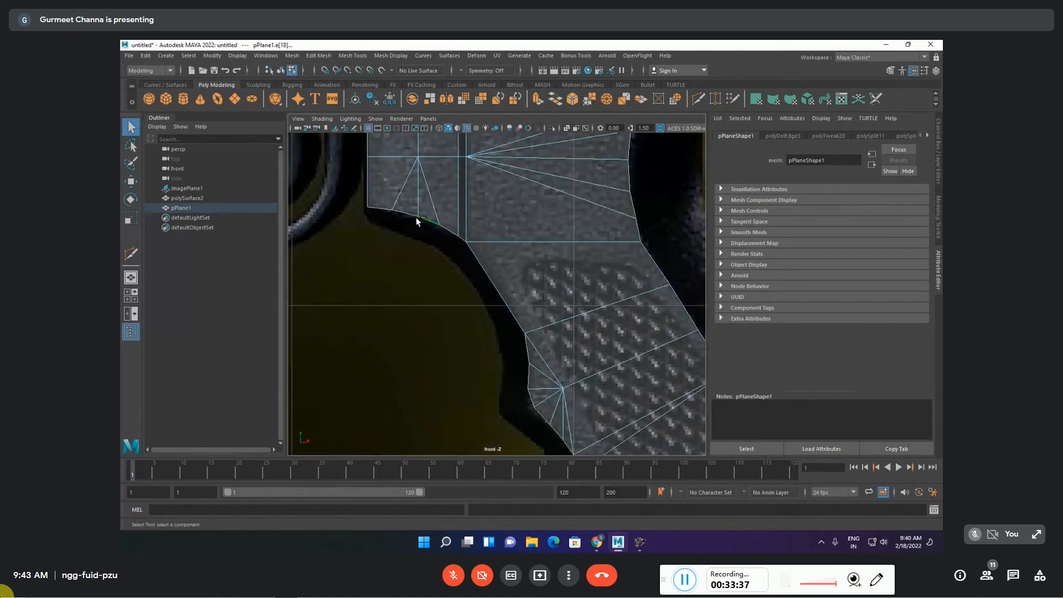
{"action": "scroll", "coordinate": [440, 288], "scroll_direction": "down", "scroll_amount": 6}
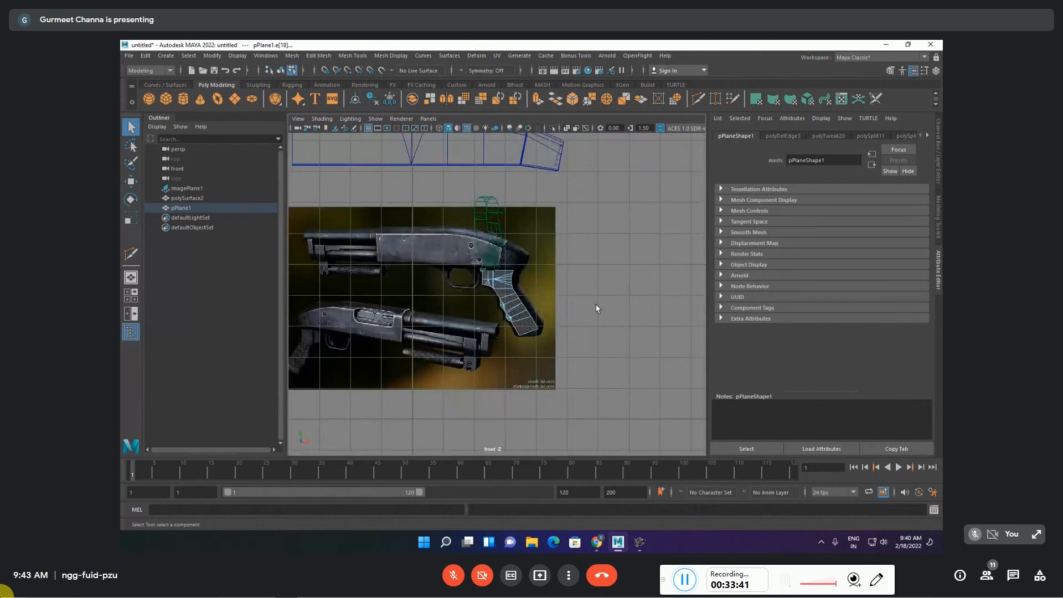
{"action": "scroll", "coordinate": [595, 304], "scroll_direction": "up", "scroll_amount": 5}
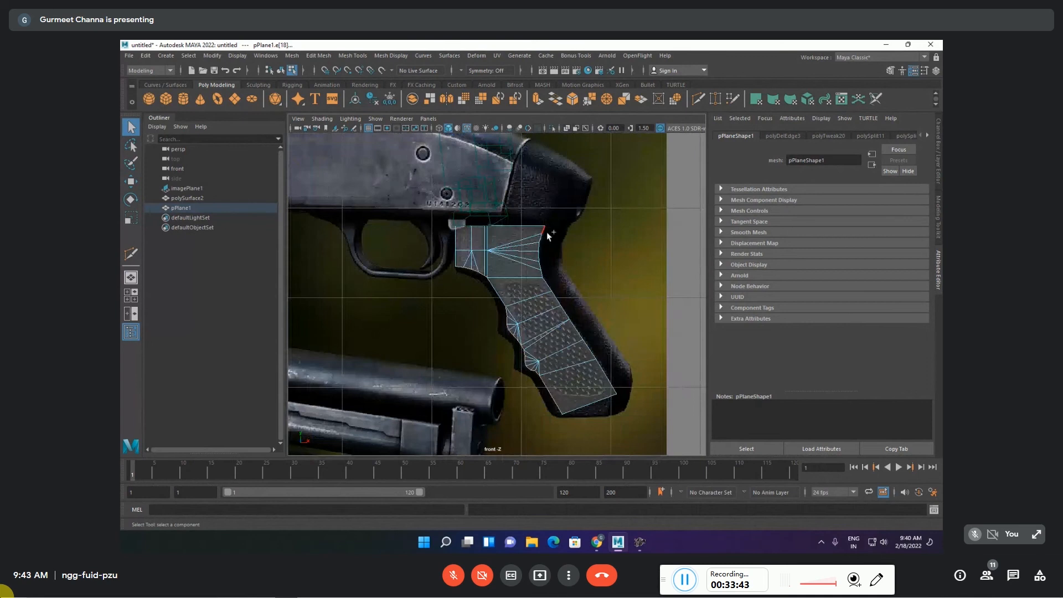
- Move the grip's lower rear corner vertex so the bottom edge lies level along the reference contour
{"action": "left_click", "coordinate": [606, 379]}
{"action": "middle_click_drag", "start_coordinate": [628, 408], "coordinate": [602, 391], "text": "alt"}
{"action": "left_click", "coordinate": [604, 392]}
{"action": "left_click_drag", "start_coordinate": [576, 398], "coordinate": [615, 373]}
{"action": "key", "text": "w"}
{"action": "middle_click_drag", "start_coordinate": [655, 309], "coordinate": [649, 333]}
- Connect the front and rear outline edges of the bottom section with a new edge across the grip
{"action": "key", "text": "F10"}
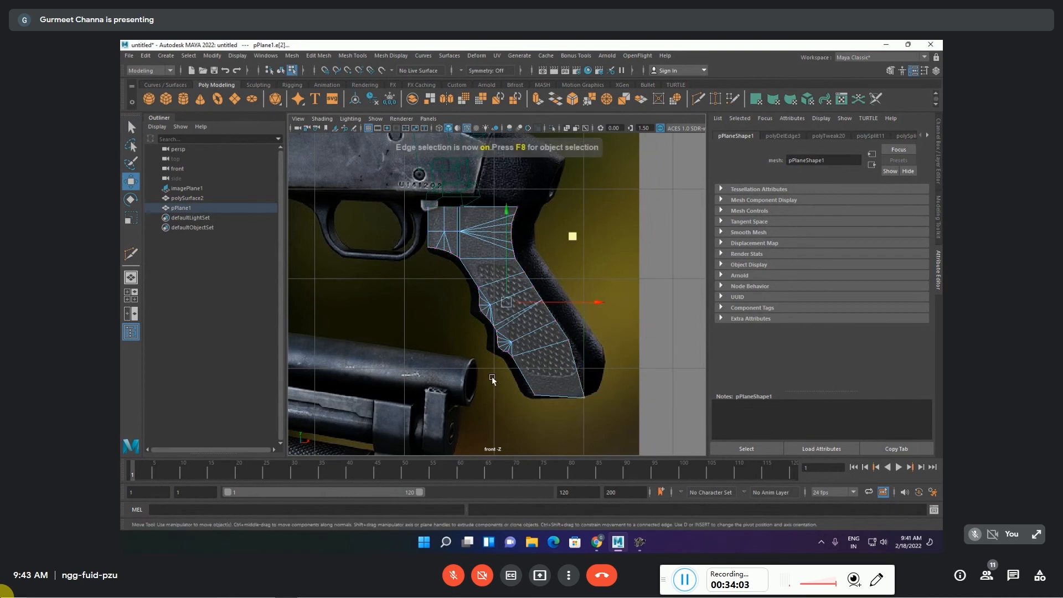
{"action": "left_click_drag", "start_coordinate": [507, 379], "coordinate": [621, 369]}
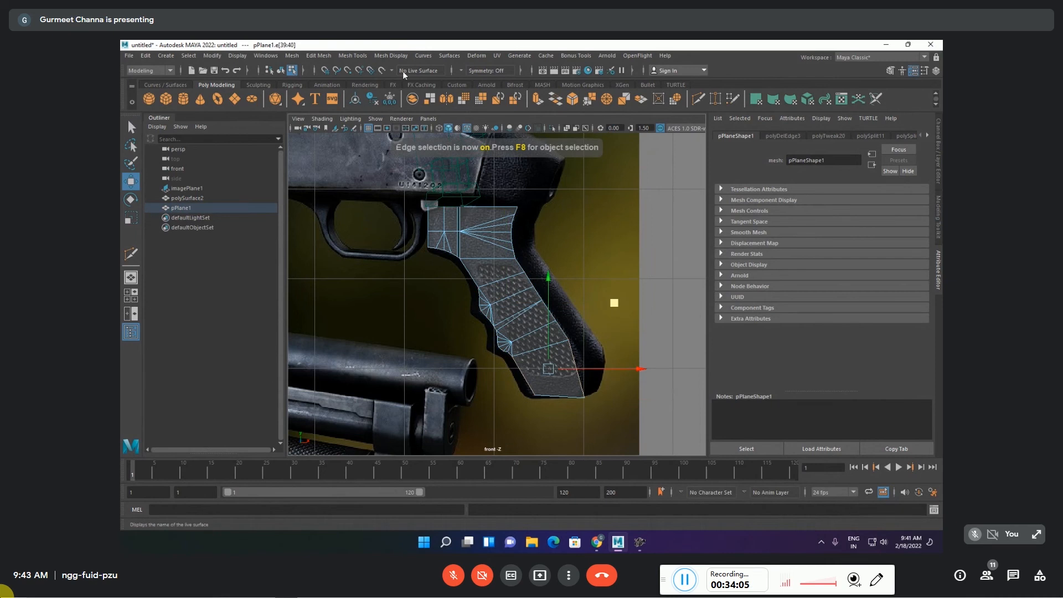
{"action": "left_click", "coordinate": [350, 56]}
{"action": "mouse_move", "coordinate": [319, 55]}
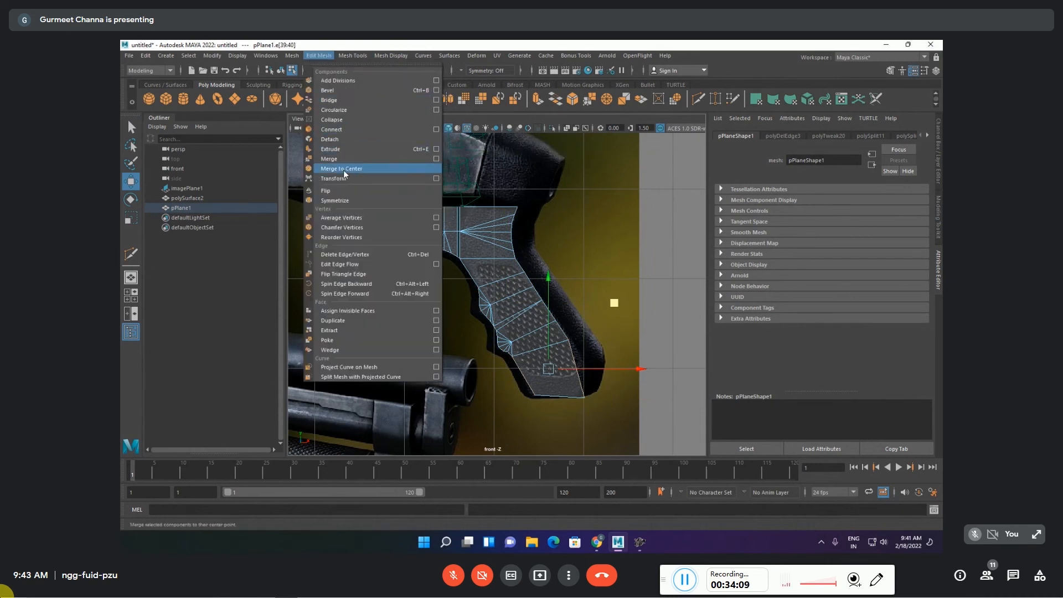
{"action": "left_click", "coordinate": [343, 128]}
- Move the new edge's rear vertex and the bottom rear corner vertex to follow the reference's heel contour
{"action": "scroll", "coordinate": [617, 381], "scroll_direction": "up", "scroll_amount": 2}
{"action": "middle_click_drag", "start_coordinate": [642, 403], "coordinate": [599, 306], "text": "alt"}
{"action": "key", "text": "F9"}
{"action": "left_click_drag", "start_coordinate": [596, 305], "coordinate": [579, 318]}
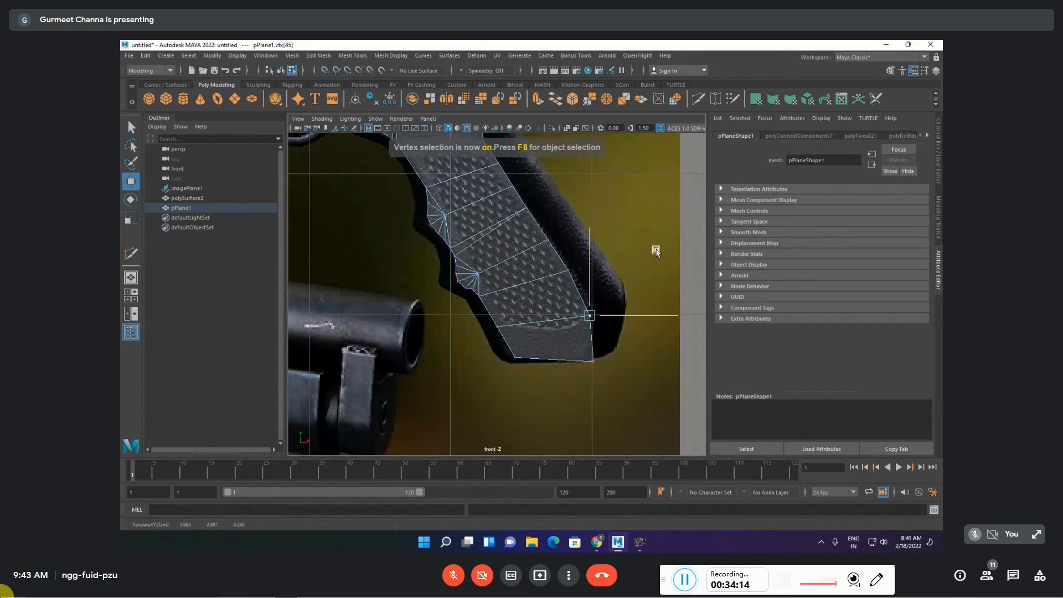
{"action": "left_click", "coordinate": [591, 355]}
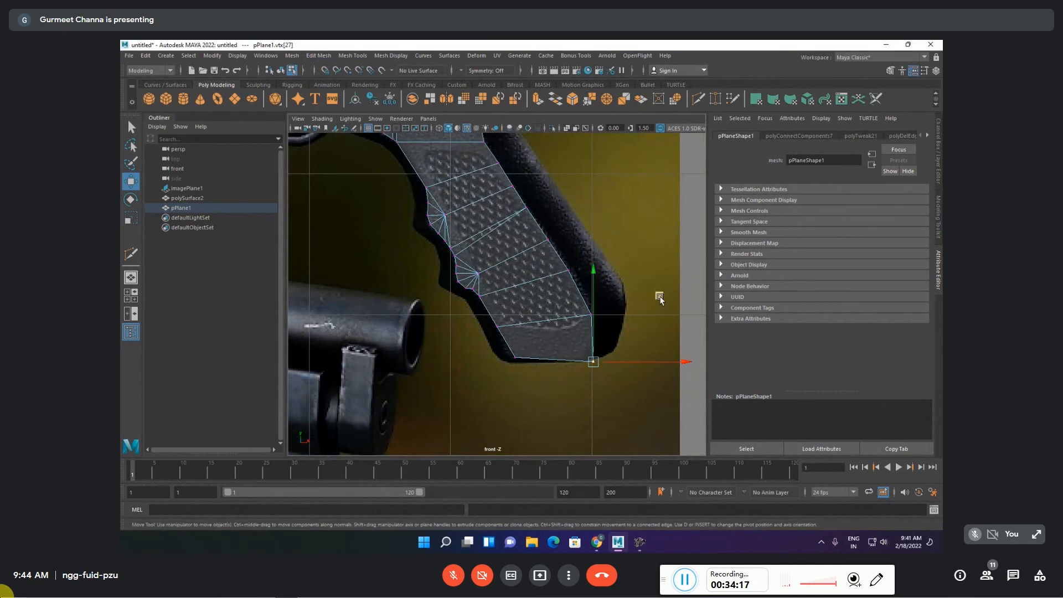
{"action": "scroll", "coordinate": [629, 342], "scroll_direction": "up", "scroll_amount": 2}
{"action": "middle_click_drag", "start_coordinate": [629, 343], "coordinate": [573, 317], "text": "alt"}
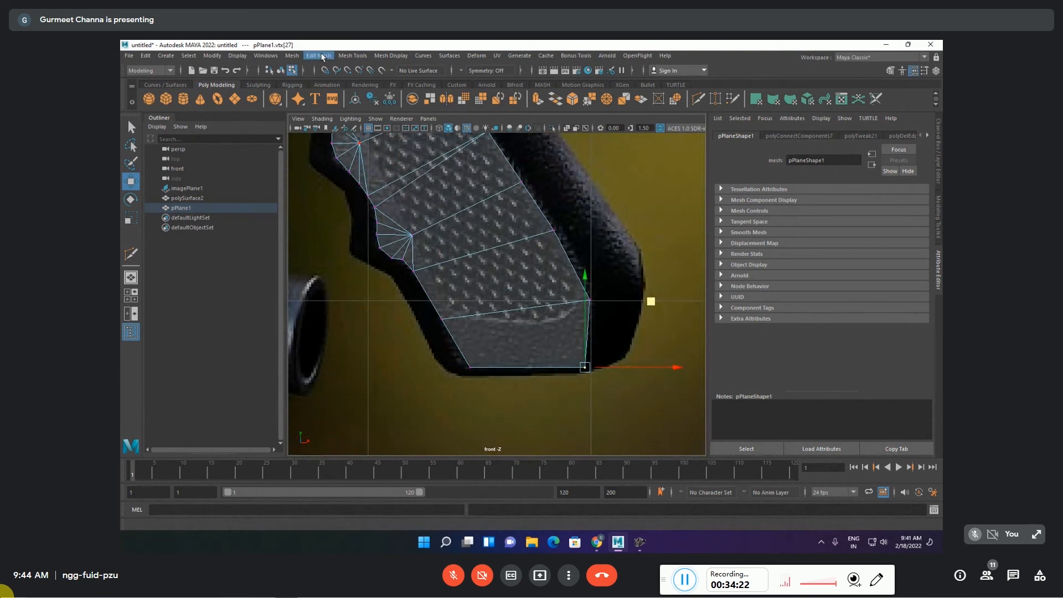
- Multi-Cut from the lowest crossing edge's front vertex to the rear edge below it, and move the new rear vertex outward to round the heel
{"action": "left_click", "coordinate": [321, 57]}
{"action": "left_click", "coordinate": [361, 150]}
{"action": "left_click", "coordinate": [441, 319]}
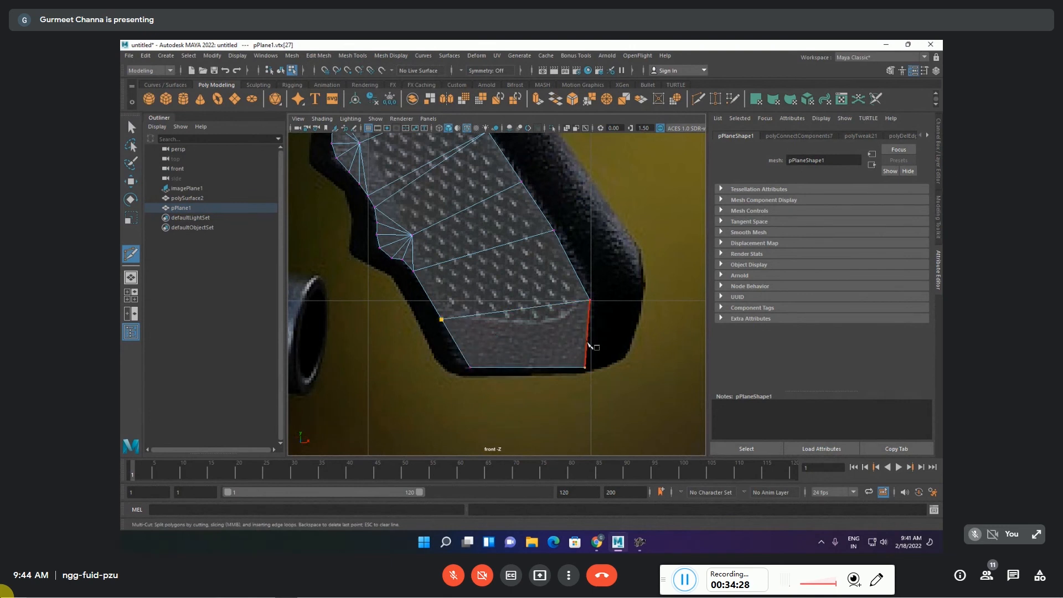
{"action": "right_click", "coordinate": [619, 358]}
{"action": "key", "text": "w"}
{"action": "left_click", "coordinate": [582, 348]}
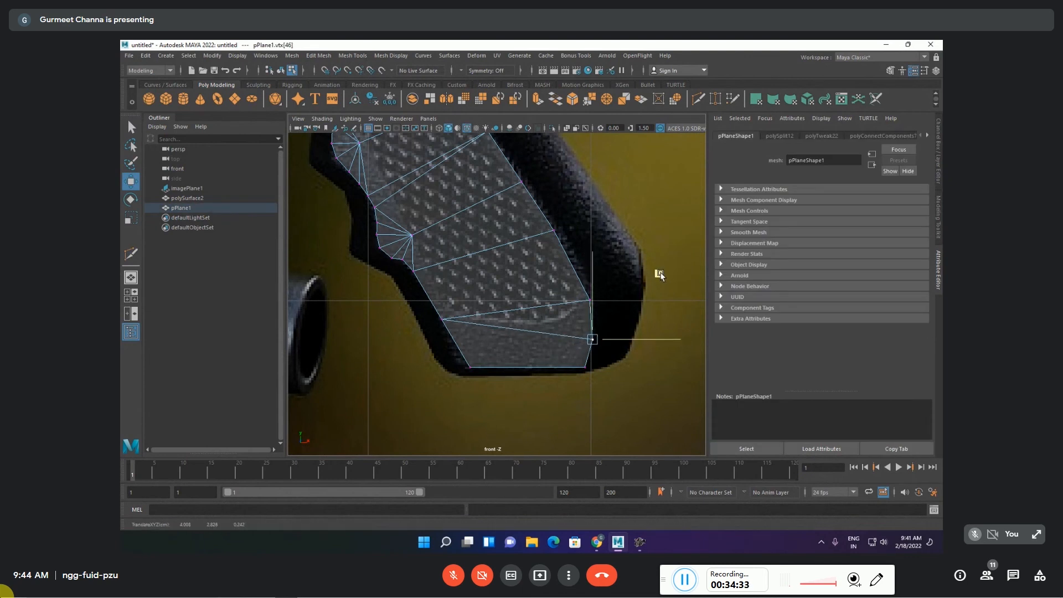
{"action": "left_click", "coordinate": [615, 397]}
{"action": "left_click", "coordinate": [591, 301]}
{"action": "left_click_drag", "start_coordinate": [613, 301], "coordinate": [658, 225]}
{"action": "left_click_drag", "start_coordinate": [617, 328], "coordinate": [573, 352]}
- Select the grip's outline edges and extrude them sideways out of the flat grip plane in the perspective view
{"action": "scroll", "coordinate": [518, 328], "scroll_direction": "down", "scroll_amount": 5}
{"action": "scroll", "coordinate": [519, 329], "scroll_direction": "up", "scroll_amount": 3}
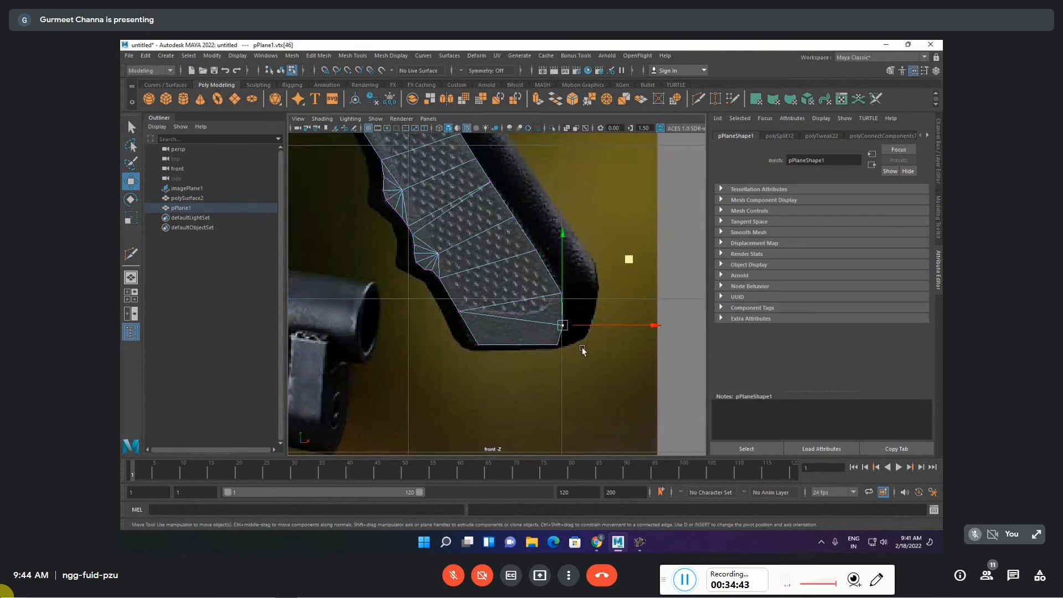
{"action": "middle_click_drag", "start_coordinate": [558, 250], "coordinate": [568, 351], "text": "alt"}
{"action": "scroll", "coordinate": [568, 351], "scroll_direction": "down", "scroll_amount": 3}
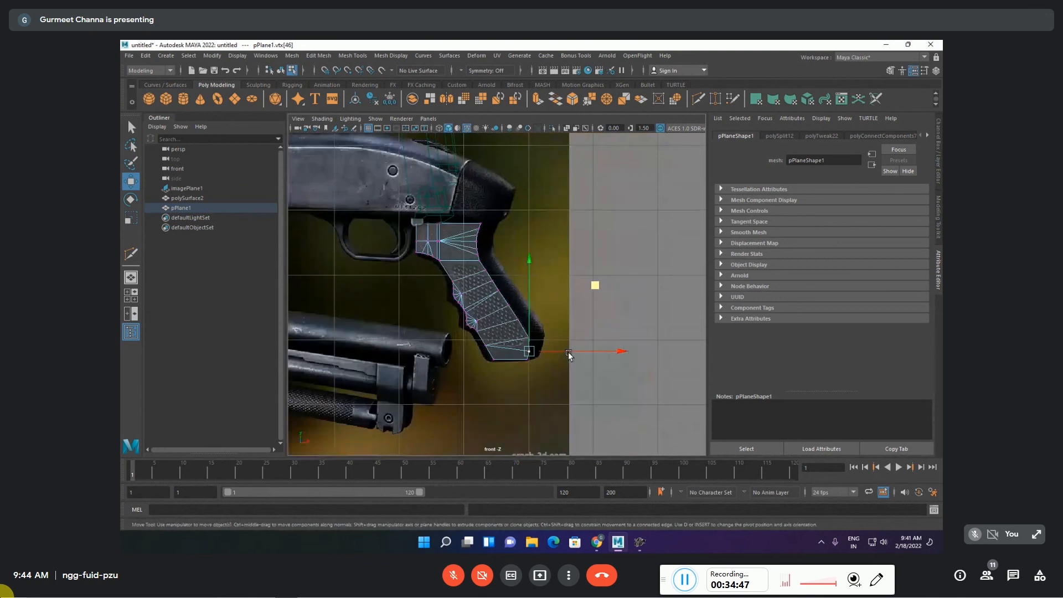
{"action": "key", "text": "F10"}
{"action": "left_click", "coordinate": [500, 301]}
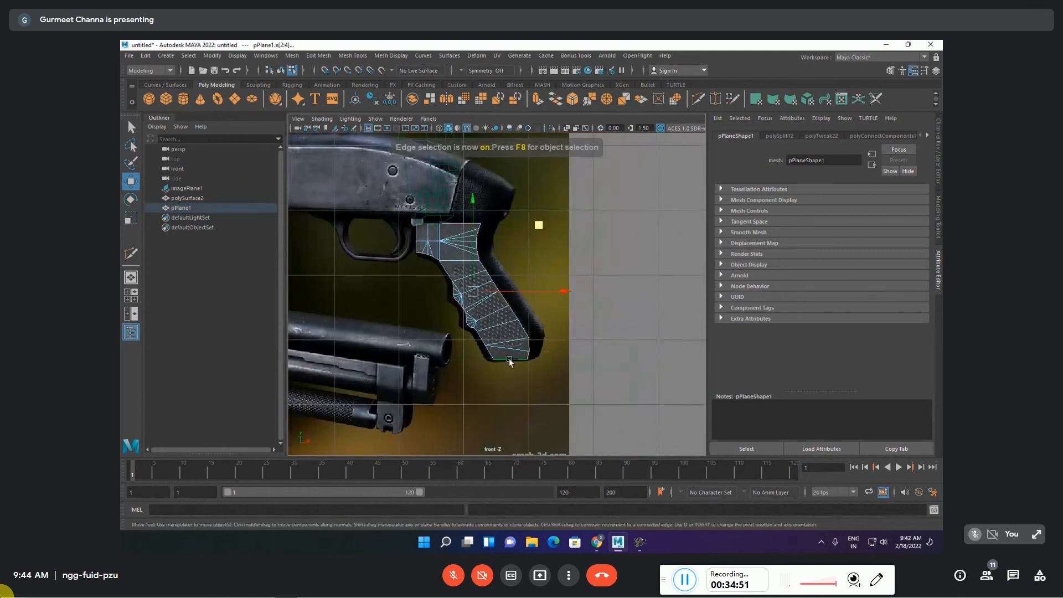
{"action": "left_click", "coordinate": [452, 223], "text": "shift"}
{"action": "scroll", "coordinate": [427, 214], "scroll_direction": "up", "scroll_amount": 3}
{"action": "scroll", "coordinate": [427, 214], "scroll_direction": "down", "scroll_amount": 5}
{"action": "scroll", "coordinate": [449, 252], "scroll_direction": "up", "scroll_amount": 6}
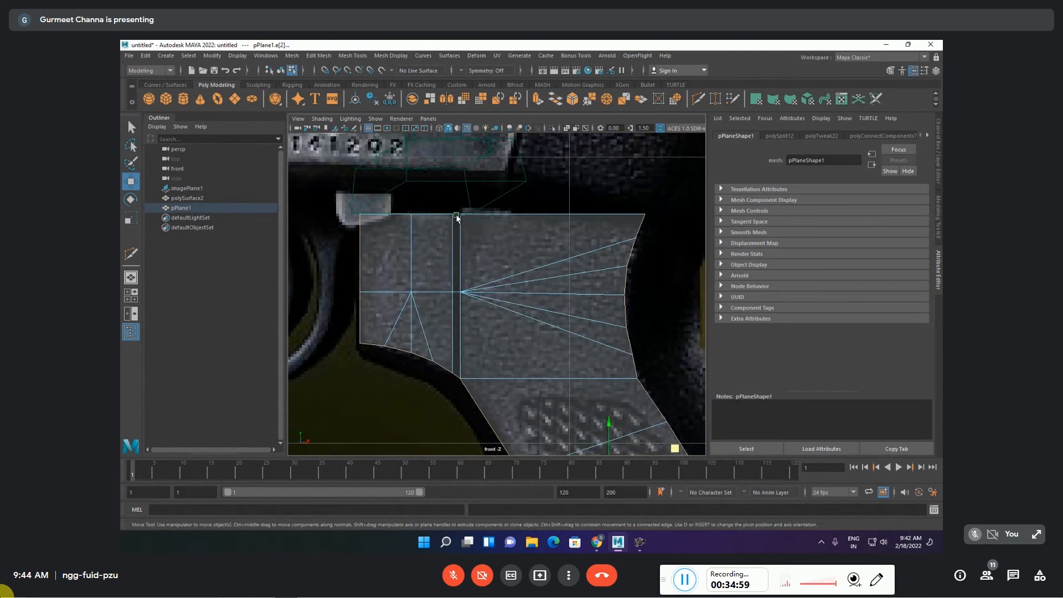
{"action": "scroll", "coordinate": [542, 287], "scroll_direction": "down", "scroll_amount": 10}
{"action": "scroll", "coordinate": [542, 287], "scroll_direction": "up", "scroll_amount": 3}
{"action": "scroll", "coordinate": [542, 286], "scroll_direction": "up", "scroll_amount": 4}
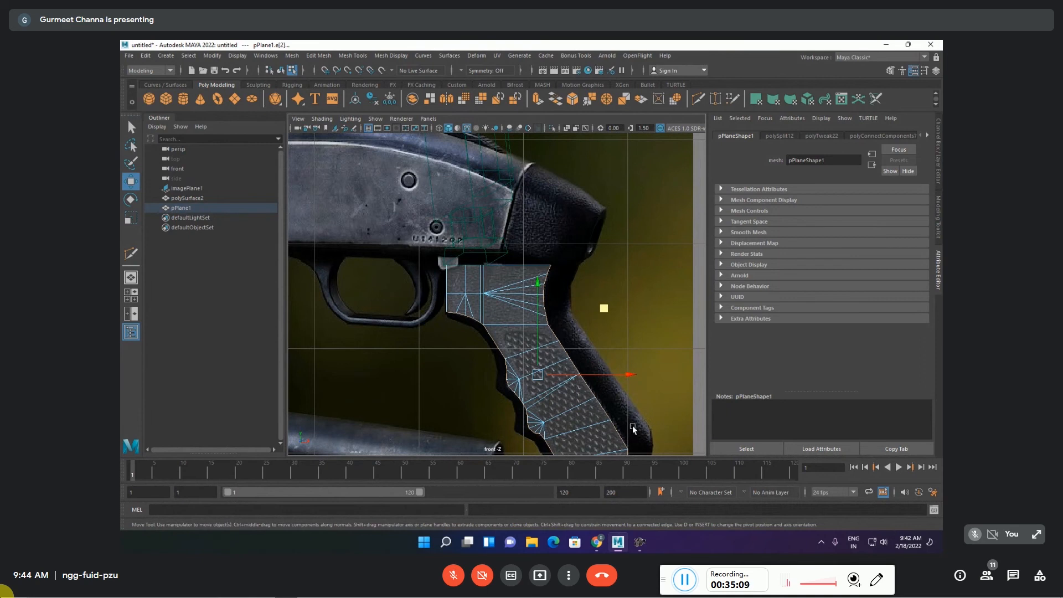
{"action": "middle_click_drag", "start_coordinate": [630, 407], "coordinate": [612, 330], "text": "alt"}
{"action": "key", "text": "space"}
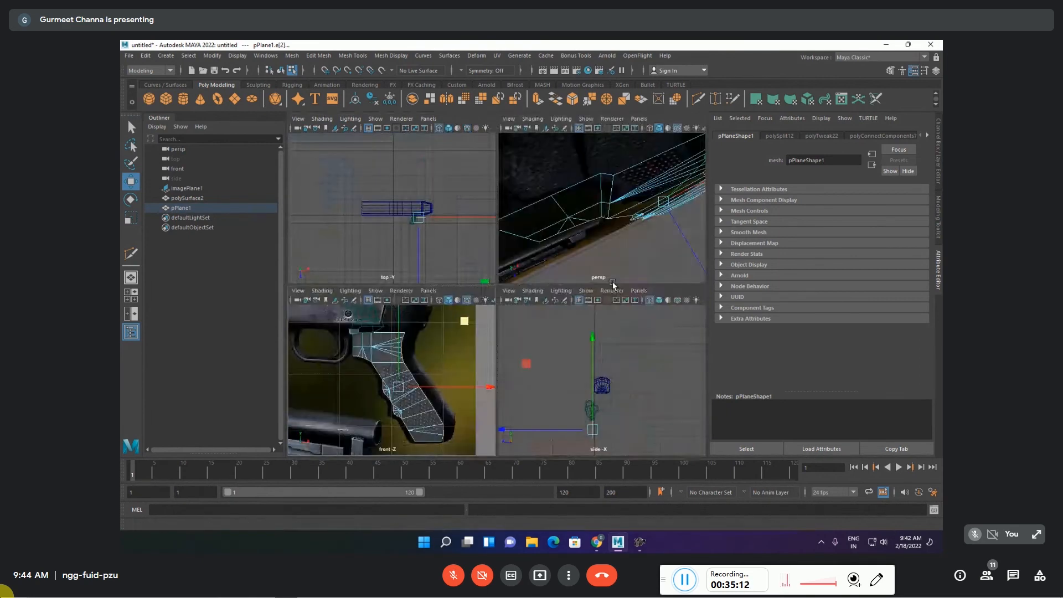
{"action": "key", "text": "space"}
{"action": "left_click_drag", "start_coordinate": [637, 295], "coordinate": [451, 327], "text": "alt"}
{"action": "left_click_drag", "start_coordinate": [490, 385], "coordinate": [527, 379], "text": "shift"}
- Pull the extruded outline edges farther along the depth axis in the top view to thicken the grip
{"action": "key", "text": "space"}
{"action": "key", "text": "space"}
{"action": "scroll", "coordinate": [577, 356], "scroll_direction": "up", "scroll_amount": 6}
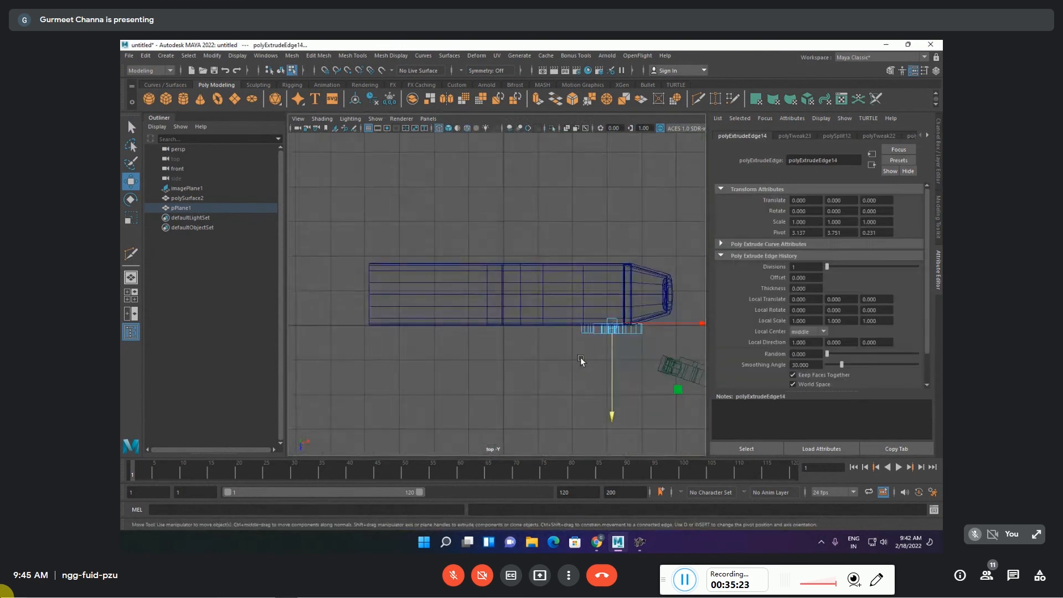
{"action": "left_click_drag", "start_coordinate": [460, 320], "coordinate": [456, 299]}
{"action": "key", "text": "space"}
{"action": "key", "text": "space"}
{"action": "scroll", "coordinate": [431, 251], "scroll_direction": "up", "scroll_amount": 4}
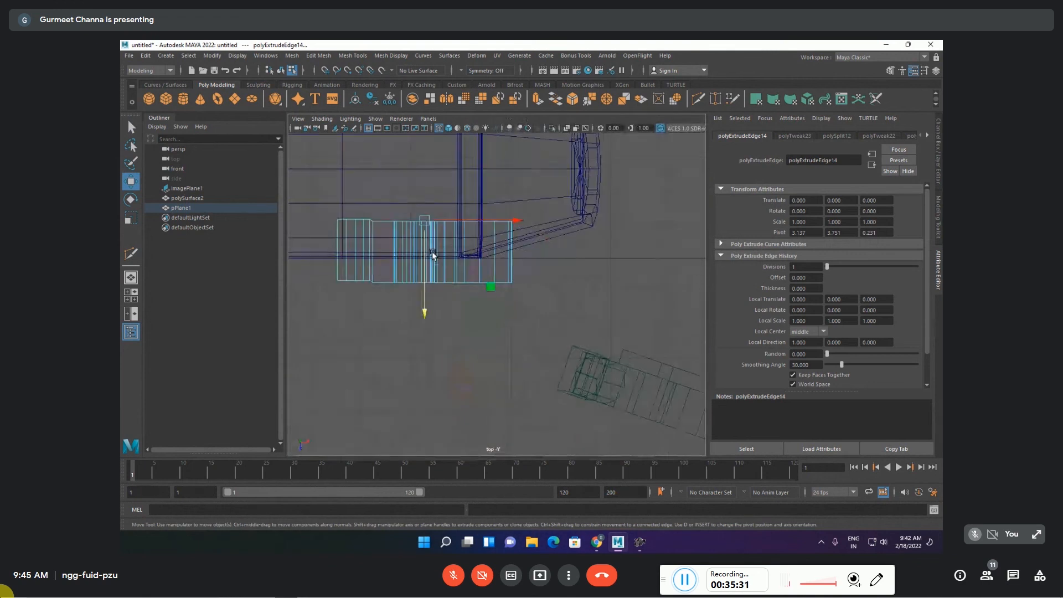
- Scale the extruded outline edges flat along the depth axis
{"action": "key", "text": "r"}
{"action": "left_click_drag", "start_coordinate": [426, 310], "coordinate": [424, 95]}
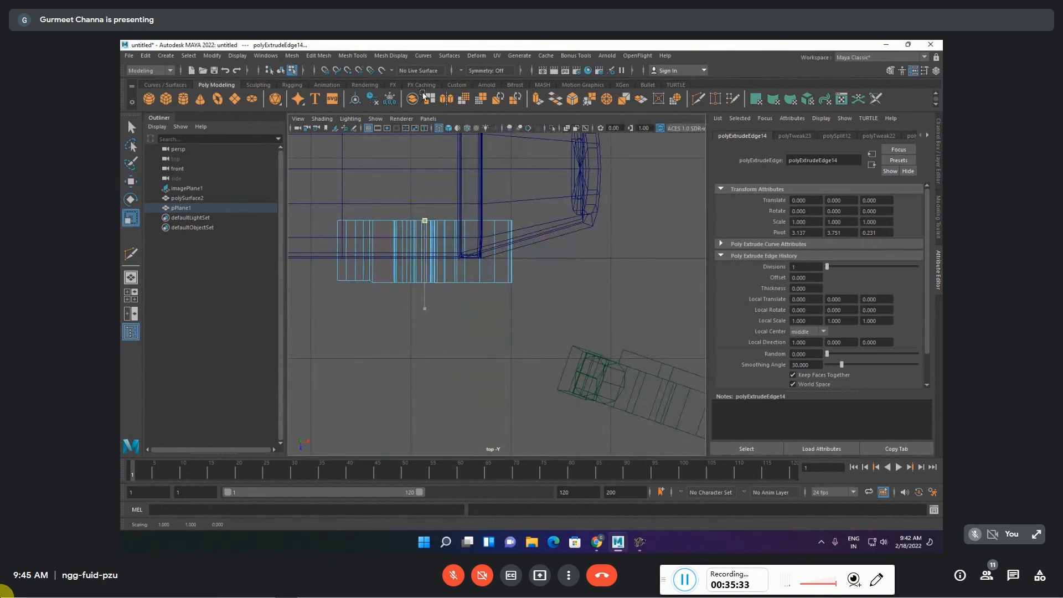
{"action": "key", "text": "space"}
{"action": "key", "text": "space"}
{"action": "key", "text": "space"}
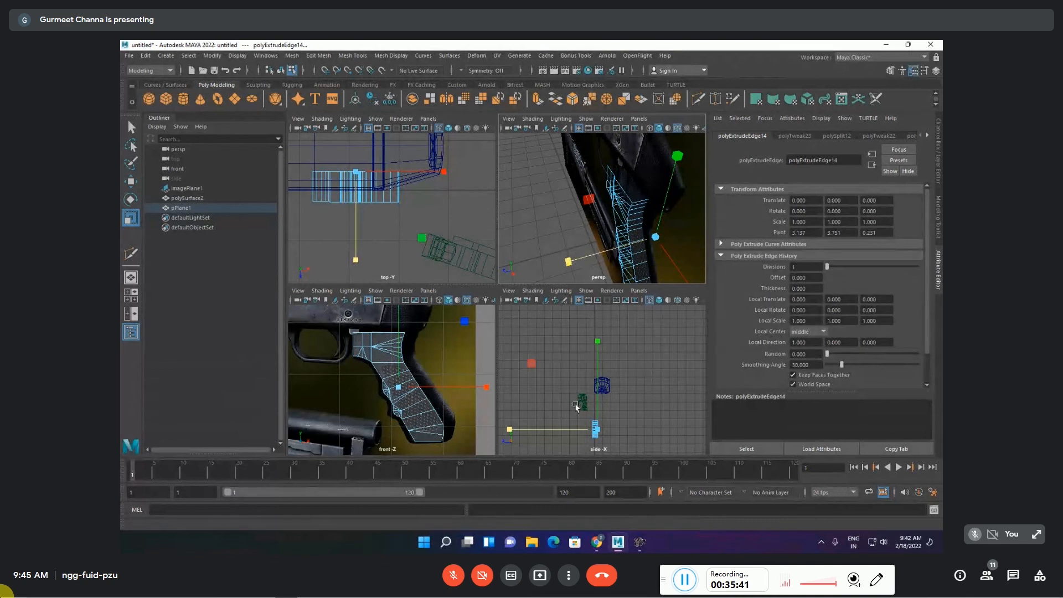
{"action": "key", "text": "space"}
{"action": "key", "text": "space"}
{"action": "key", "text": "space"}
{"action": "left_click_drag", "start_coordinate": [576, 262], "coordinate": [504, 291], "text": "alt"}
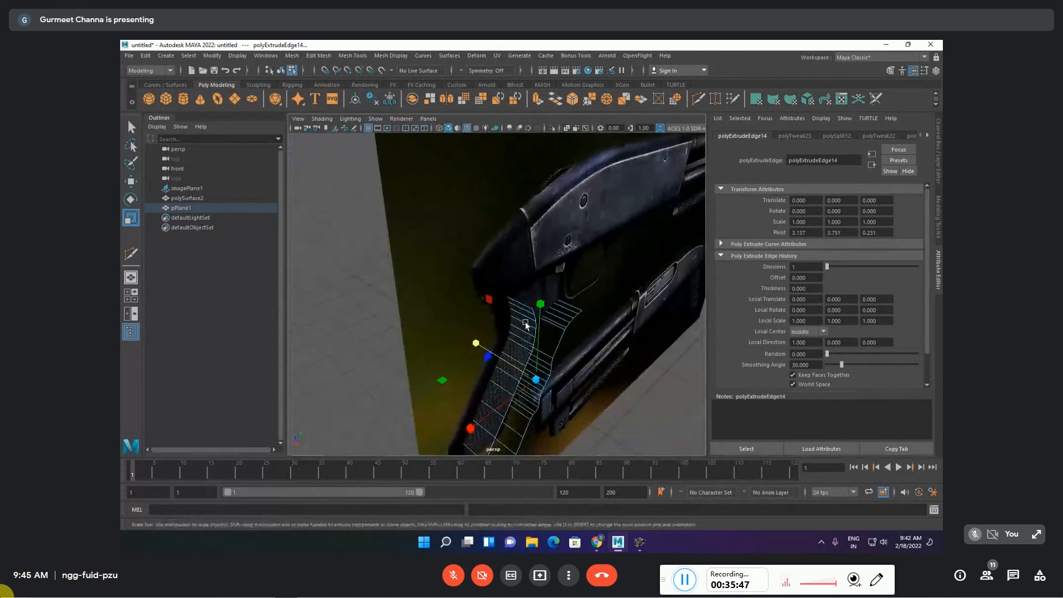
- Try to move the outer border edges of the grip's front strip diagonally in the front view
{"action": "scroll", "coordinate": [571, 328], "scroll_direction": "up", "scroll_amount": 3}
{"action": "scroll", "coordinate": [570, 329], "scroll_direction": "up", "scroll_amount": 2}
{"action": "middle_click_drag", "start_coordinate": [570, 328], "coordinate": [540, 229], "text": "alt"}
{"action": "left_click", "coordinate": [553, 223]}
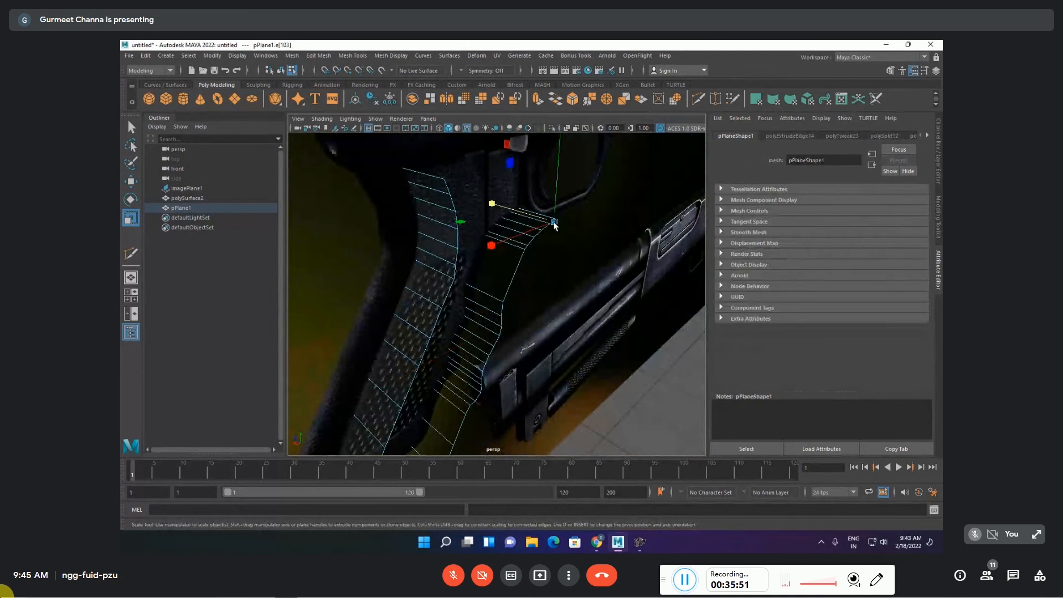
{"action": "left_click_drag", "start_coordinate": [551, 268], "coordinate": [481, 296], "text": "alt"}
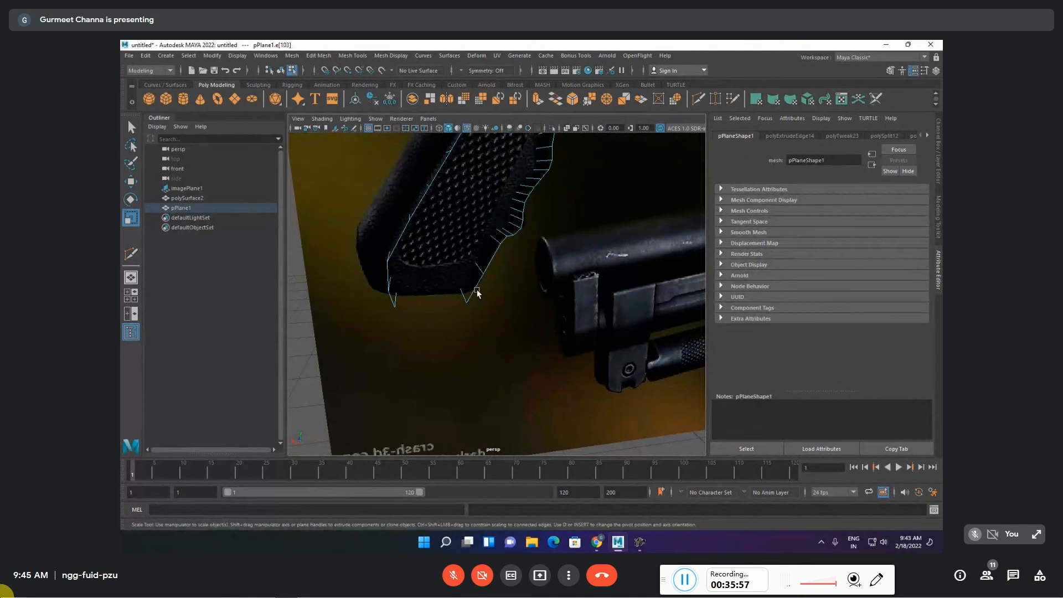
{"action": "left_click", "coordinate": [474, 288]}
{"action": "left_click_drag", "start_coordinate": [546, 232], "coordinate": [503, 364], "text": "alt"}
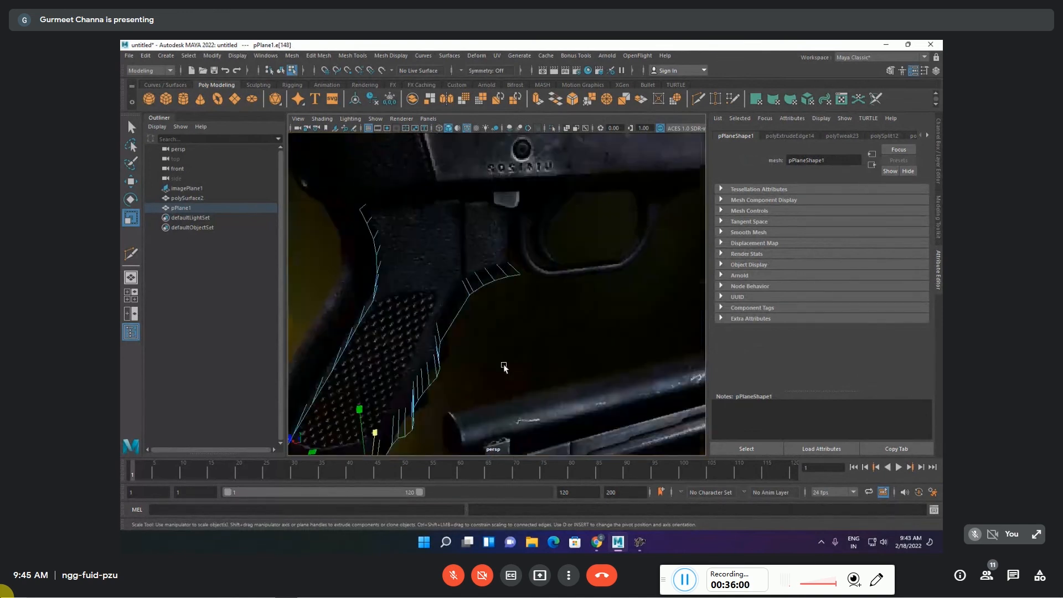
{"action": "double_click", "coordinate": [515, 277]}
{"action": "scroll", "coordinate": [508, 366], "scroll_direction": "down", "scroll_amount": 4}
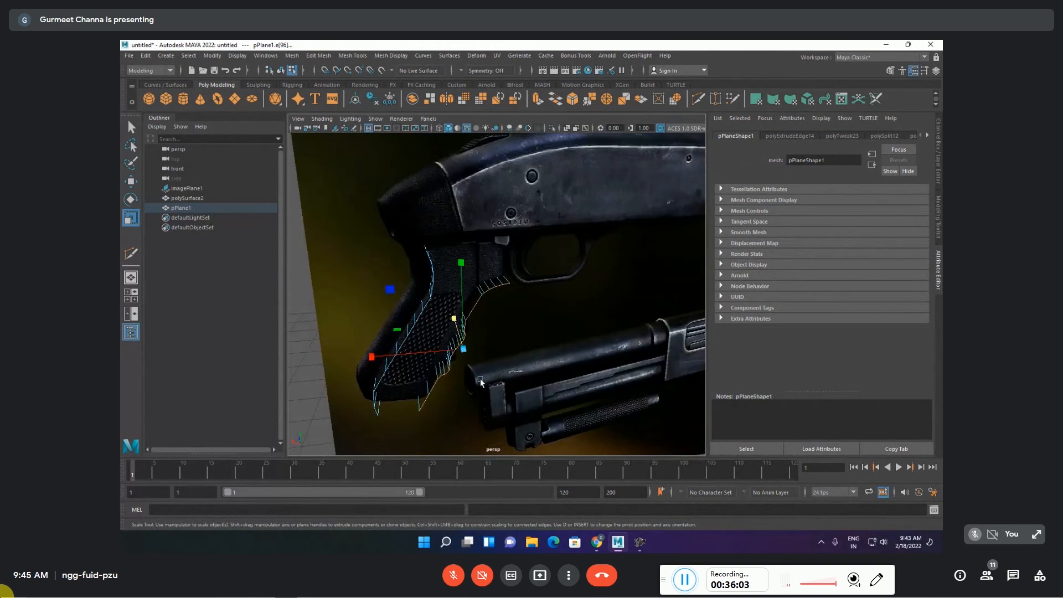
{"action": "left_click_drag", "start_coordinate": [479, 380], "coordinate": [656, 375], "text": "alt"}
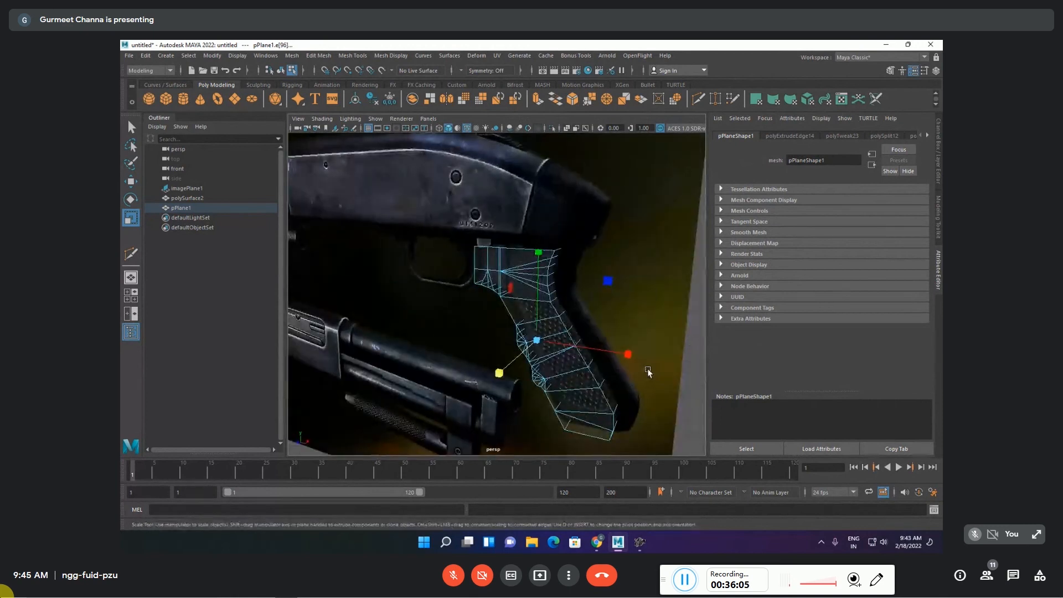
{"action": "key", "text": "space"}
{"action": "key", "text": "space"}
{"action": "scroll", "coordinate": [457, 317], "scroll_direction": "up", "scroll_amount": 1}
{"action": "key", "text": "w"}
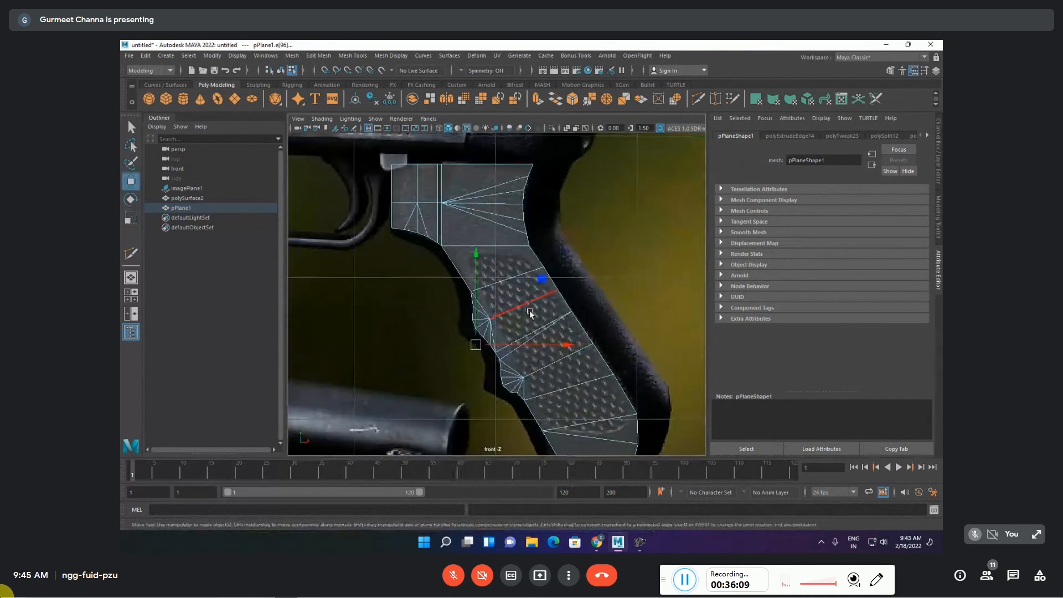
{"action": "left_click_drag", "start_coordinate": [541, 281], "coordinate": [535, 285]}
{"action": "key", "text": "ctrl+z"}
- Move the reference image plane away from the grip along the depth axis in the perspective view
{"action": "key", "text": "space"}
{"action": "scroll", "coordinate": [591, 228], "scroll_direction": "down", "scroll_amount": 10}
{"action": "left_click_drag", "start_coordinate": [605, 241], "coordinate": [577, 227], "text": "alt"}
{"action": "scroll", "coordinate": [636, 194], "scroll_direction": "up", "scroll_amount": 8}
{"action": "left_click", "coordinate": [584, 203]}
{"action": "scroll", "coordinate": [587, 202], "scroll_direction": "down", "scroll_amount": 5}
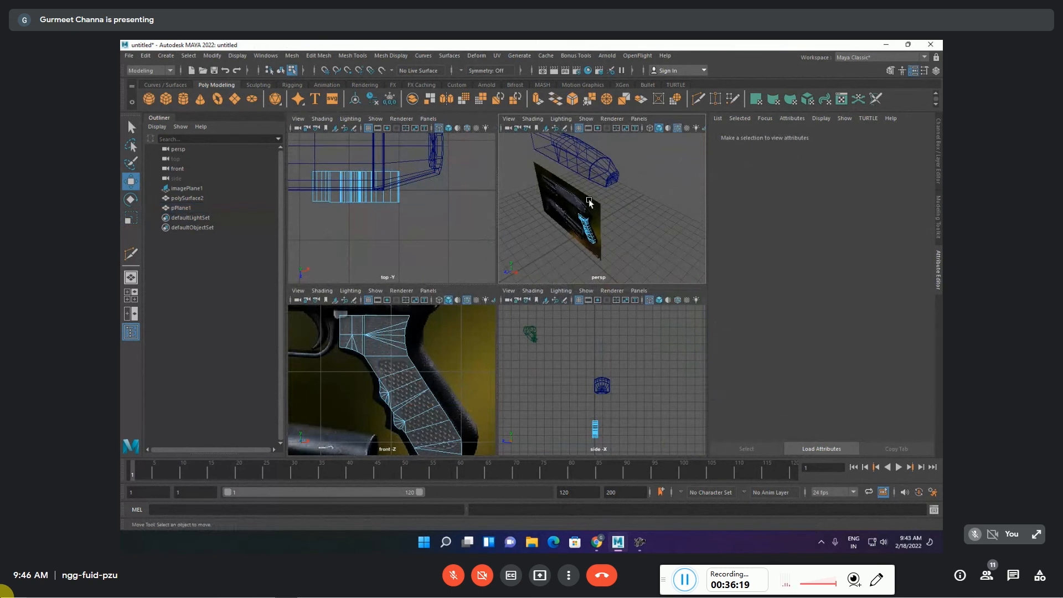
{"action": "key", "text": "q"}
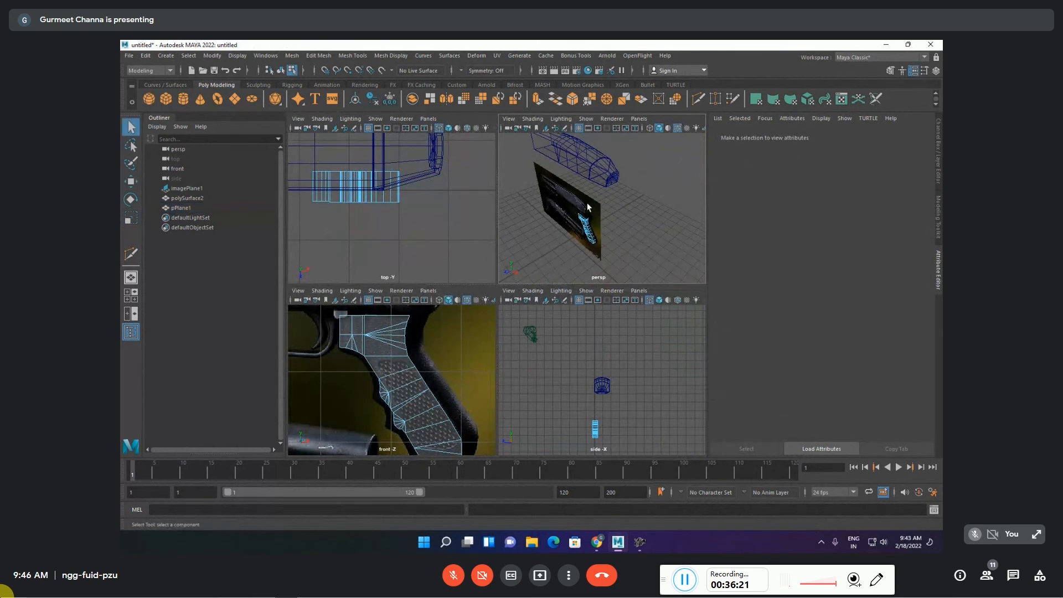
{"action": "left_click", "coordinate": [552, 194]}
{"action": "key", "text": "w"}
{"action": "left_click_drag", "start_coordinate": [552, 190], "coordinate": [610, 203]}
- Select the outer border edges of the grip's front strip and extrude them outward past the finger-bump contour in the front view
{"action": "left_click", "coordinate": [593, 226]}
{"action": "scroll", "coordinate": [606, 228], "scroll_direction": "up", "scroll_amount": 5}
{"action": "key", "text": "F10"}
{"action": "left_click_drag", "start_coordinate": [607, 228], "coordinate": [488, 234], "text": "alt"}
{"action": "scroll", "coordinate": [586, 202], "scroll_direction": "up", "scroll_amount": 4}
{"action": "scroll", "coordinate": [586, 201], "scroll_direction": "up", "scroll_amount": 3}
{"action": "left_click", "coordinate": [586, 185]}
{"action": "left_click_drag", "start_coordinate": [586, 184], "coordinate": [554, 246], "text": "alt"}
{"action": "double_click", "coordinate": [552, 247], "text": "shift"}
{"action": "scroll", "coordinate": [527, 267], "scroll_direction": "down", "scroll_amount": 5}
{"action": "key", "text": "space"}
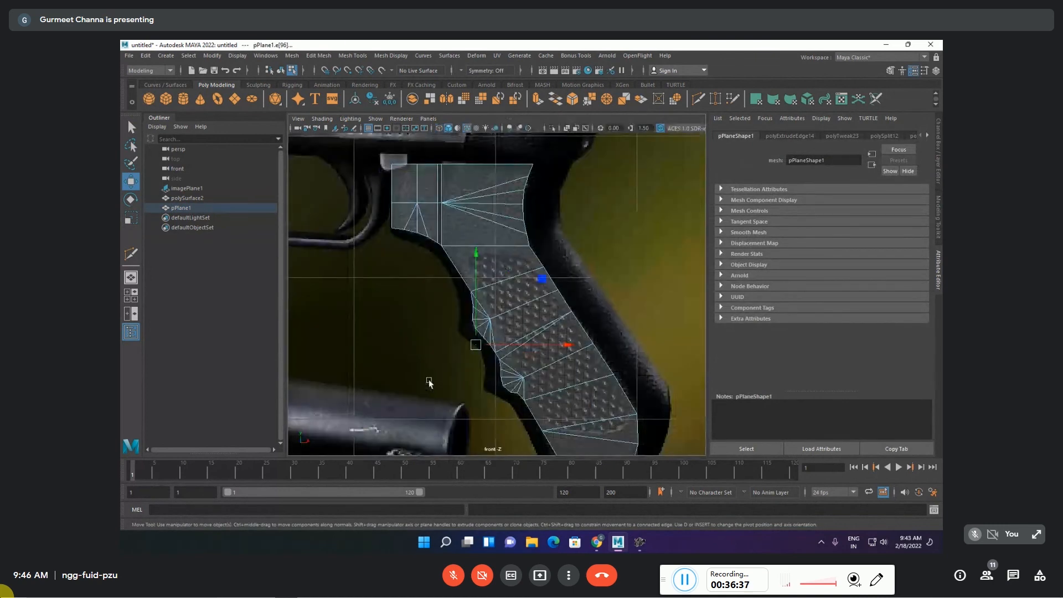
{"action": "left_click_drag", "start_coordinate": [542, 279], "coordinate": [527, 288], "text": "shift"}
{"action": "middle_click_drag", "start_coordinate": [382, 253], "coordinate": [477, 294], "text": "alt"}
{"action": "scroll", "coordinate": [438, 288], "scroll_direction": "up", "scroll_amount": 5}
{"action": "scroll", "coordinate": [440, 284], "scroll_direction": "up", "scroll_amount": 3}
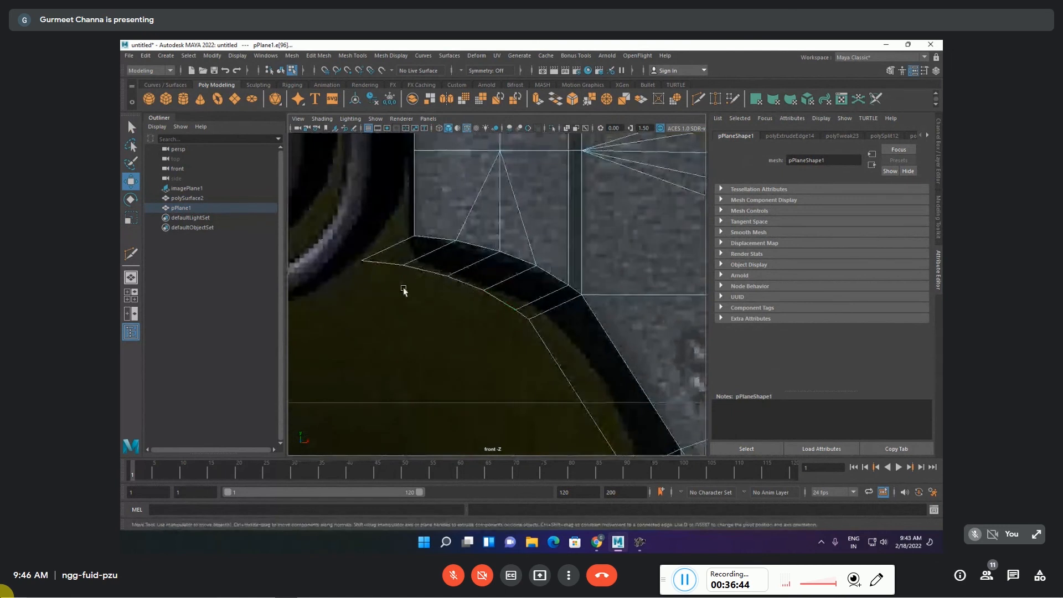
- Move the outer vertices of the front strip's upper curve onto the reference contour behind the trigger guard in the front view
{"action": "right_click_drag", "start_coordinate": [404, 296], "coordinate": [367, 296]}
{"action": "left_click_drag", "start_coordinate": [388, 270], "coordinate": [416, 252]}
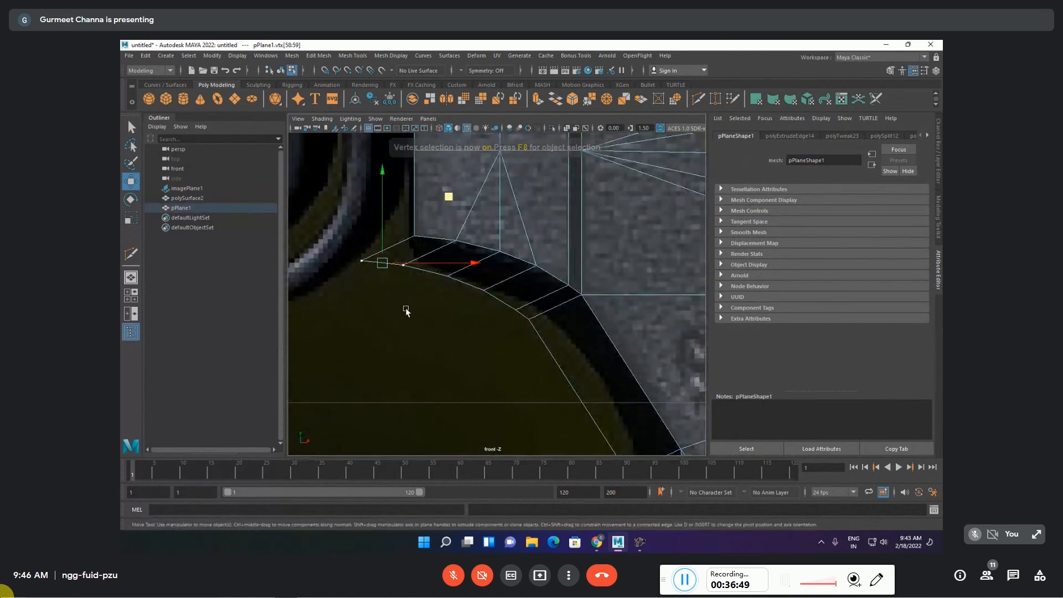
{"action": "left_click_drag", "start_coordinate": [422, 350], "coordinate": [489, 283], "text": "shift"}
{"action": "left_click_drag", "start_coordinate": [477, 356], "coordinate": [557, 304], "text": "shift"}
{"action": "middle_click_drag", "start_coordinate": [513, 226], "coordinate": [564, 229]}
{"action": "left_click_drag", "start_coordinate": [550, 362], "coordinate": [591, 311]}
{"action": "left_click_drag", "start_coordinate": [641, 255], "coordinate": [624, 254]}
{"action": "left_click_drag", "start_coordinate": [514, 316], "coordinate": [548, 283]}
{"action": "left_click_drag", "start_coordinate": [601, 232], "coordinate": [592, 233]}
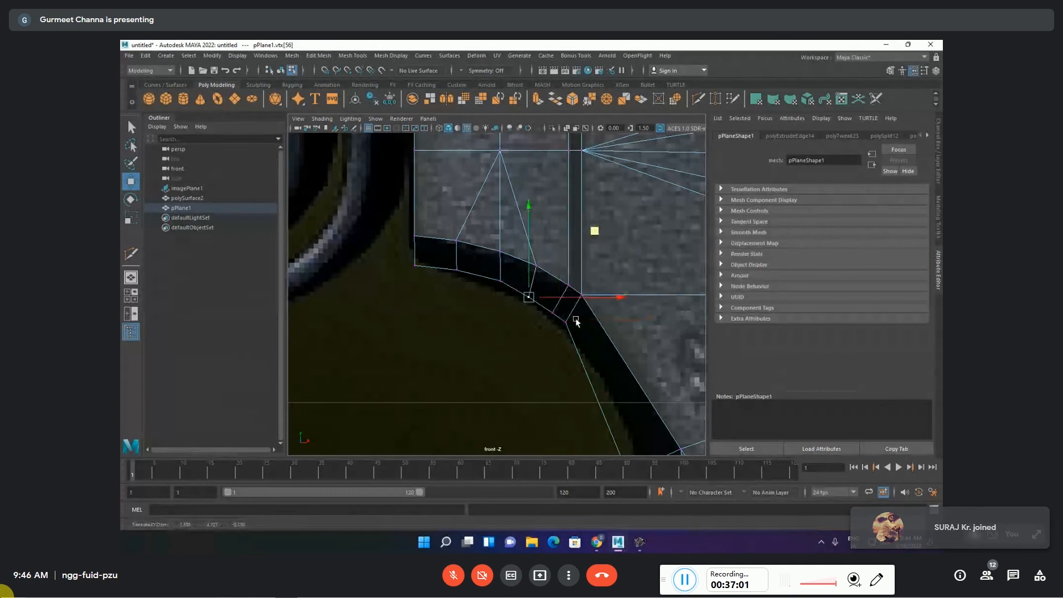
- Fit the front strip's outer vertices to the reference along the straight run and around the first finger bump
{"action": "middle_click_drag", "start_coordinate": [587, 368], "coordinate": [526, 332], "text": "alt"}
{"action": "left_click_drag", "start_coordinate": [536, 337], "coordinate": [596, 371]}
{"action": "left_click_drag", "start_coordinate": [653, 292], "coordinate": [664, 271]}
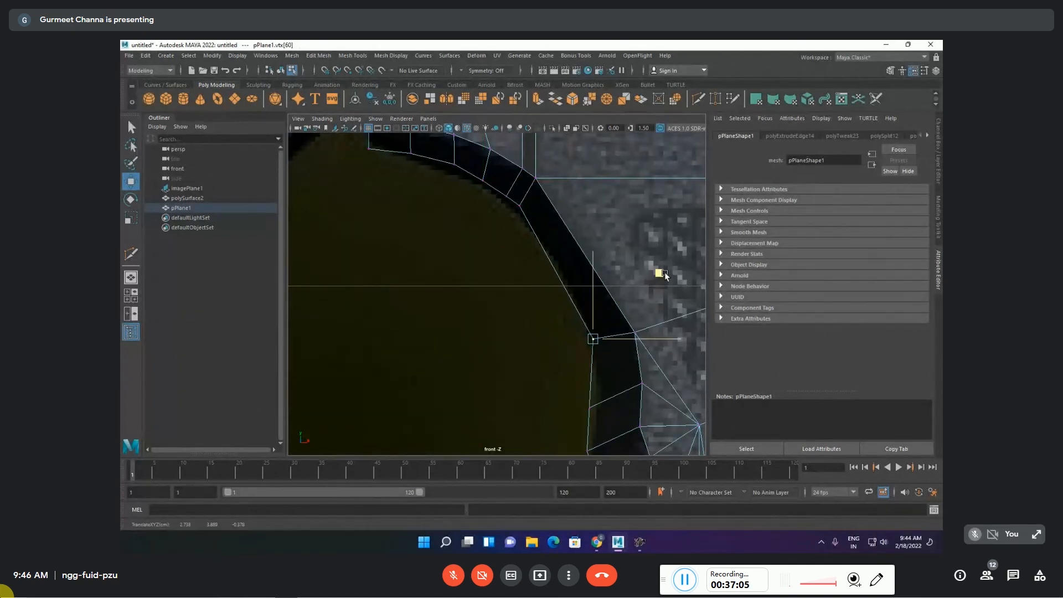
{"action": "middle_click_drag", "start_coordinate": [624, 371], "coordinate": [560, 275], "text": "alt"}
{"action": "left_click_drag", "start_coordinate": [532, 316], "coordinate": [523, 358]}
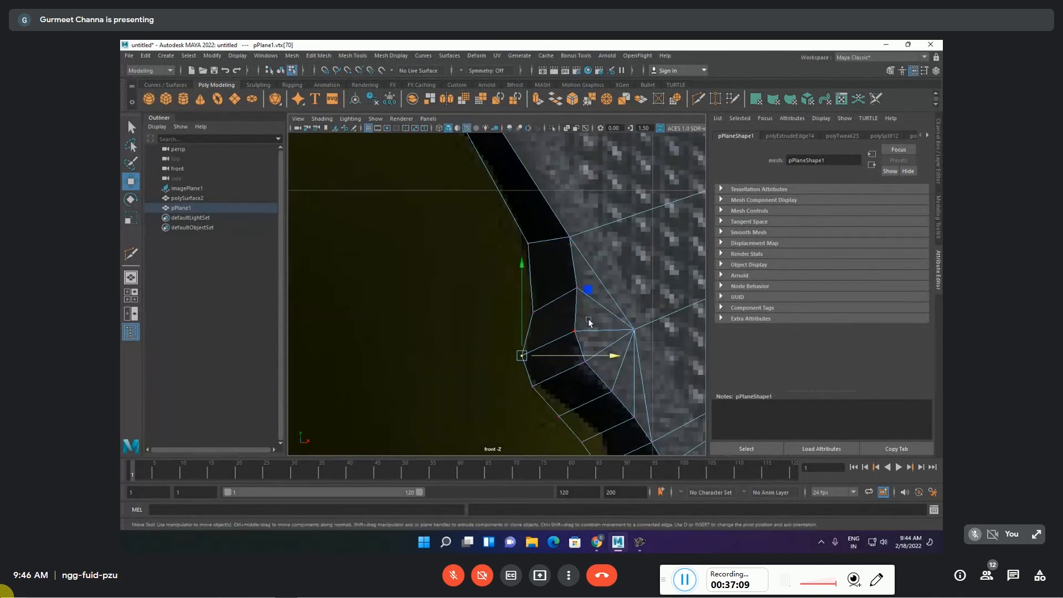
{"action": "left_click_drag", "start_coordinate": [587, 289], "coordinate": [594, 286]}
{"action": "left_click_drag", "start_coordinate": [510, 379], "coordinate": [544, 394]}
{"action": "left_click_drag", "start_coordinate": [598, 323], "coordinate": [598, 312]}
- Adjust the front strip's outer vertices along the slope between the first and second finger bumps to match the reference
{"action": "middle_click_drag", "start_coordinate": [565, 387], "coordinate": [507, 339], "text": "alt"}
{"action": "left_click_drag", "start_coordinate": [486, 358], "coordinate": [520, 375]}
{"action": "left_click_drag", "start_coordinate": [569, 302], "coordinate": [574, 287]}
{"action": "middle_click_drag", "start_coordinate": [553, 354], "coordinate": [482, 305], "text": "alt"}
{"action": "left_click_drag", "start_coordinate": [438, 337], "coordinate": [439, 360]}
{"action": "left_click", "coordinate": [531, 273]}
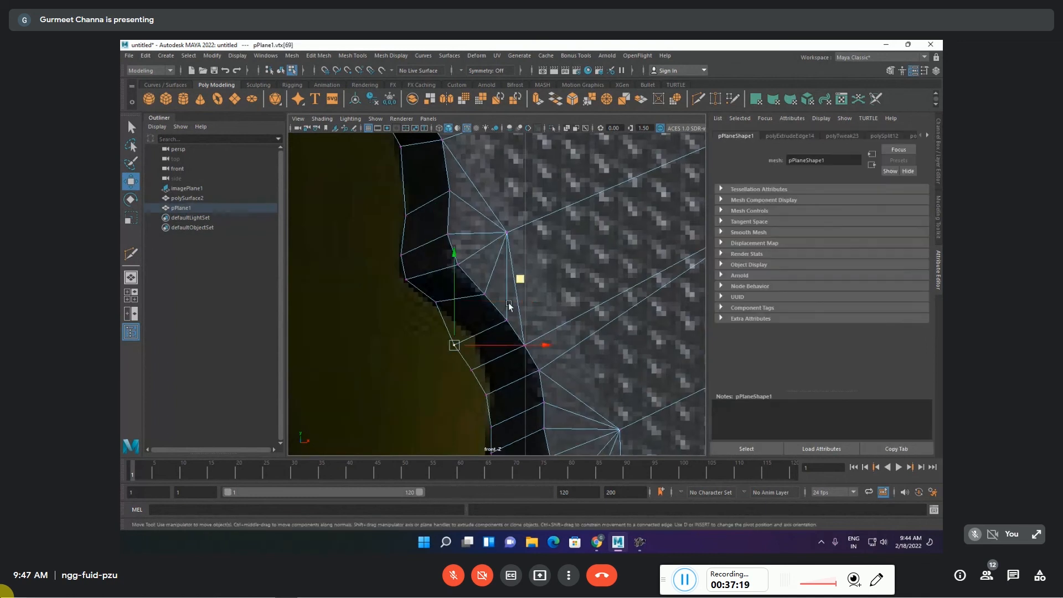
{"action": "left_click_drag", "start_coordinate": [520, 281], "coordinate": [532, 271]}
{"action": "left_click_drag", "start_coordinate": [454, 352], "coordinate": [481, 379]}
{"action": "left_click_drag", "start_coordinate": [539, 301], "coordinate": [548, 294]}
{"action": "left_click_drag", "start_coordinate": [457, 325], "coordinate": [492, 364]}
{"action": "left_click_drag", "start_coordinate": [542, 283], "coordinate": [546, 282]}
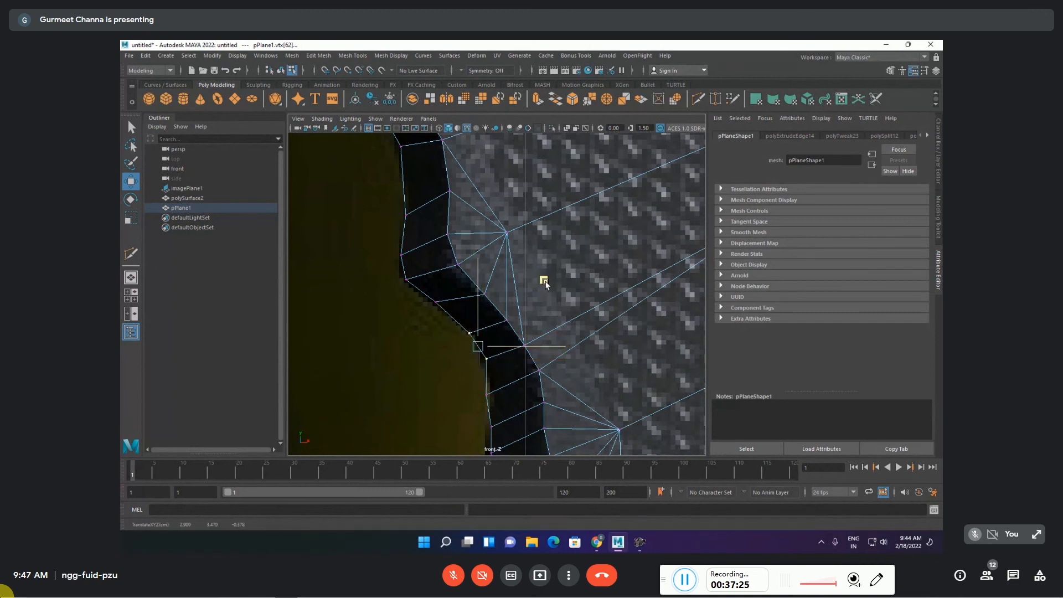
- Shape the front strip's outer vertices around the second finger bump to follow the reference contour
{"action": "middle_click_drag", "start_coordinate": [525, 360], "coordinate": [477, 273], "text": "alt"}
{"action": "left_click_drag", "start_coordinate": [422, 298], "coordinate": [450, 320]}
{"action": "left_click_drag", "start_coordinate": [471, 308], "coordinate": [476, 306]}
{"action": "middle_click_drag", "start_coordinate": [476, 307], "coordinate": [457, 266], "text": "alt"}
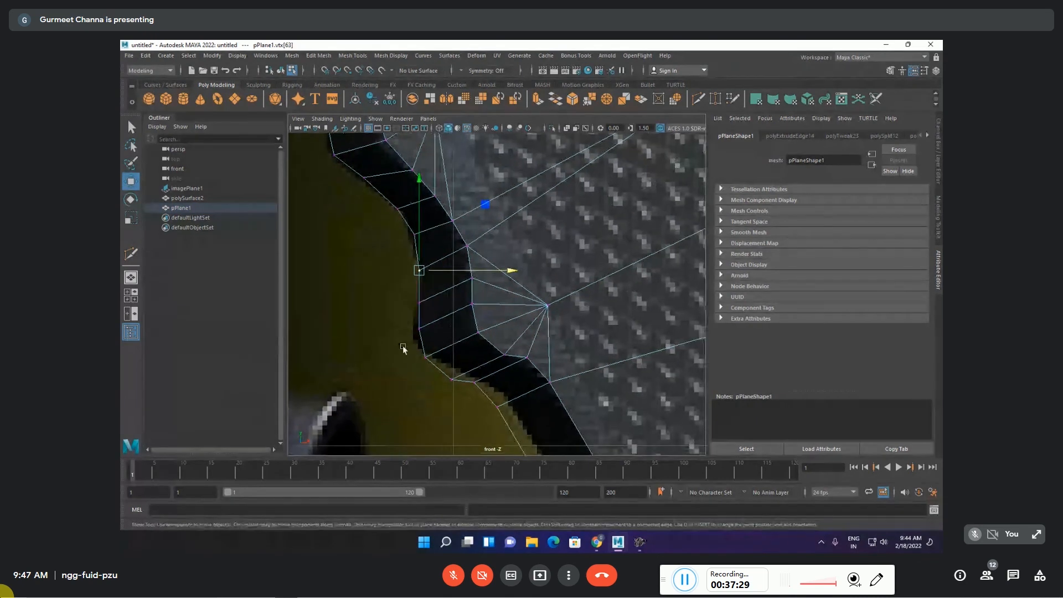
{"action": "left_click_drag", "start_coordinate": [414, 374], "coordinate": [436, 348]}
{"action": "left_click_drag", "start_coordinate": [491, 291], "coordinate": [517, 307]}
{"action": "left_click", "coordinate": [453, 377]}
{"action": "left_click_drag", "start_coordinate": [462, 394], "coordinate": [488, 370]}
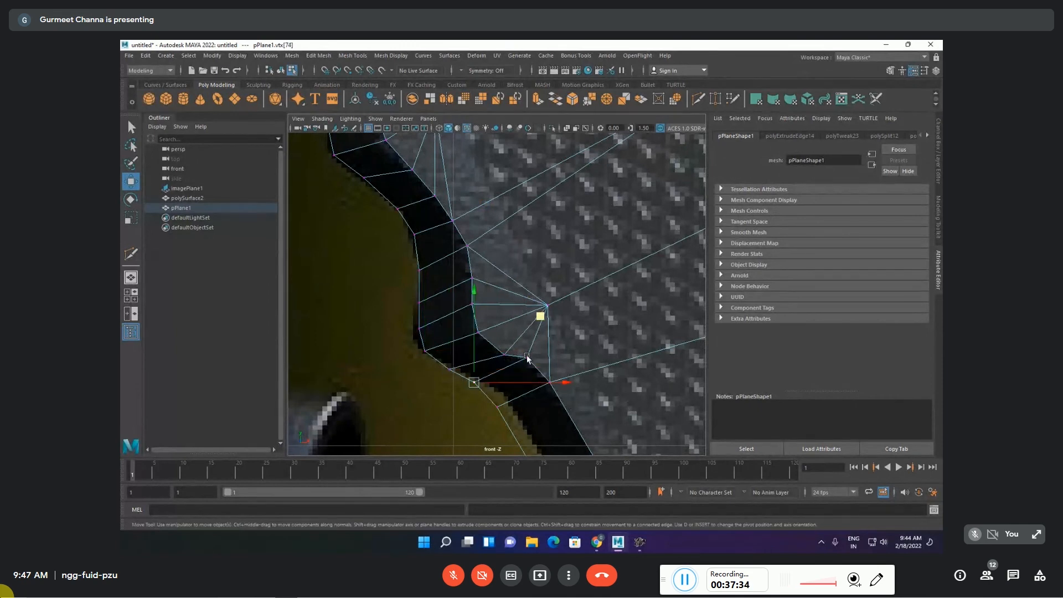
{"action": "left_click_drag", "start_coordinate": [541, 317], "coordinate": [546, 312]}
- Move the front strip's remaining outer vertices onto the reference contour from below the second finger bump to the grip's base
{"action": "middle_click_drag", "start_coordinate": [519, 404], "coordinate": [459, 328], "text": "alt"}
{"action": "left_click_drag", "start_coordinate": [433, 352], "coordinate": [464, 316]}
{"action": "left_click_drag", "start_coordinate": [506, 279], "coordinate": [509, 256]}
{"action": "middle_click_drag", "start_coordinate": [528, 371], "coordinate": [468, 245], "text": "alt"}
{"action": "left_click_drag", "start_coordinate": [427, 290], "coordinate": [453, 330]}
{"action": "left_click_drag", "start_coordinate": [505, 252], "coordinate": [514, 244]}
{"action": "left_click_drag", "start_coordinate": [456, 379], "coordinate": [520, 432]}
{"action": "left_click_drag", "start_coordinate": [563, 347], "coordinate": [566, 335]}
- Examine the reshaped front strip against the reference along the whole length of the grip in the front view
{"action": "scroll", "coordinate": [539, 282], "scroll_direction": "down", "scroll_amount": 10}
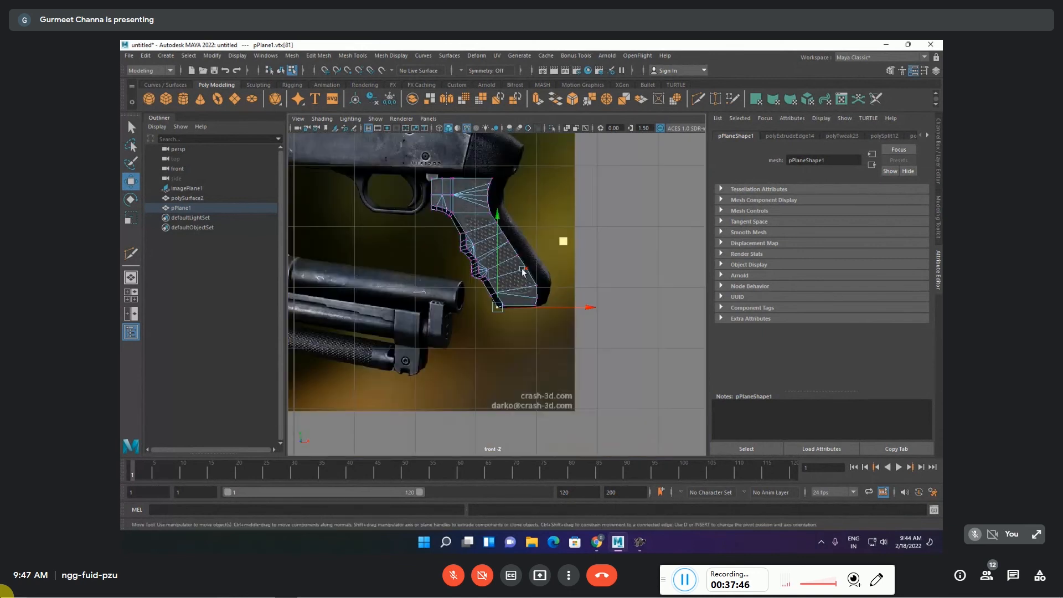
{"action": "scroll", "coordinate": [442, 186], "scroll_direction": "up", "scroll_amount": 5}
{"action": "scroll", "coordinate": [442, 185], "scroll_direction": "up", "scroll_amount": 4}
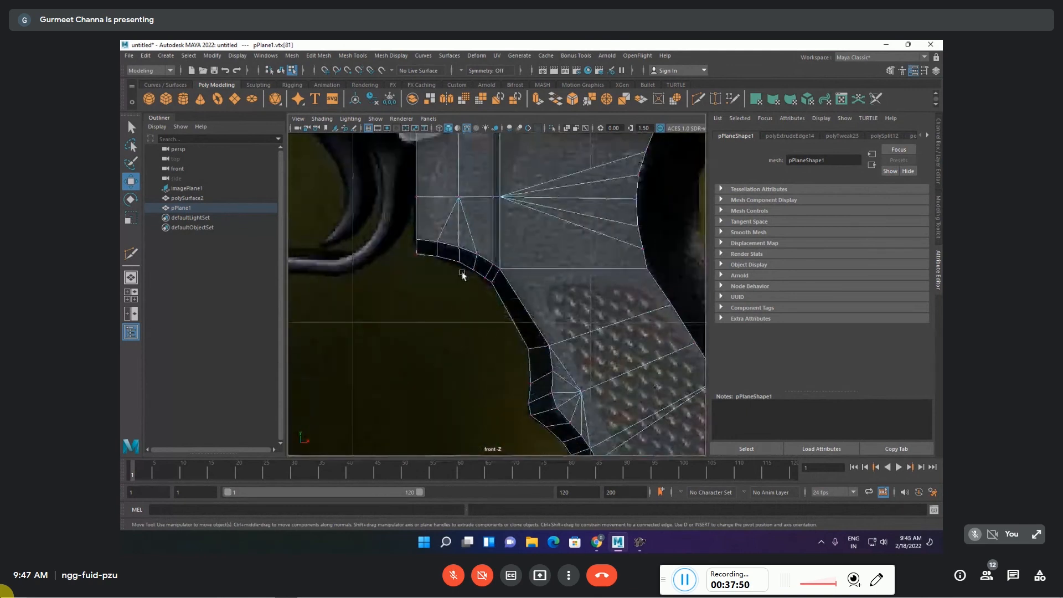
{"action": "left_click_drag", "start_coordinate": [530, 304], "coordinate": [434, 308], "text": "alt"}
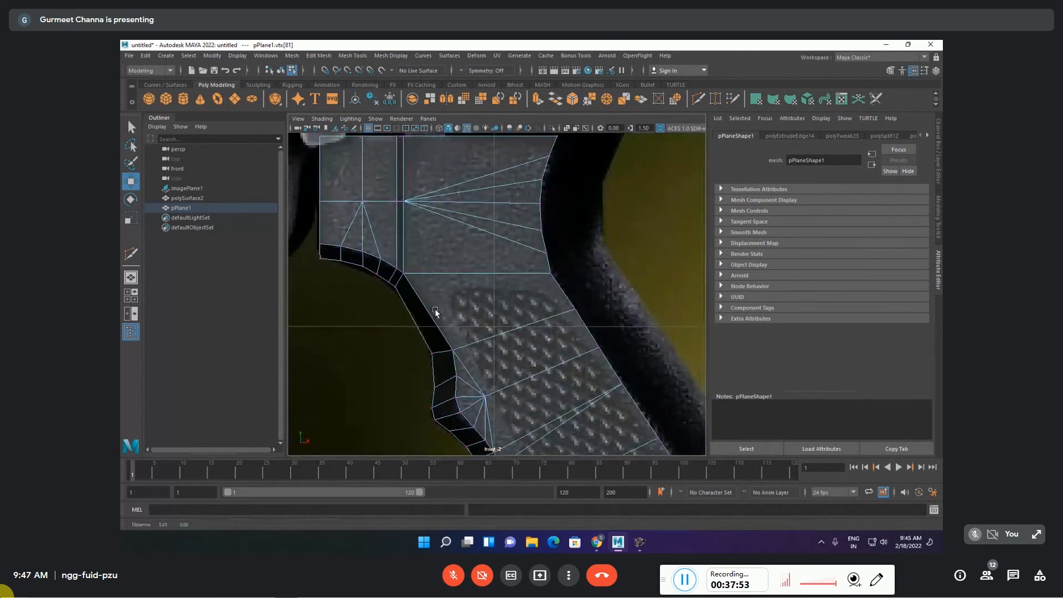
{"action": "scroll", "coordinate": [463, 402], "scroll_direction": "up", "scroll_amount": 3}
{"action": "scroll", "coordinate": [481, 381], "scroll_direction": "down", "scroll_amount": 8}
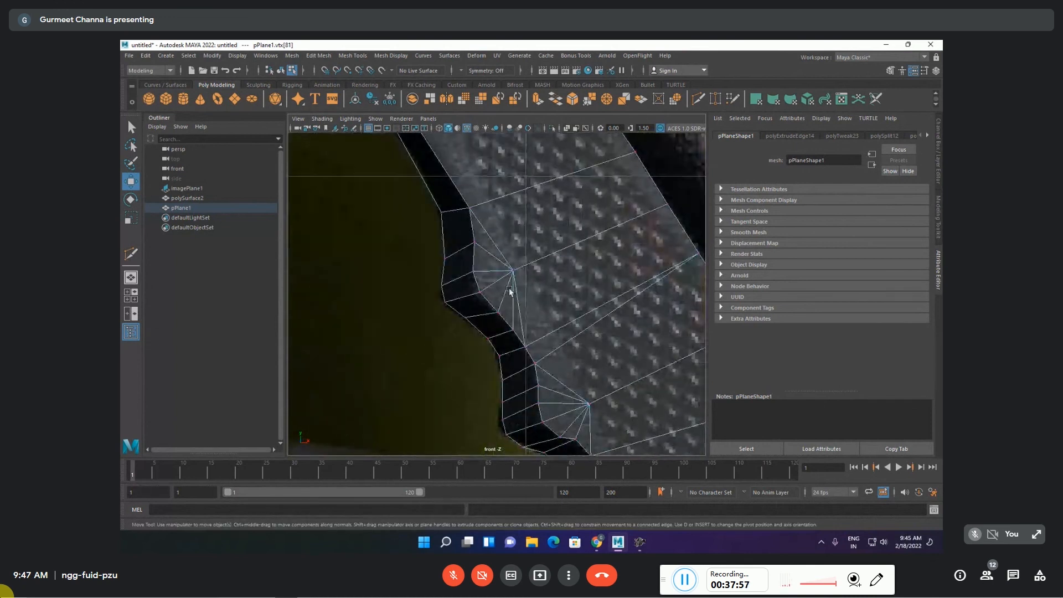
{"action": "scroll", "coordinate": [463, 257], "scroll_direction": "down", "scroll_amount": 3}
{"action": "scroll", "coordinate": [464, 267], "scroll_direction": "up", "scroll_amount": 5}
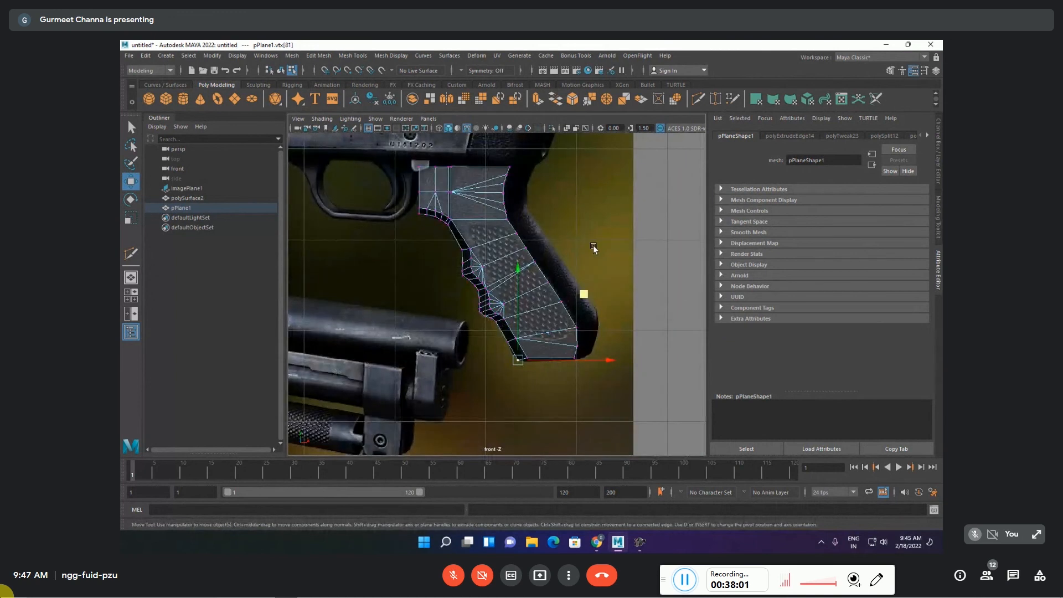
- Clear the selection and view the grip's rear border together with the reference plane in the perspective view
{"action": "key", "text": "space"}
{"action": "key", "text": "space"}
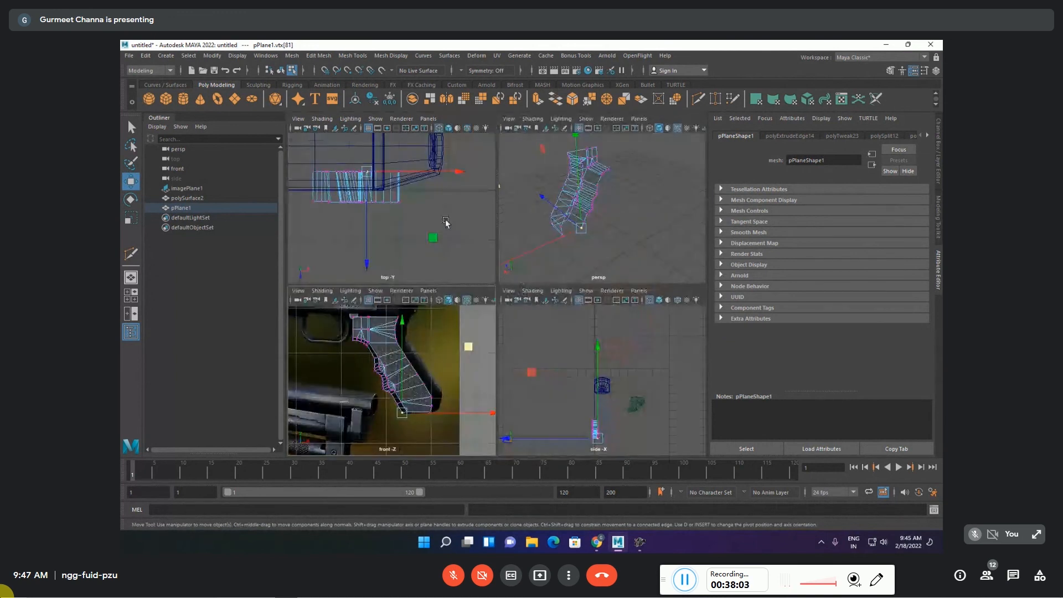
{"action": "left_click_drag", "start_coordinate": [560, 201], "coordinate": [483, 244], "text": "alt"}
{"action": "scroll", "coordinate": [574, 251], "scroll_direction": "up", "scroll_amount": 4}
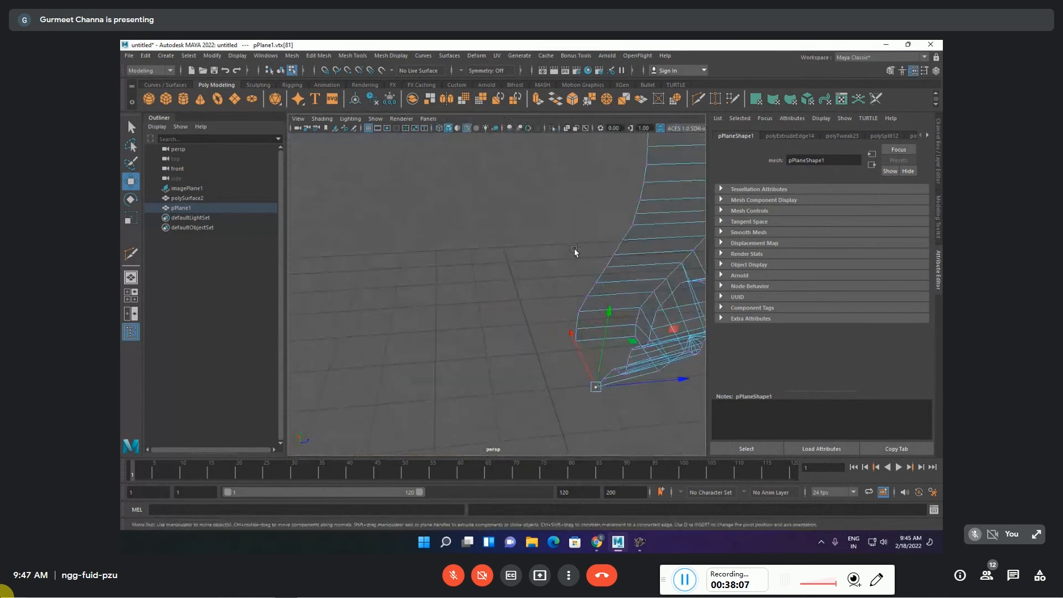
{"action": "key", "text": "F10"}
{"action": "left_click_drag", "start_coordinate": [645, 178], "coordinate": [618, 173], "text": "alt"}
{"action": "left_click", "coordinate": [501, 257]}
{"action": "left_click_drag", "start_coordinate": [501, 257], "coordinate": [498, 343], "text": "alt"}
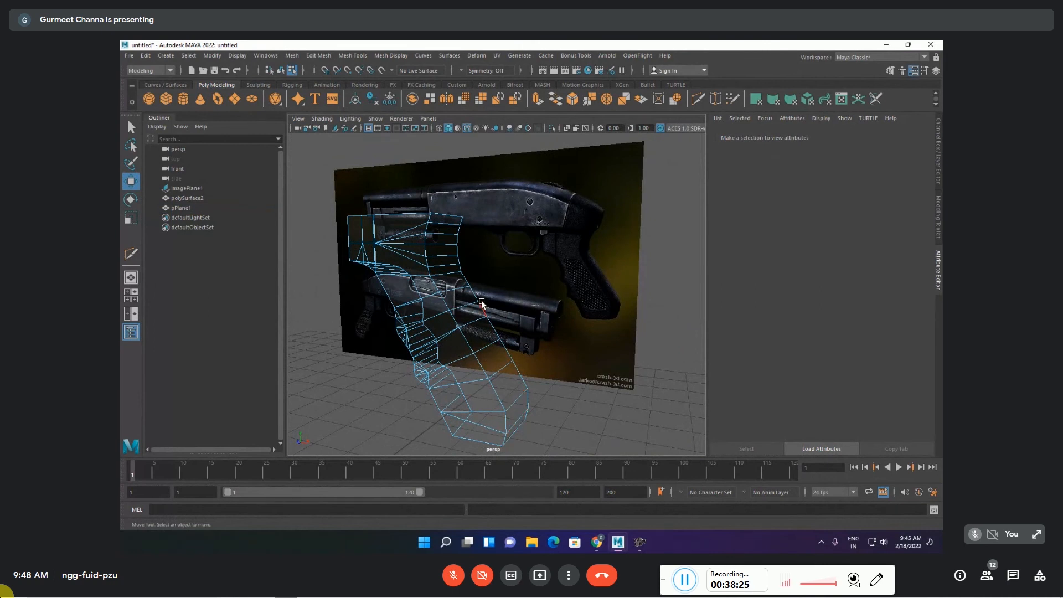
{"action": "scroll", "coordinate": [480, 300], "scroll_direction": "up", "scroll_amount": 5}
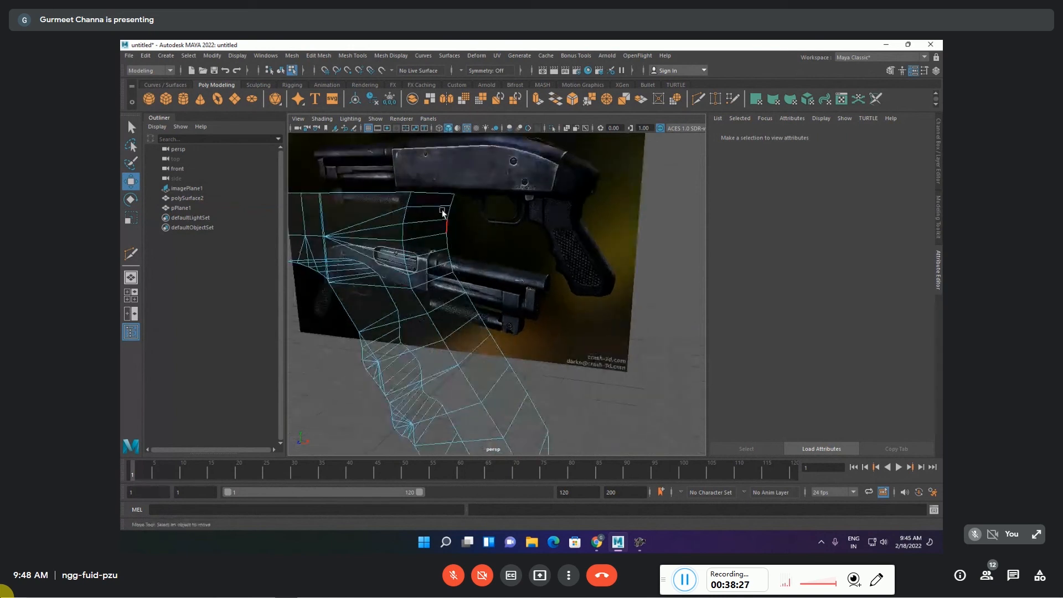
{"action": "key", "text": "F9"}
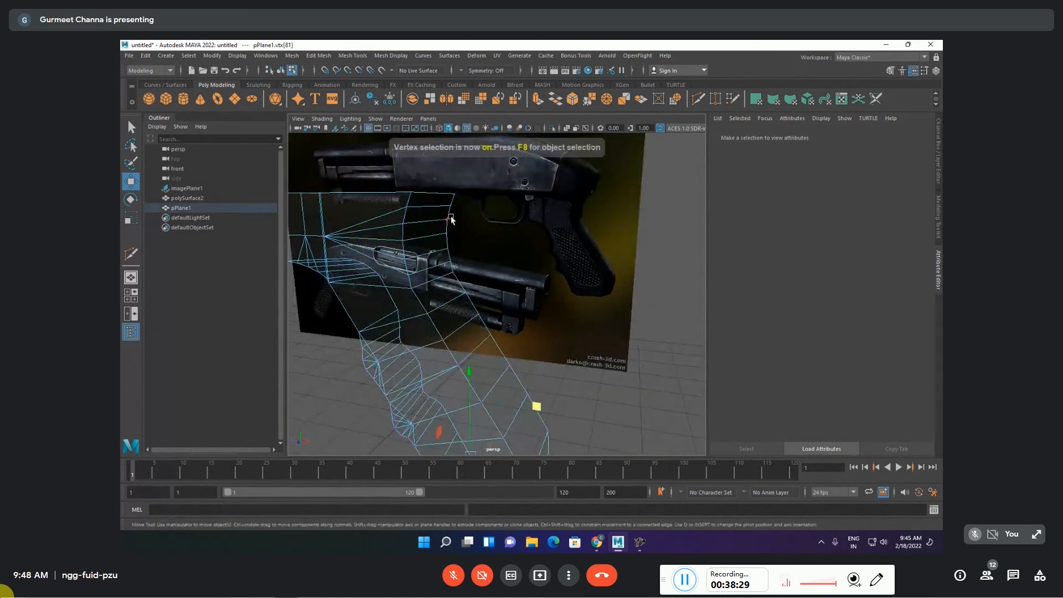
{"action": "left_click", "coordinate": [447, 226]}
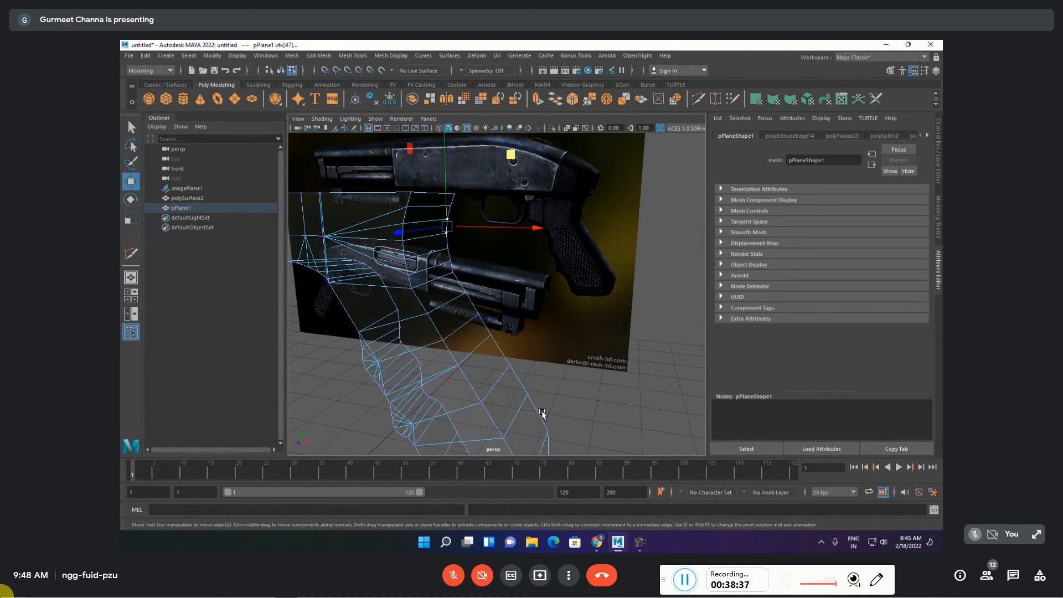
{"action": "left_click", "coordinate": [471, 303]}
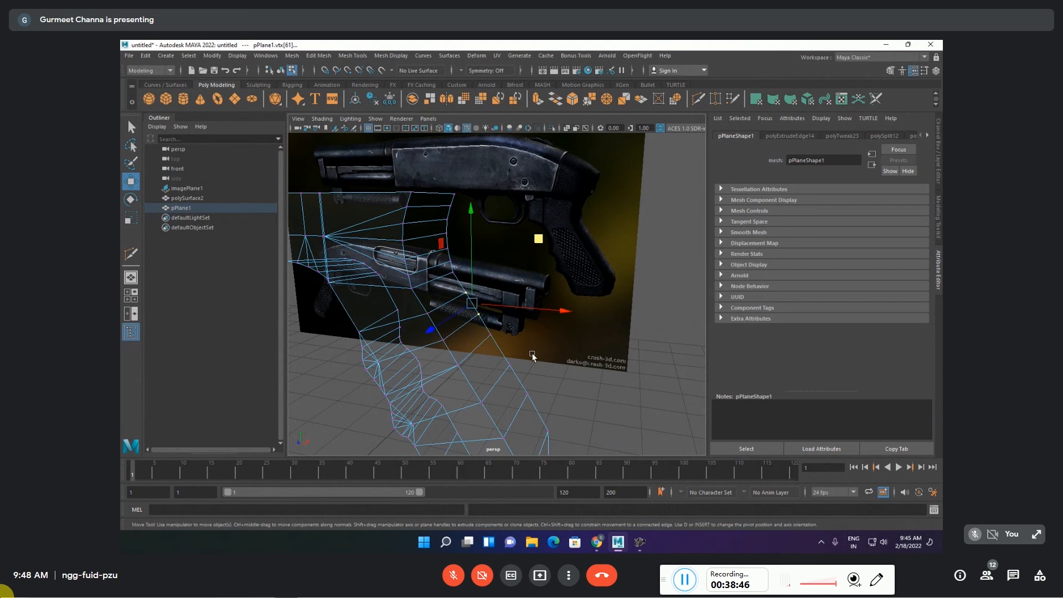
{"action": "middle_click_drag", "start_coordinate": [554, 358], "coordinate": [536, 317], "text": "alt"}
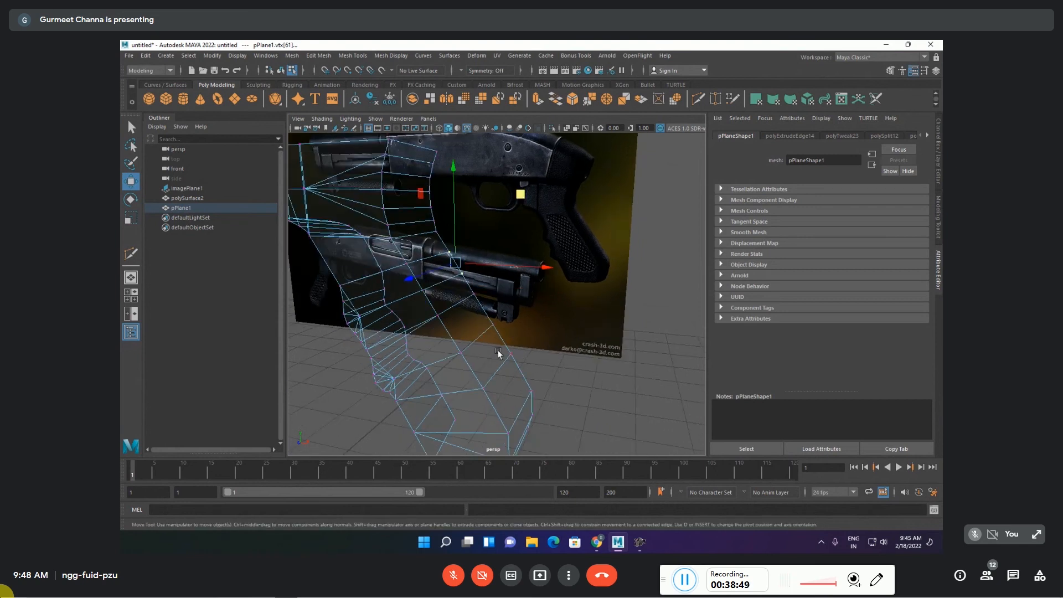
{"action": "left_click_drag", "start_coordinate": [503, 352], "coordinate": [520, 379]}
{"action": "left_click", "coordinate": [486, 324]}
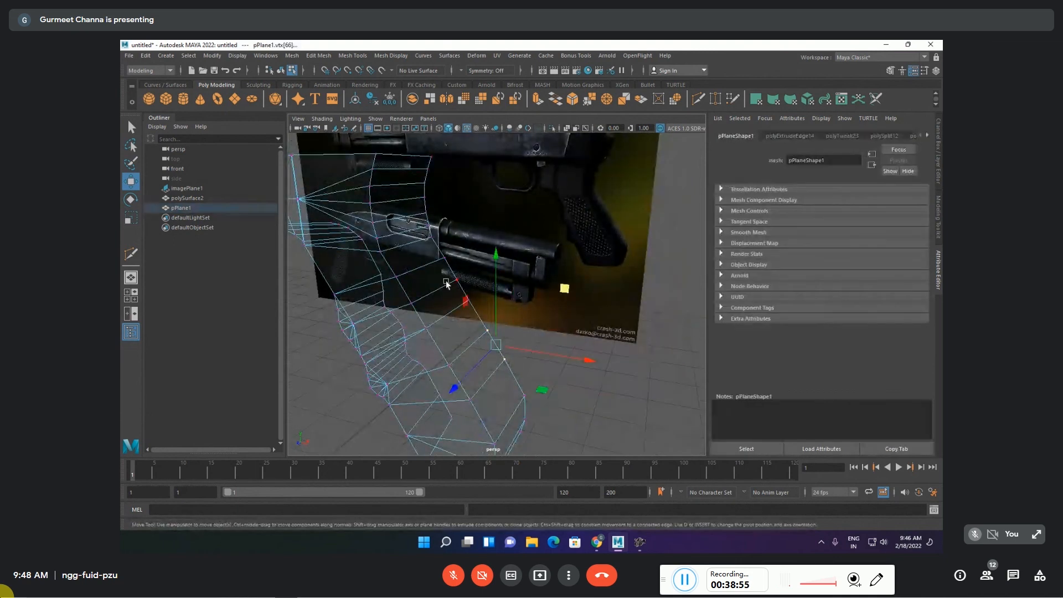
{"action": "left_click_drag", "start_coordinate": [432, 281], "coordinate": [480, 315]}
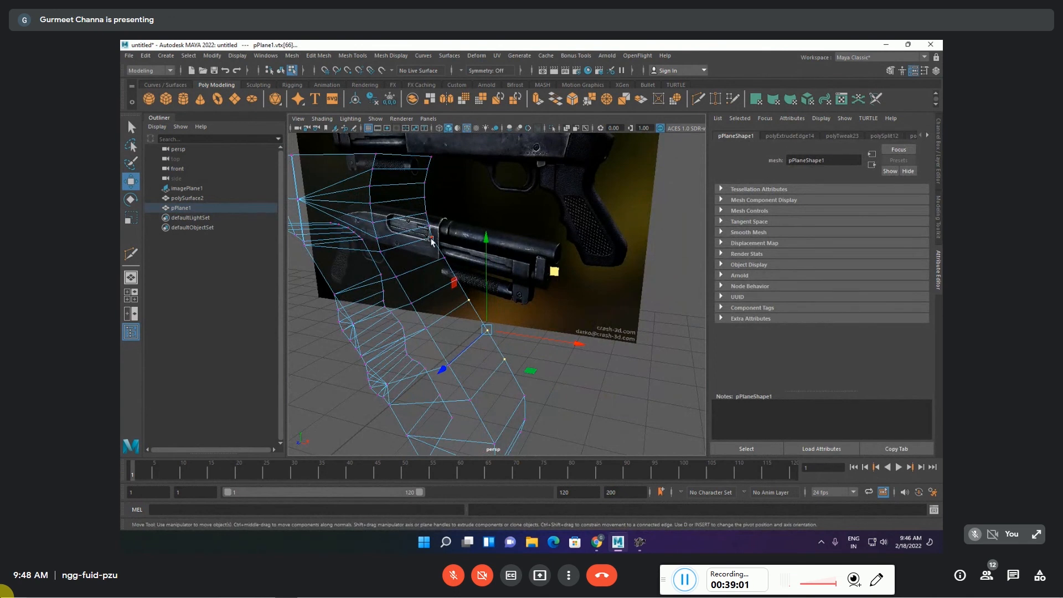
{"action": "left_click", "coordinate": [464, 333]}
{"action": "left_click_drag", "start_coordinate": [467, 324], "coordinate": [516, 367]}
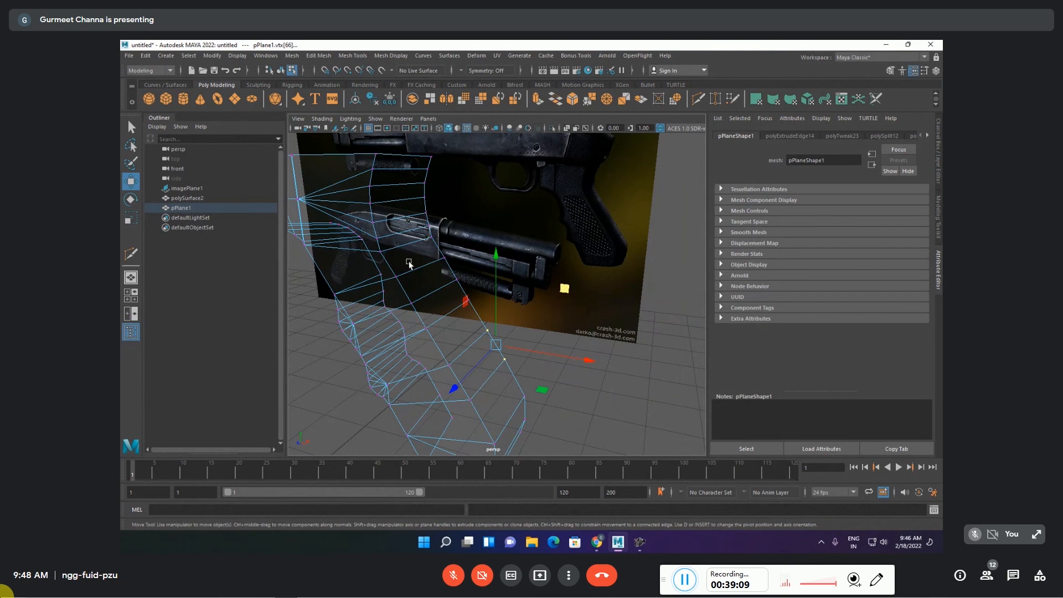
- Select the grip's rear border edges down to the base and extrude them outward to the reference's back contour in the front view
{"action": "right_click_drag", "start_coordinate": [431, 262], "coordinate": [431, 163]}
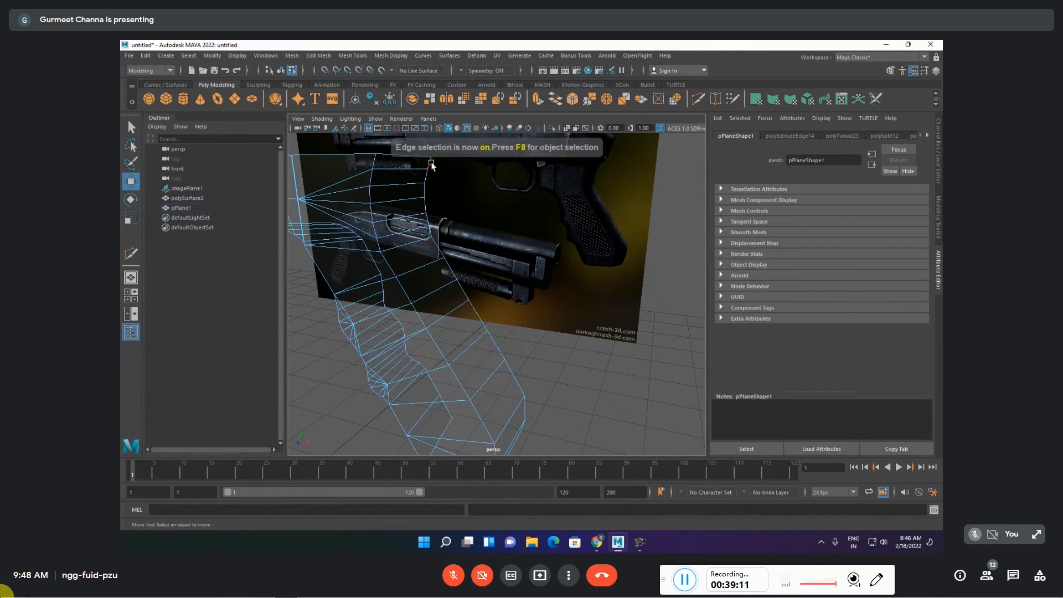
{"action": "left_click", "coordinate": [430, 162]}
{"action": "left_click_drag", "start_coordinate": [550, 426], "coordinate": [523, 387], "text": "alt"}
{"action": "double_click", "coordinate": [502, 360], "text": "shift"}
{"action": "key", "text": "space"}
{"action": "key", "text": "space"}
{"action": "middle_click_drag", "start_coordinate": [471, 307], "coordinate": [433, 350], "text": "alt"}
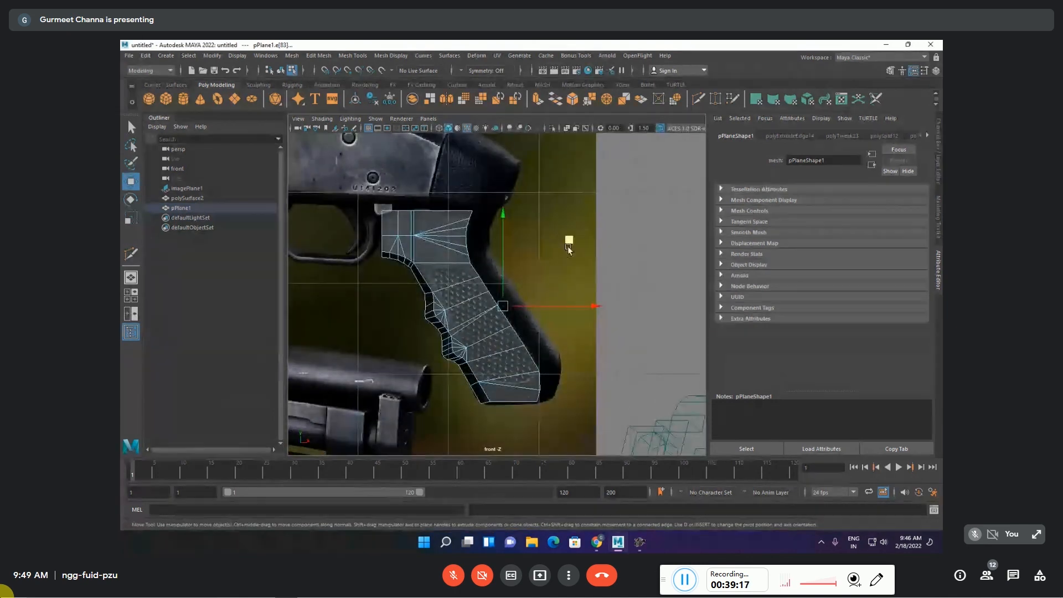
{"action": "middle_click_drag", "start_coordinate": [570, 241], "coordinate": [593, 237], "text": "shift"}
- Move the outer vertices at the lower end of the grip's rear strip onto the reference's rounded heel
{"action": "scroll", "coordinate": [565, 329], "scroll_direction": "up", "scroll_amount": 3}
{"action": "middle_click_drag", "start_coordinate": [562, 335], "coordinate": [510, 256], "text": "alt"}
{"action": "key", "text": "F9"}
{"action": "left_click_drag", "start_coordinate": [555, 312], "coordinate": [525, 389]}
{"action": "middle_click_drag", "start_coordinate": [604, 283], "coordinate": [598, 265]}
{"action": "left_click_drag", "start_coordinate": [518, 381], "coordinate": [541, 343]}
{"action": "mouse_move", "coordinate": [595, 280]}
{"action": "middle_mouse_down"}
{"action": "mouse_move", "coordinate": [589, 298]}
{"action": "mouse_move", "coordinate": [595, 277]}
{"action": "middle_mouse_up"}
{"action": "left_click", "coordinate": [532, 347]}
{"action": "left_click_drag", "start_coordinate": [508, 320], "coordinate": [473, 344]}
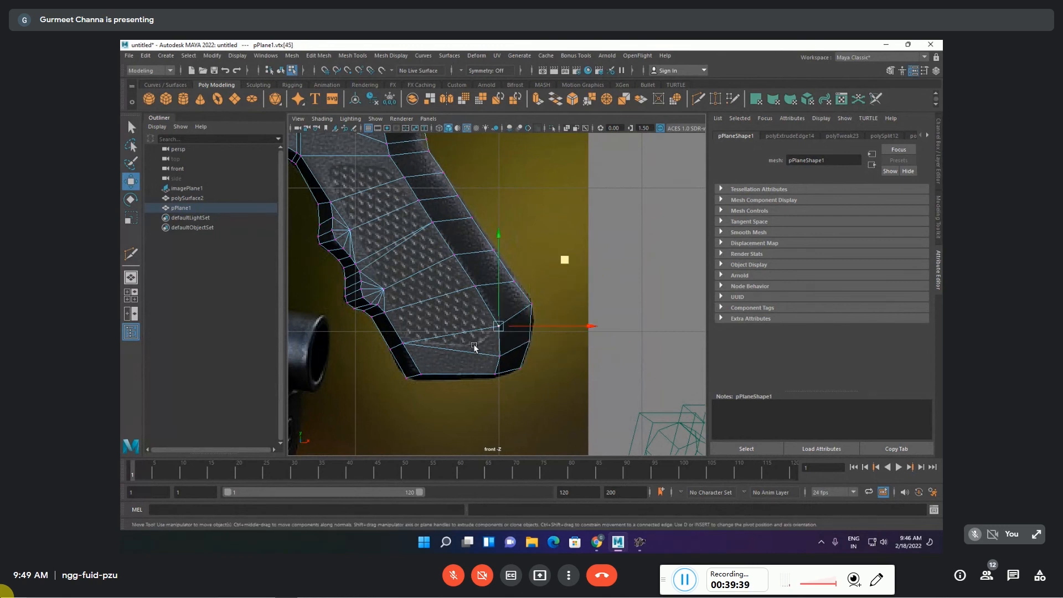
- Fit the outer vertices along the middle of the grip's rear strip to the reference's back contour
{"action": "scroll", "coordinate": [474, 244], "scroll_direction": "up", "scroll_amount": 2}
{"action": "scroll", "coordinate": [477, 321], "scroll_direction": "up", "scroll_amount": 3}
{"action": "left_click_drag", "start_coordinate": [474, 327], "coordinate": [455, 352]}
{"action": "left_click_drag", "start_coordinate": [599, 290], "coordinate": [438, 390]}
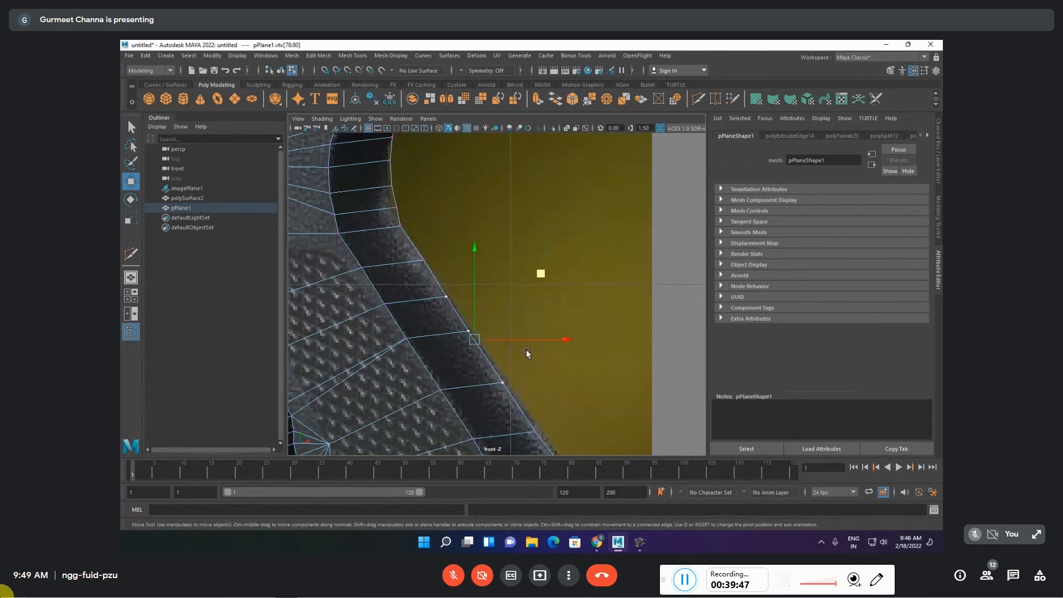
{"action": "left_click_drag", "start_coordinate": [529, 338], "coordinate": [528, 338]}
{"action": "middle_click_drag", "start_coordinate": [550, 399], "coordinate": [479, 292], "text": "alt"}
{"action": "left_click_drag", "start_coordinate": [479, 292], "coordinate": [435, 332]}
{"action": "mouse_move", "coordinate": [441, 260]}
{"action": "left_mouse_down"}
{"action": "mouse_move", "coordinate": [413, 289]}
{"action": "mouse_move", "coordinate": [449, 275]}
{"action": "left_mouse_up"}
{"action": "scroll", "coordinate": [449, 275], "scroll_direction": "down", "scroll_amount": 8}
{"action": "middle_click_drag", "start_coordinate": [413, 283], "coordinate": [446, 310], "text": "alt"}
{"action": "scroll", "coordinate": [445, 310], "scroll_direction": "up", "scroll_amount": 3}
{"action": "scroll", "coordinate": [446, 310], "scroll_direction": "up", "scroll_amount": 1}
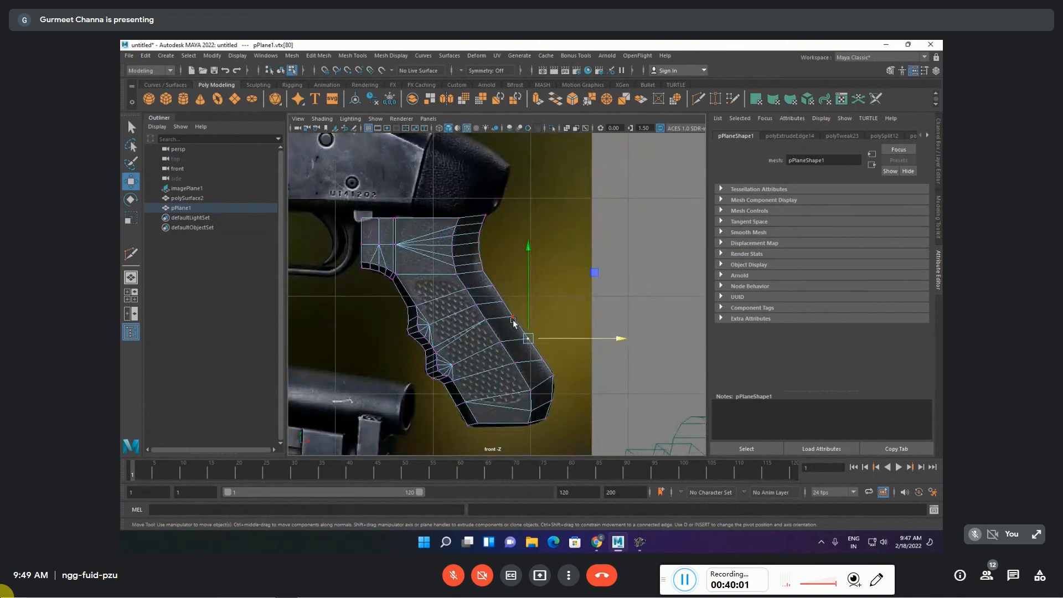
- Isolate the grip mesh in the perspective view and frame it
{"action": "key", "text": "space"}
{"action": "key", "text": "space"}
{"action": "left_click_drag", "start_coordinate": [489, 307], "coordinate": [501, 336], "text": "alt"}
{"action": "key", "text": "q"}
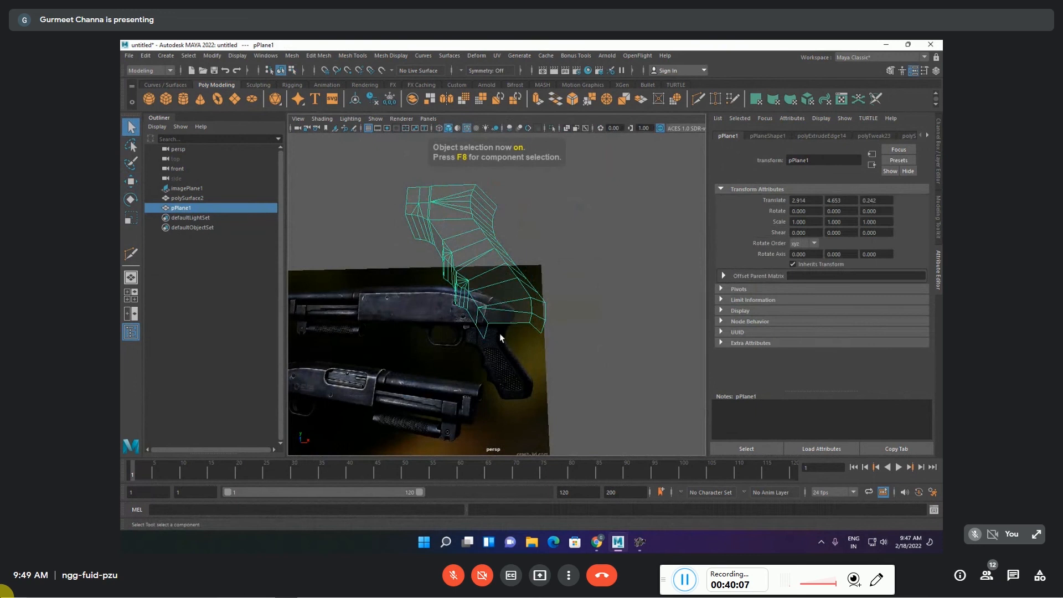
{"action": "key", "text": "ctrl+1"}
{"action": "key", "text": "f"}
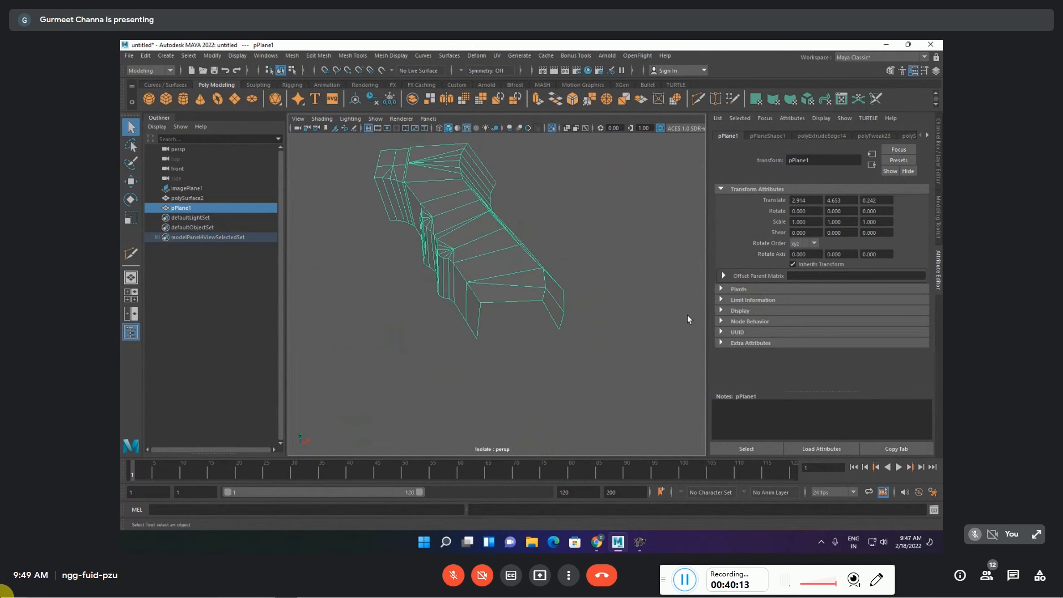
- Bridge the two open side edges at the grip's base to close the gap between the front and rear strips
{"action": "key", "text": "F10"}
{"action": "left_click", "coordinate": [554, 318]}
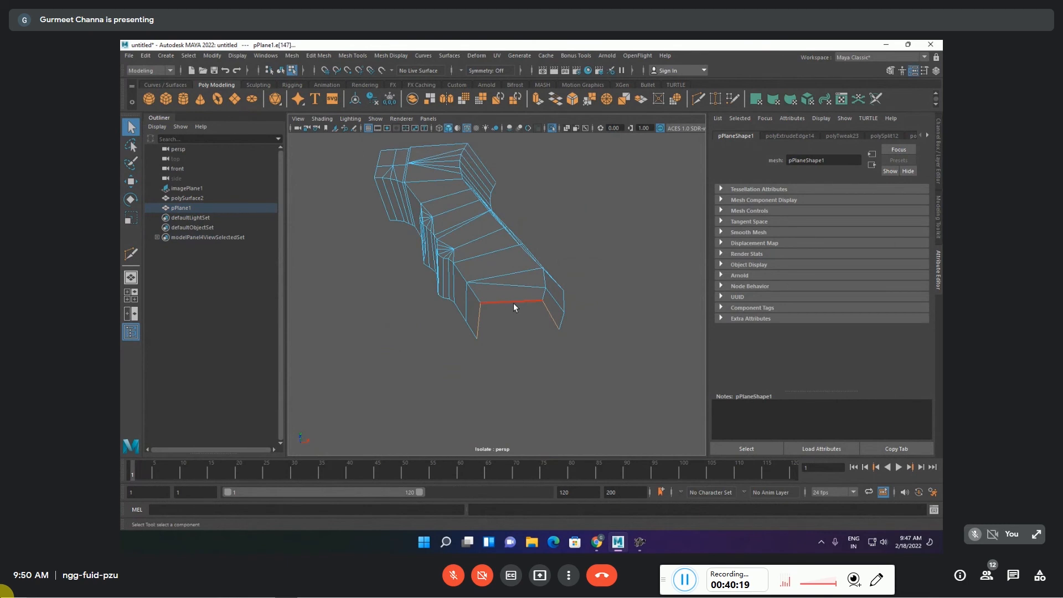
{"action": "left_click", "coordinate": [292, 56]}
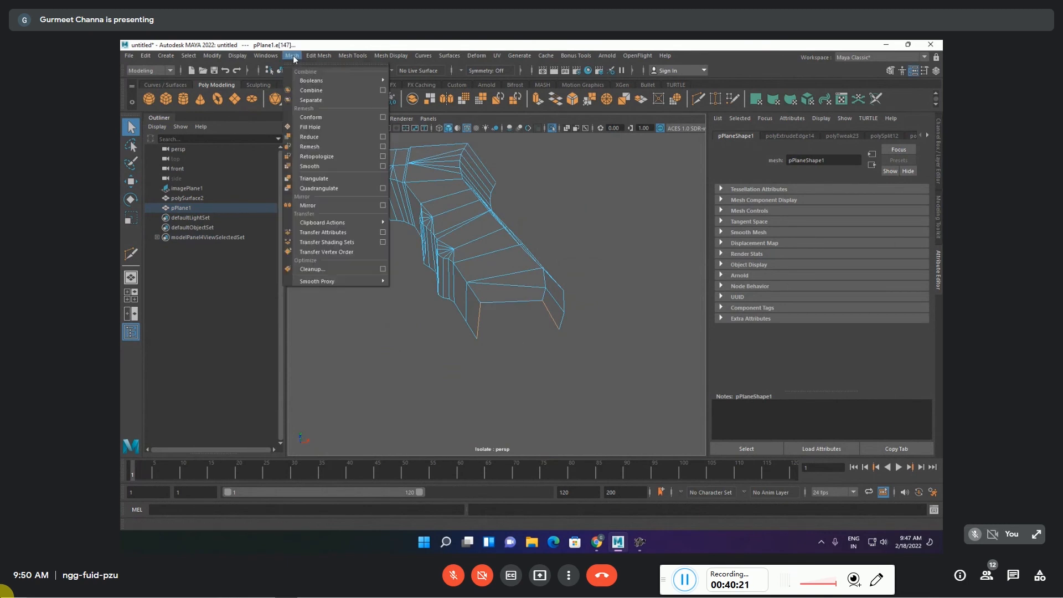
{"action": "mouse_move", "coordinate": [319, 56]}
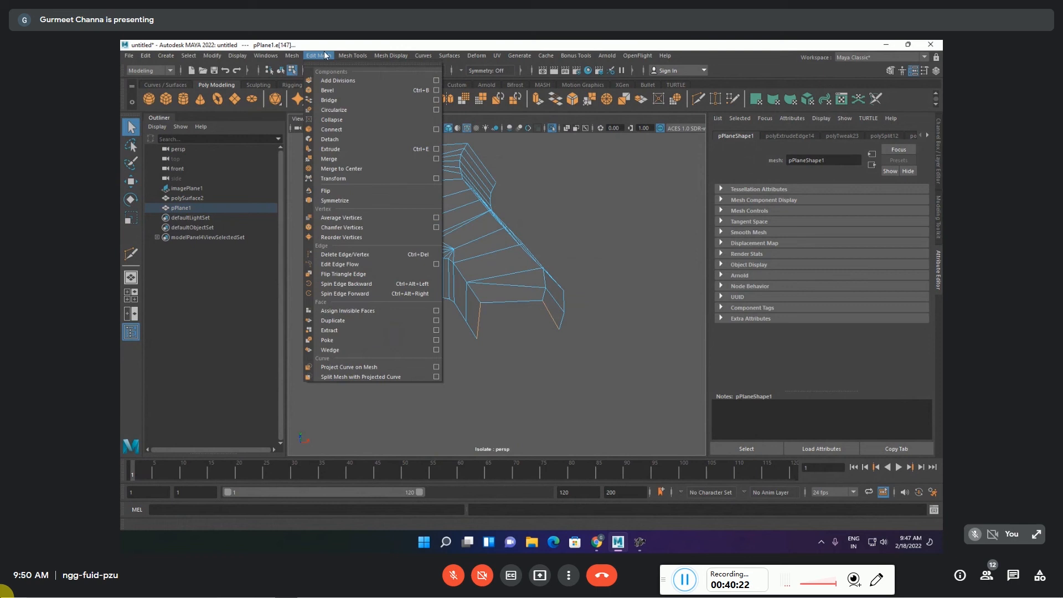
{"action": "left_click", "coordinate": [331, 101]}
{"action": "left_click_drag", "start_coordinate": [560, 357], "coordinate": [536, 399], "text": "alt"}
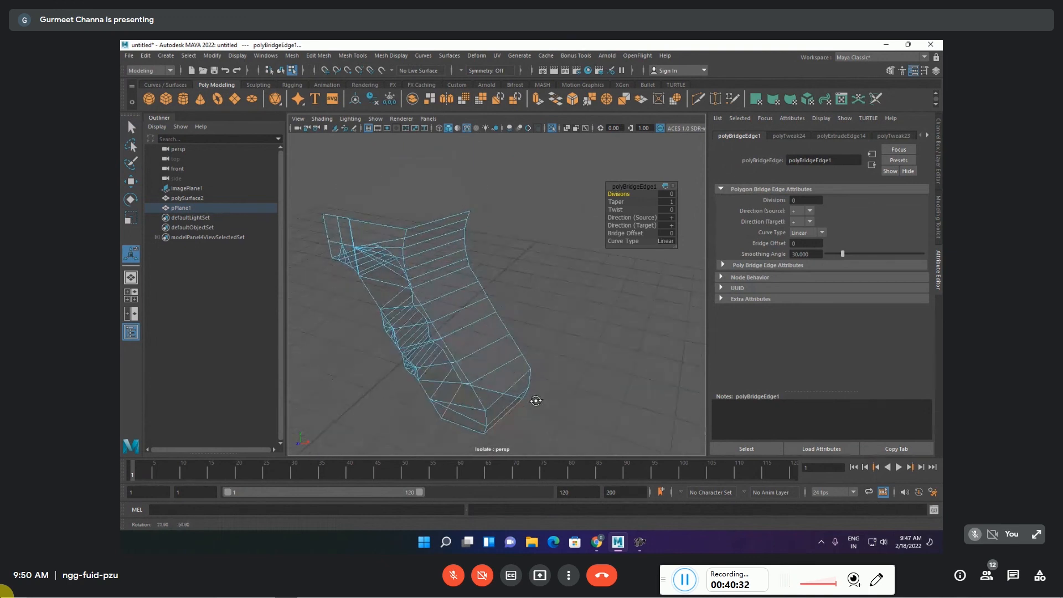
- Connect the crosswise edges of the grip's front and rear strips to add a lengthwise edge loop down their middle
{"action": "left_click", "coordinate": [431, 223]}
{"action": "left_click_drag", "start_coordinate": [431, 236], "coordinate": [478, 273], "text": "alt"}
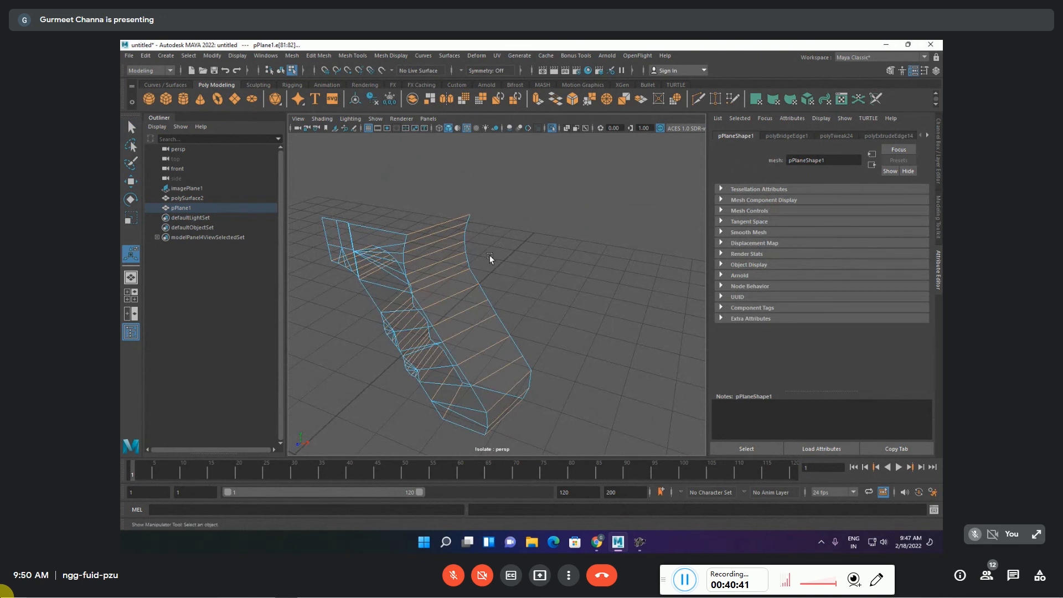
{"action": "left_click", "coordinate": [338, 55]}
{"action": "mouse_move", "coordinate": [322, 56]}
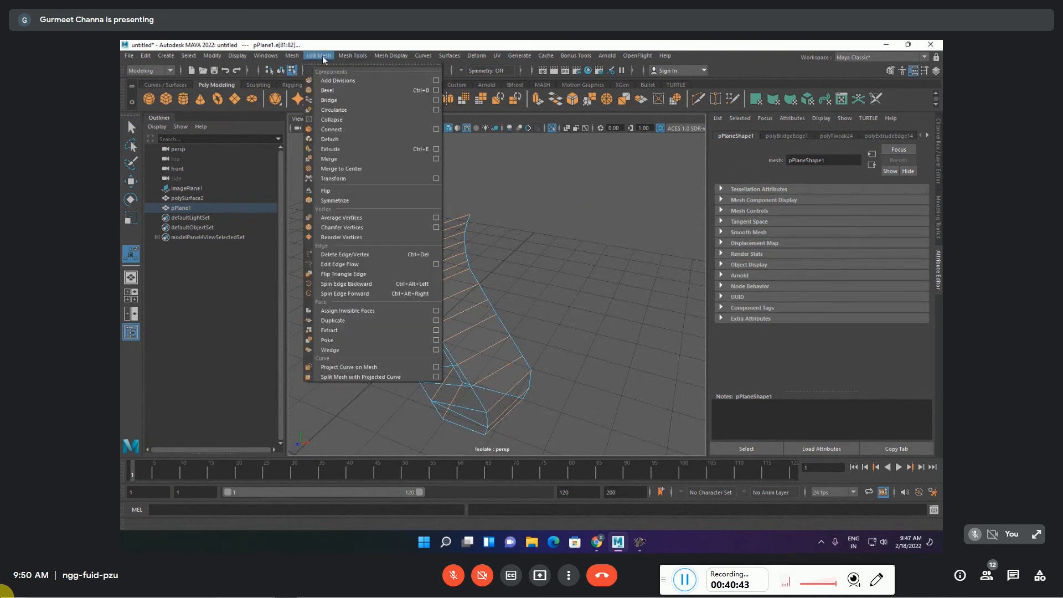
{"action": "left_click", "coordinate": [332, 129]}
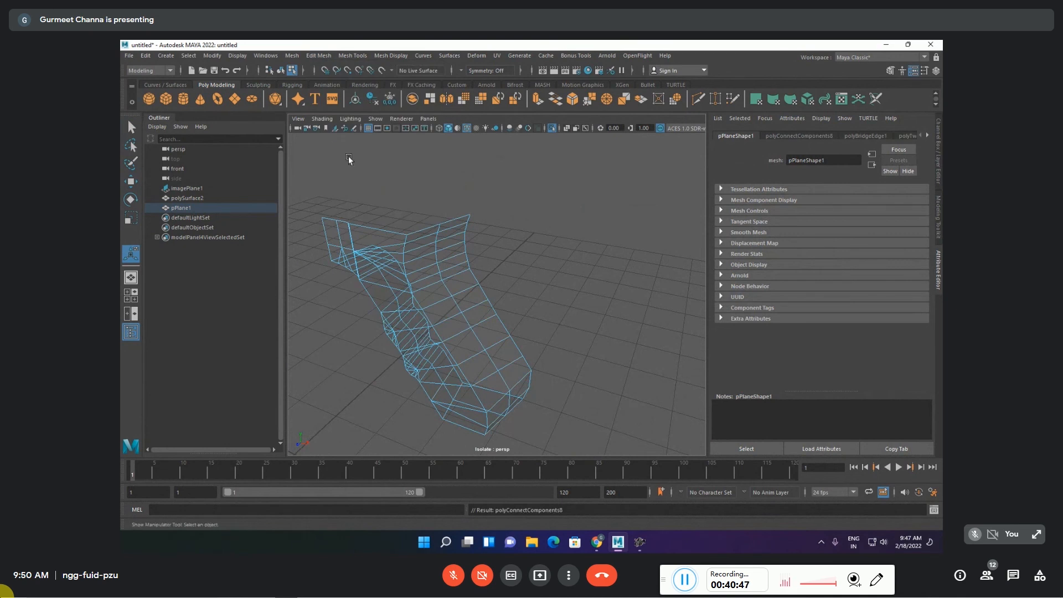
{"action": "left_click_drag", "start_coordinate": [447, 250], "coordinate": [444, 199], "text": "alt"}
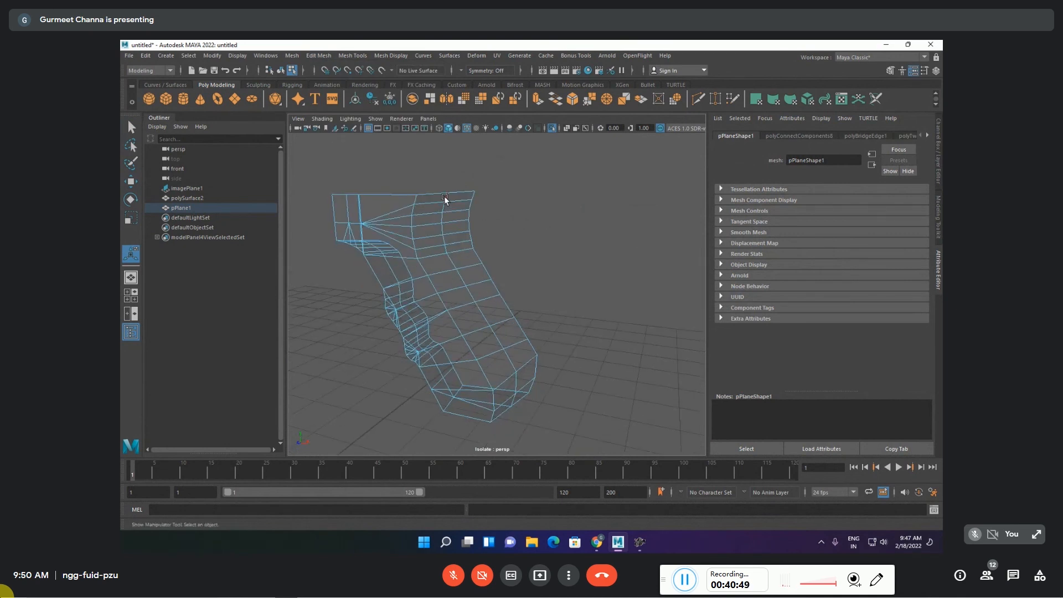
{"action": "left_click_drag", "start_coordinate": [515, 389], "coordinate": [516, 380], "text": "alt"}
- Switch the viewport to shaded display and make the grip's lambert1 material fully opaque
{"action": "mouse_move", "coordinate": [470, 322]}
{"action": "left_mouse_down", "text": "alt"}
{"action": "mouse_move", "coordinate": [529, 326]}
{"action": "mouse_move", "coordinate": [523, 364]}
{"action": "mouse_move", "coordinate": [499, 393]}
{"action": "mouse_move", "coordinate": [530, 395]}
{"action": "mouse_move", "coordinate": [588, 290]}
{"action": "mouse_move", "coordinate": [533, 303]}
{"action": "left_mouse_up", "text": "alt"}
{"action": "key", "text": "w"}
{"action": "key", "text": "5"}
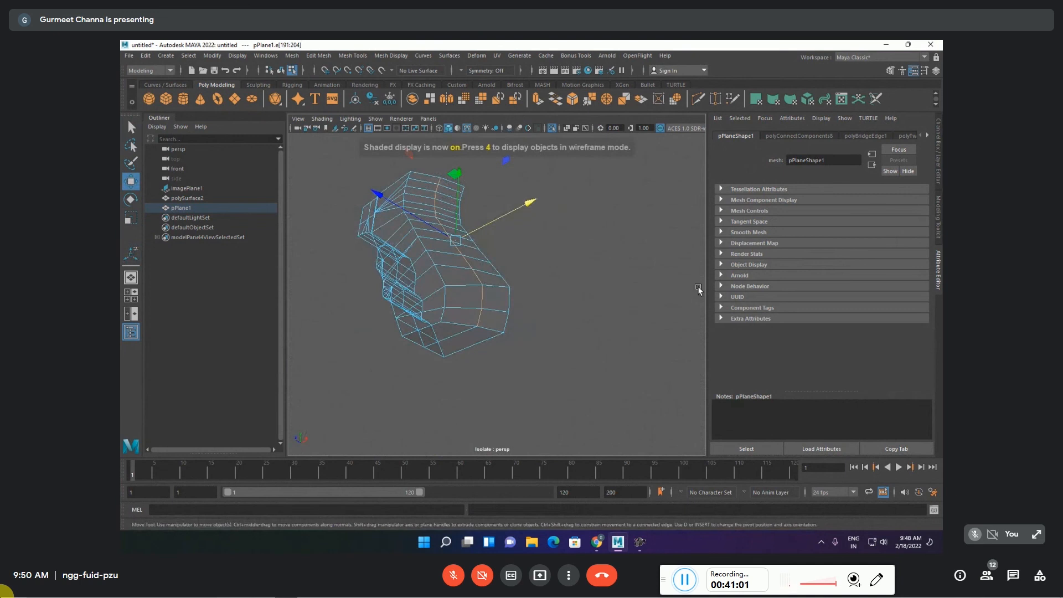
{"action": "left_click", "coordinate": [929, 136]}
{"action": "left_click_drag", "start_coordinate": [608, 275], "coordinate": [605, 263], "text": "alt"}
{"action": "right_click_drag", "start_coordinate": [455, 278], "coordinate": [470, 516]}
{"action": "left_click_drag", "start_coordinate": [895, 257], "coordinate": [816, 264]}
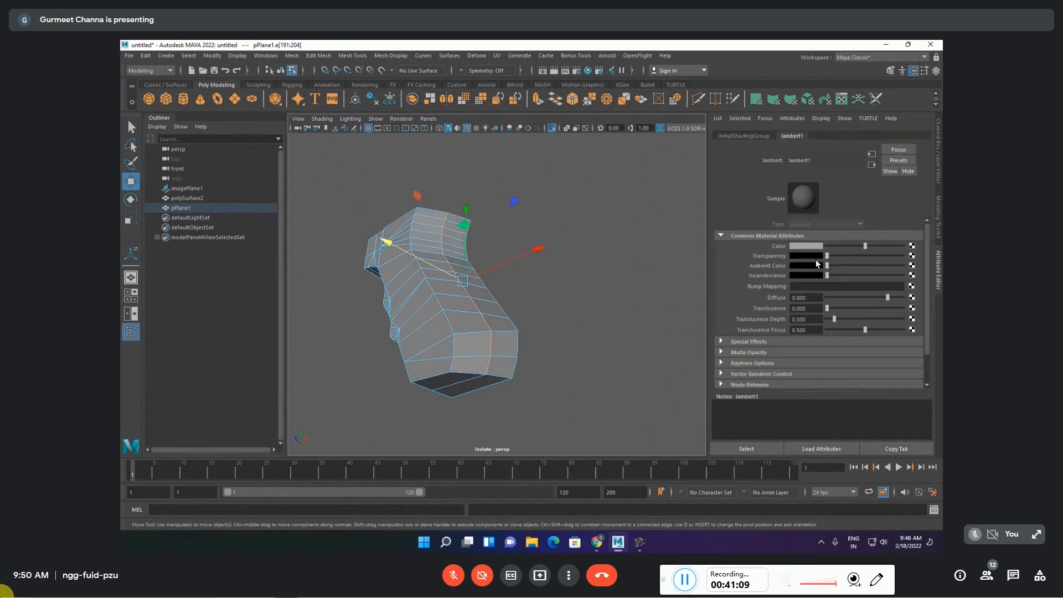
- Move the middle edge loops of the grip's rear and front strips outward to round the profile
{"action": "left_click_drag", "start_coordinate": [638, 289], "coordinate": [533, 256], "text": "alt"}
{"action": "scroll", "coordinate": [457, 256], "scroll_direction": "up", "scroll_amount": 3}
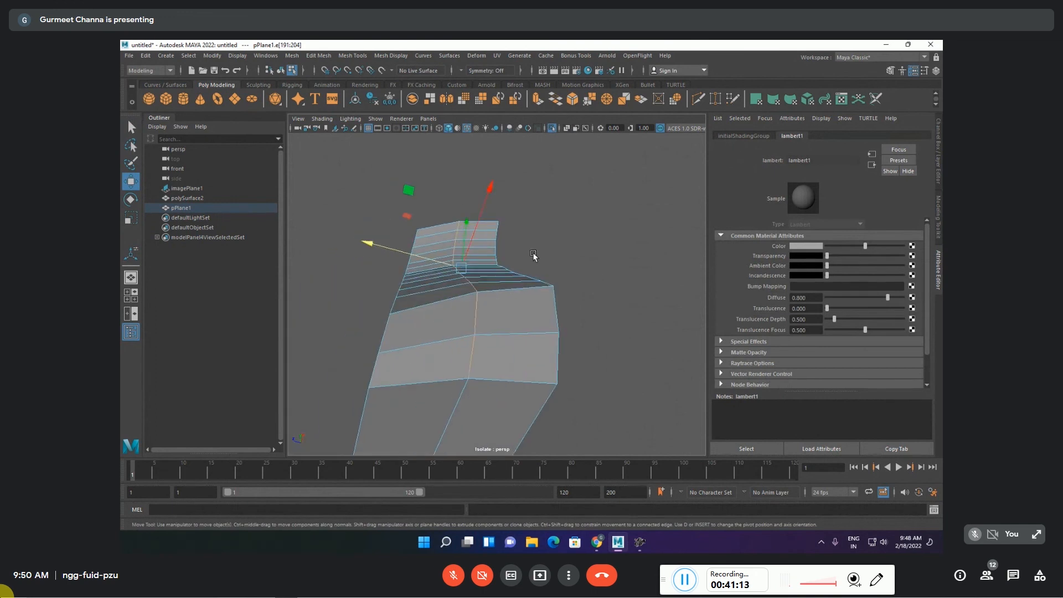
{"action": "left_click_drag", "start_coordinate": [473, 236], "coordinate": [470, 314]}
{"action": "left_click", "coordinate": [471, 313]}
{"action": "middle_click_drag", "start_coordinate": [471, 314], "coordinate": [452, 221], "text": "alt"}
{"action": "double_click", "coordinate": [495, 327]}
{"action": "left_click_drag", "start_coordinate": [492, 290], "coordinate": [487, 259], "text": "alt"}
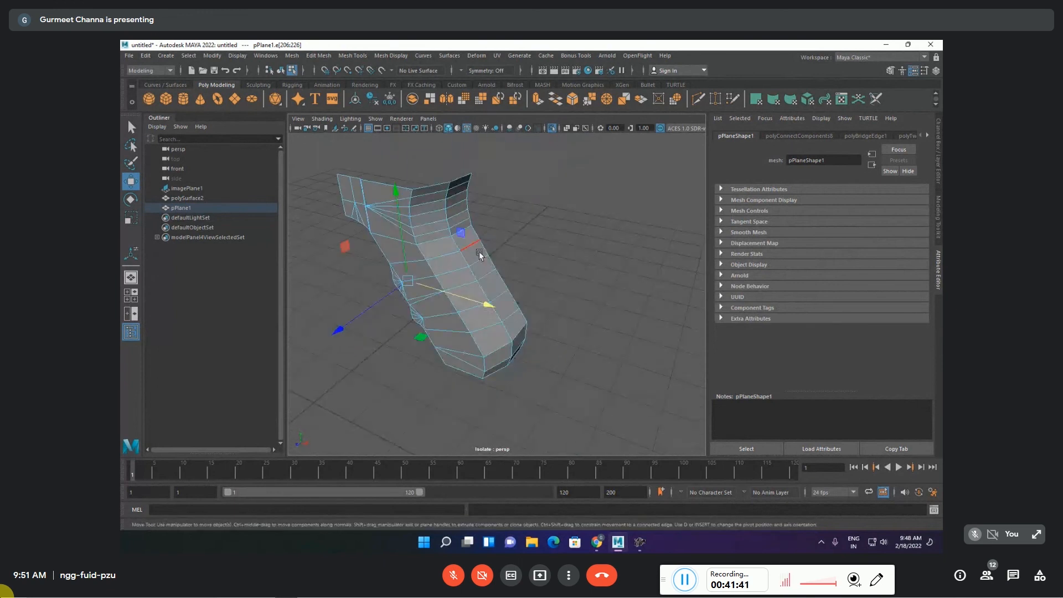
- Soften the edges of the grip's rear strip, leaving the front strip's edges out of the selection
{"action": "left_click", "coordinate": [431, 188]}
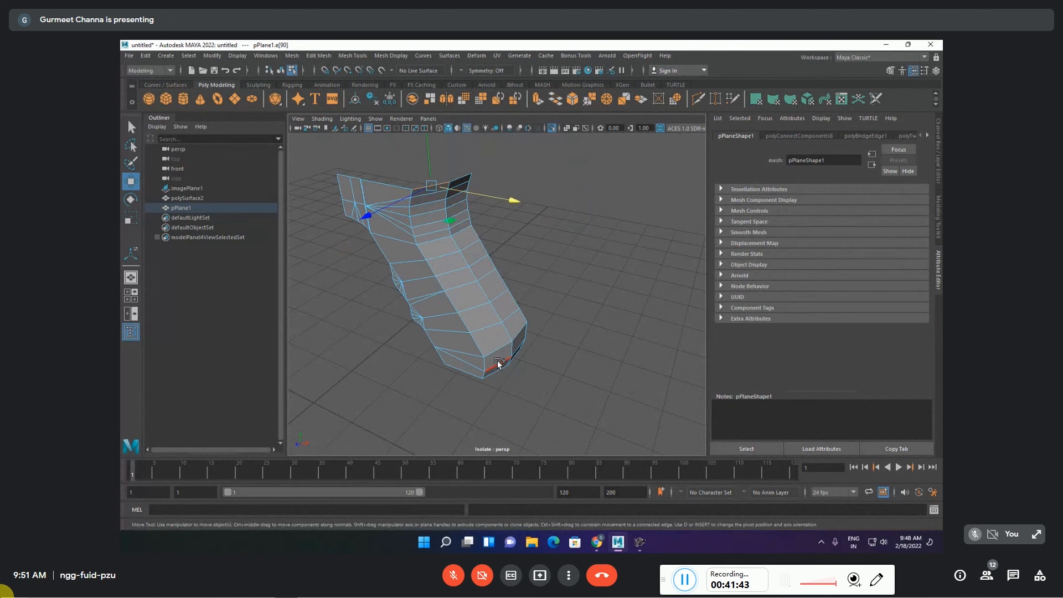
{"action": "left_click_drag", "start_coordinate": [515, 360], "coordinate": [548, 327], "text": "alt"}
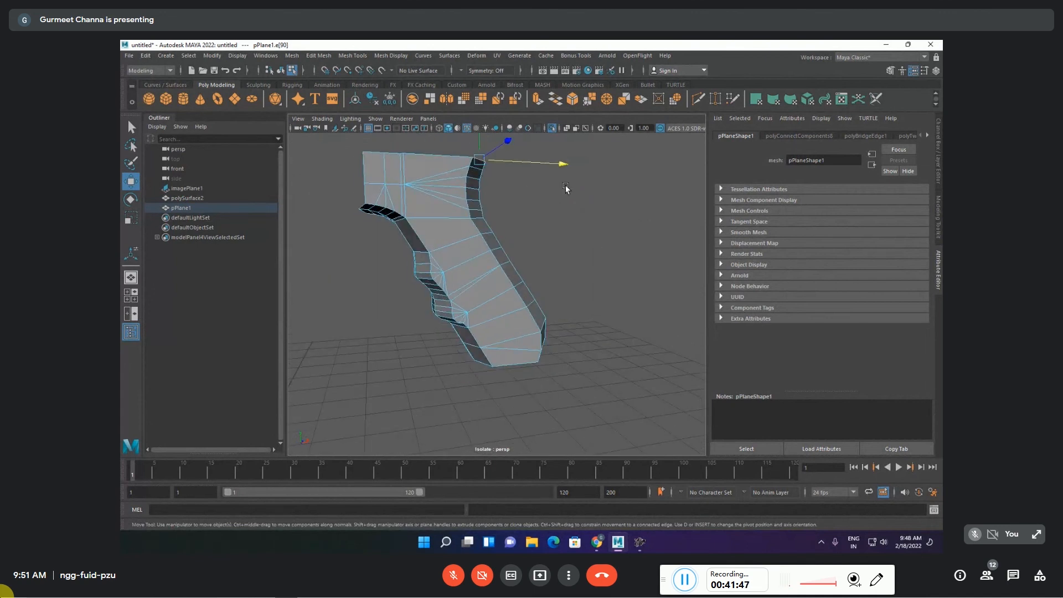
{"action": "left_click_drag", "start_coordinate": [455, 143], "coordinate": [633, 373]}
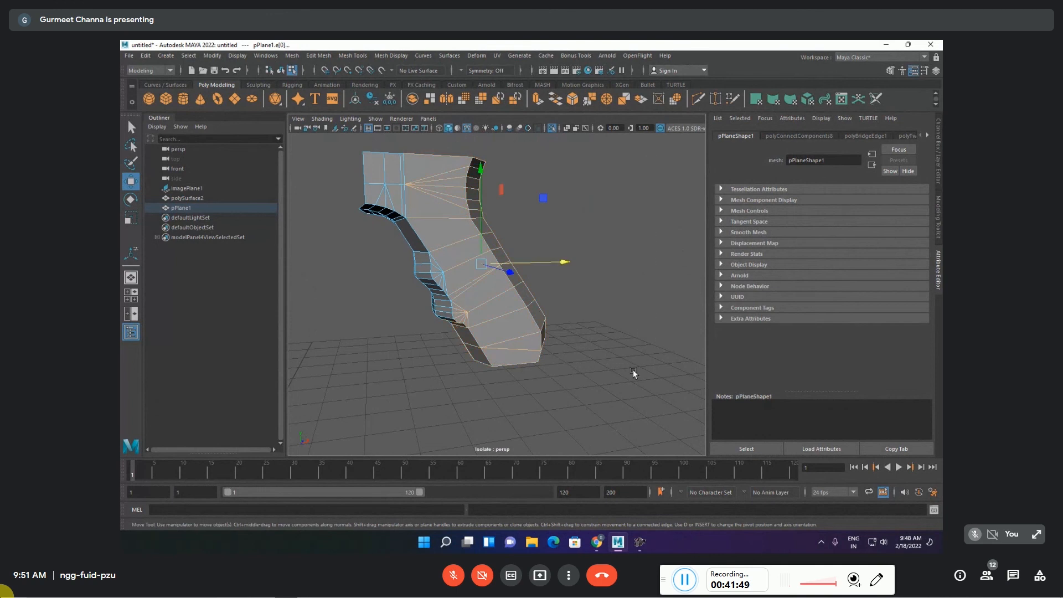
{"action": "left_click_drag", "start_coordinate": [419, 410], "coordinate": [497, 303], "text": "ctrl"}
{"action": "left_click_drag", "start_coordinate": [399, 370], "coordinate": [455, 145], "text": "ctrl"}
{"action": "left_click_drag", "start_coordinate": [633, 304], "coordinate": [621, 349], "text": "alt"}
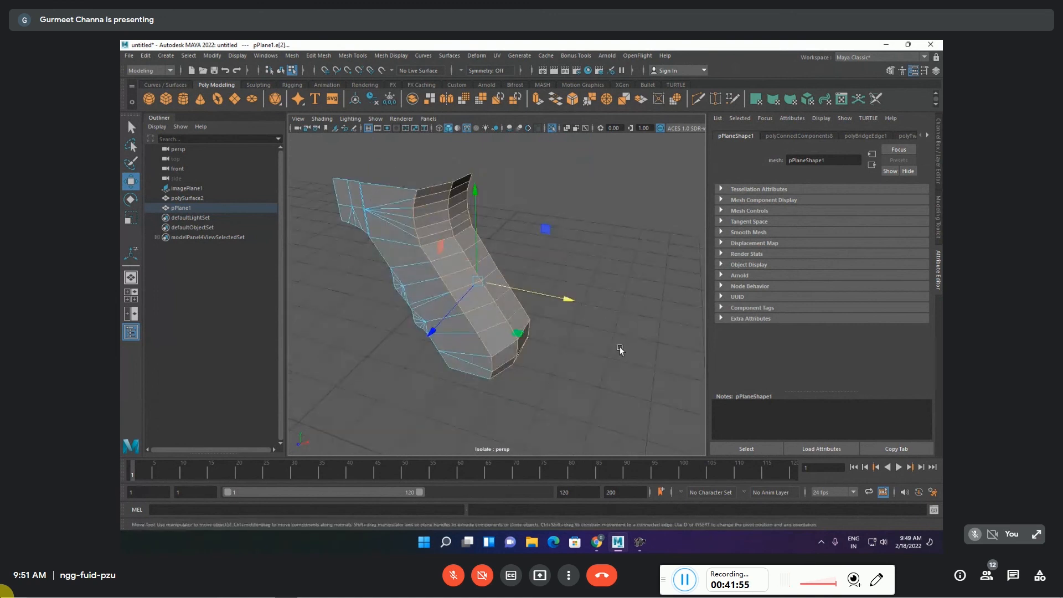
{"action": "right_click", "coordinate": [585, 340], "text": "shift"}
{"action": "mouse_move", "coordinate": [645, 354]}
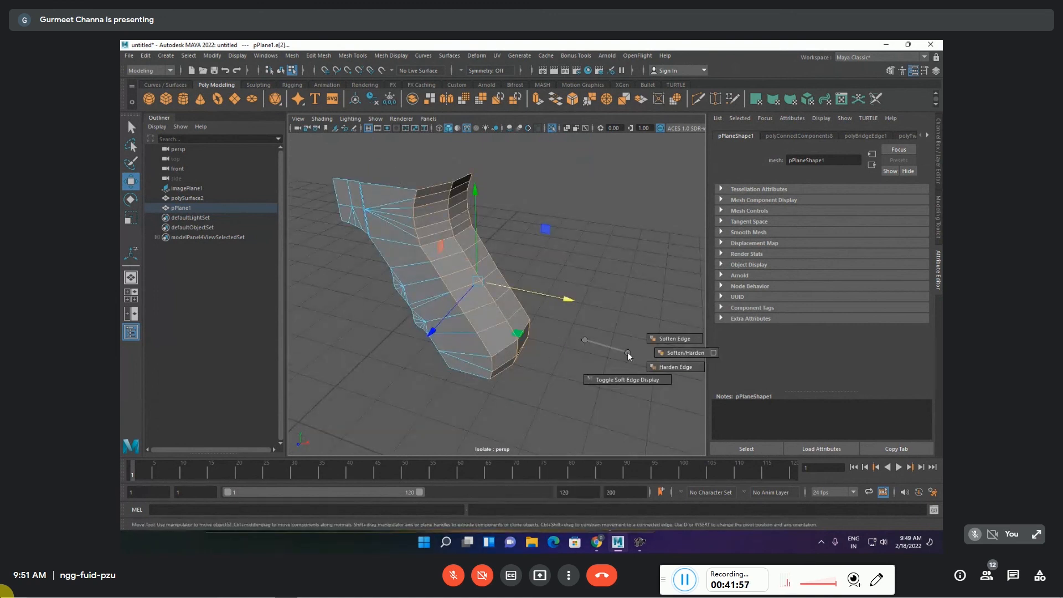
{"action": "left_click", "coordinate": [664, 336]}
- Check the grip's softened shading in object mode and restore the rear strip's edge selection
{"action": "left_click", "coordinate": [636, 334]}
{"action": "key", "text": "F8"}
{"action": "left_click", "coordinate": [622, 337]}
{"action": "left_click_drag", "start_coordinate": [613, 337], "coordinate": [580, 351], "text": "alt"}
{"action": "key", "text": "ctrl+z"}
{"action": "key", "text": "ctrl+z"}
{"action": "key", "text": "ctrl+z"}
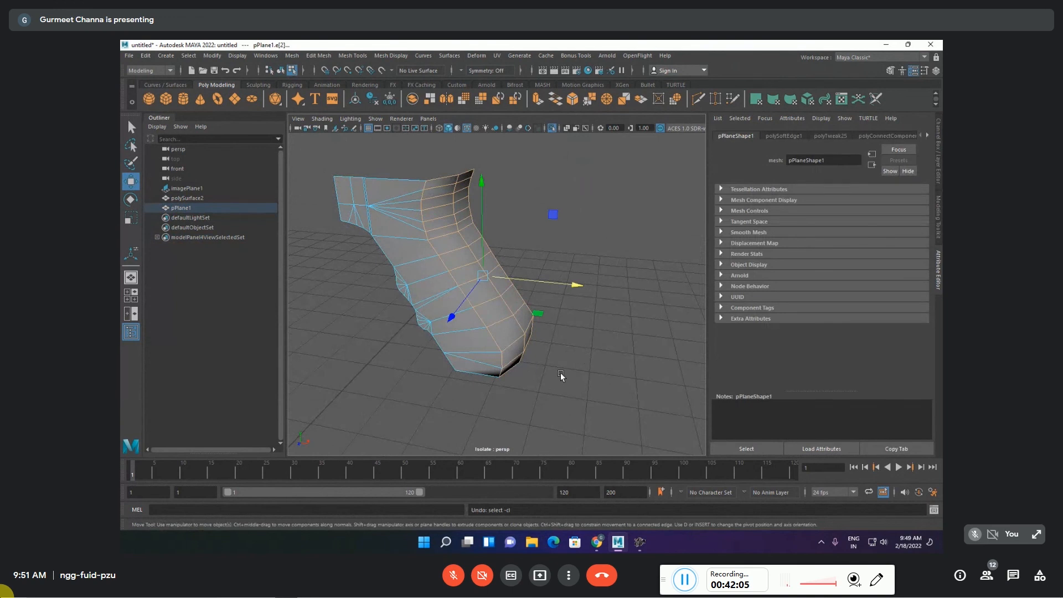
- Take the rear strip's lengthwise side border edges out of the selection and soften the remaining rear edges
{"action": "left_click_drag", "start_coordinate": [559, 375], "coordinate": [457, 344], "text": "alt"}
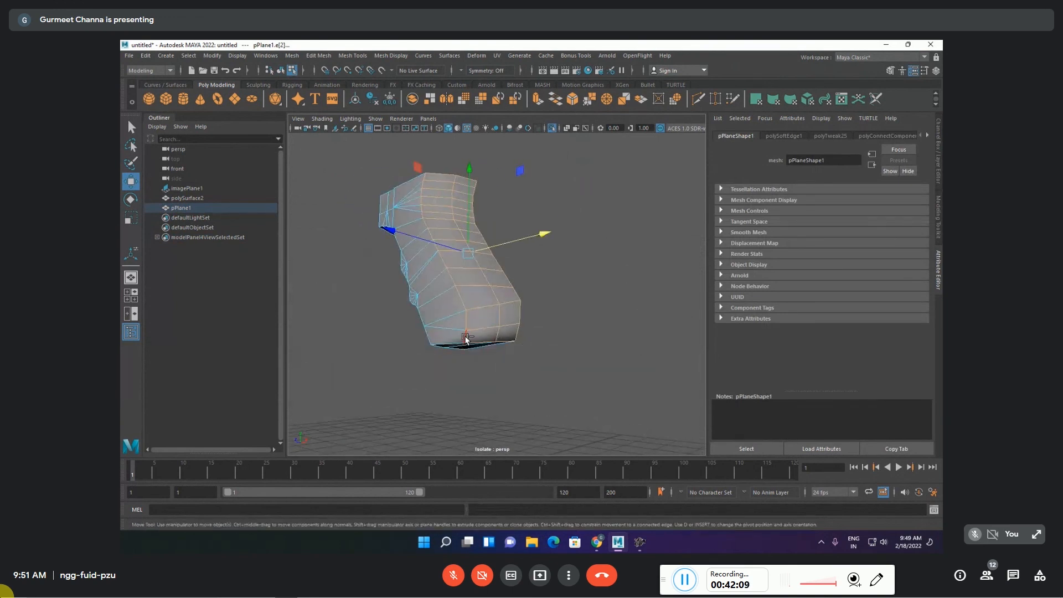
{"action": "left_click", "coordinate": [425, 178]}
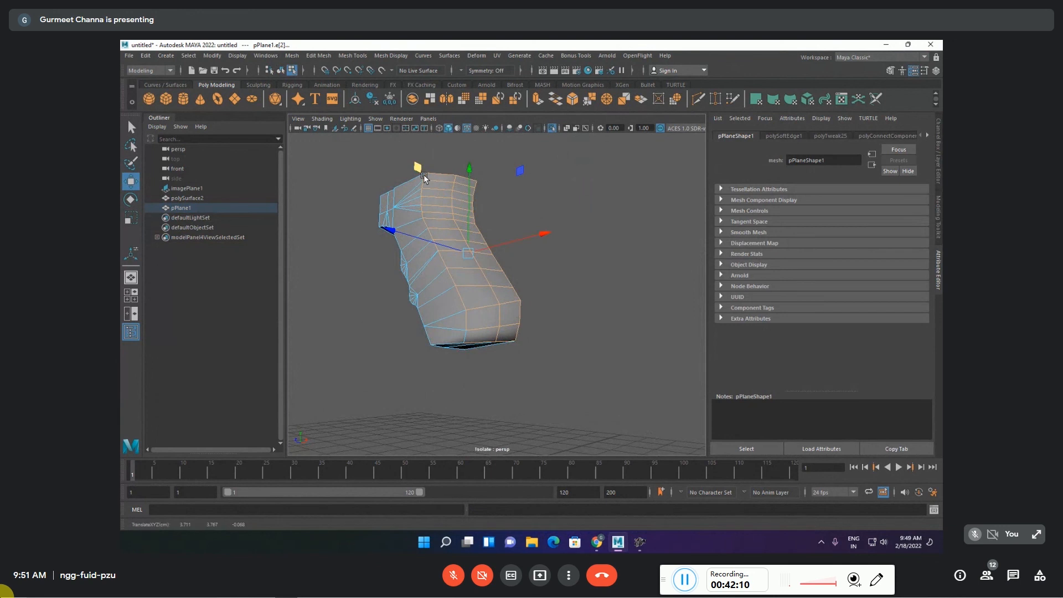
{"action": "left_click_drag", "start_coordinate": [453, 303], "coordinate": [452, 309], "text": "alt"}
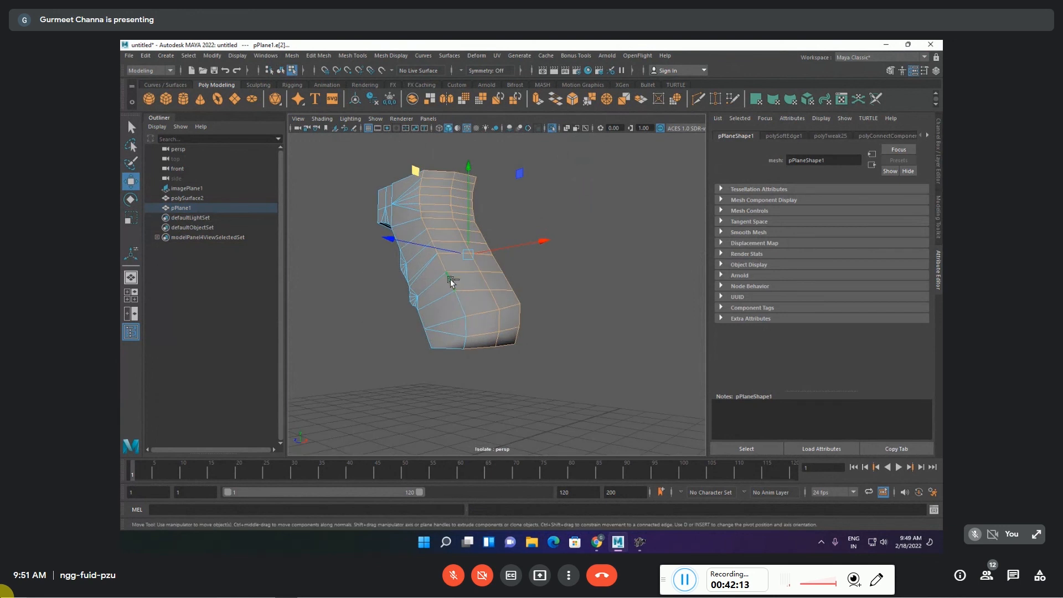
{"action": "left_click", "coordinate": [434, 247], "text": "ctrl"}
{"action": "scroll", "coordinate": [446, 241], "scroll_direction": "up", "scroll_amount": 5}
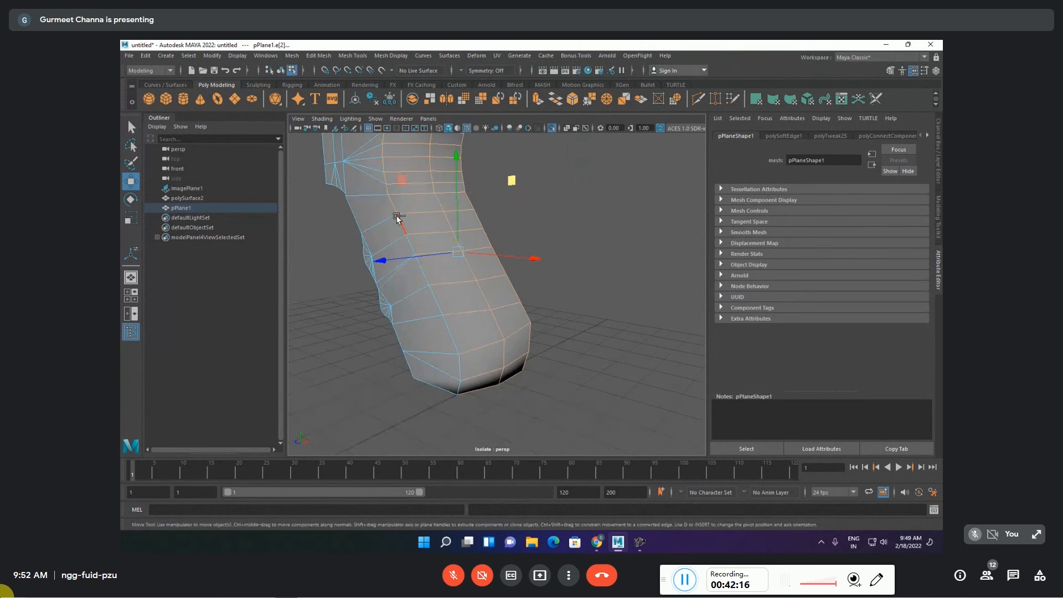
{"action": "left_click_drag", "start_coordinate": [435, 206], "coordinate": [418, 279], "text": "alt"}
{"action": "scroll", "coordinate": [412, 278], "scroll_direction": "up", "scroll_amount": 2}
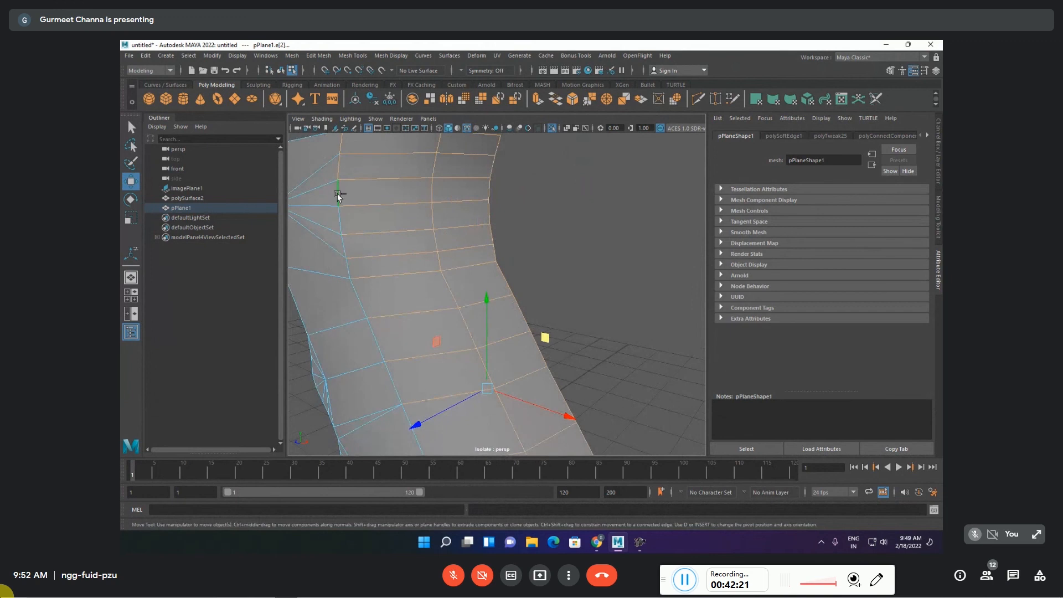
{"action": "left_click", "coordinate": [344, 172], "text": "ctrl"}
{"action": "scroll", "coordinate": [382, 225], "scroll_direction": "down", "scroll_amount": 2}
{"action": "middle_click_drag", "start_coordinate": [559, 370], "coordinate": [536, 234], "text": "alt"}
{"action": "right_click", "coordinate": [467, 251], "text": "shift"}
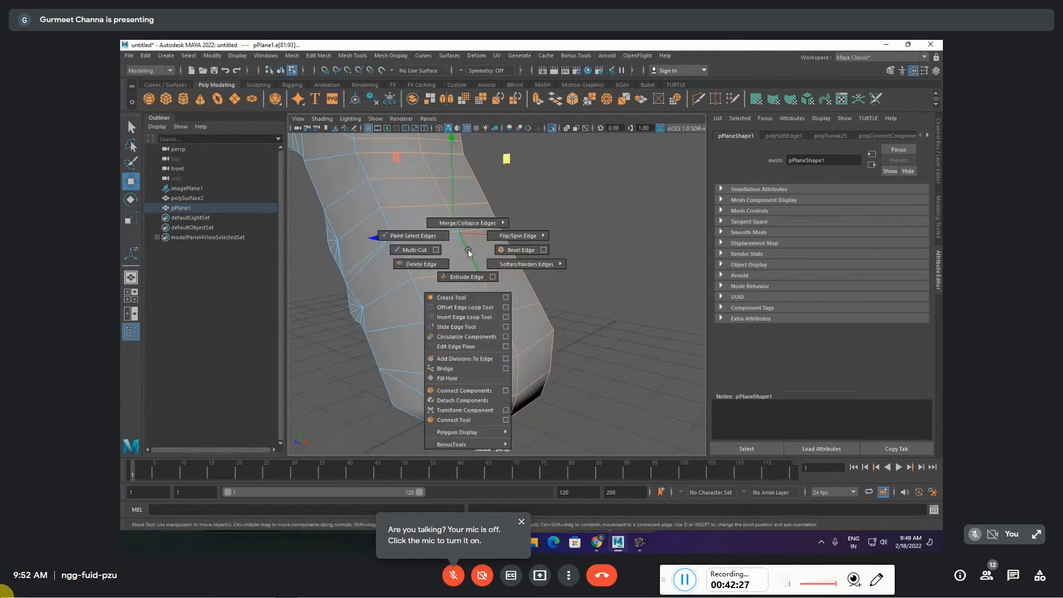
{"action": "left_click", "coordinate": [526, 264]}
{"action": "left_click", "coordinate": [541, 249]}
- Hide the wireframe overlay in object mode and examine the grip's smooth shading from the rear and front
{"action": "left_click", "coordinate": [592, 256]}
{"action": "scroll", "coordinate": [591, 256], "scroll_direction": "down", "scroll_amount": 2}
{"action": "key", "text": "F8"}
{"action": "left_click", "coordinate": [589, 256]}
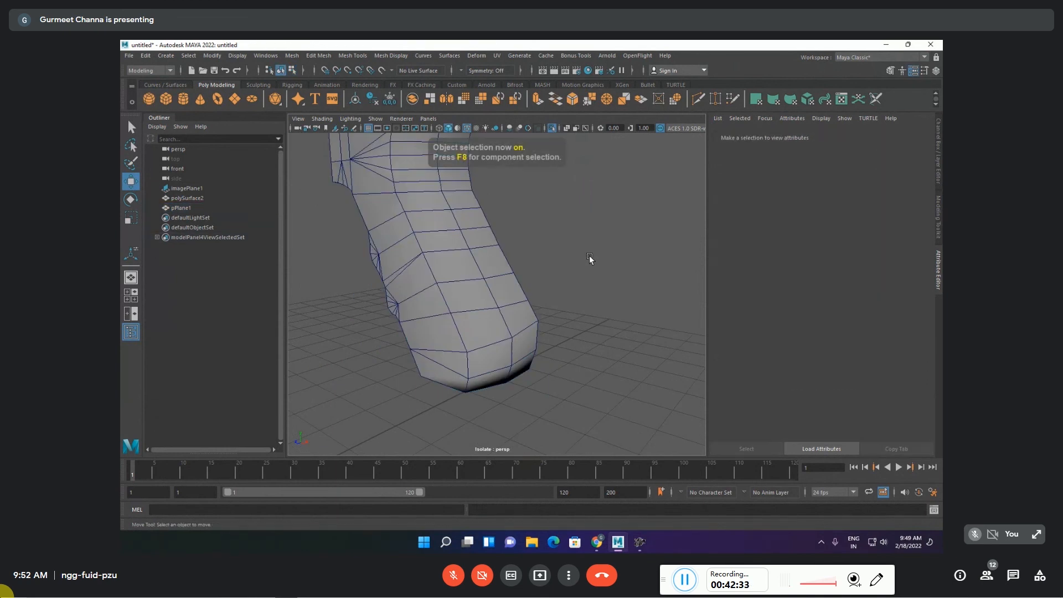
{"action": "left_click_drag", "start_coordinate": [589, 255], "coordinate": [562, 257], "text": "alt"}
{"action": "left_click", "coordinate": [467, 131]}
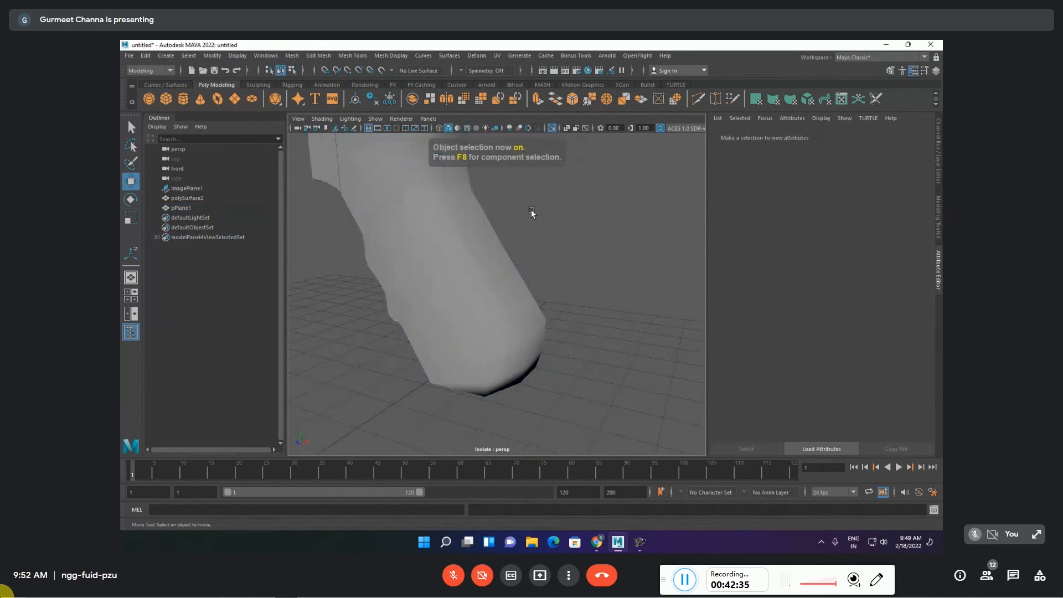
{"action": "left_click_drag", "start_coordinate": [570, 284], "coordinate": [477, 265], "text": "alt"}
- Soften the crosswise edges along the grip's front strip
{"action": "left_click", "coordinate": [434, 260]}
{"action": "key", "text": "F10"}
{"action": "left_click", "coordinate": [447, 188]}
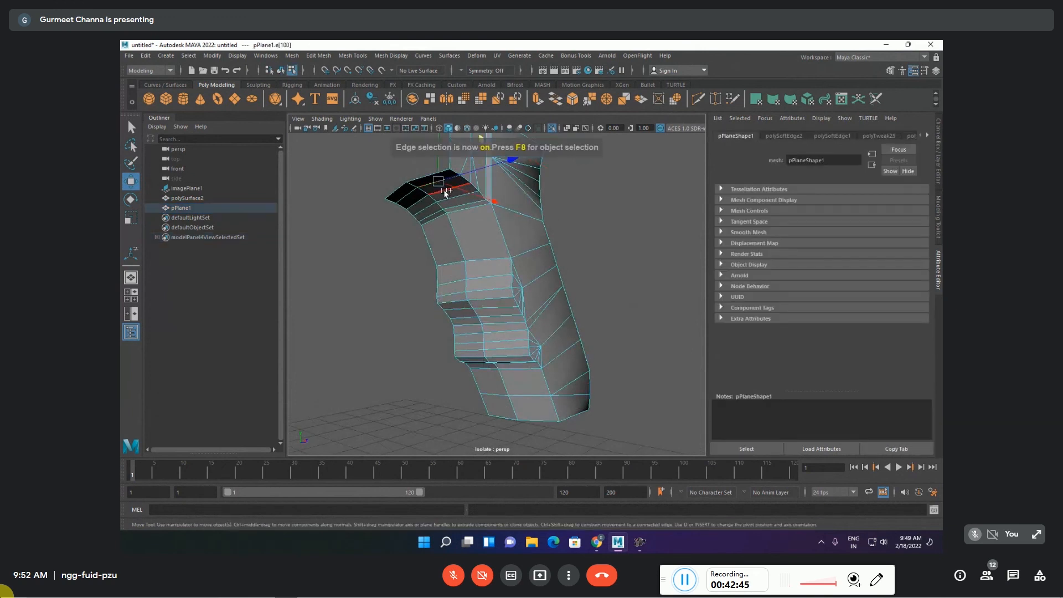
{"action": "double_click", "coordinate": [443, 189]}
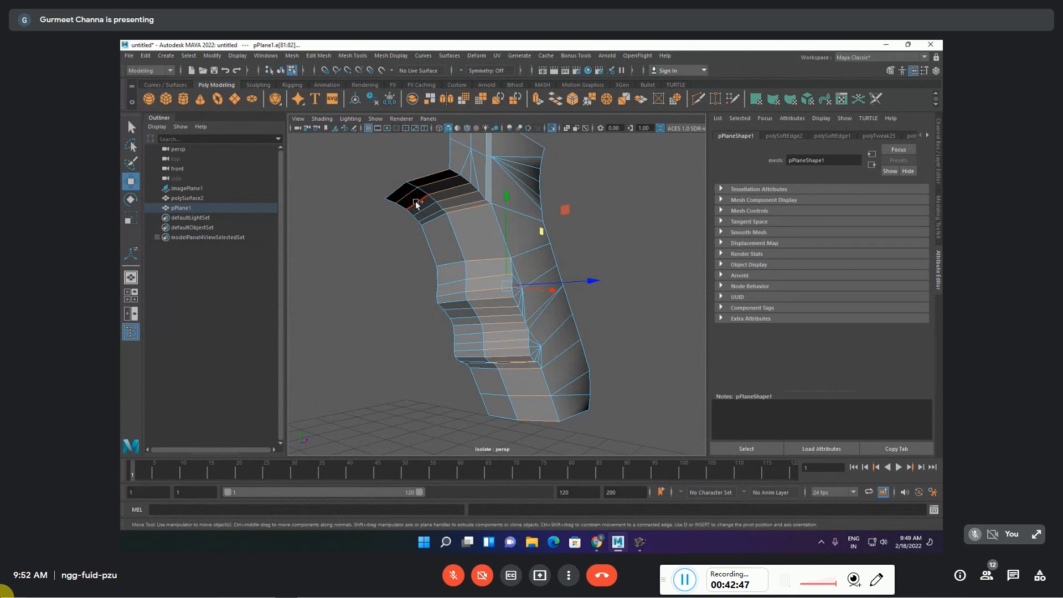
{"action": "left_click_drag", "start_coordinate": [418, 206], "coordinate": [473, 281], "text": "alt"}
{"action": "left_click_drag", "start_coordinate": [456, 177], "coordinate": [520, 159], "text": "alt"}
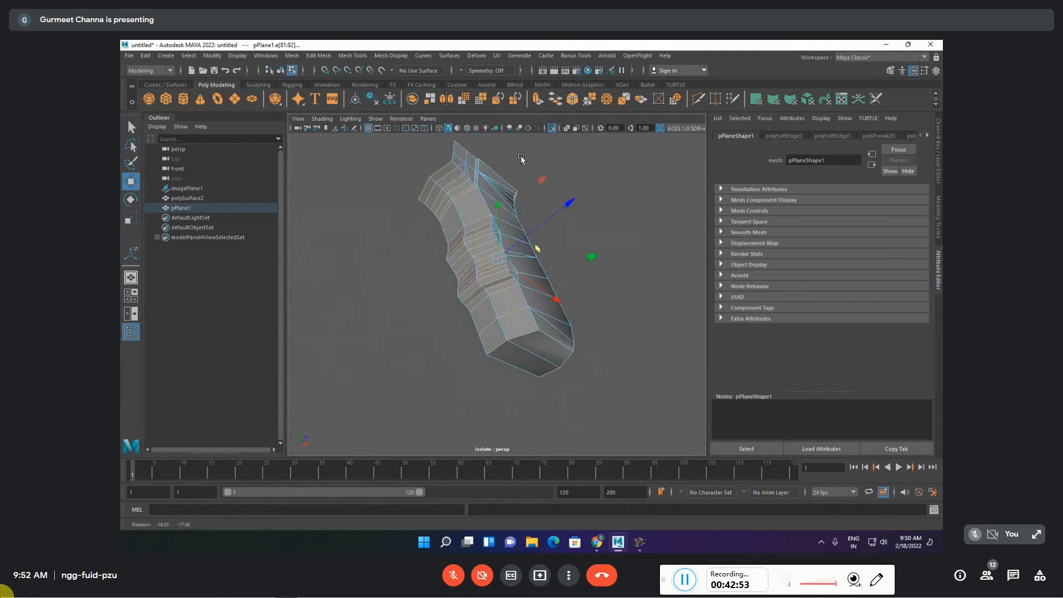
{"action": "right_click_drag", "start_coordinate": [576, 247], "coordinate": [650, 247], "text": "shift"}
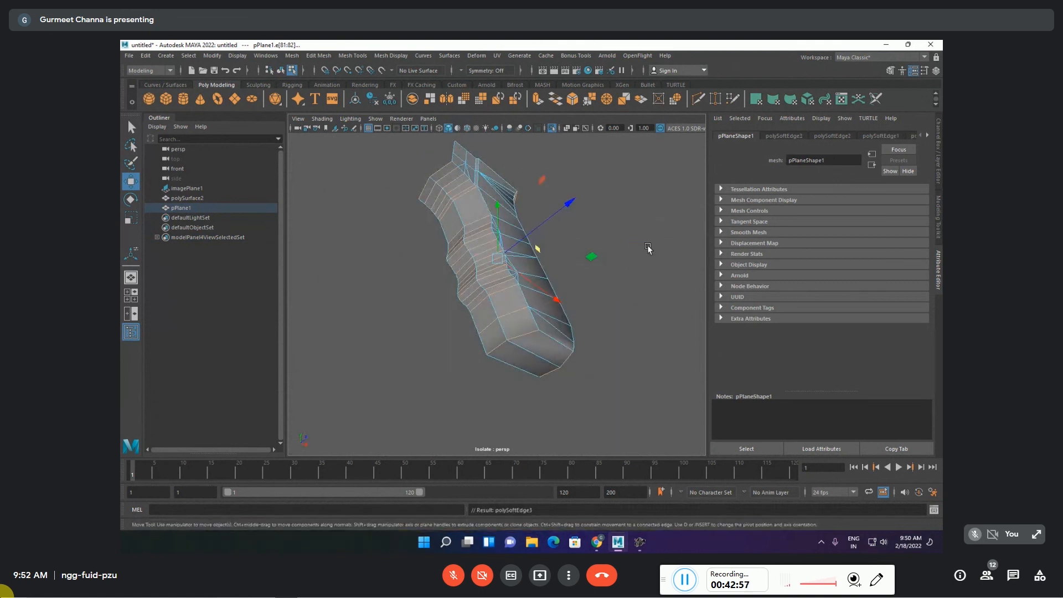
{"action": "left_click", "coordinate": [637, 239]}
- Soften the lengthwise middle edge loop of the grip's front strip
{"action": "left_click", "coordinate": [503, 330]}
{"action": "double_click", "coordinate": [433, 182], "text": "shift"}
{"action": "right_click_drag", "start_coordinate": [595, 239], "coordinate": [680, 239], "text": "shift"}
{"action": "left_click", "coordinate": [631, 230]}
- Return to object mode, select the grip and end its isolation so the whole scene is displayed
{"action": "left_click_drag", "start_coordinate": [631, 230], "coordinate": [591, 281], "text": "alt"}
{"action": "key", "text": "F8"}
{"action": "scroll", "coordinate": [519, 264], "scroll_direction": "up", "scroll_amount": 5}
{"action": "scroll", "coordinate": [519, 264], "scroll_direction": "down", "scroll_amount": 5}
{"action": "left_click_drag", "start_coordinate": [507, 278], "coordinate": [439, 303], "text": "alt"}
{"action": "left_click", "coordinate": [441, 303]}
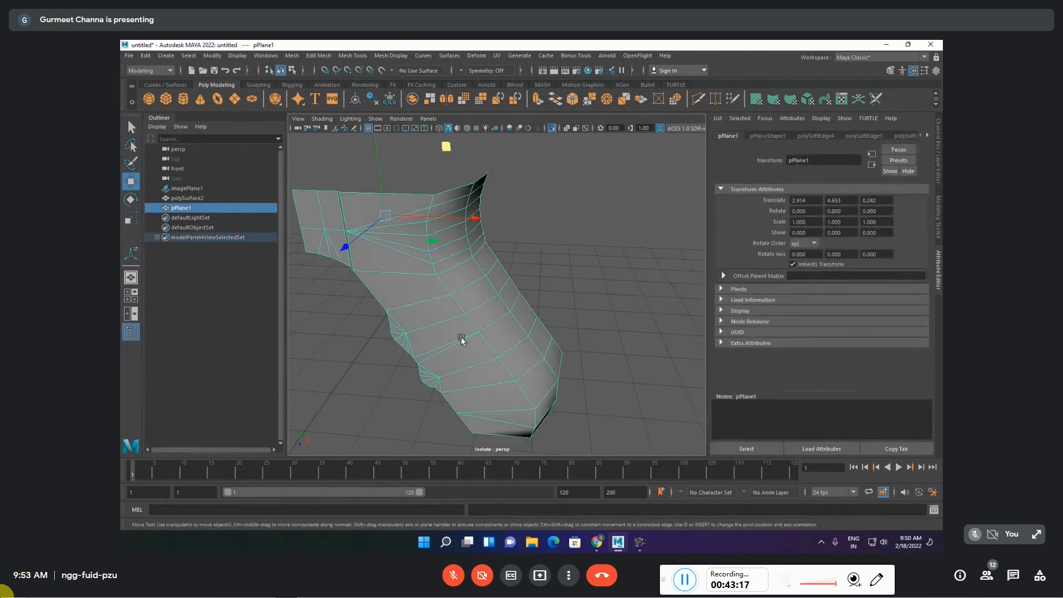
{"action": "key", "text": "ctrl+1"}
{"action": "left_click", "coordinate": [586, 316]}
{"action": "scroll", "coordinate": [582, 312], "scroll_direction": "down", "scroll_amount": 5}
{"action": "left_click_drag", "start_coordinate": [581, 312], "coordinate": [484, 322], "text": "alt"}
{"action": "left_click", "coordinate": [483, 295]}
- Examine the grip's thickness against the gun body in the top view and from below in perspective
{"action": "key", "text": "space"}
{"action": "key", "text": "space"}
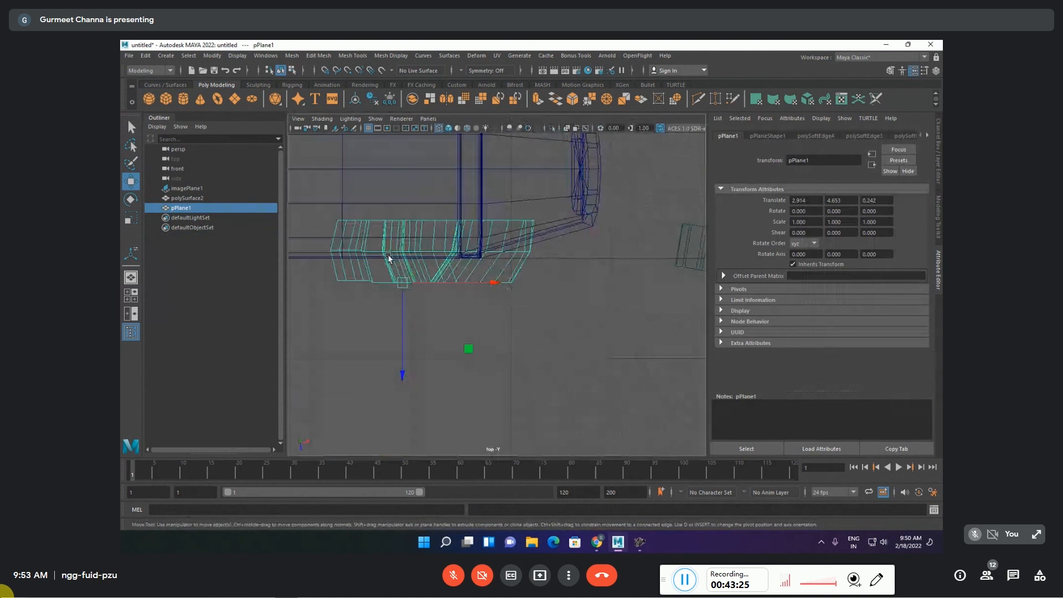
{"action": "scroll", "coordinate": [389, 241], "scroll_direction": "up", "scroll_amount": 1}
{"action": "middle_click_drag", "start_coordinate": [383, 230], "coordinate": [469, 261], "text": "alt"}
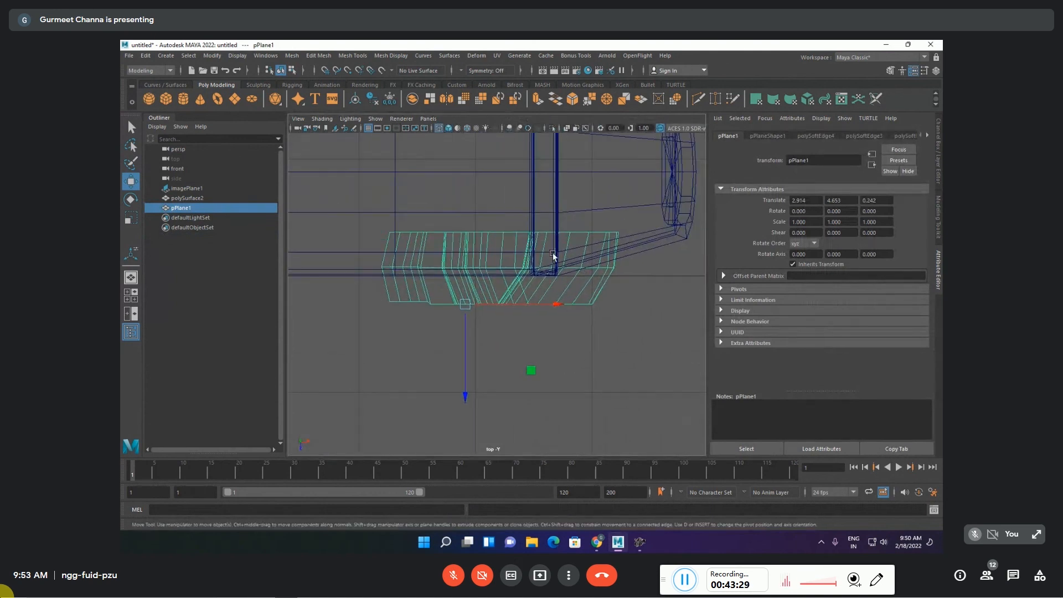
{"action": "key", "text": "space"}
{"action": "key", "text": "space"}
{"action": "left_click_drag", "start_coordinate": [550, 279], "coordinate": [526, 260], "text": "alt"}
{"action": "scroll", "coordinate": [509, 273], "scroll_direction": "up", "scroll_amount": 4}
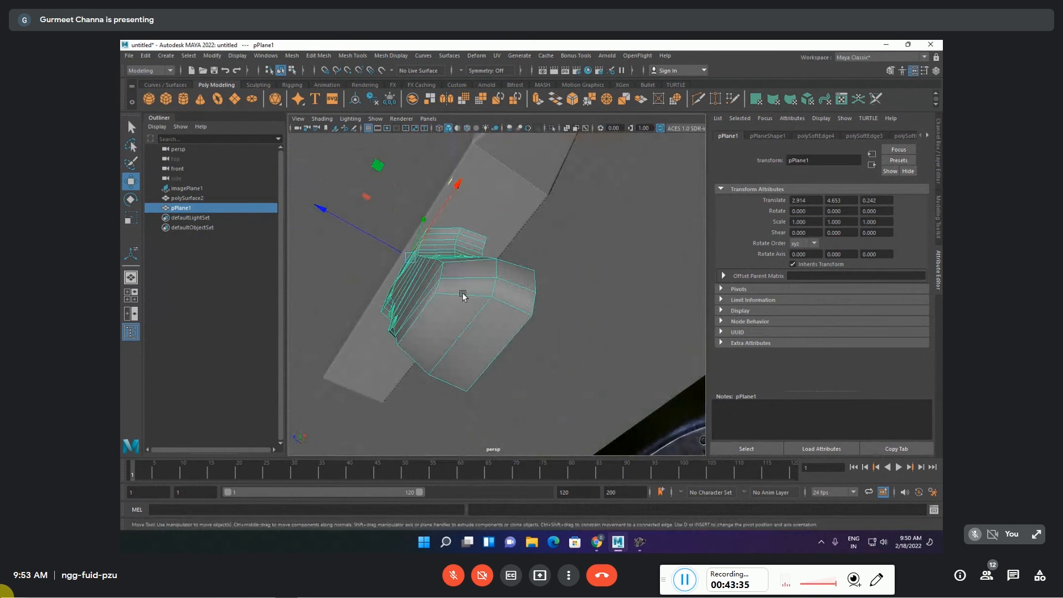
{"action": "left_click", "coordinate": [450, 216], "text": "shift"}
{"action": "left_click_drag", "start_coordinate": [427, 269], "coordinate": [430, 351], "text": "alt"}
- Insert an edge loop between the side border and the middle loop of the grip's rear strip
{"action": "left_click", "coordinate": [662, 360]}
{"action": "left_click", "coordinate": [434, 255]}
{"action": "left_click", "coordinate": [364, 58]}
{"action": "left_click", "coordinate": [365, 127]}
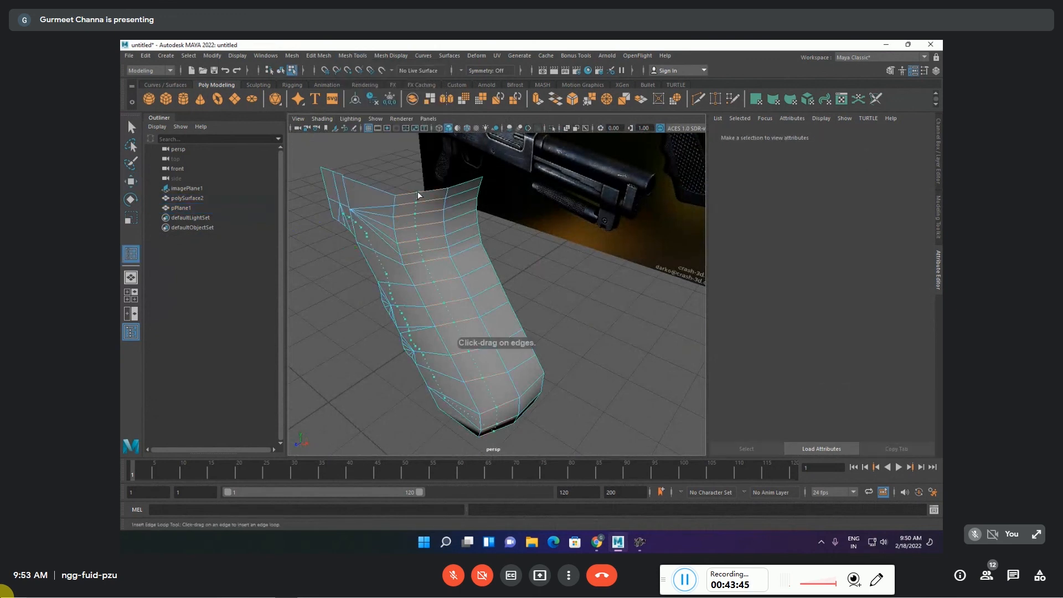
{"action": "left_click", "coordinate": [419, 194]}
{"action": "left_click_drag", "start_coordinate": [419, 195], "coordinate": [519, 200], "text": "alt"}
{"action": "key", "text": "ctrl+z"}
{"action": "left_click_drag", "start_coordinate": [459, 287], "coordinate": [493, 294]}
- Move the inserted edge loop's rear section outward in the horizontal plane to round the grip's back
{"action": "key", "text": "w"}
{"action": "left_click", "coordinate": [472, 319]}
{"action": "double_click", "coordinate": [427, 174], "text": "shift"}
{"action": "left_click_drag", "start_coordinate": [436, 230], "coordinate": [481, 316], "text": "alt"}
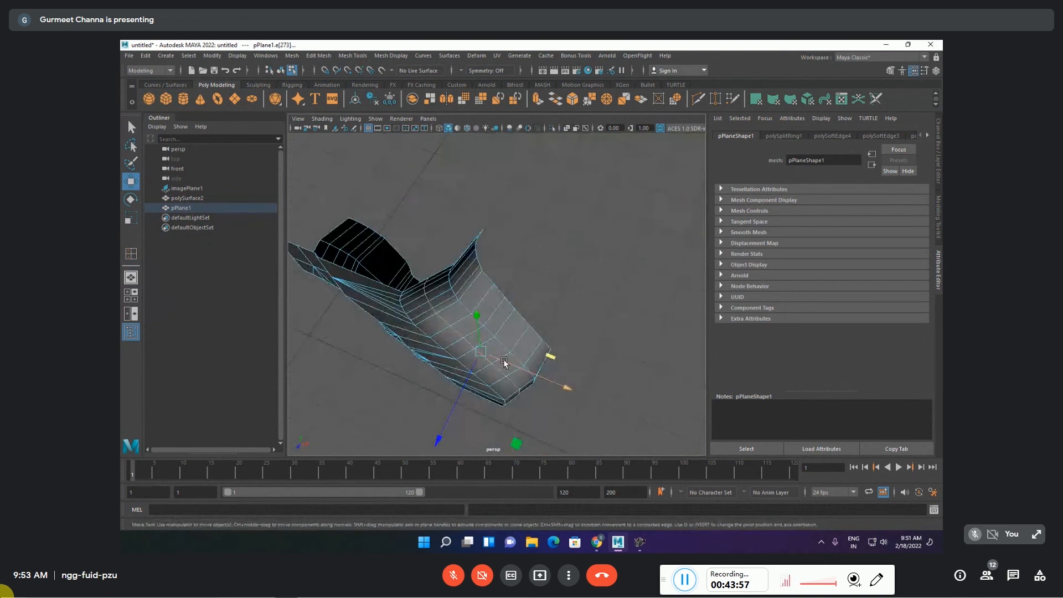
{"action": "left_click_drag", "start_coordinate": [499, 367], "coordinate": [516, 447]}
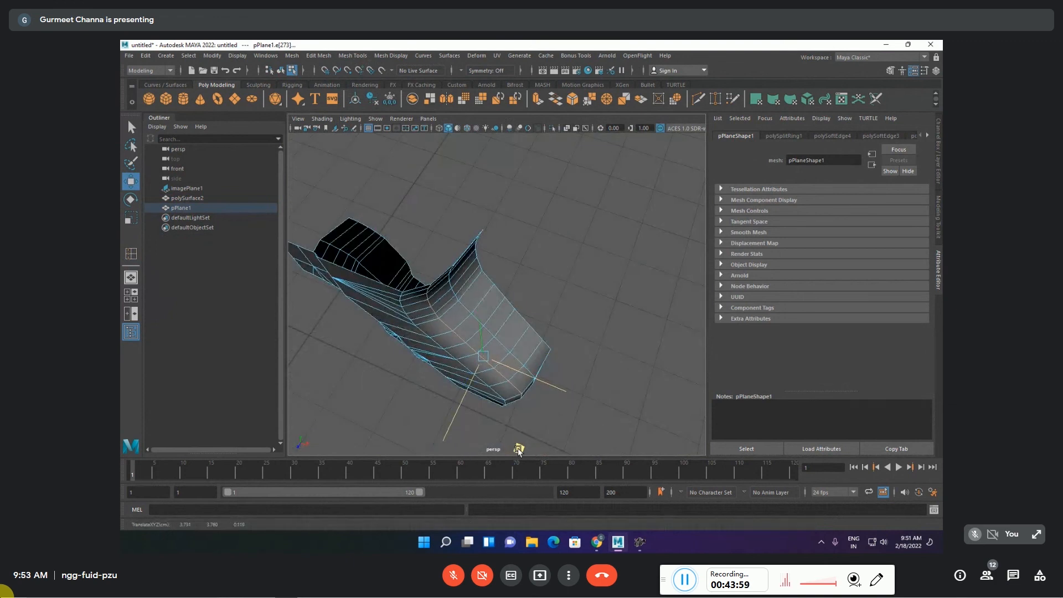
- Select the edge run of the inner loop down the grip's rear strip and shift it sideways along Z to even out the rounding
{"action": "double_click", "coordinate": [500, 341]}
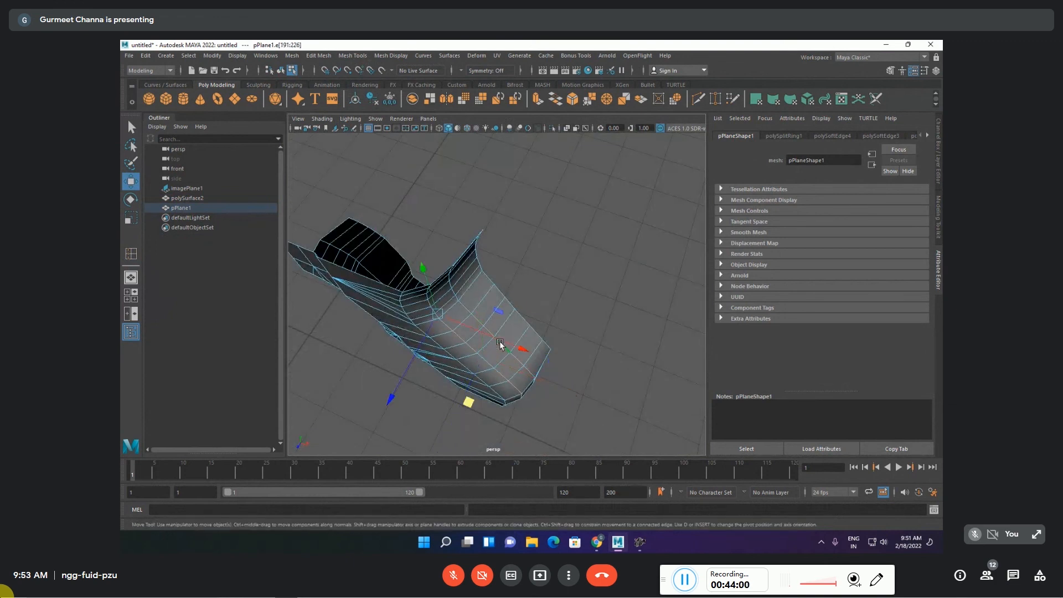
{"action": "left_click_drag", "start_coordinate": [527, 343], "coordinate": [474, 244], "text": "alt"}
{"action": "left_click", "coordinate": [540, 387]}
{"action": "double_click", "coordinate": [452, 187], "text": "shift"}
{"action": "left_click_drag", "start_coordinate": [466, 340], "coordinate": [497, 395], "text": "ctrl+shift"}
{"action": "left_click", "coordinate": [428, 193]}
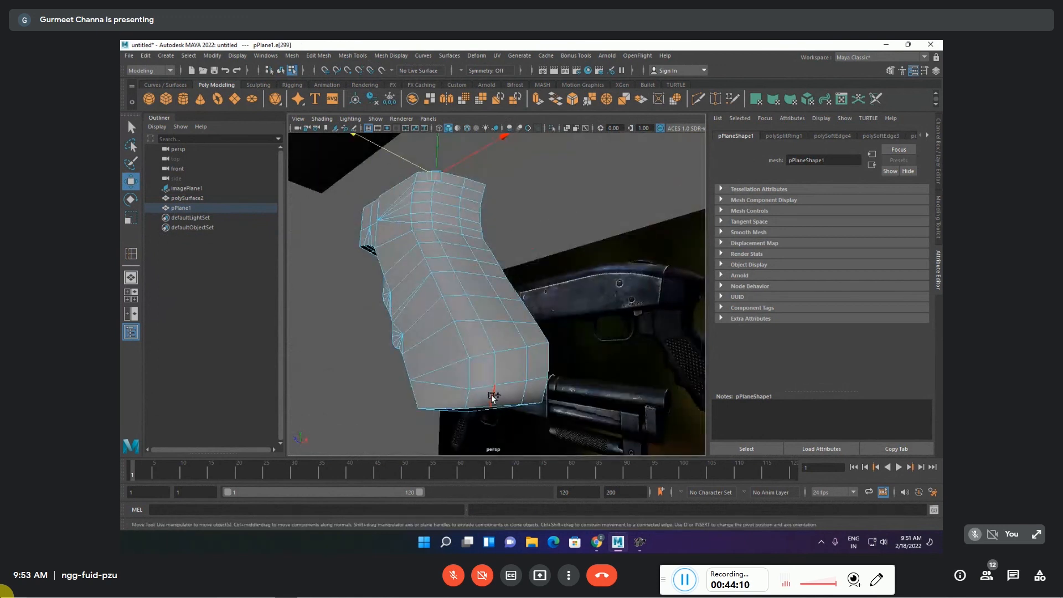
{"action": "double_click", "coordinate": [491, 396], "text": "shift"}
{"action": "left_click_drag", "start_coordinate": [491, 313], "coordinate": [479, 346], "text": "alt"}
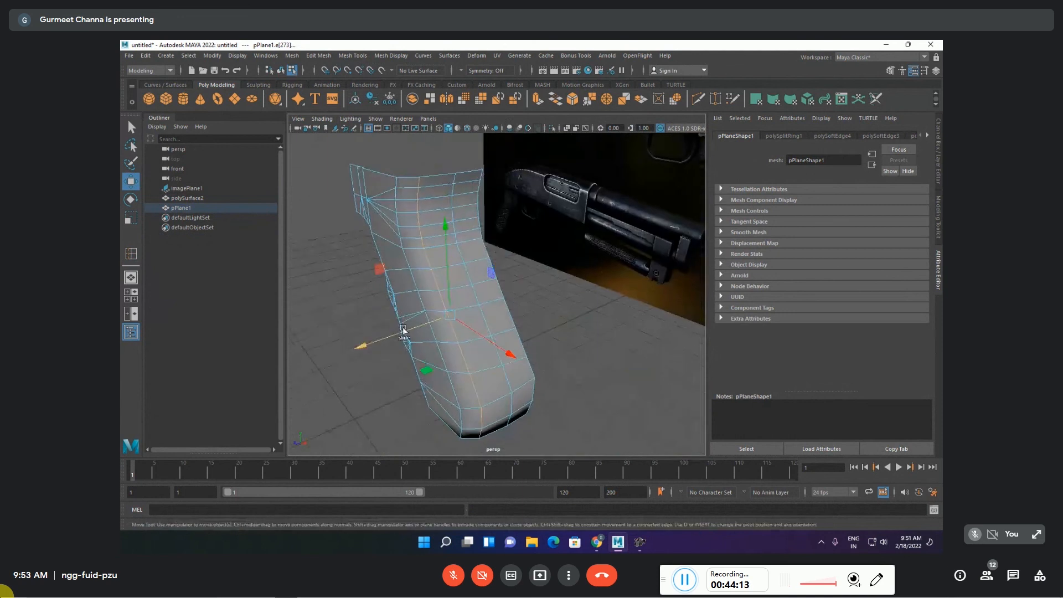
{"action": "left_click_drag", "start_coordinate": [405, 333], "coordinate": [411, 325], "text": "ctrl+shift"}
{"action": "left_click", "coordinate": [559, 344]}
- Move the front strip's edge loop nearest the open middle border slightly sideways along Z
{"action": "left_click_drag", "start_coordinate": [546, 353], "coordinate": [540, 292], "text": "alt"}
{"action": "left_click", "coordinate": [534, 339]}
{"action": "double_click", "coordinate": [499, 219]}
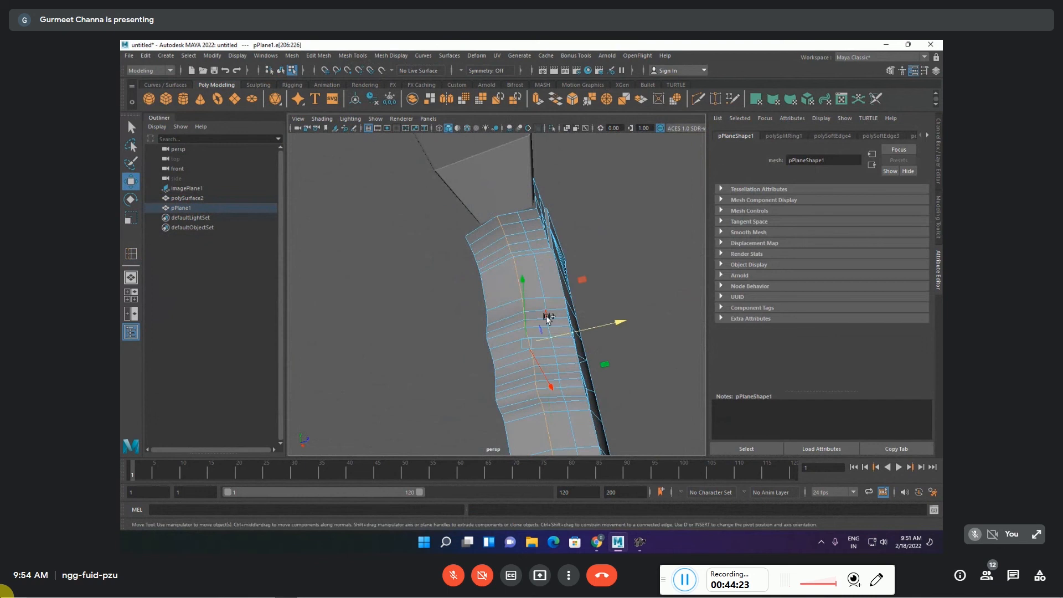
{"action": "left_click_drag", "start_coordinate": [563, 337], "coordinate": [558, 340]}
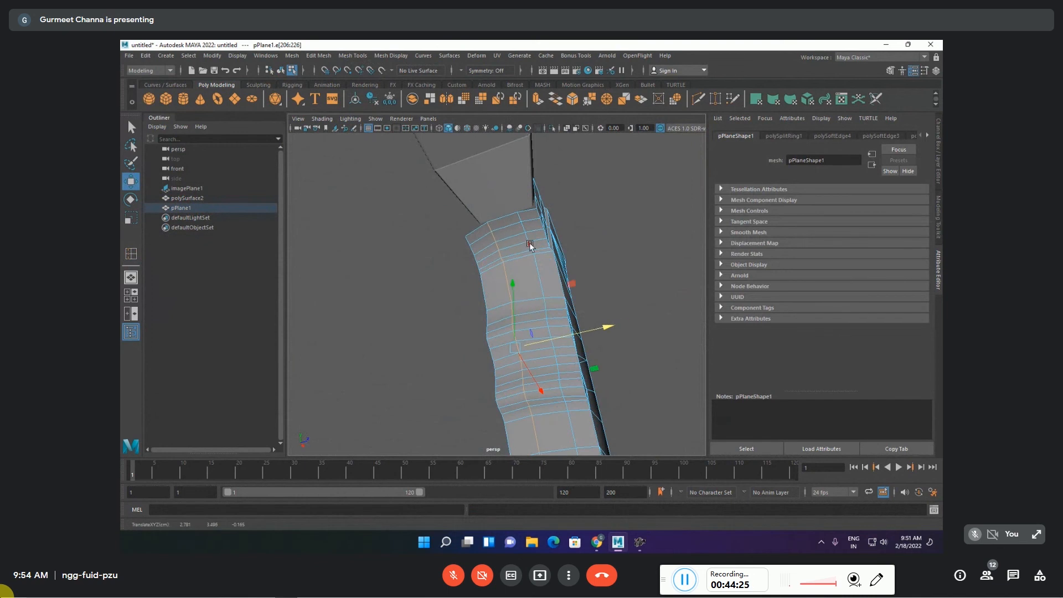
- Select the front strip's edge loop nearest the grip's side down to the base and shift it along Z
{"action": "left_click", "coordinate": [520, 217]}
{"action": "middle_click_drag", "start_coordinate": [572, 336], "coordinate": [549, 230], "text": "alt"}
{"action": "double_click", "coordinate": [558, 357], "text": "shift"}
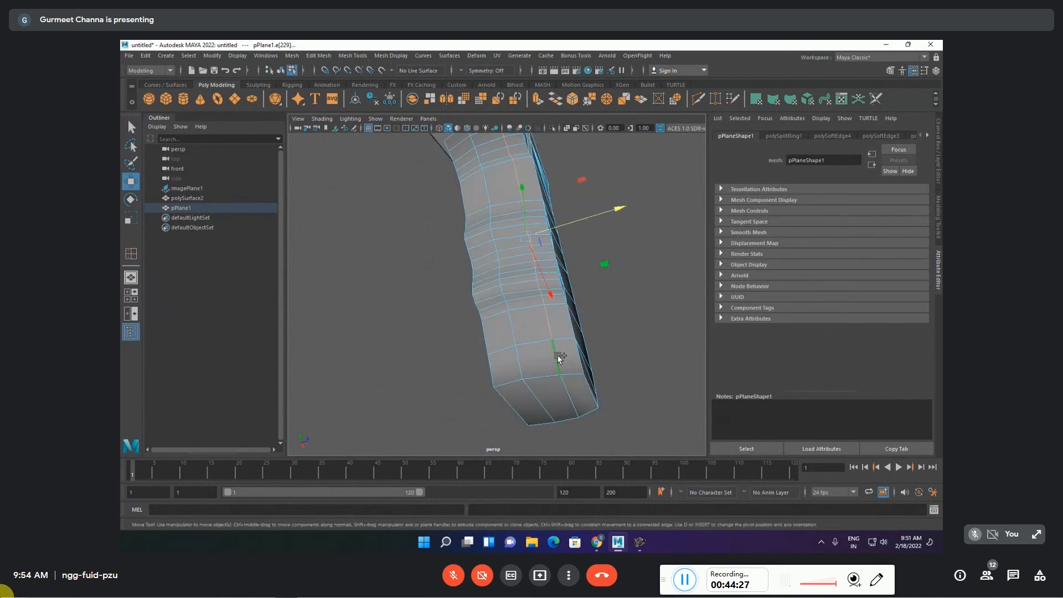
{"action": "left_click_drag", "start_coordinate": [559, 225], "coordinate": [522, 342], "text": "alt"}
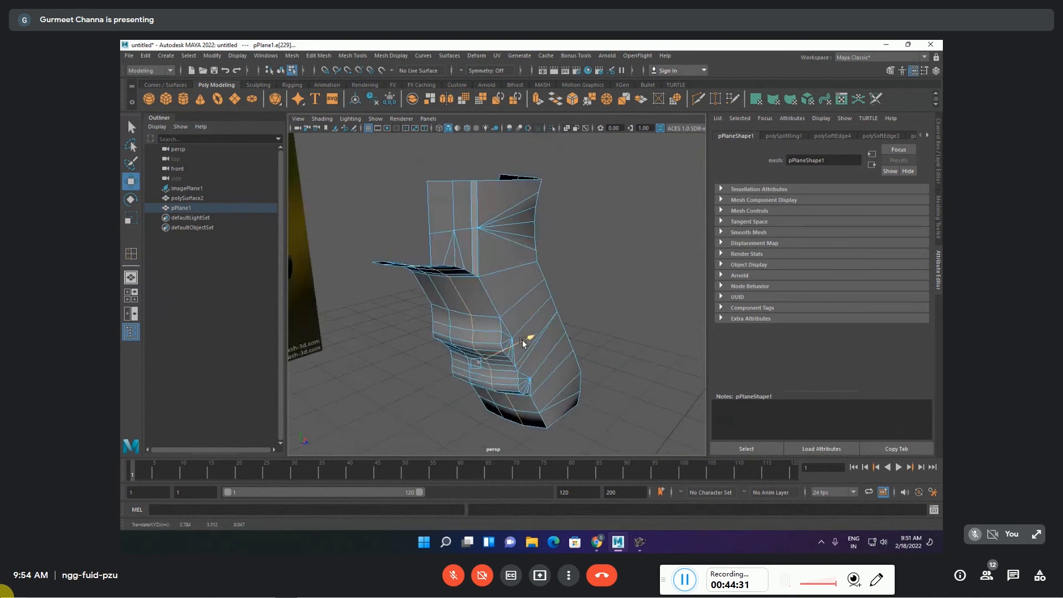
{"action": "left_click", "coordinate": [596, 297]}
- Mirror the half grip across the world Z axis with Cut Geometry off and a 0.05 merge threshold, adjusting the mirror plane's offset
{"action": "left_click_drag", "start_coordinate": [595, 297], "coordinate": [424, 327], "text": "alt"}
{"action": "left_click", "coordinate": [427, 316]}
{"action": "key", "text": "F8"}
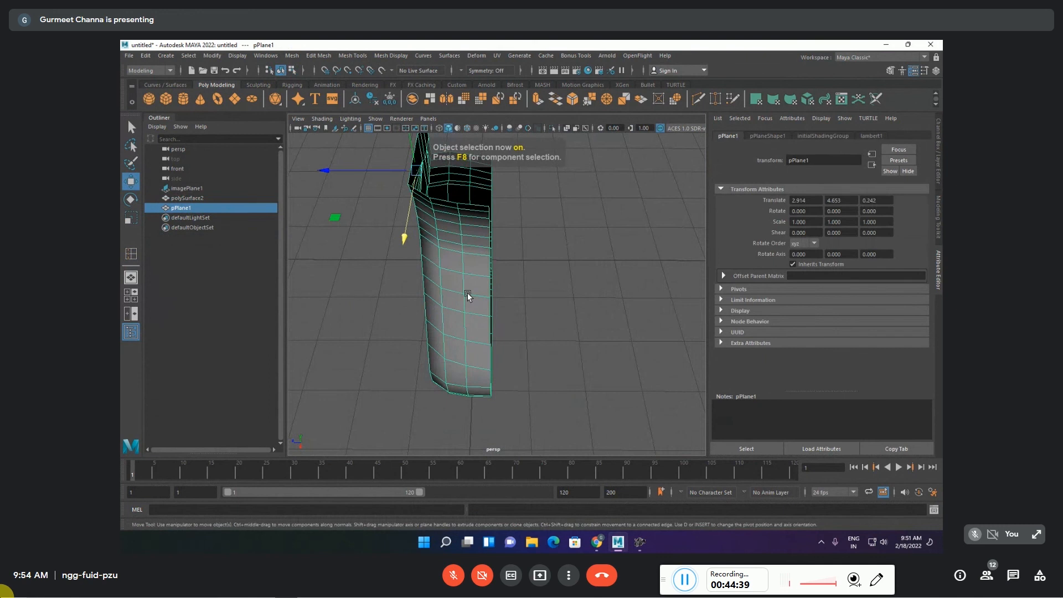
{"action": "left_click_drag", "start_coordinate": [507, 296], "coordinate": [530, 304], "text": "alt"}
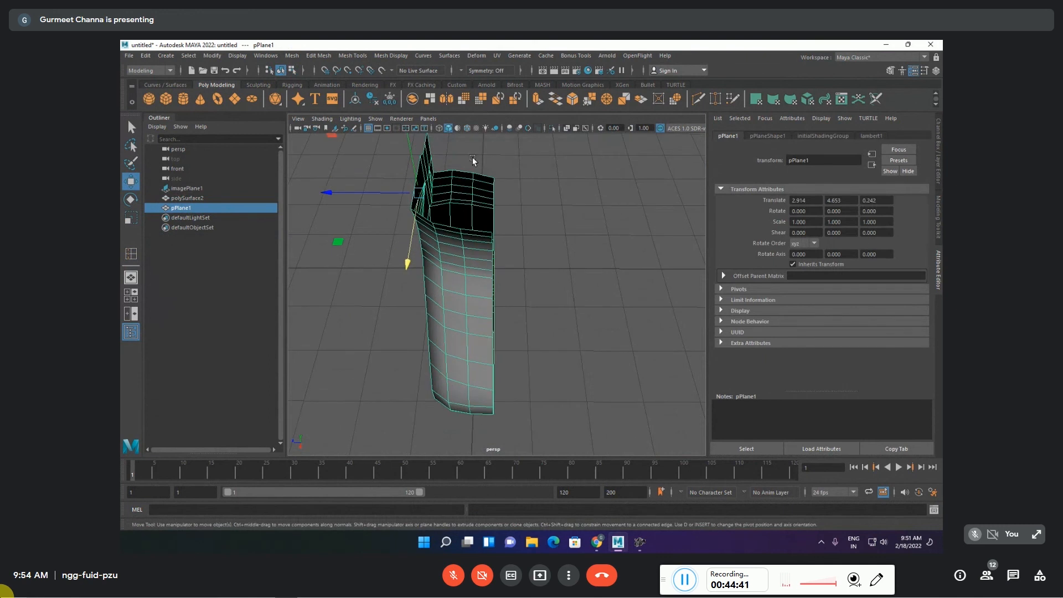
{"action": "left_click", "coordinate": [449, 98]}
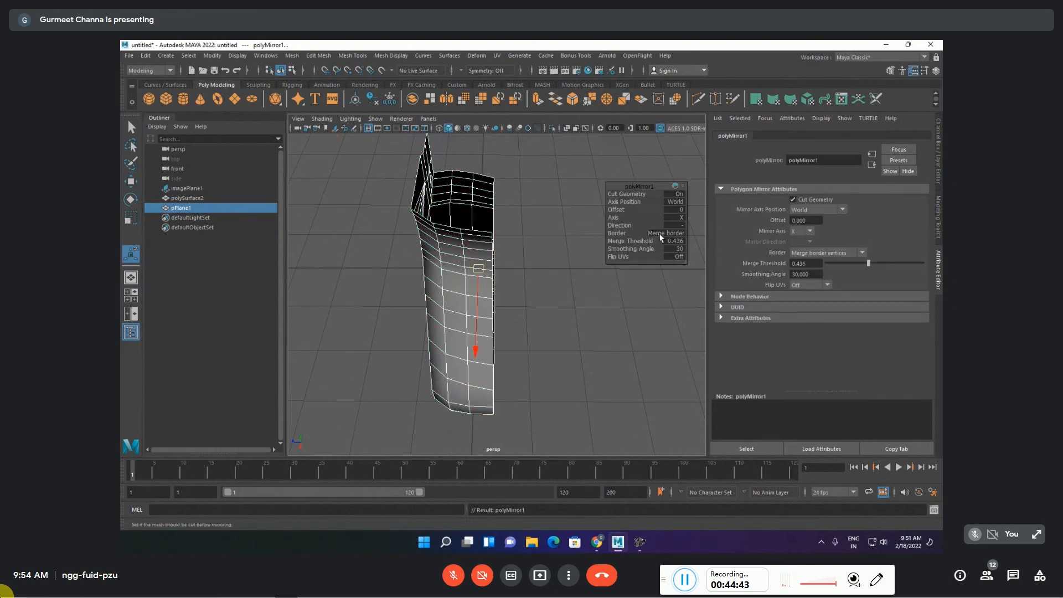
{"action": "left_click", "coordinate": [681, 218]}
{"action": "left_click", "coordinate": [696, 245]}
{"action": "left_click", "coordinate": [680, 194]}
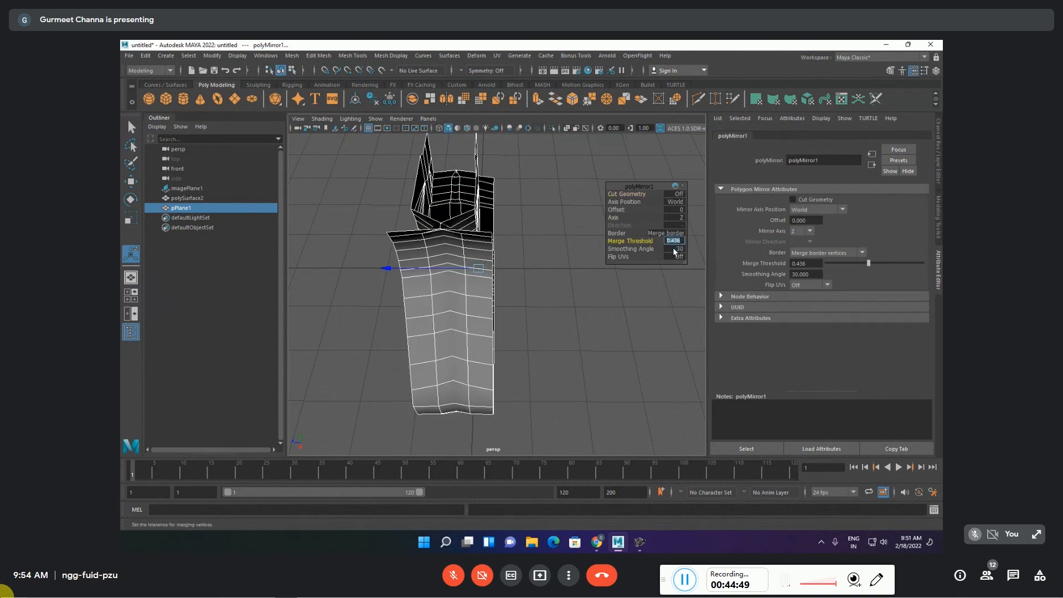
{"action": "type", "text": ".05"}
{"action": "key", "text": "Return"}
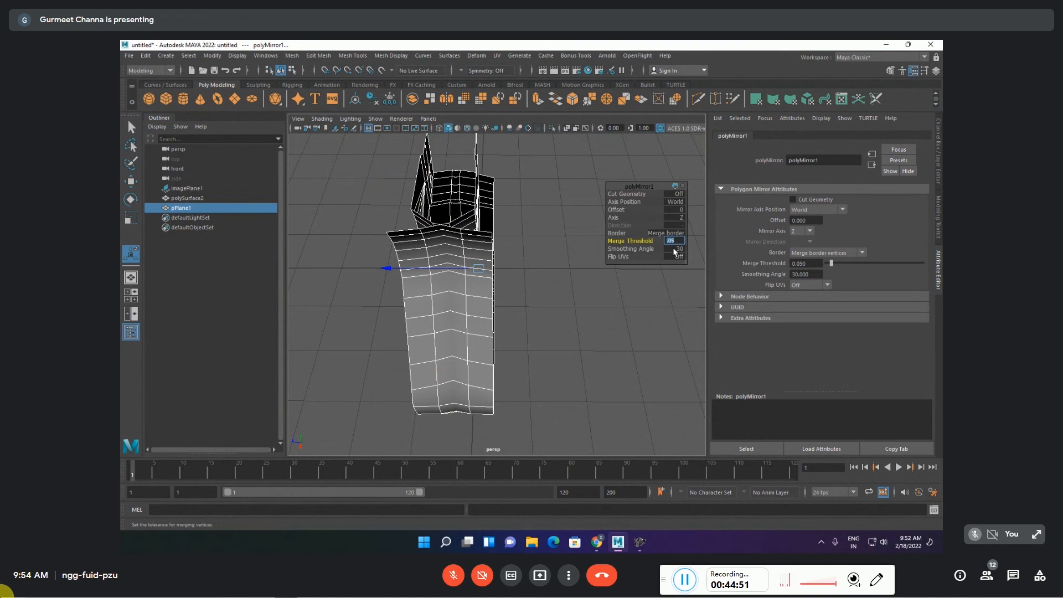
{"action": "left_click_drag", "start_coordinate": [407, 270], "coordinate": [423, 264]}
{"action": "left_click", "coordinate": [602, 326]}
- Narrow the mirrored grip by scaling it along Z to about 0.47
{"action": "left_click", "coordinate": [517, 310]}
{"action": "left_click_drag", "start_coordinate": [515, 309], "coordinate": [553, 277], "text": "alt"}
{"action": "key", "text": "r"}
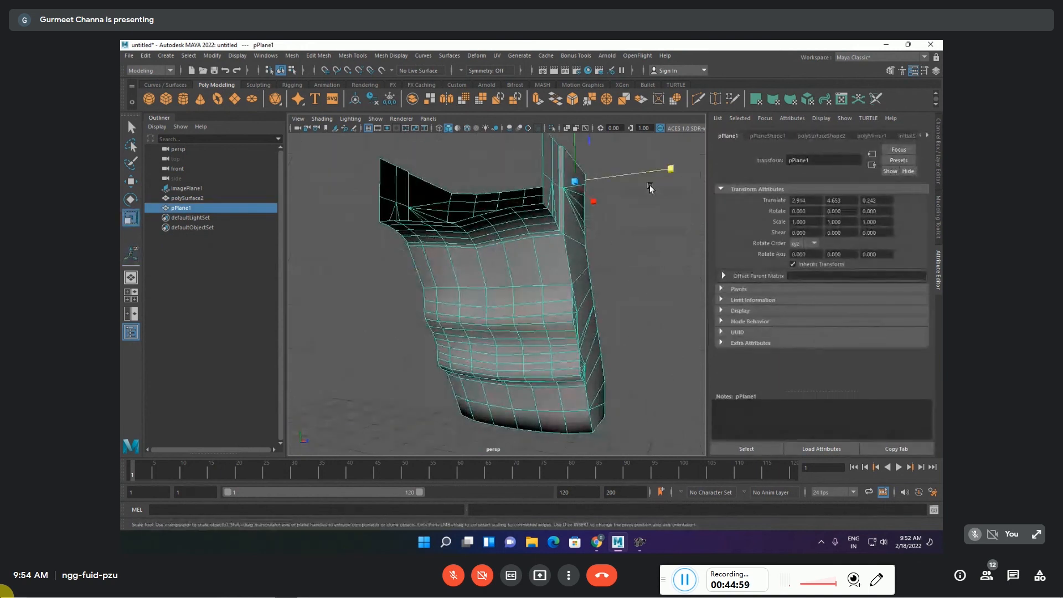
{"action": "left_click_drag", "start_coordinate": [669, 169], "coordinate": [621, 186]}
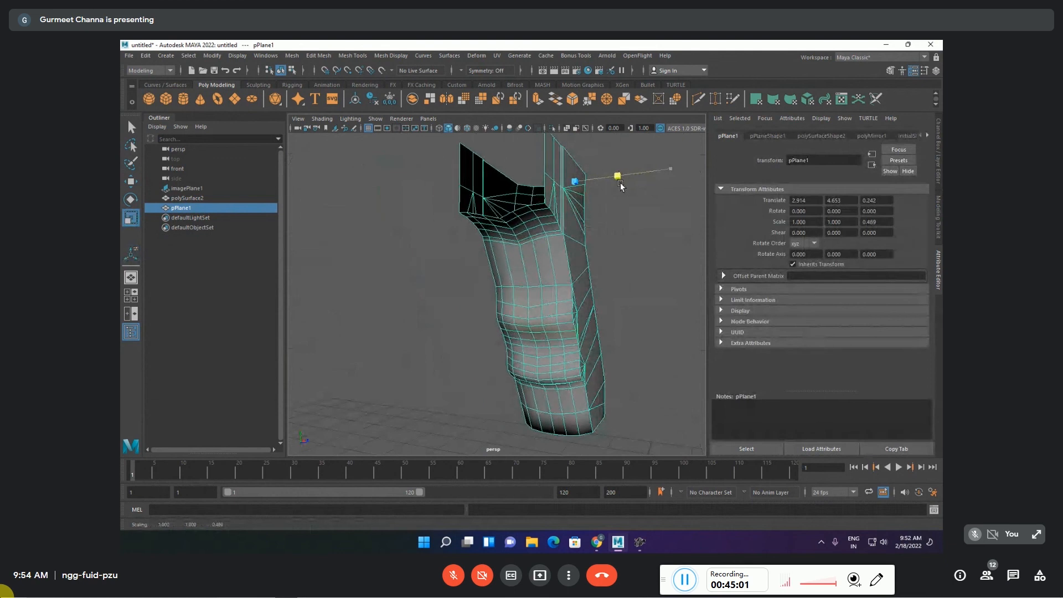
{"action": "left_click", "coordinate": [638, 278]}
- Move the two vertex columns on either side of the centre of the grip's upper inner strip along X to round its curve
{"action": "mouse_move", "coordinate": [638, 277]}
{"action": "left_mouse_down", "text": "alt"}
{"action": "mouse_move", "coordinate": [589, 303]}
{"action": "mouse_move", "coordinate": [612, 261]}
{"action": "mouse_move", "coordinate": [630, 266]}
{"action": "left_mouse_up", "text": "alt"}
{"action": "scroll", "coordinate": [591, 300], "scroll_direction": "down", "scroll_amount": 5}
{"action": "scroll", "coordinate": [601, 289], "scroll_direction": "up", "scroll_amount": 4}
{"action": "left_click", "coordinate": [527, 233]}
{"action": "scroll", "coordinate": [518, 224], "scroll_direction": "up", "scroll_amount": 8}
{"action": "left_click_drag", "start_coordinate": [500, 276], "coordinate": [505, 388], "text": "alt"}
{"action": "scroll", "coordinate": [398, 308], "scroll_direction": "down", "scroll_amount": 5}
{"action": "scroll", "coordinate": [531, 400], "scroll_direction": "up", "scroll_amount": 5}
{"action": "middle_click_drag", "start_coordinate": [538, 405], "coordinate": [523, 357], "text": "alt"}
{"action": "left_click_drag", "start_coordinate": [522, 355], "coordinate": [491, 300], "text": "alt"}
{"action": "key", "text": "F9"}
{"action": "left_click_drag", "start_coordinate": [486, 391], "coordinate": [492, 293]}
{"action": "key", "text": "w"}
{"action": "left_click_drag", "start_coordinate": [421, 392], "coordinate": [450, 278]}
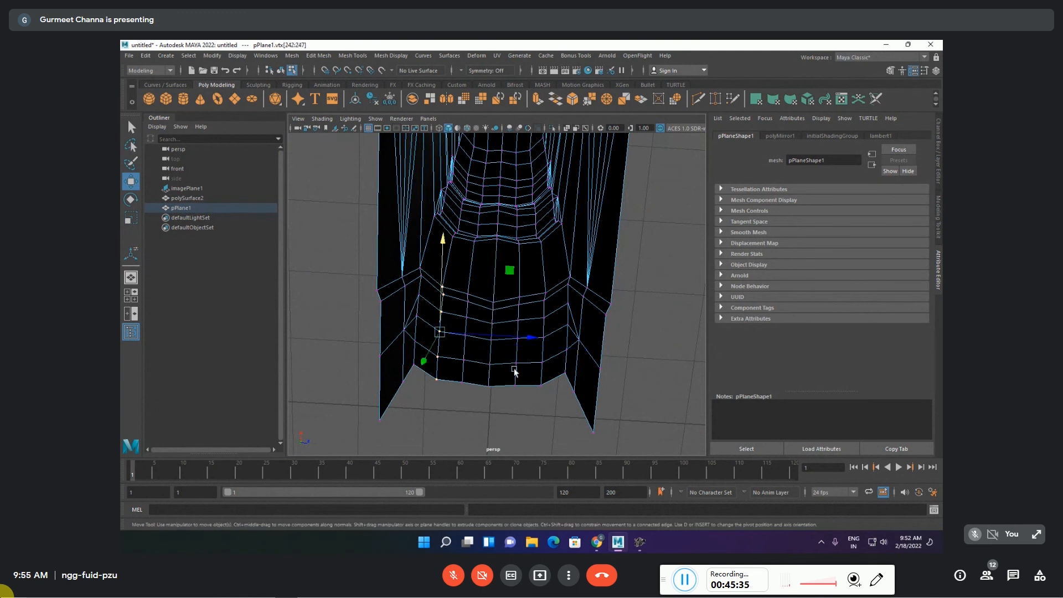
{"action": "left_click_drag", "start_coordinate": [535, 395], "coordinate": [552, 279], "text": "shift"}
{"action": "left_click_drag", "start_coordinate": [493, 302], "coordinate": [494, 299]}
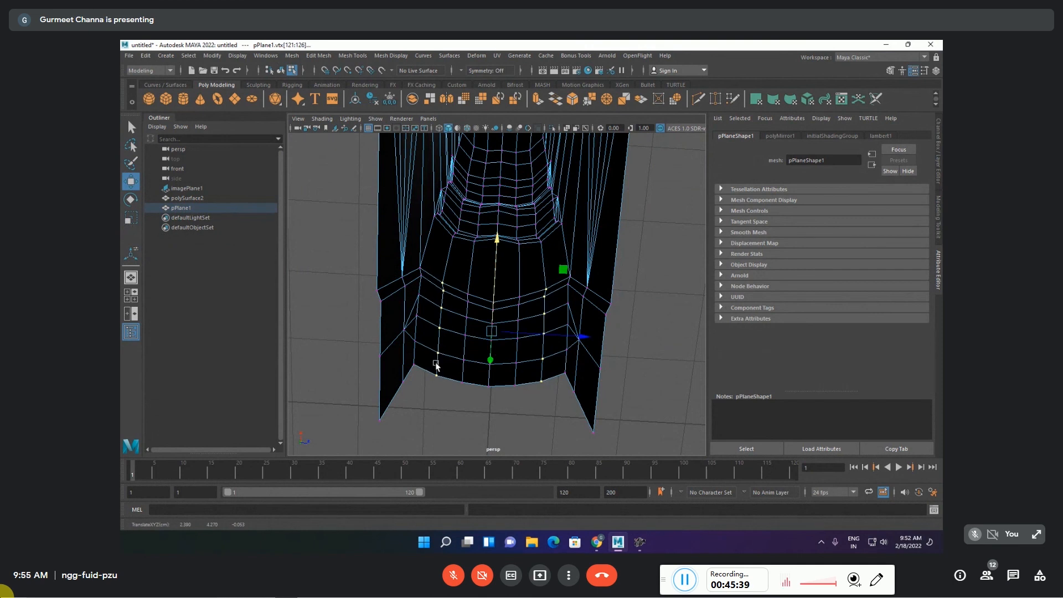
- Move the centre column's vertices on the upper inner strip along X to smooth the curve across the middle
{"action": "mouse_move", "coordinate": [485, 288]}
{"action": "left_mouse_down"}
{"action": "mouse_move", "coordinate": [499, 333]}
{"action": "mouse_move", "coordinate": [495, 291]}
{"action": "left_mouse_up"}
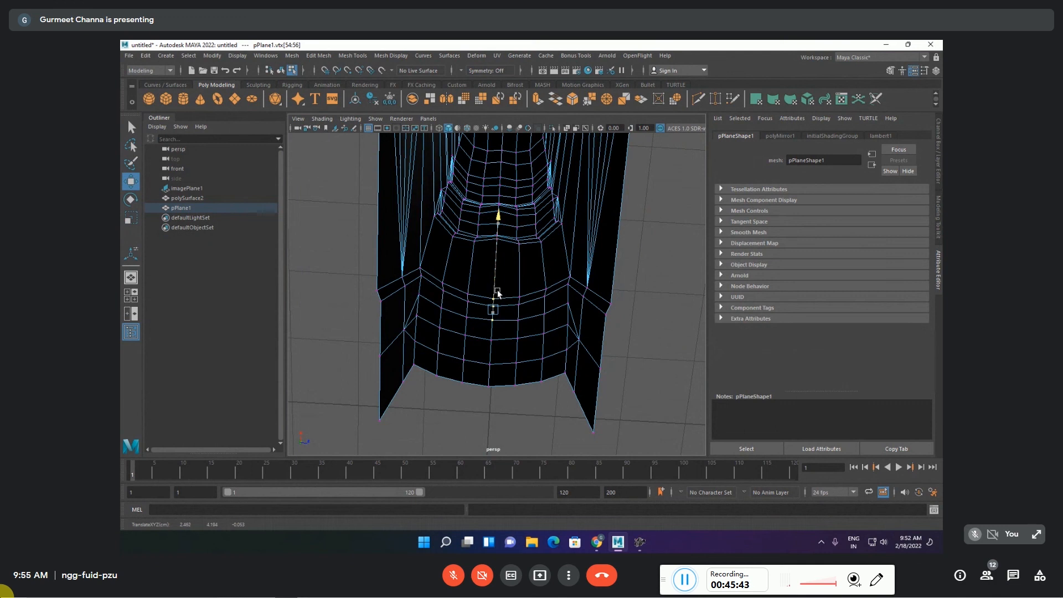
{"action": "left_click", "coordinate": [653, 359]}
{"action": "left_click_drag", "start_coordinate": [652, 358], "coordinate": [629, 289], "text": "alt"}
- Return to object mode and scale the whole grip slightly narrower along Z
{"action": "key", "text": "F8"}
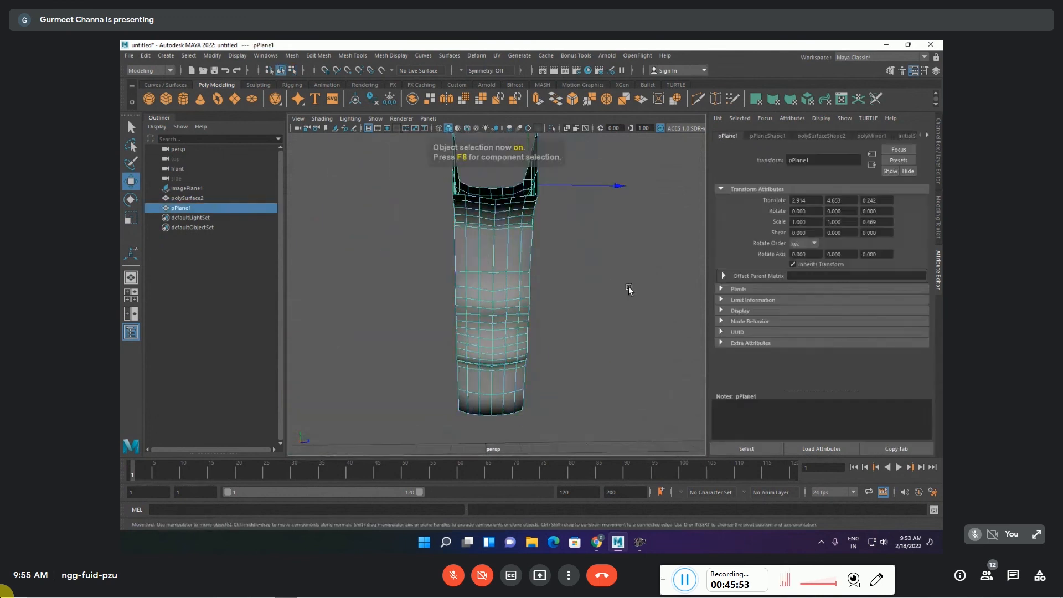
{"action": "key", "text": "r"}
{"action": "left_click_drag", "start_coordinate": [614, 187], "coordinate": [601, 194]}
{"action": "left_click", "coordinate": [596, 194]}
{"action": "left_click_drag", "start_coordinate": [583, 330], "coordinate": [516, 361], "text": "alt"}
{"action": "right_click_drag", "start_coordinate": [516, 361], "coordinate": [544, 368], "text": "alt"}
- Select a run of edges on the grip in edge mode and move it to adjust the grip's outline
{"action": "left_click", "coordinate": [569, 265]}
{"action": "left_click_drag", "start_coordinate": [569, 264], "coordinate": [489, 225], "text": "alt"}
{"action": "right_click_drag", "start_coordinate": [489, 224], "coordinate": [480, 212], "text": "alt"}
{"action": "middle_click_drag", "start_coordinate": [479, 212], "coordinate": [479, 237], "text": "alt"}
{"action": "key", "text": "F10"}
{"action": "scroll", "coordinate": [429, 401], "scroll_direction": "down", "scroll_amount": 3}
{"action": "left_click", "coordinate": [457, 390]}
{"action": "scroll", "coordinate": [470, 223], "scroll_direction": "up", "scroll_amount": 2}
{"action": "double_click", "coordinate": [442, 176], "text": "shift"}
{"action": "key", "text": "w"}
{"action": "scroll", "coordinate": [449, 265], "scroll_direction": "up", "scroll_amount": 5}
{"action": "scroll", "coordinate": [448, 266], "scroll_direction": "down", "scroll_amount": 3}
{"action": "left_click_drag", "start_coordinate": [427, 193], "coordinate": [414, 176]}
{"action": "left_click_drag", "start_coordinate": [422, 226], "coordinate": [493, 286], "text": "alt"}
{"action": "left_click", "coordinate": [605, 332]}
- Bridge the two opposing top edges at the open front end of the grip's upper section
{"action": "left_click_drag", "start_coordinate": [605, 332], "coordinate": [726, 359], "text": "alt"}
{"action": "scroll", "coordinate": [568, 314], "scroll_direction": "up", "scroll_amount": 5}
{"action": "left_click_drag", "start_coordinate": [567, 314], "coordinate": [589, 282], "text": "alt"}
{"action": "left_click", "coordinate": [591, 263]}
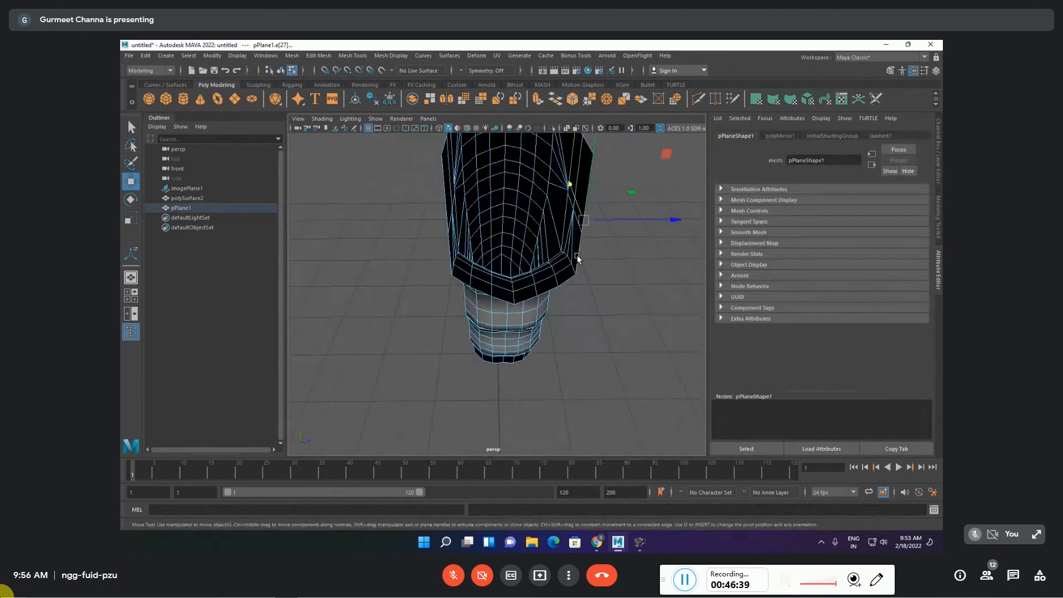
{"action": "left_click_drag", "start_coordinate": [598, 257], "coordinate": [573, 284], "text": "alt"}
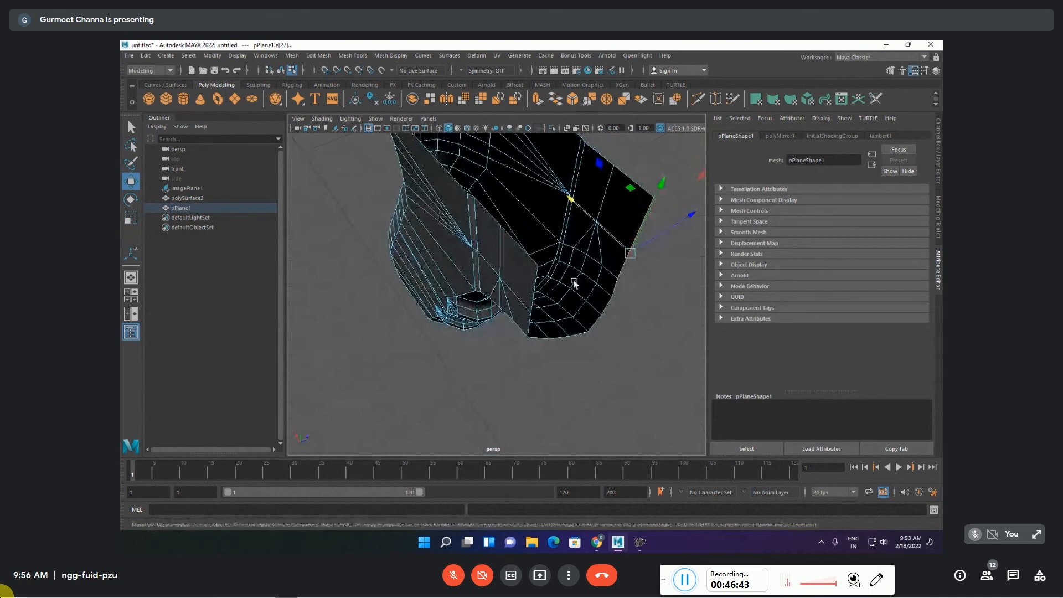
{"action": "left_click", "coordinate": [529, 258]}
{"action": "left_click", "coordinate": [635, 182]}
{"action": "left_click", "coordinate": [318, 55]}
{"action": "left_click", "coordinate": [329, 99]}
- Try to close the grip's open front end with Fill Hole, check the cap from several sides and undo it
{"action": "right_click_drag", "start_coordinate": [590, 413], "coordinate": [571, 384], "text": "alt"}
{"action": "left_click_drag", "start_coordinate": [571, 385], "coordinate": [577, 259], "text": "alt"}
{"action": "key", "text": "q"}
{"action": "key", "text": "F10"}
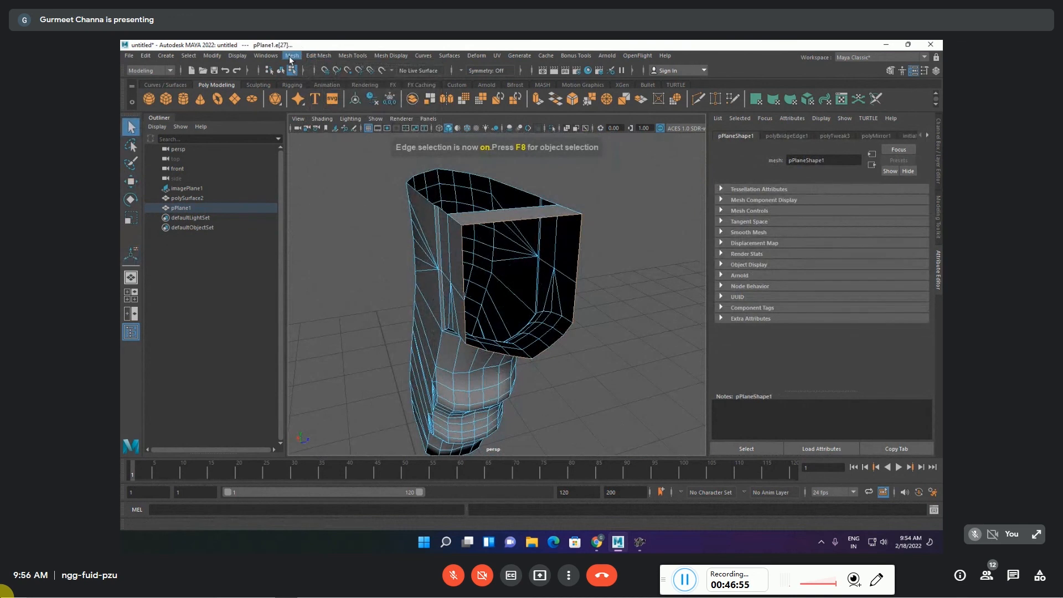
{"action": "left_click", "coordinate": [290, 57]}
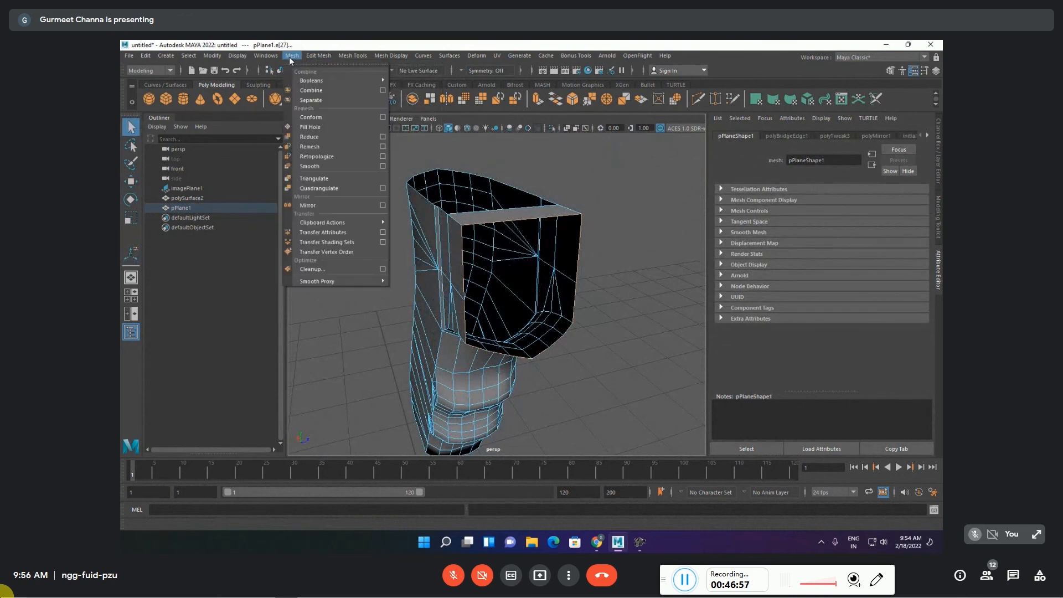
{"action": "left_click", "coordinate": [319, 127]}
{"action": "left_click_drag", "start_coordinate": [646, 364], "coordinate": [618, 321], "text": "alt"}
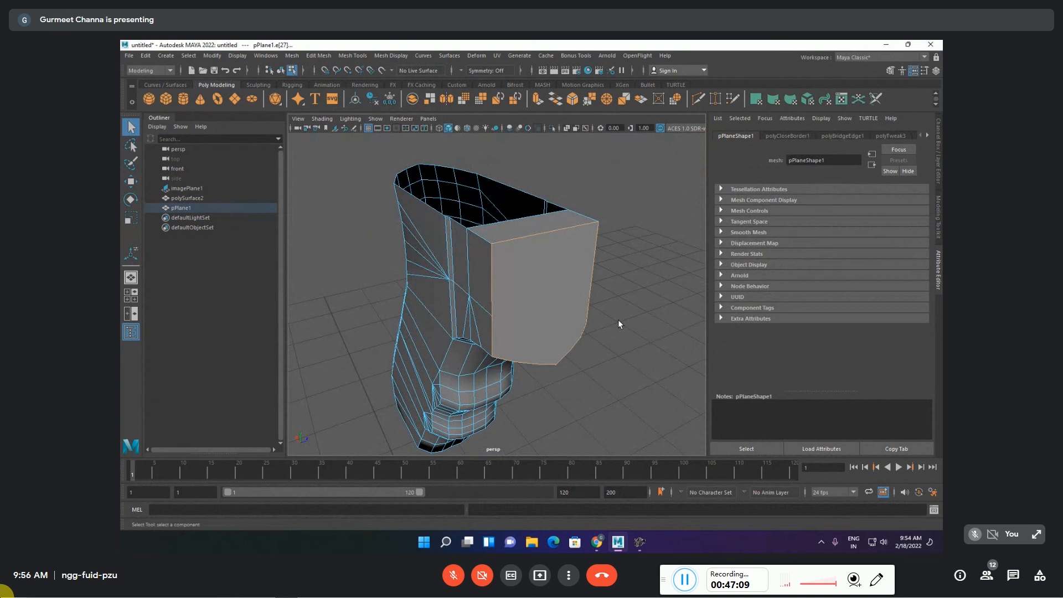
{"action": "left_click_drag", "start_coordinate": [610, 330], "coordinate": [462, 242], "text": "alt"}
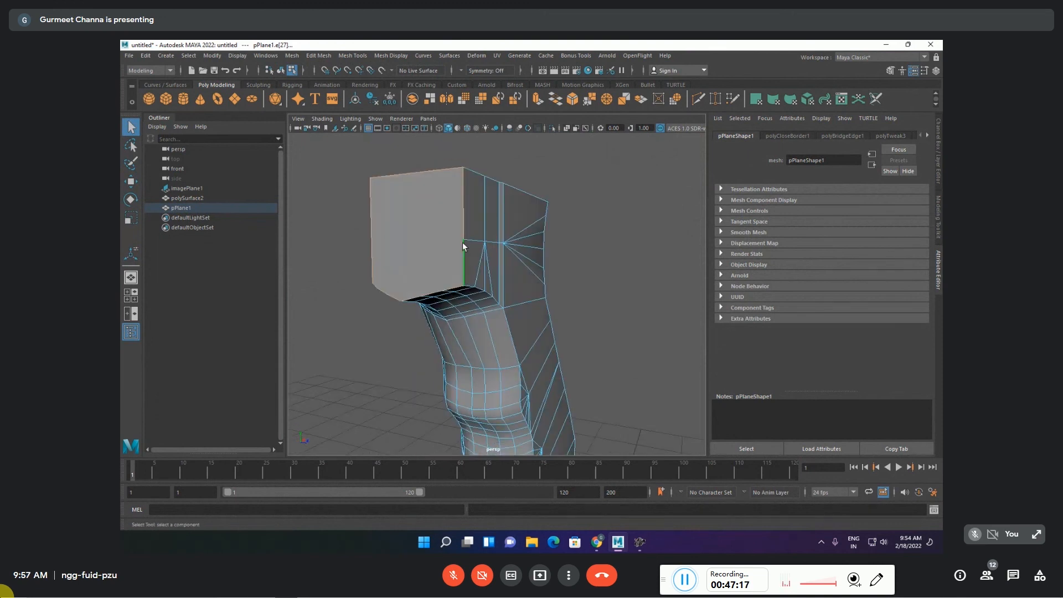
{"action": "left_click_drag", "start_coordinate": [415, 270], "coordinate": [509, 260], "text": "alt"}
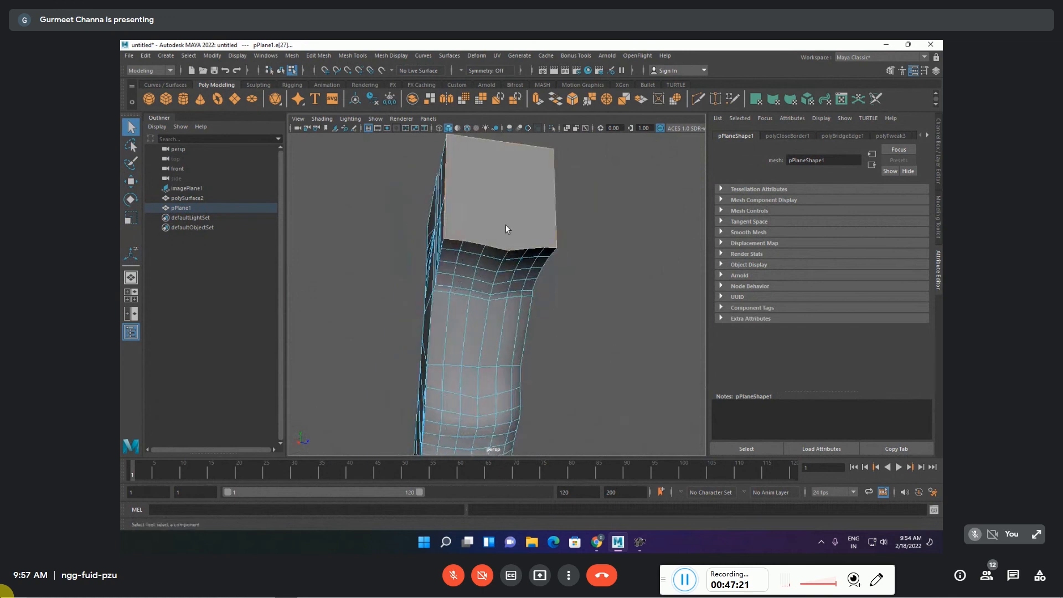
{"action": "left_click_drag", "start_coordinate": [506, 213], "coordinate": [541, 271], "text": "alt"}
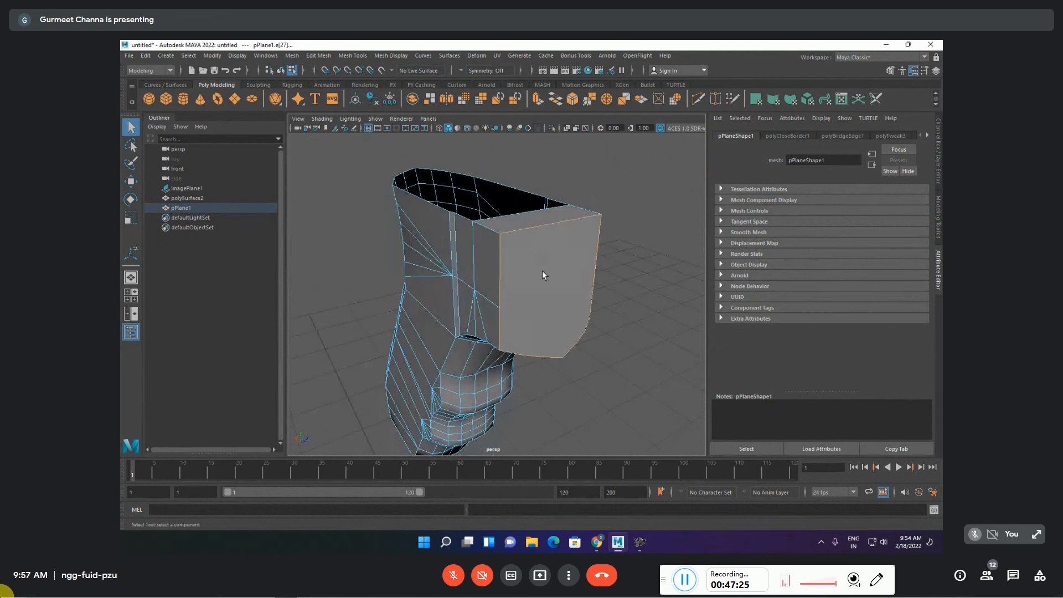
{"action": "key", "text": "ctrl+z"}
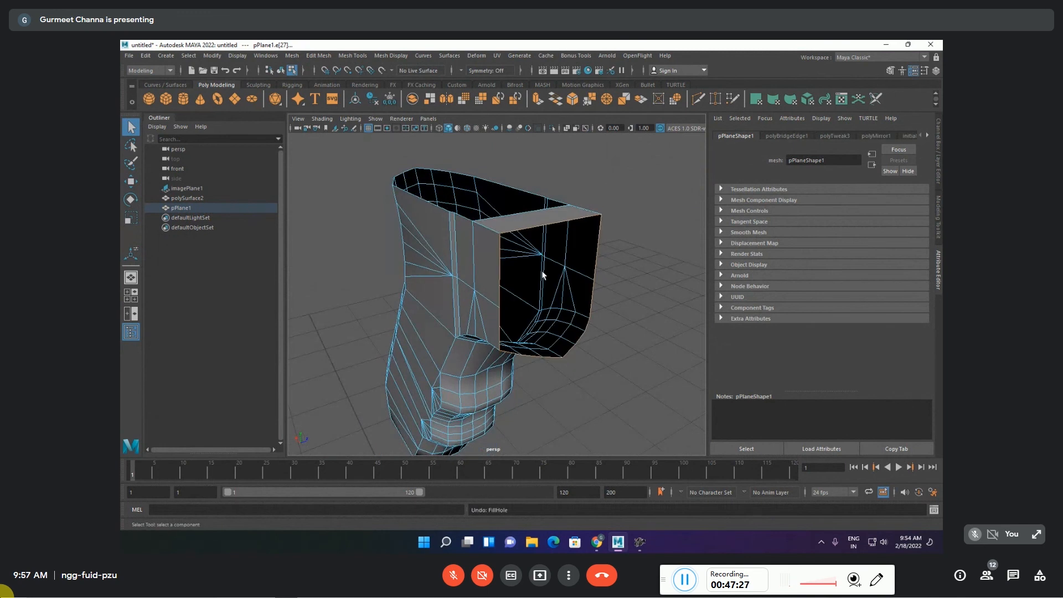
- Select the vertices of the columns on one side of the centre line at the front strip's upper bend
{"action": "key", "text": "F10"}
{"action": "left_click_drag", "start_coordinate": [549, 334], "coordinate": [550, 404], "text": "alt"}
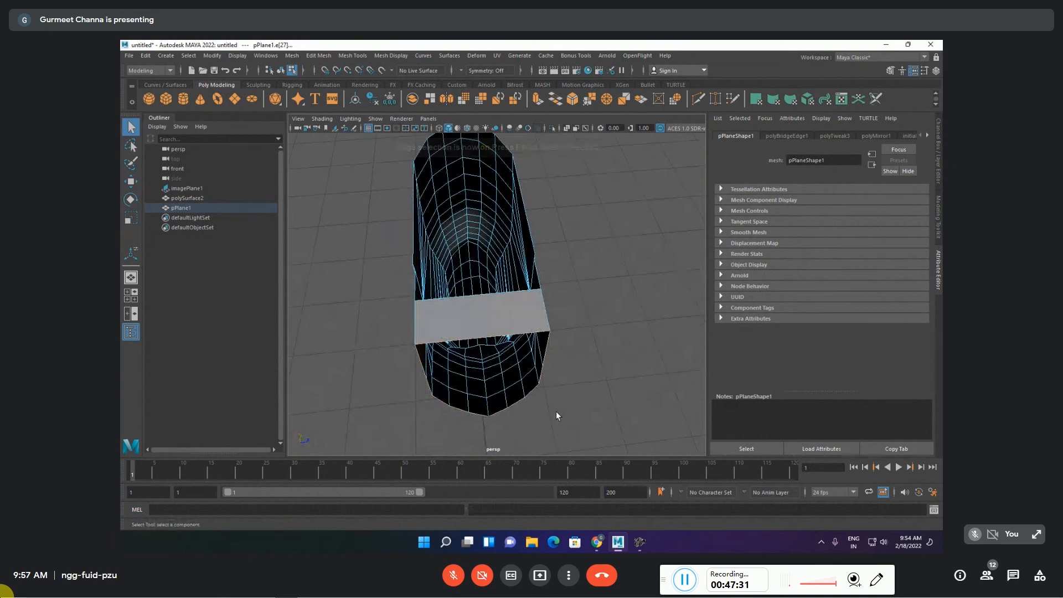
{"action": "key", "text": "F10"}
{"action": "left_click", "coordinate": [454, 430]}
{"action": "key", "text": "F9"}
{"action": "left_click_drag", "start_coordinate": [443, 423], "coordinate": [478, 367]}
{"action": "left_click_drag", "start_coordinate": [502, 421], "coordinate": [512, 365], "text": "alt"}
{"action": "scroll", "coordinate": [487, 308], "scroll_direction": "up", "scroll_amount": 3}
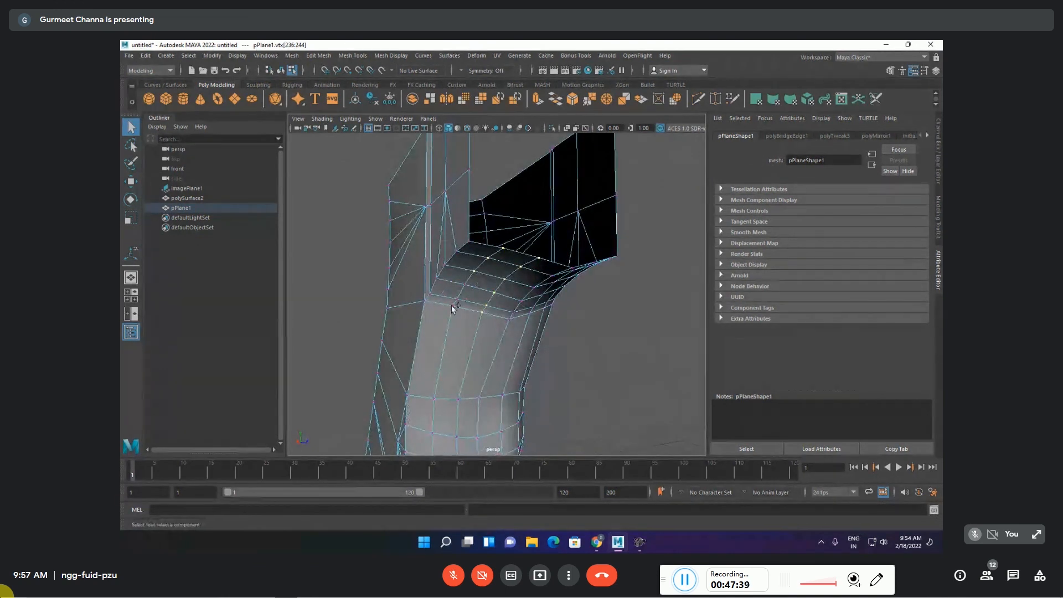
{"action": "left_click", "coordinate": [546, 335]}
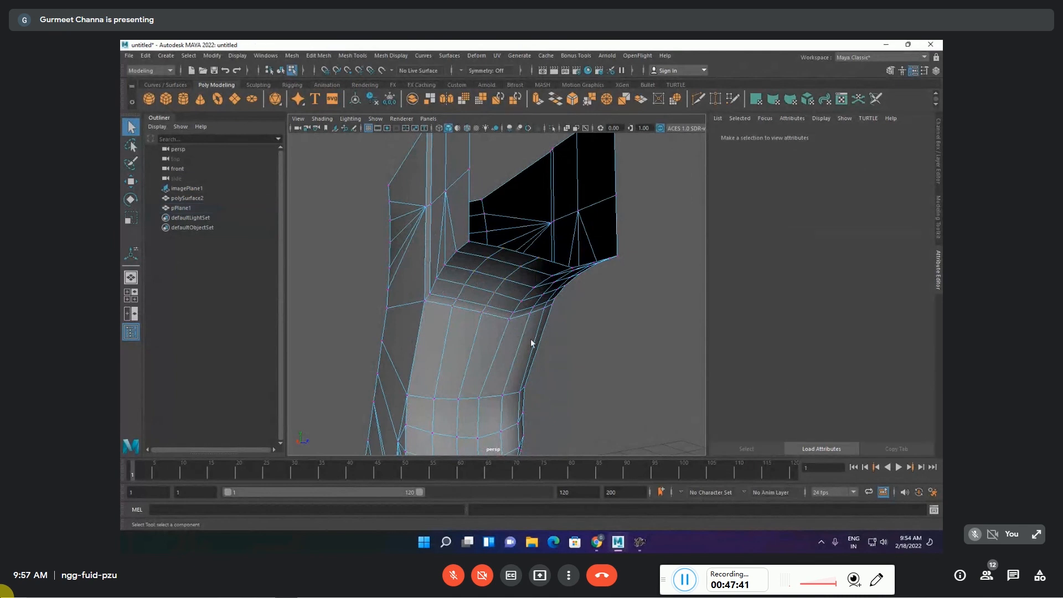
{"action": "left_click_drag", "start_coordinate": [593, 362], "coordinate": [431, 316], "text": "alt"}
{"action": "key", "text": "ctrl+z"}
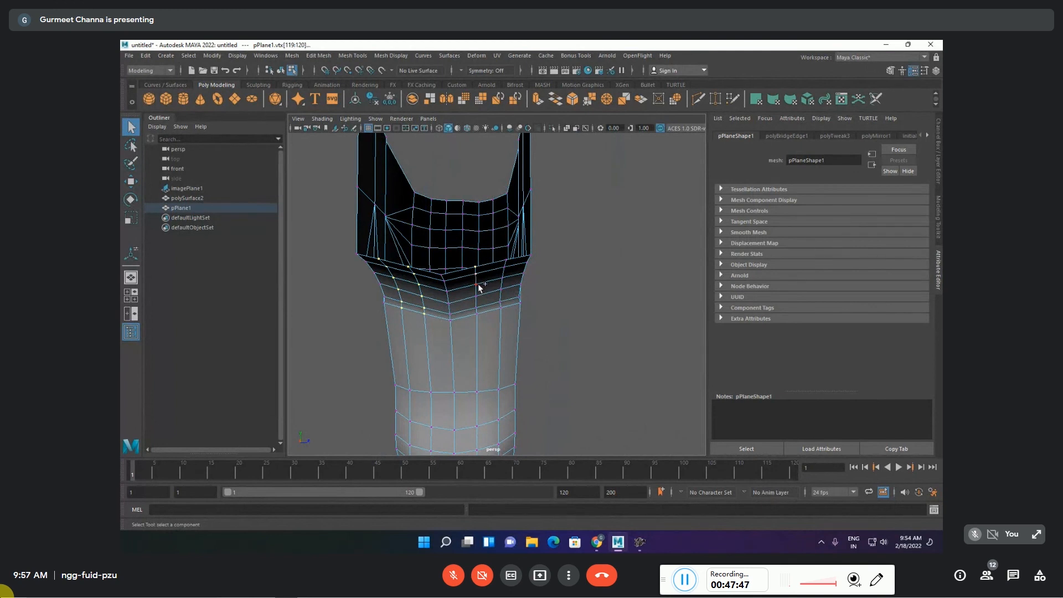
- Add the opposite side's matching vertices to the selection and move them to round the front strip's upper bend
{"action": "left_click", "coordinate": [477, 309], "text": "shift"}
{"action": "key", "text": "w"}
{"action": "left_click_drag", "start_coordinate": [444, 238], "coordinate": [446, 249]}
{"action": "key", "text": "ctrl+z"}
{"action": "left_click", "coordinate": [475, 296], "text": "shift"}
{"action": "left_click_drag", "start_coordinate": [543, 327], "coordinate": [511, 324], "text": "alt"}
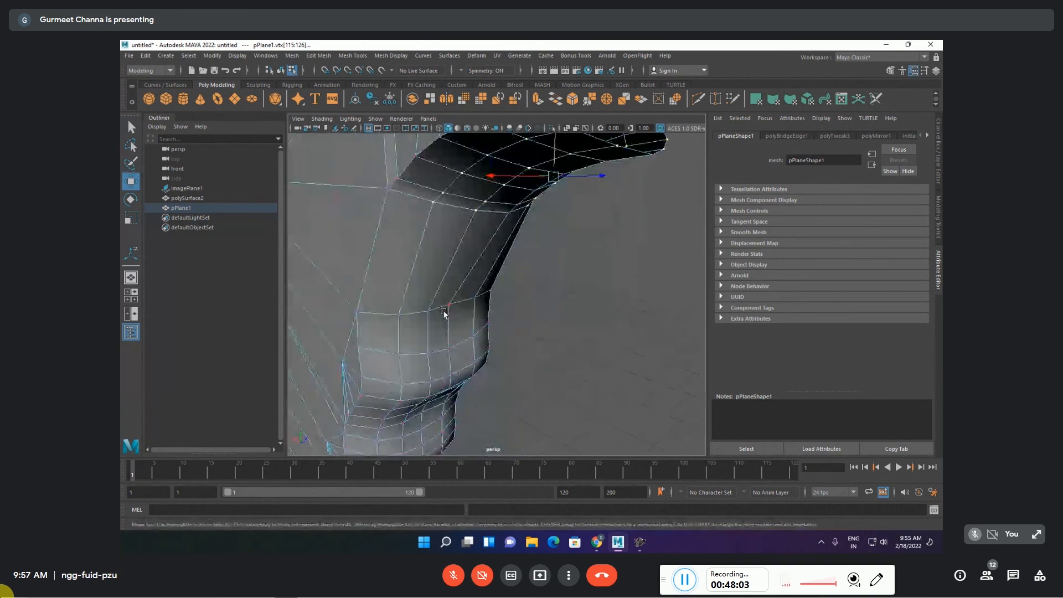
- Adjust the vertices beside the centre line where the front strip meets the first finger ridge
{"action": "left_click", "coordinate": [450, 305]}
{"action": "left_click_drag", "start_coordinate": [449, 306], "coordinate": [423, 299], "text": "alt"}
{"action": "left_click", "coordinate": [450, 351], "text": "shift"}
{"action": "left_click", "coordinate": [392, 305]}
{"action": "left_click", "coordinate": [505, 315], "text": "shift"}
{"action": "left_click", "coordinate": [566, 356]}
- Select the centre-line vertices across the finger groove and move them along X to smooth the groove
{"action": "left_click", "coordinate": [446, 325]}
{"action": "left_click", "coordinate": [441, 339], "text": "shift"}
{"action": "left_click", "coordinate": [437, 351], "text": "shift"}
{"action": "left_click_drag", "start_coordinate": [439, 374], "coordinate": [439, 363]}
{"action": "left_click", "coordinate": [579, 350]}
- Move the vertices on either side of the centre line to even out the ridge between the finger grooves
{"action": "left_click", "coordinate": [414, 319]}
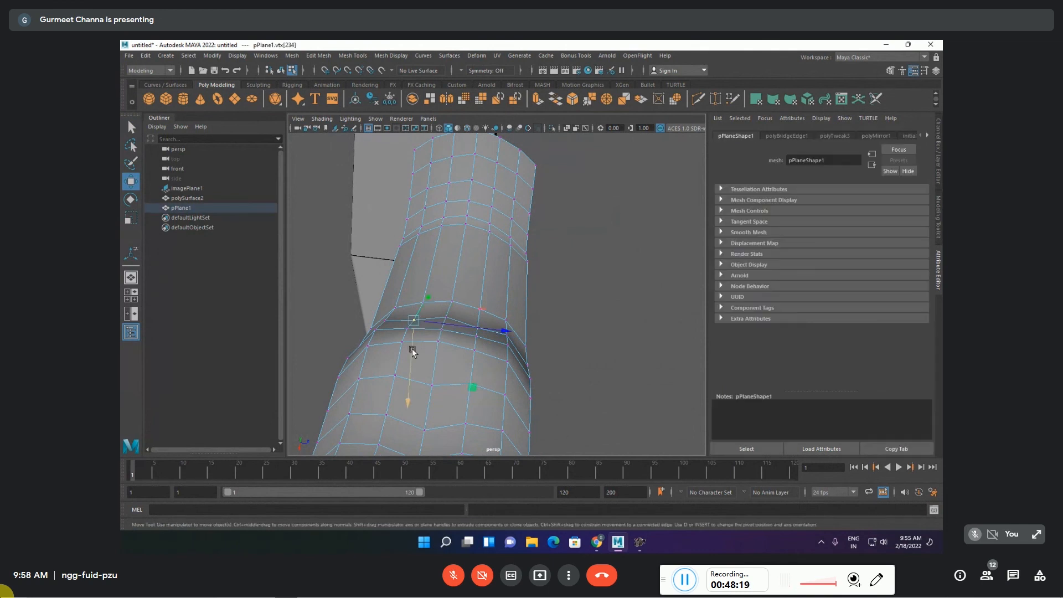
{"action": "left_click", "coordinate": [477, 328]}
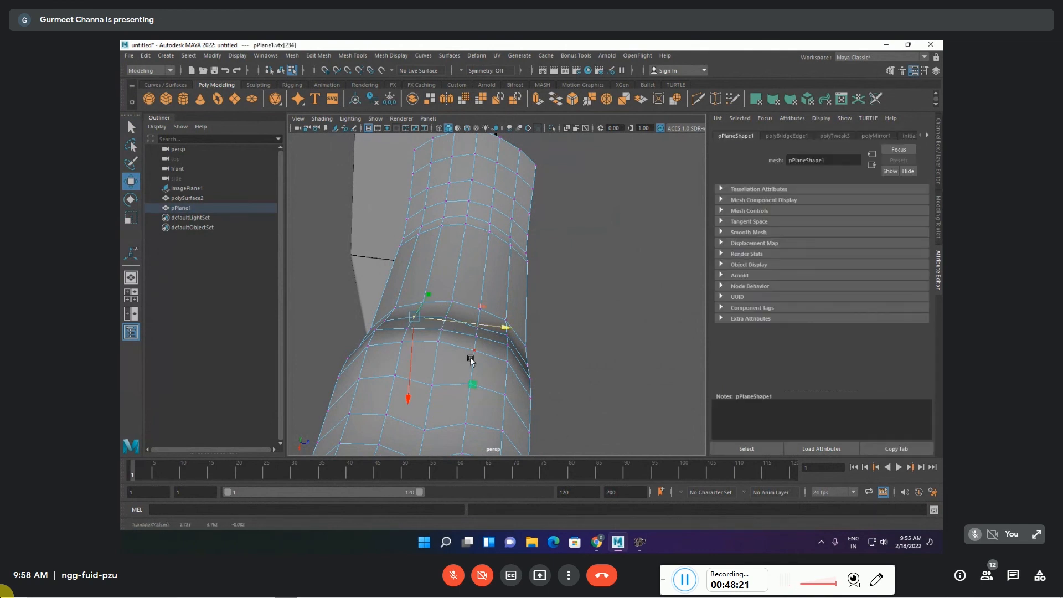
{"action": "left_click_drag", "start_coordinate": [474, 355], "coordinate": [472, 286]}
- Select the column of vertices running down the next finger bulge and move it along X to smooth the contour
{"action": "left_click", "coordinate": [433, 386]}
{"action": "scroll", "coordinate": [470, 371], "scroll_direction": "down", "scroll_amount": 3}
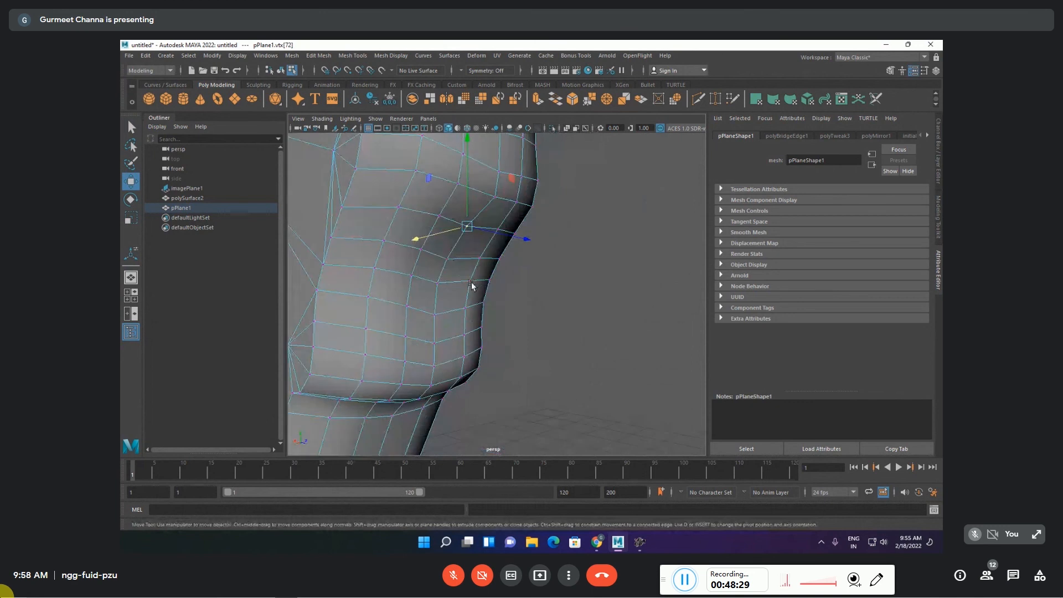
{"action": "left_click", "coordinate": [446, 258], "text": "shift"}
{"action": "left_click", "coordinate": [437, 283], "text": "shift"}
{"action": "left_click", "coordinate": [435, 314], "text": "shift"}
{"action": "left_click", "coordinate": [434, 343], "text": "shift"}
{"action": "left_click", "coordinate": [434, 365], "text": "shift"}
{"action": "left_click_drag", "start_coordinate": [521, 372], "coordinate": [592, 360], "text": "alt"}
{"action": "left_click_drag", "start_coordinate": [409, 294], "coordinate": [419, 293]}
{"action": "left_click", "coordinate": [517, 397]}
- Extrude the border edges of the grip's open front end with a Thickness of -0.06
{"action": "left_click_drag", "start_coordinate": [516, 399], "coordinate": [563, 359], "text": "alt"}
{"action": "scroll", "coordinate": [619, 297], "scroll_direction": "up", "scroll_amount": 3}
{"action": "left_click_drag", "start_coordinate": [621, 298], "coordinate": [601, 319], "text": "alt"}
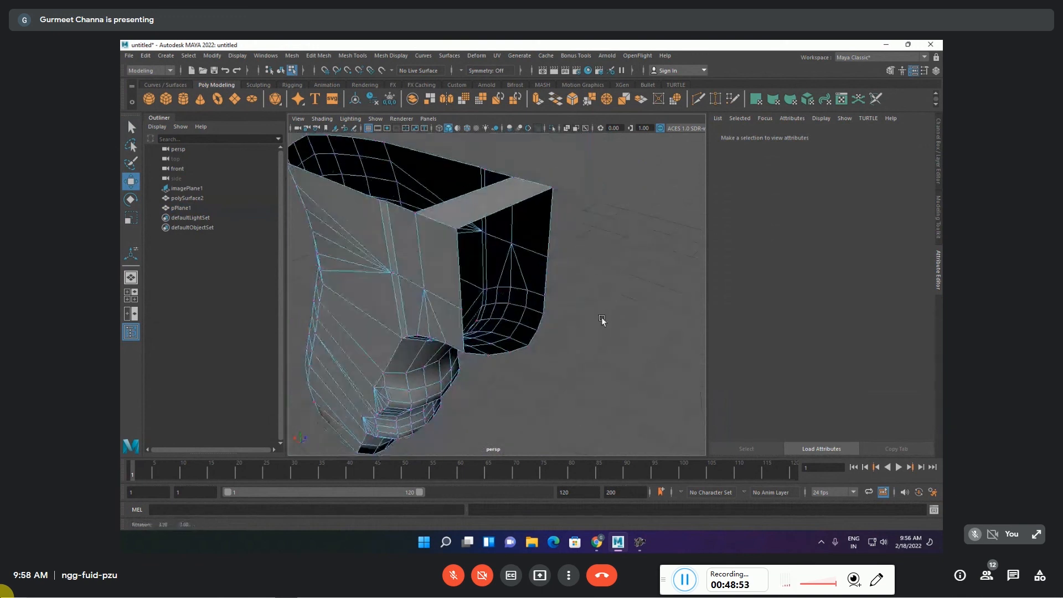
{"action": "key", "text": "F10"}
{"action": "left_click", "coordinate": [544, 241]}
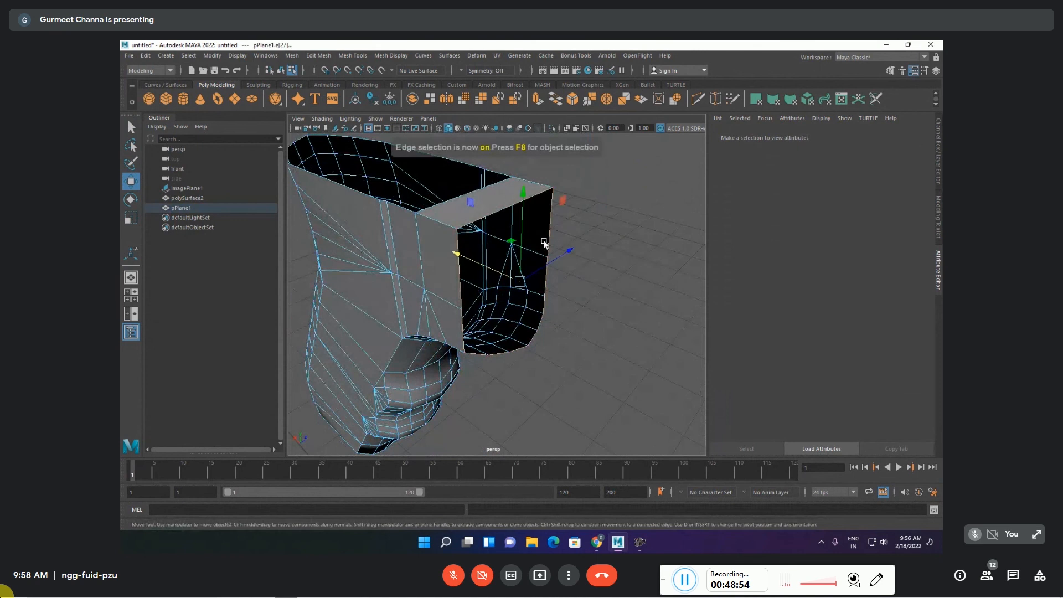
{"action": "key", "text": "ctrl+e"}
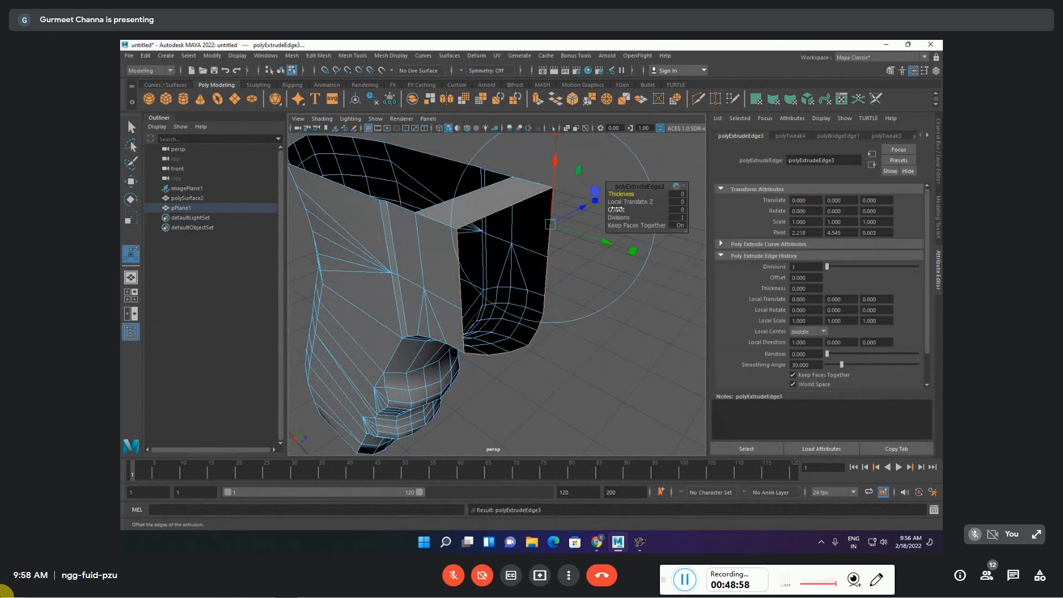
{"action": "left_click_drag", "start_coordinate": [614, 194], "coordinate": [615, 194]}
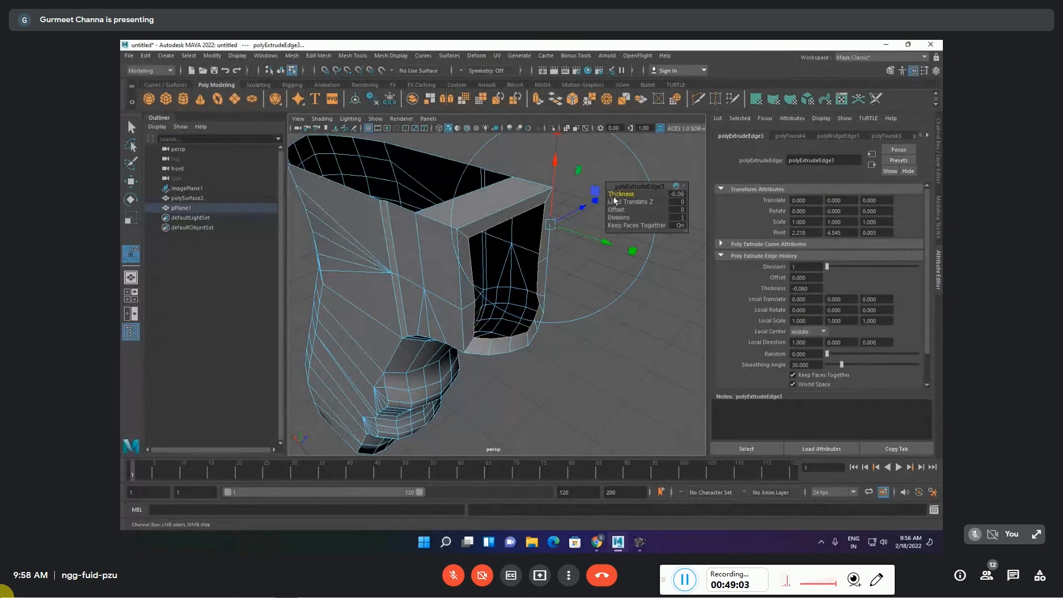
- Compare the grip's front end with the shotgun reference image and undo the border extrusion
{"action": "left_click_drag", "start_coordinate": [626, 360], "coordinate": [453, 356], "text": "alt"}
{"action": "middle_click_drag", "start_coordinate": [488, 300], "coordinate": [654, 480], "text": "alt"}
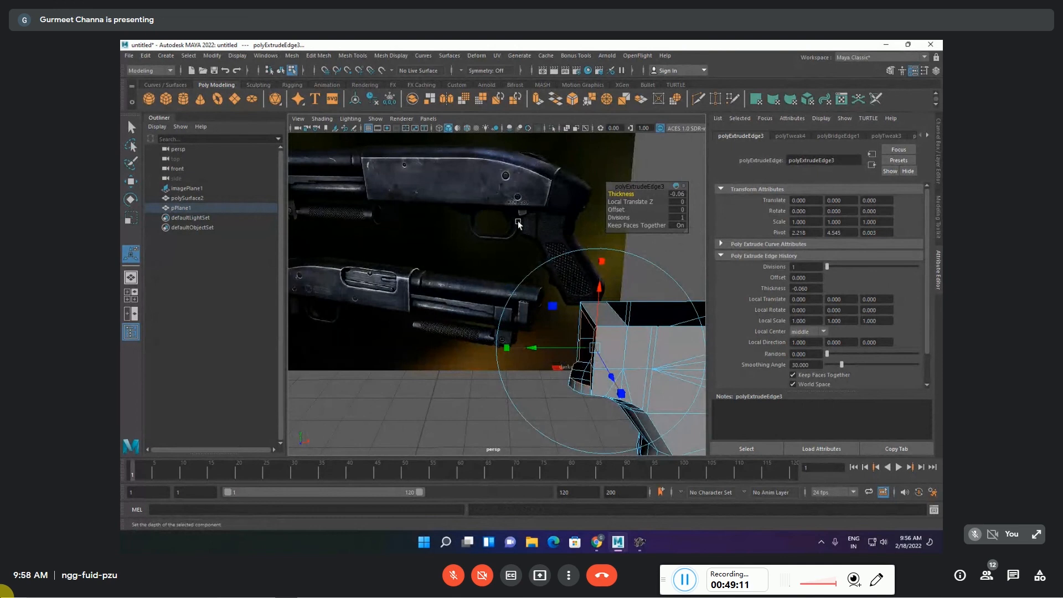
{"action": "left_click_drag", "start_coordinate": [518, 226], "coordinate": [571, 299], "text": "alt"}
{"action": "scroll", "coordinate": [586, 367], "scroll_direction": "up", "scroll_amount": 5}
{"action": "key", "text": "ctrl+z"}
- Select the curved lower edges of the front opening and extrude them forward into a strip
{"action": "left_click_drag", "start_coordinate": [553, 264], "coordinate": [510, 341], "text": "alt"}
{"action": "left_click", "coordinate": [404, 317]}
{"action": "left_click_drag", "start_coordinate": [565, 368], "coordinate": [515, 285], "text": "alt"}
{"action": "key", "text": "w"}
{"action": "right_click_drag", "start_coordinate": [517, 288], "coordinate": [548, 326], "text": "alt"}
{"action": "left_click_drag", "start_coordinate": [547, 327], "coordinate": [528, 327], "text": "alt"}
{"action": "left_click_drag", "start_coordinate": [563, 363], "coordinate": [535, 339], "text": "shift"}
- Scale the newly extruded edges along the lower strip to form the inner border of a lip
{"action": "left_click_drag", "start_coordinate": [538, 344], "coordinate": [459, 308], "text": "alt"}
{"action": "key", "text": "f"}
{"action": "left_click_drag", "start_coordinate": [496, 361], "coordinate": [458, 367], "text": "alt"}
{"action": "key", "text": "r"}
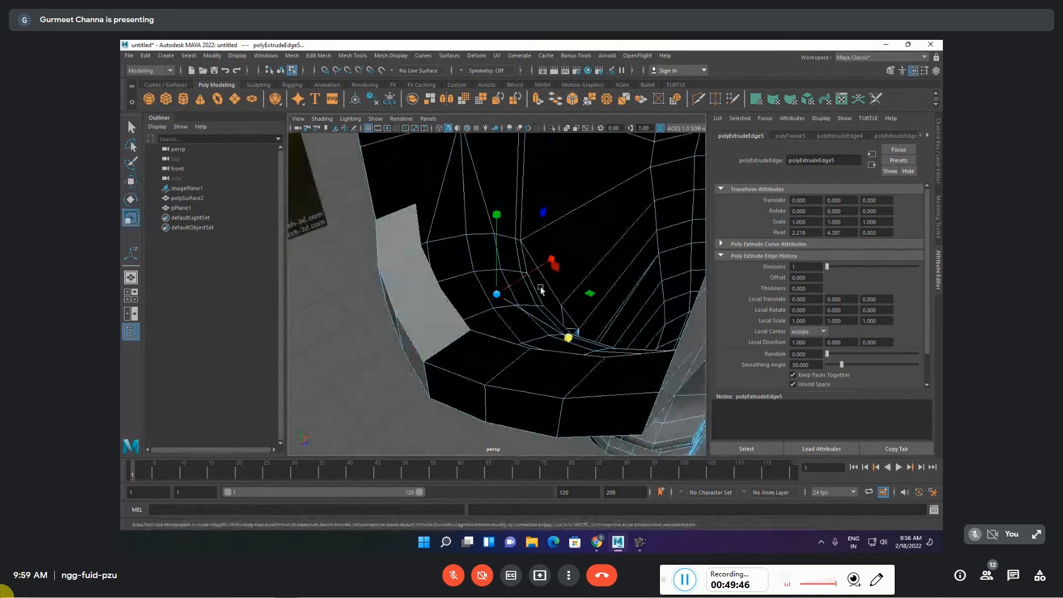
{"action": "left_click_drag", "start_coordinate": [550, 259], "coordinate": [481, 361]}
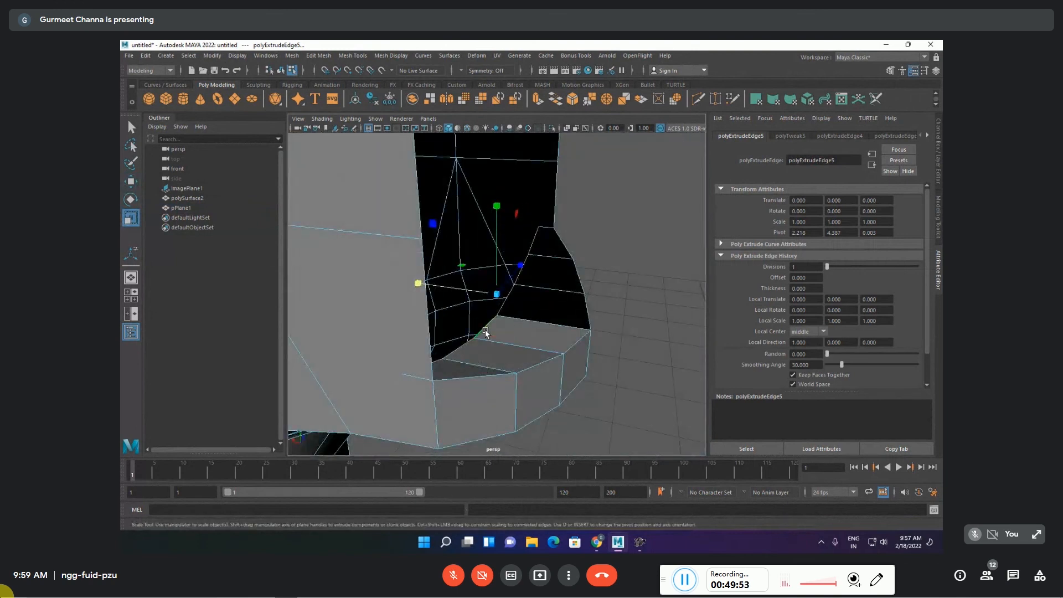
- Rework the vertical scale of the lip's inner edges and adjust their position along X
{"action": "key", "text": "w"}
{"action": "key", "text": "r"}
{"action": "left_click_drag", "start_coordinate": [496, 206], "coordinate": [477, 287]}
{"action": "key", "text": "ctrl+z"}
{"action": "key", "text": "w"}
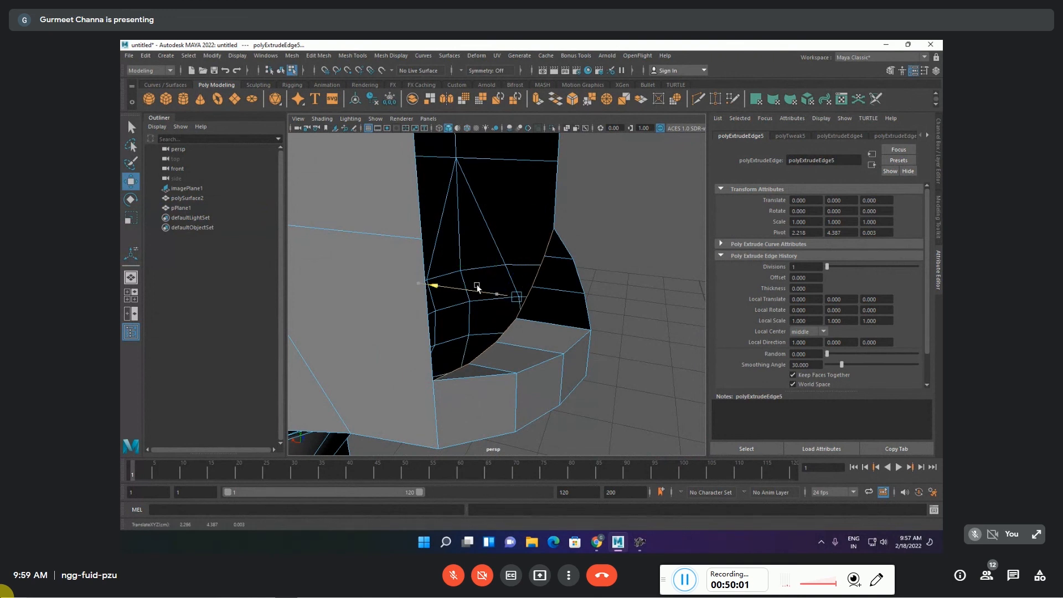
{"action": "left_click_drag", "start_coordinate": [554, 229], "coordinate": [490, 311], "text": "alt"}
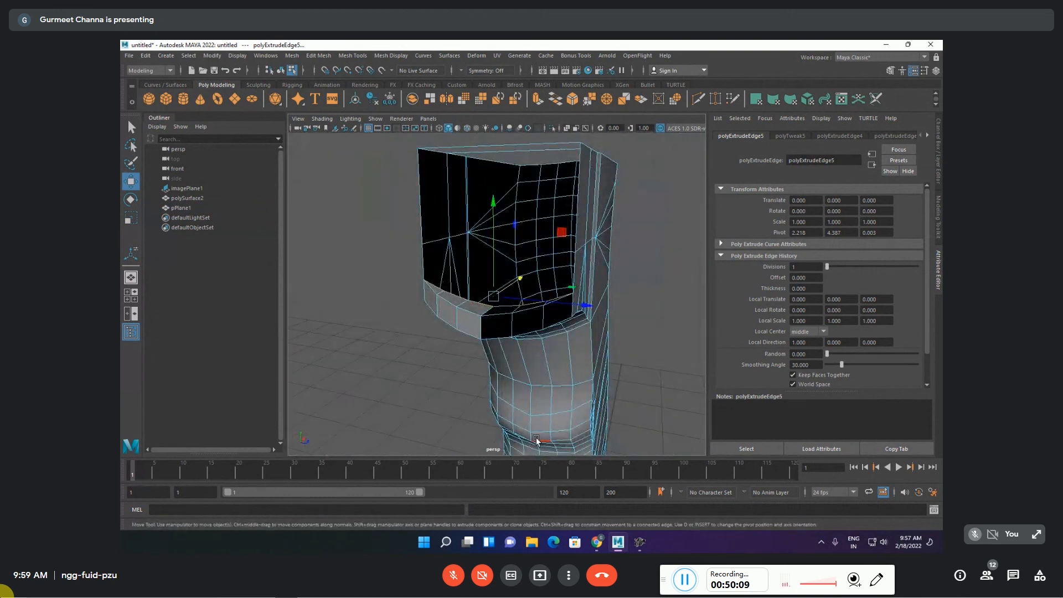
- Merge the overlapping vertices to center at both ends of the lip
{"action": "mouse_move", "coordinate": [512, 379]}
{"action": "left_mouse_down", "text": "alt"}
{"action": "mouse_move", "coordinate": [538, 391]}
{"action": "mouse_move", "coordinate": [596, 389]}
{"action": "mouse_move", "coordinate": [572, 367]}
{"action": "mouse_move", "coordinate": [544, 300]}
{"action": "mouse_move", "coordinate": [544, 375]}
{"action": "mouse_move", "coordinate": [576, 393]}
{"action": "mouse_move", "coordinate": [505, 396]}
{"action": "left_mouse_up", "text": "alt"}
{"action": "key", "text": "F9"}
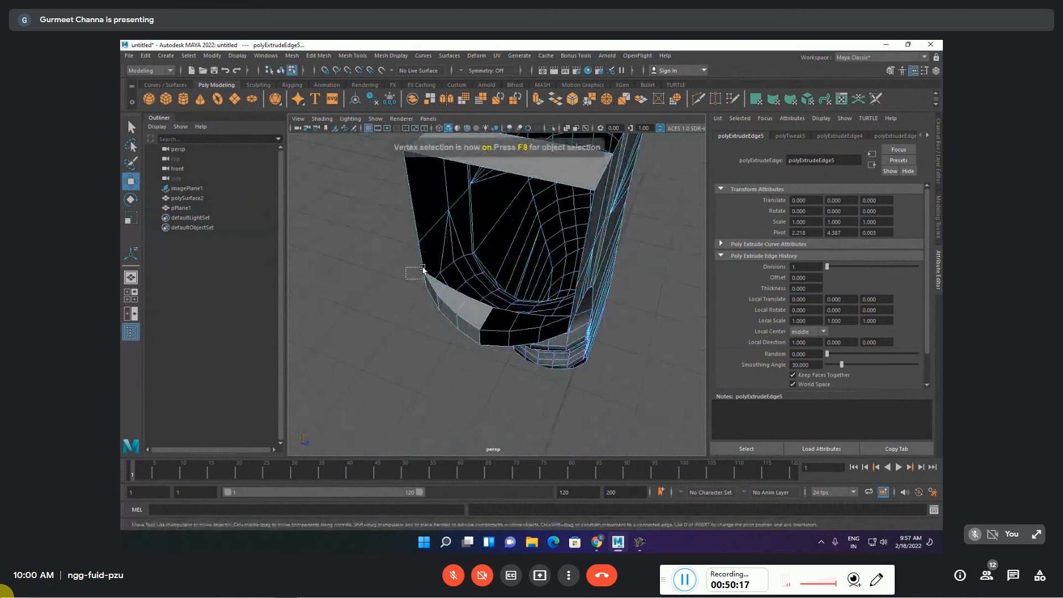
{"action": "left_click", "coordinate": [422, 271]}
{"action": "left_click", "coordinate": [320, 55]}
{"action": "left_click", "coordinate": [332, 168]}
{"action": "left_click_drag", "start_coordinate": [407, 279], "coordinate": [568, 289], "text": "alt"}
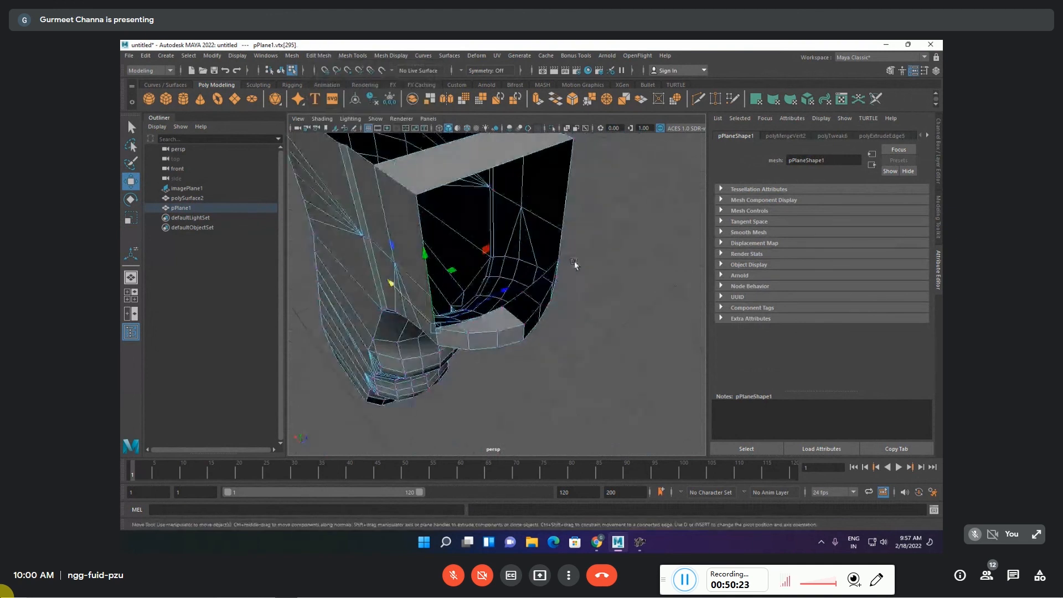
{"action": "left_click_drag", "start_coordinate": [552, 252], "coordinate": [563, 267]}
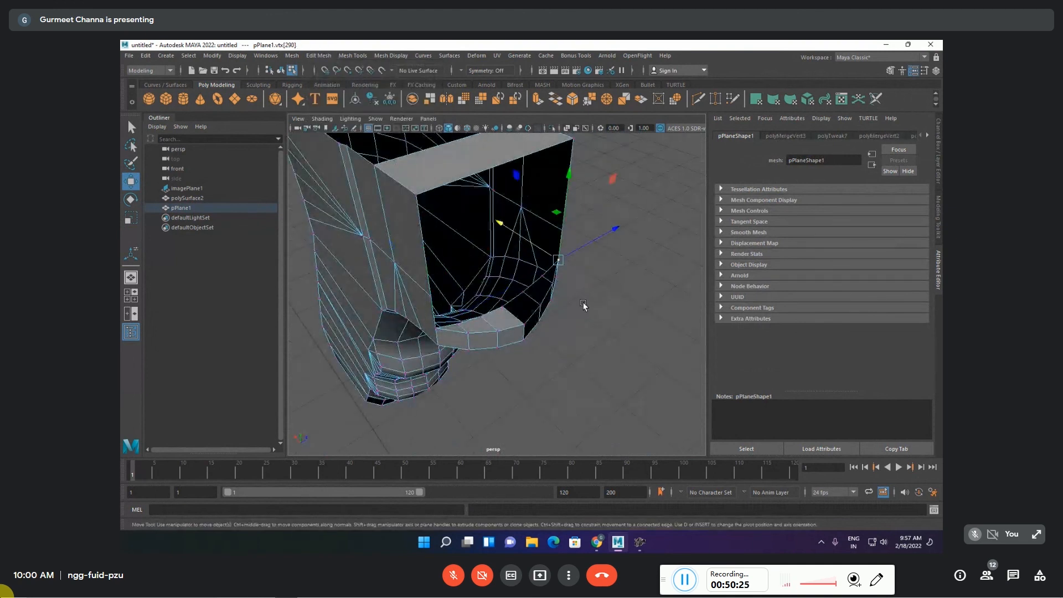
- Try to reposition the vertices around the middle of the lip's front edge
{"action": "left_click_drag", "start_coordinate": [583, 306], "coordinate": [536, 325], "text": "alt"}
{"action": "scroll", "coordinate": [536, 326], "scroll_direction": "up", "scroll_amount": 3}
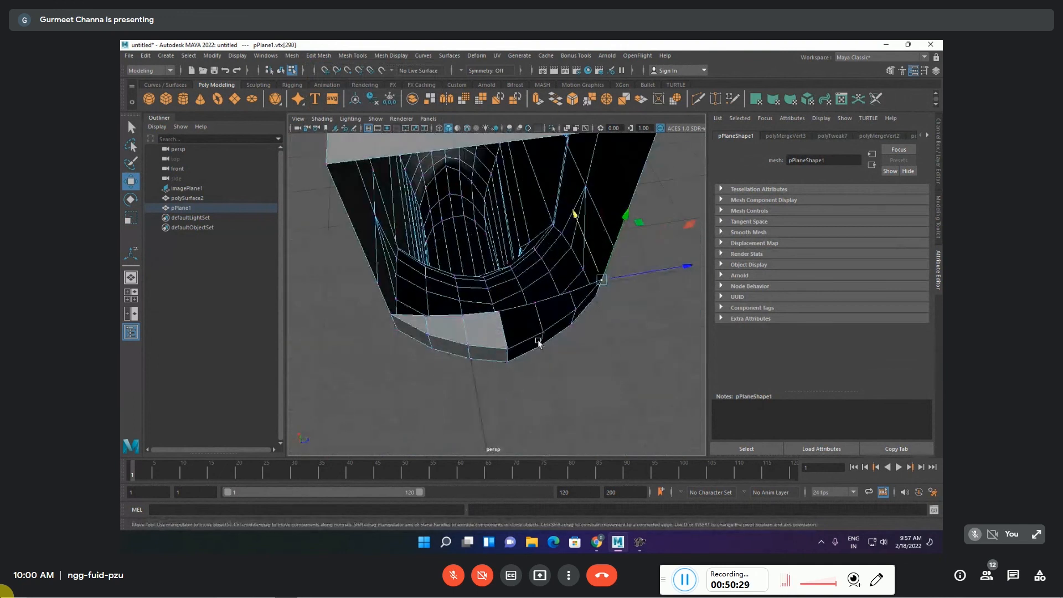
{"action": "left_click", "coordinate": [545, 352]}
{"action": "left_click", "coordinate": [543, 331]}
{"action": "scroll", "coordinate": [553, 367], "scroll_direction": "up", "scroll_amount": 5}
{"action": "scroll", "coordinate": [552, 366], "scroll_direction": "down", "scroll_amount": 5}
{"action": "left_click_drag", "start_coordinate": [586, 274], "coordinate": [559, 301]}
{"action": "left_click", "coordinate": [507, 351]}
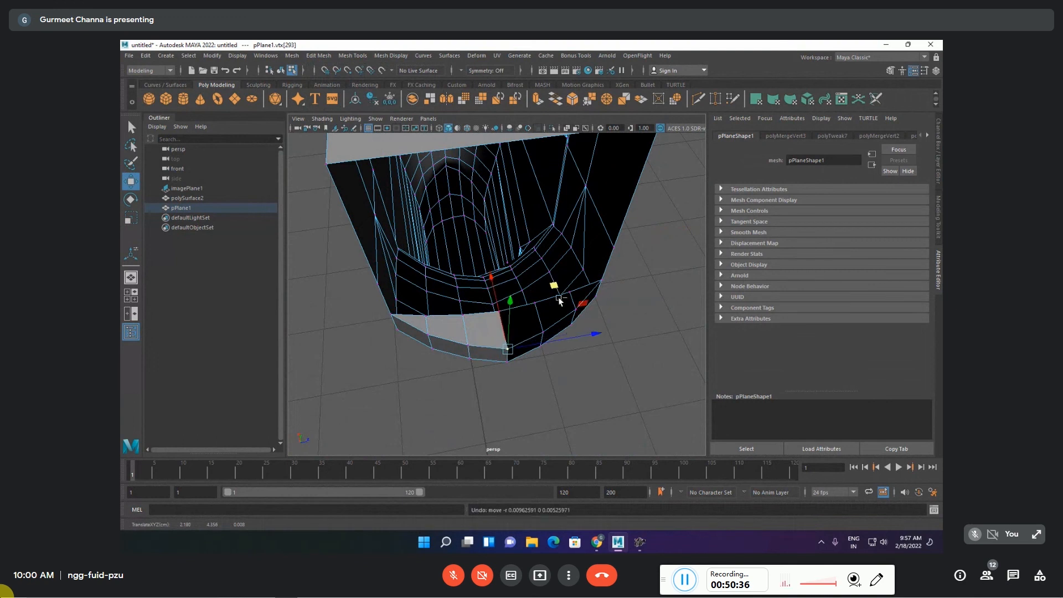
- Try to select the dark faces of the lip from the front of the grip
{"action": "left_click_drag", "start_coordinate": [594, 380], "coordinate": [542, 363], "text": "alt"}
{"action": "key", "text": "F11"}
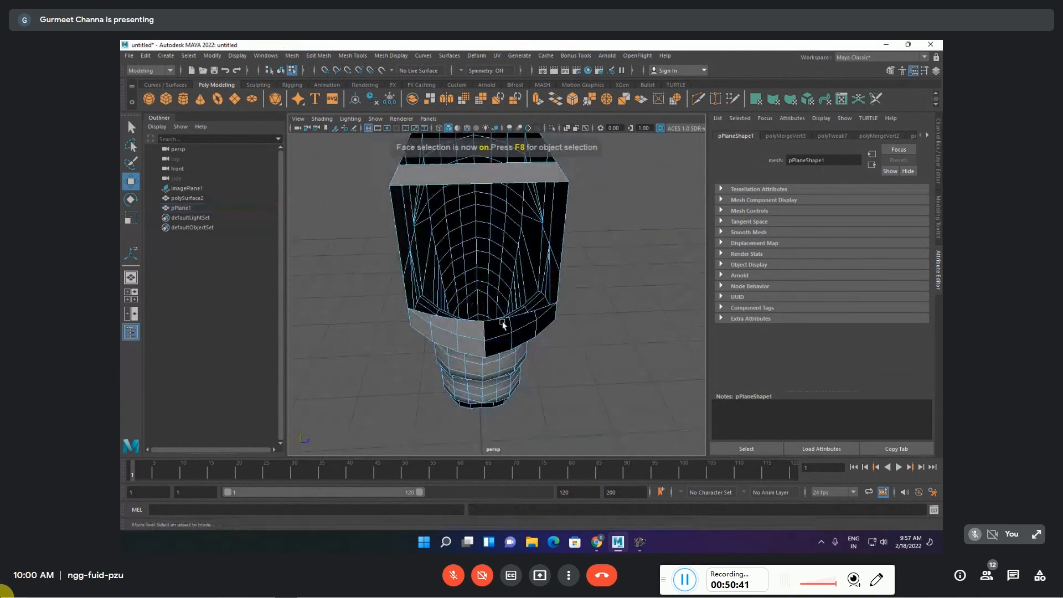
{"action": "key", "text": "q"}
{"action": "left_click", "coordinate": [499, 332]}
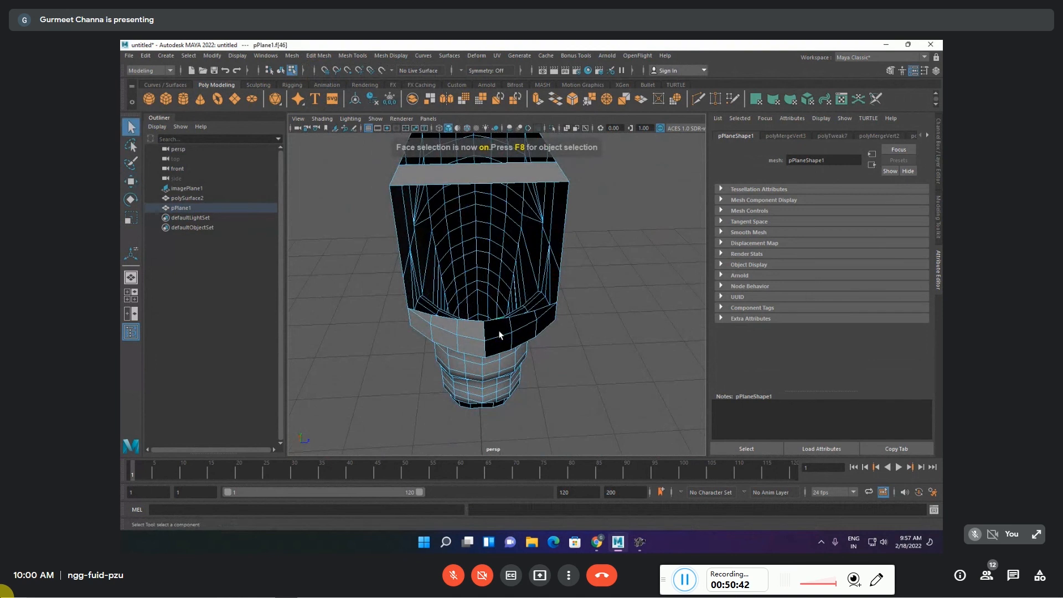
{"action": "left_click_drag", "start_coordinate": [505, 333], "coordinate": [511, 278], "text": "alt"}
{"action": "left_click", "coordinate": [489, 244]}
{"action": "left_click_drag", "start_coordinate": [490, 244], "coordinate": [715, 299], "text": "alt"}
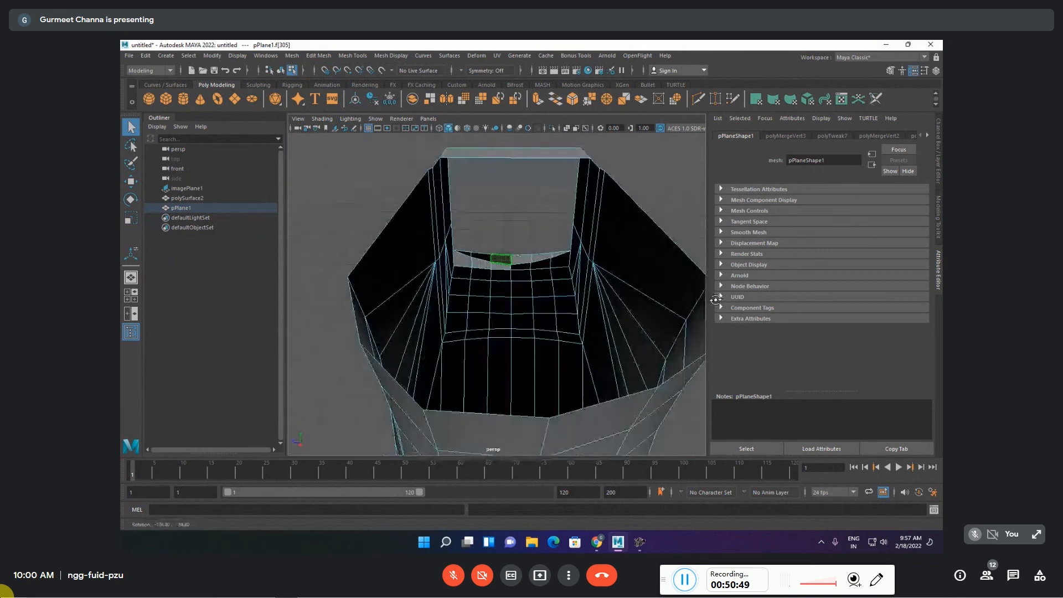
- Select the dark faces on one half of the lip from inside the grip and reverse their normals
{"action": "scroll", "coordinate": [486, 270], "scroll_direction": "up", "scroll_amount": 4}
{"action": "left_click", "coordinate": [500, 251]}
{"action": "left_click", "coordinate": [476, 245], "text": "shift"}
{"action": "left_click", "coordinate": [442, 239], "text": "shift"}
{"action": "key", "text": "f"}
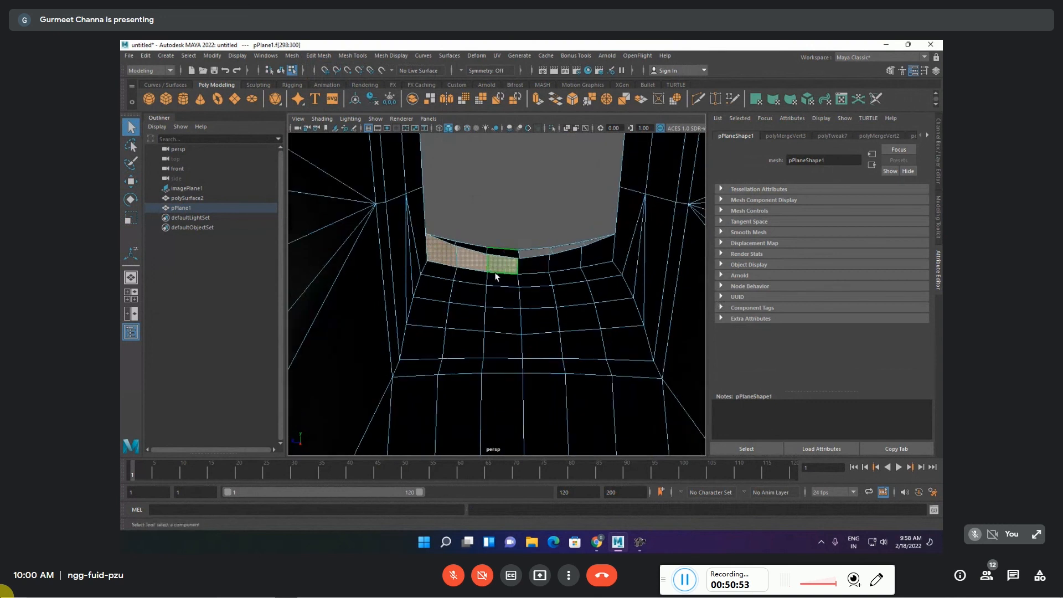
{"action": "scroll", "coordinate": [494, 272], "scroll_direction": "down", "scroll_amount": 4}
{"action": "left_click_drag", "start_coordinate": [498, 251], "coordinate": [503, 238], "text": "alt"}
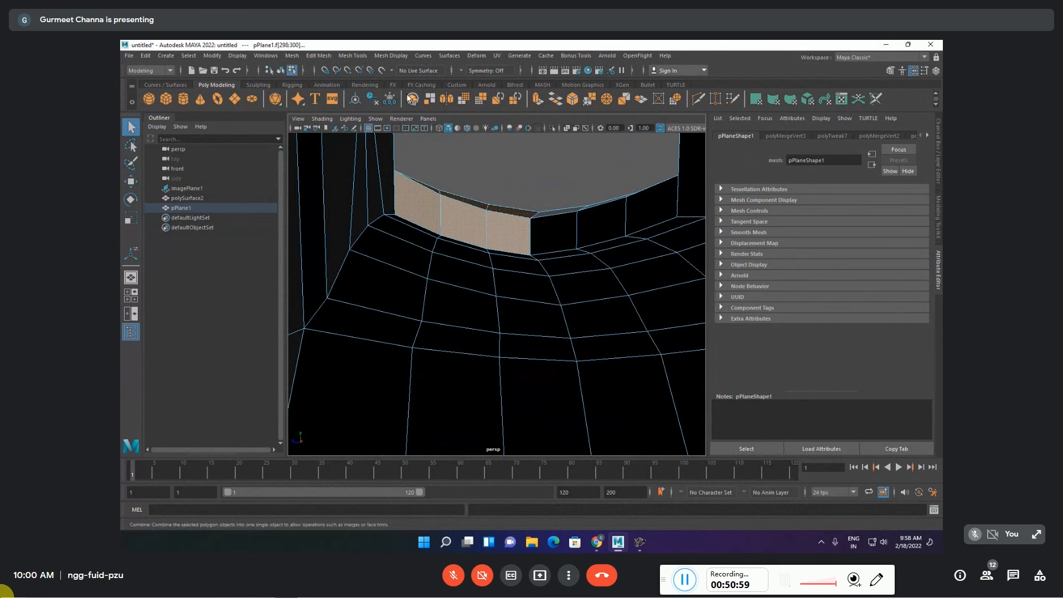
{"action": "left_click", "coordinate": [355, 56]}
{"action": "mouse_move", "coordinate": [389, 55]}
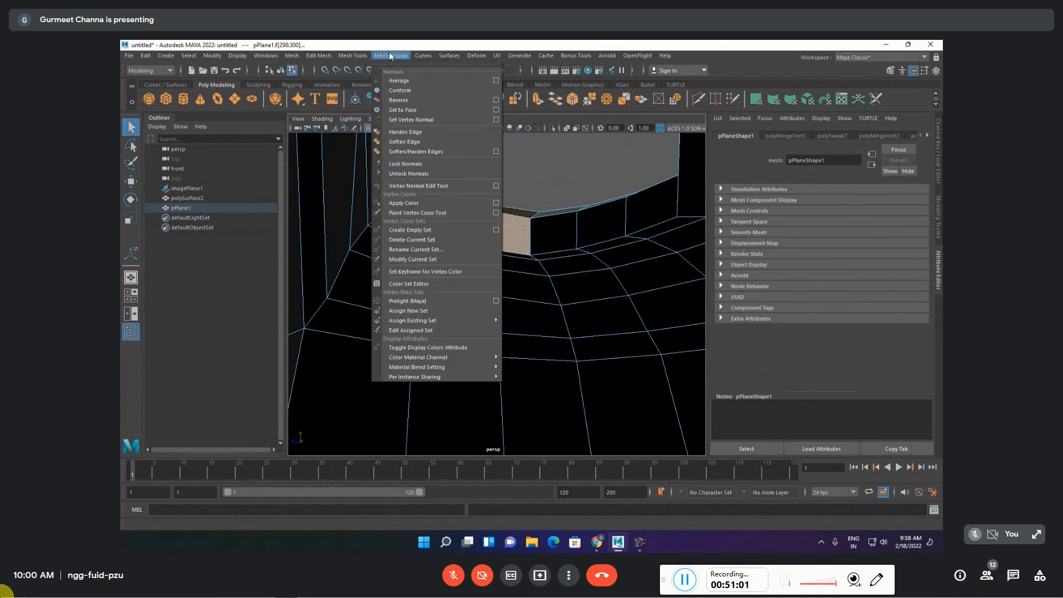
{"action": "left_click", "coordinate": [394, 100]}
{"action": "key", "text": "w"}
{"action": "left_click", "coordinate": [504, 175]}
- Merge to center the pair of neighbouring inner-edge vertices on each side of the lip's middle
{"action": "scroll", "coordinate": [503, 174], "scroll_direction": "down", "scroll_amount": 4}
{"action": "left_click_drag", "start_coordinate": [504, 175], "coordinate": [477, 251], "text": "alt"}
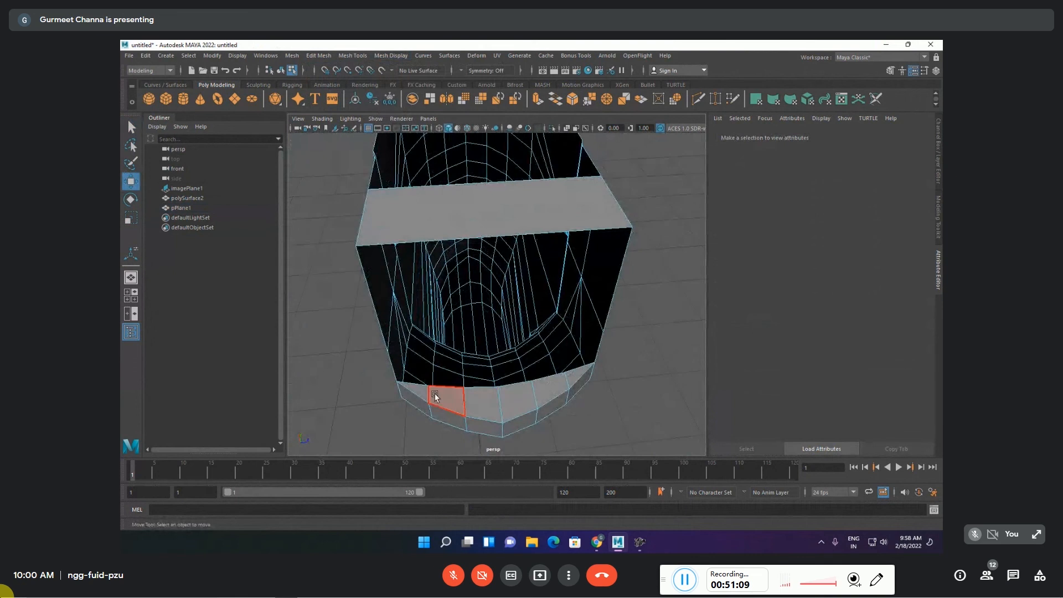
{"action": "key", "text": "F9"}
{"action": "left_click", "coordinate": [463, 388]}
{"action": "left_click", "coordinate": [428, 386], "text": "shift"}
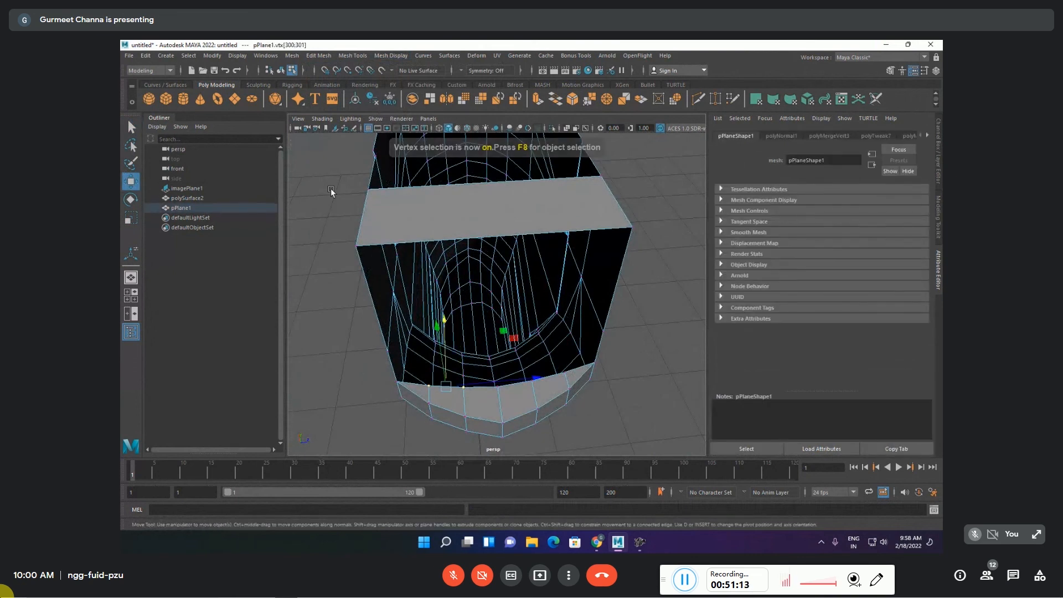
{"action": "left_click", "coordinate": [320, 56]}
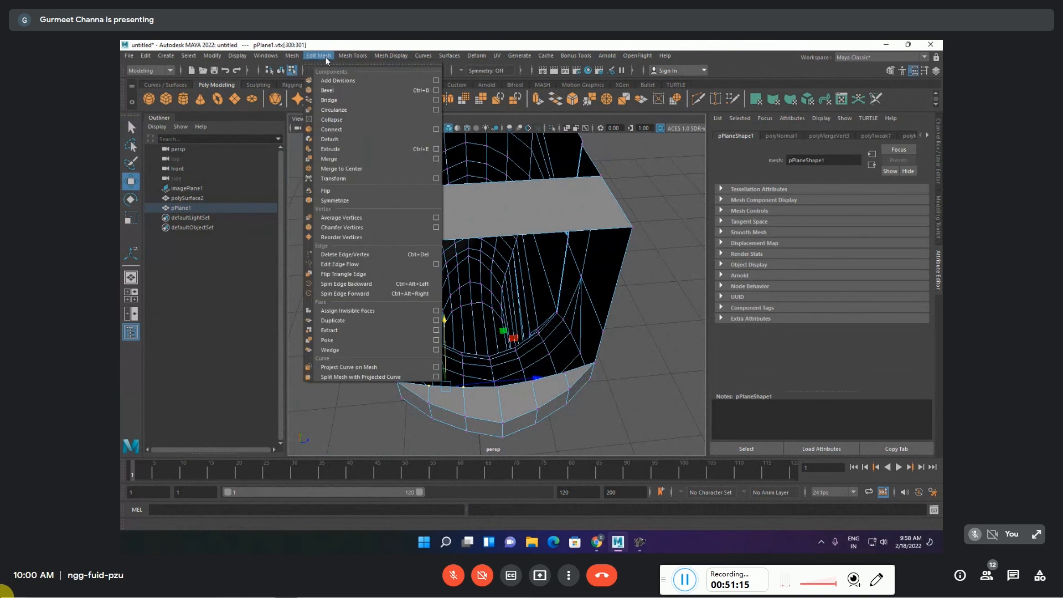
{"action": "left_click", "coordinate": [347, 170]}
{"action": "left_click", "coordinate": [531, 382]}
{"action": "left_click", "coordinate": [565, 373], "text": "shift"}
{"action": "key", "text": "g"}
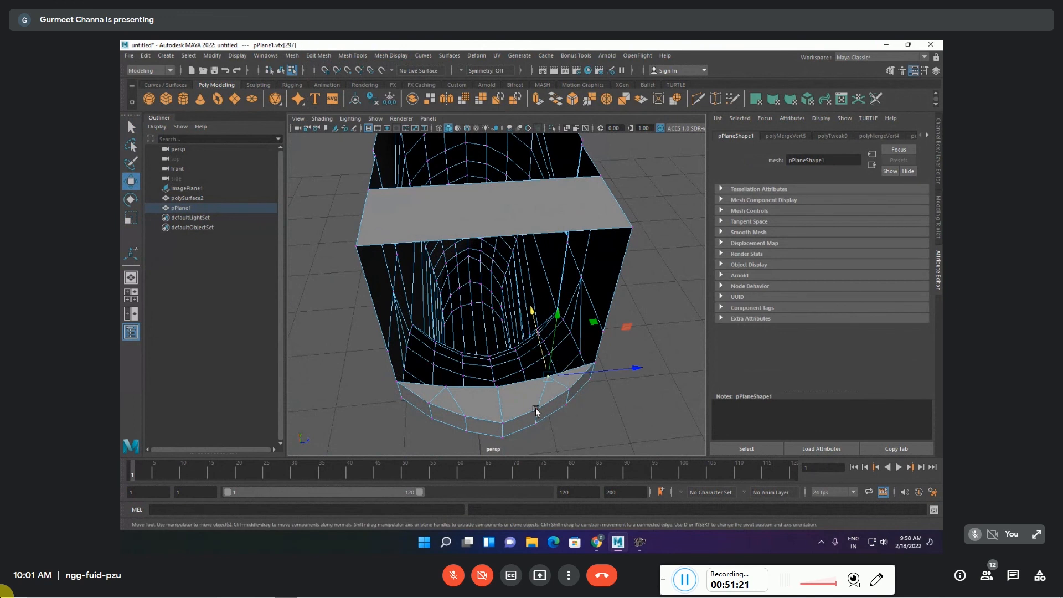
- Merge the two side vertices and the middle vertex of the lip's inner edge into one center vertex
{"action": "left_click", "coordinate": [445, 388]}
{"action": "left_click", "coordinate": [498, 388], "text": "shift"}
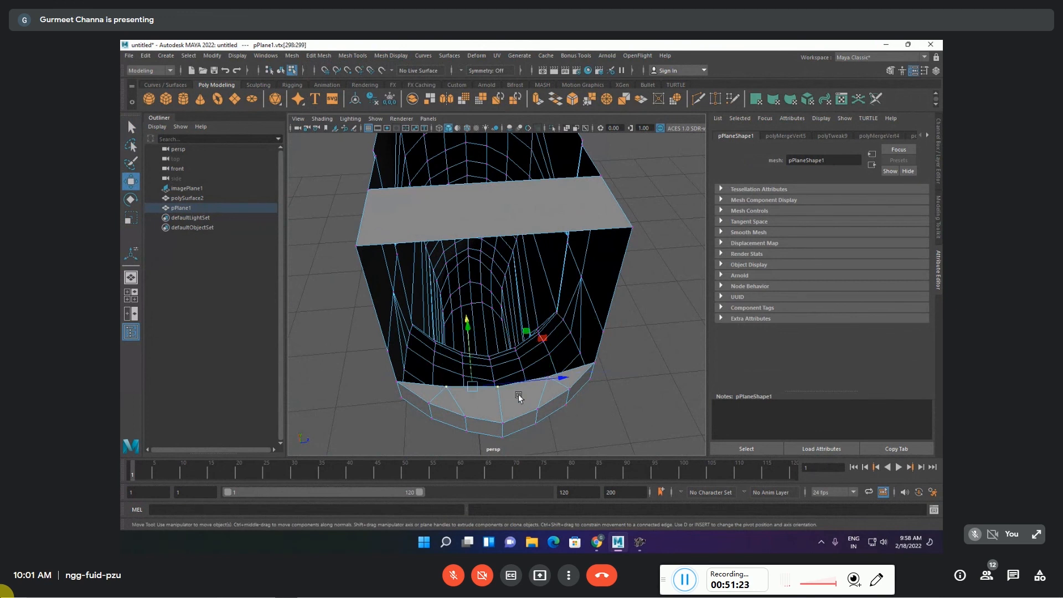
{"action": "left_click_drag", "start_coordinate": [552, 376], "coordinate": [589, 384]}
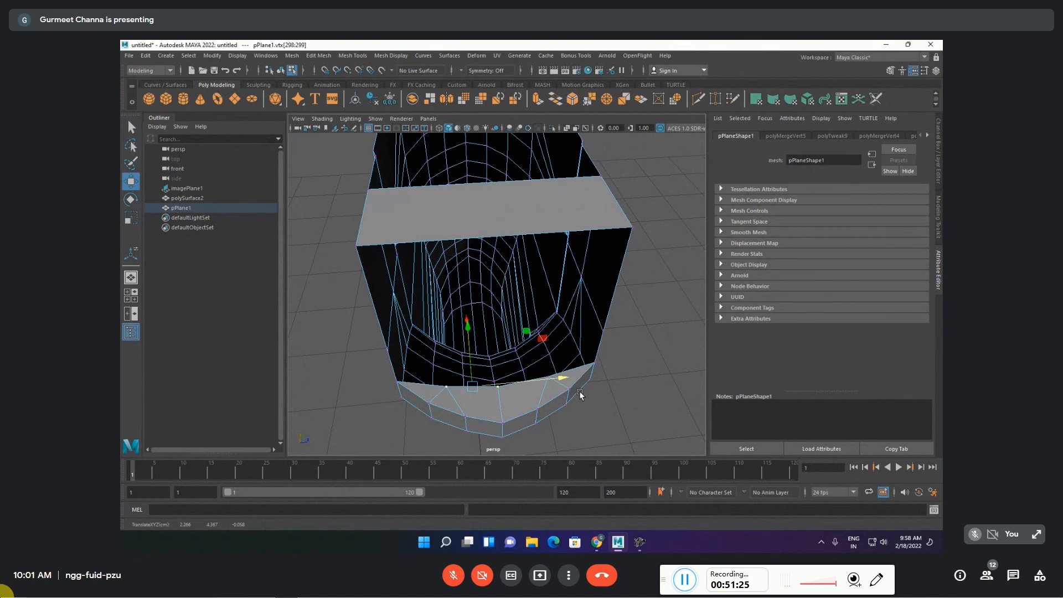
{"action": "key", "text": "ctrl+z"}
{"action": "key", "text": "q"}
{"action": "left_click", "coordinate": [547, 378], "text": "shift"}
{"action": "left_click", "coordinate": [499, 390], "text": "shift"}
{"action": "key", "text": "g"}
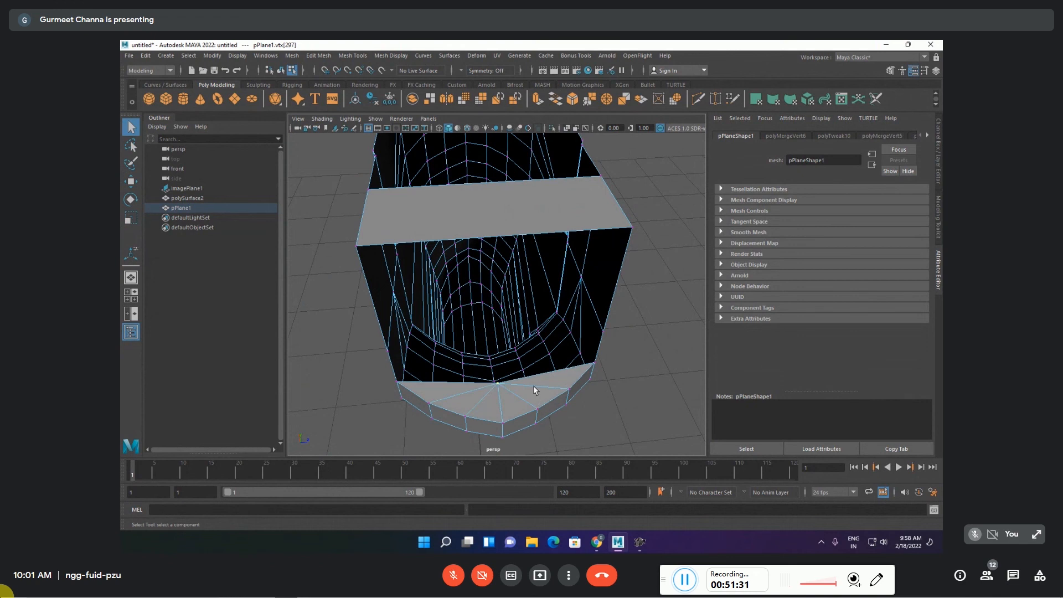
- Adjust the merged center vertex along X to align the lip's face, and select the lip's front middle vertex
{"action": "left_click_drag", "start_coordinate": [518, 387], "coordinate": [530, 360], "text": "alt"}
{"action": "key", "text": "w"}
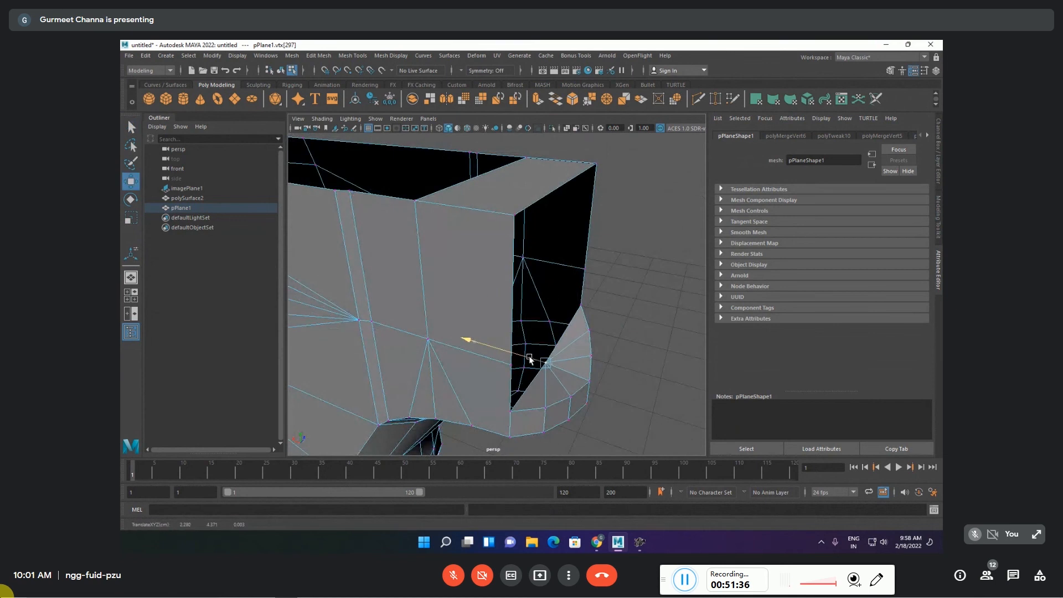
{"action": "left_click", "coordinate": [589, 380]}
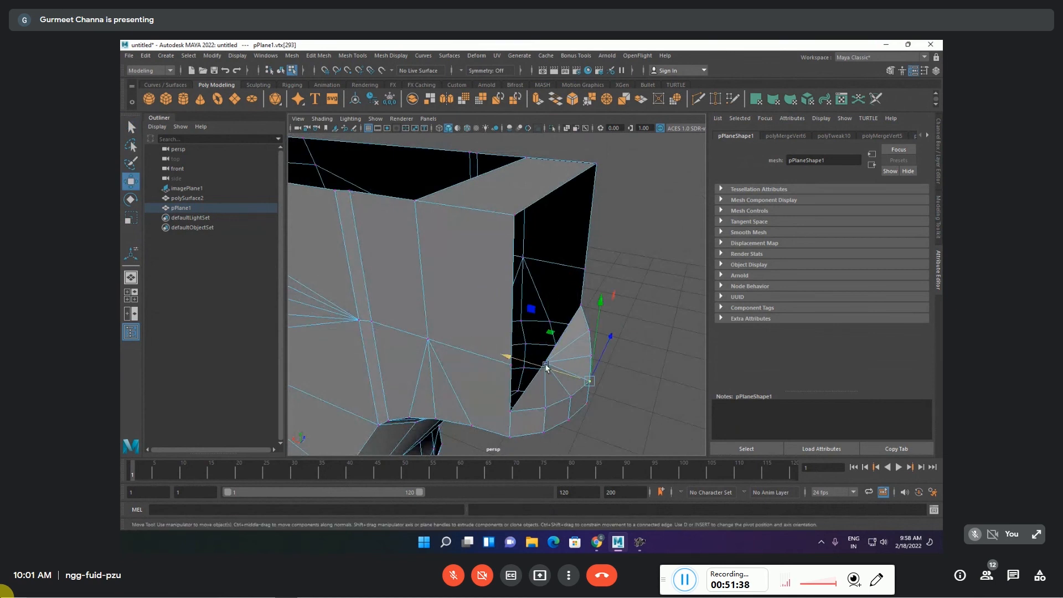
{"action": "mouse_move", "coordinate": [574, 367]}
{"action": "left_mouse_down", "text": "alt"}
{"action": "mouse_move", "coordinate": [587, 374]}
{"action": "mouse_move", "coordinate": [557, 375]}
{"action": "left_mouse_up", "text": "alt"}
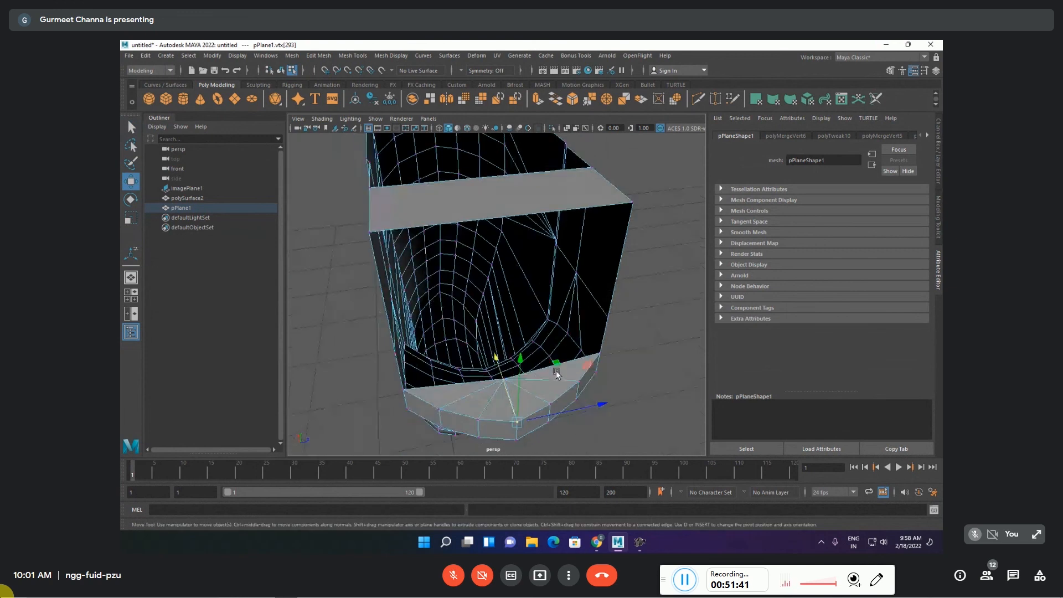
- Select the two long edges of the strip across the grip's top opening and connect them with a middle edge
{"action": "key", "text": "F10"}
{"action": "left_click", "coordinate": [474, 381]}
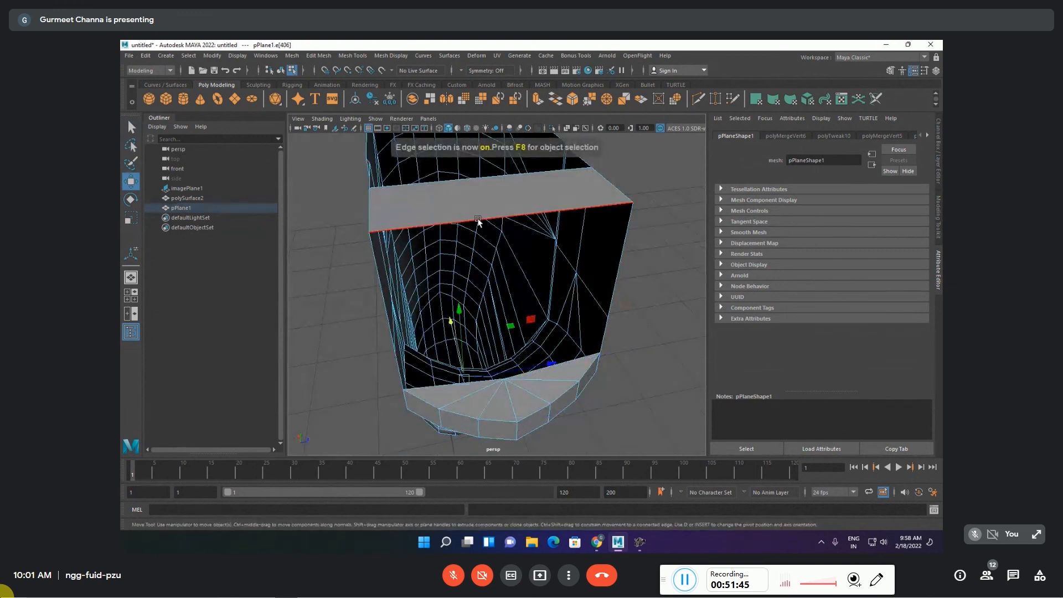
{"action": "left_click", "coordinate": [472, 179]}
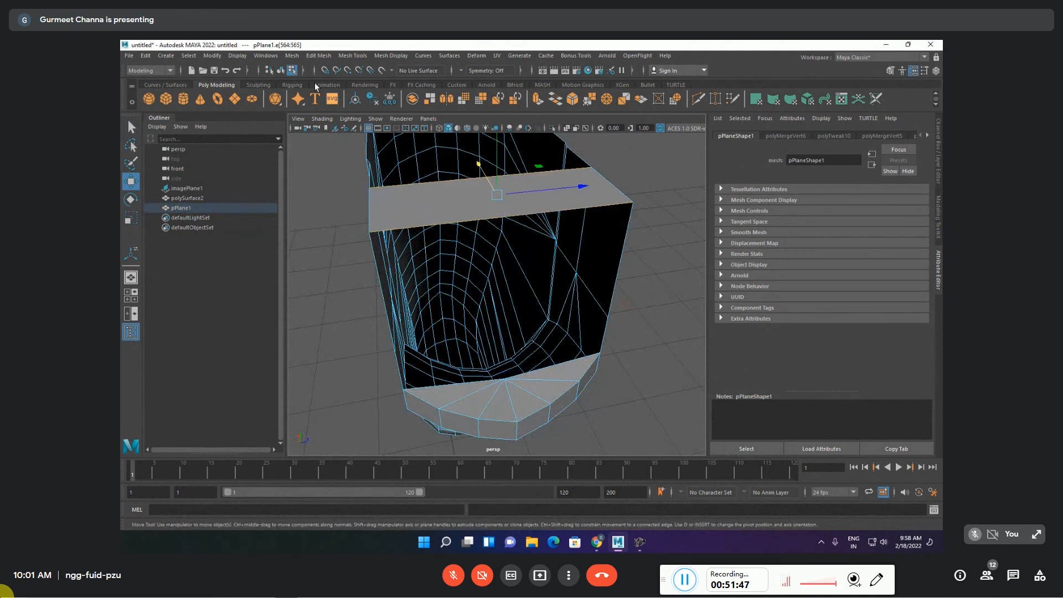
{"action": "left_click", "coordinate": [319, 56]}
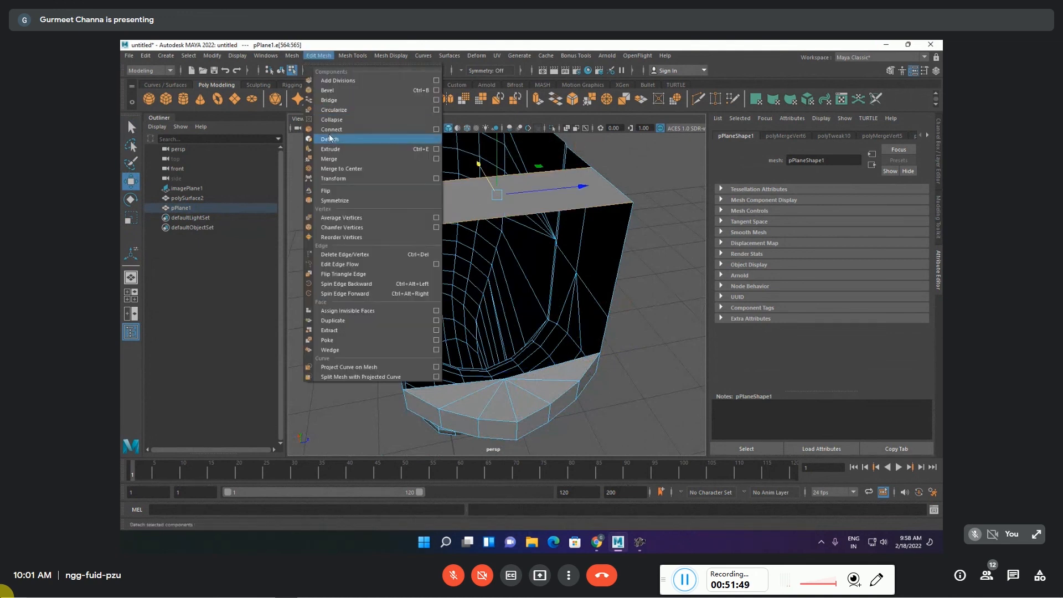
{"action": "left_click", "coordinate": [331, 129]}
{"action": "left_click", "coordinate": [672, 330]}
{"action": "left_click_drag", "start_coordinate": [673, 329], "coordinate": [654, 346], "text": "alt"}
- Extrude the lip's two inner edges upward in two stages to form a wall across the grip's front opening
{"action": "left_click", "coordinate": [565, 357]}
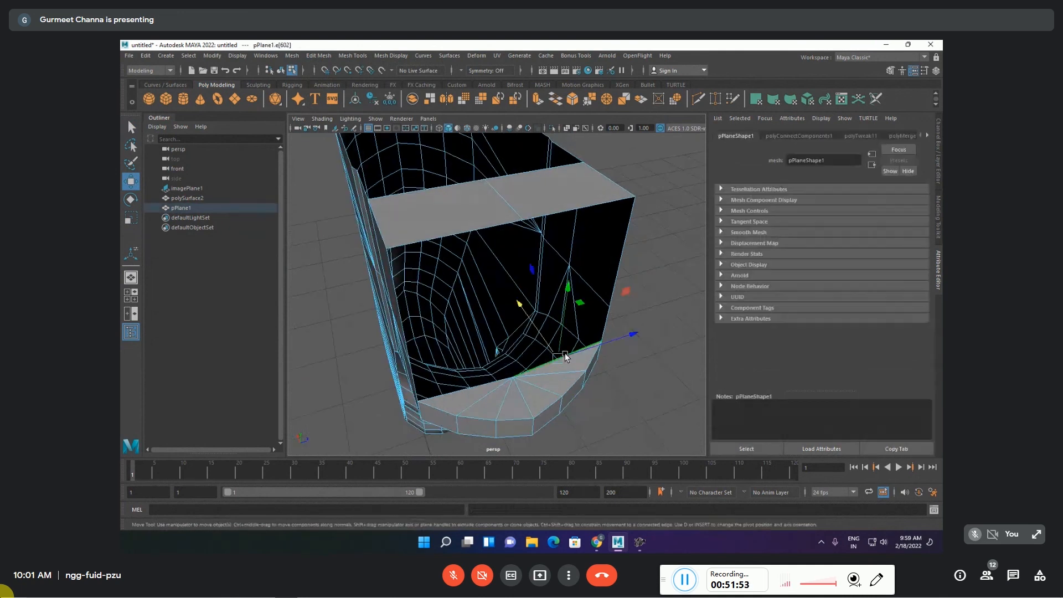
{"action": "left_click", "coordinate": [487, 383], "text": "shift"}
{"action": "left_click_drag", "start_coordinate": [519, 376], "coordinate": [533, 280], "text": "alt"}
{"action": "mouse_move", "coordinate": [581, 320]}
{"action": "left_mouse_down", "text": "alt"}
{"action": "mouse_move", "coordinate": [621, 325]}
{"action": "mouse_move", "coordinate": [578, 315]}
{"action": "left_mouse_up", "text": "alt"}
{"action": "key", "text": "r"}
{"action": "left_click_drag", "start_coordinate": [533, 221], "coordinate": [559, 461]}
{"action": "key", "text": "w"}
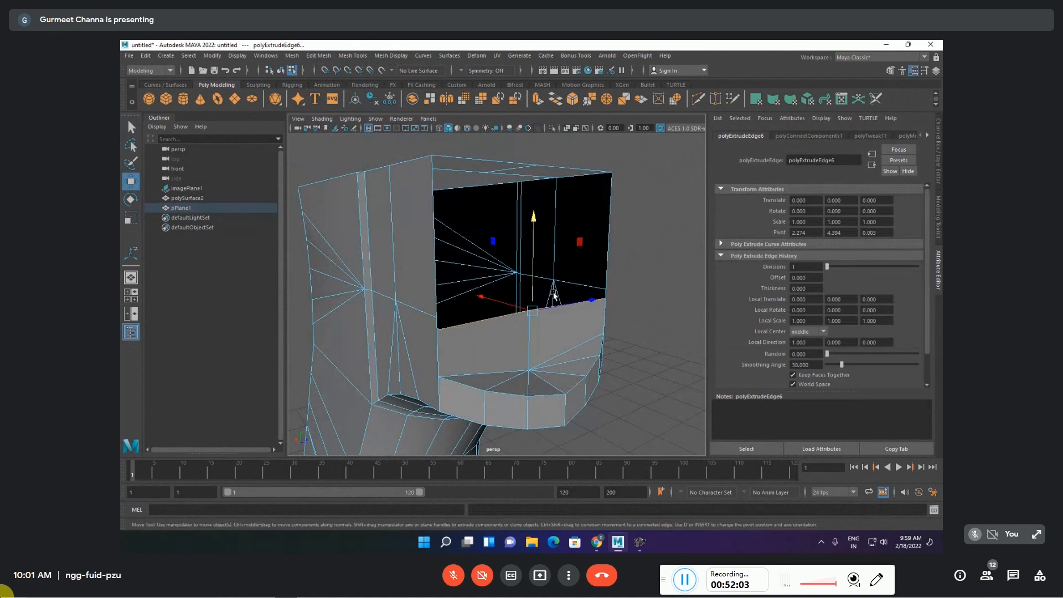
{"action": "left_click_drag", "start_coordinate": [535, 283], "coordinate": [567, 287]}
- Merge to center each pair of overlapping vertices where the extruded wall meets the grip's sides and the top strip
{"action": "key", "text": "F9"}
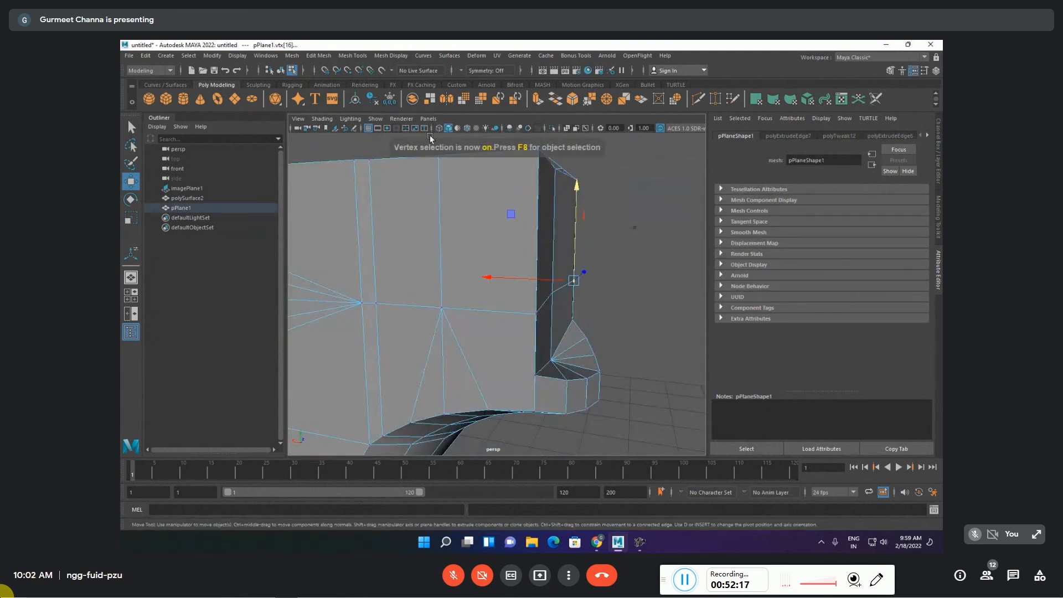
{"action": "left_click", "coordinate": [317, 58]}
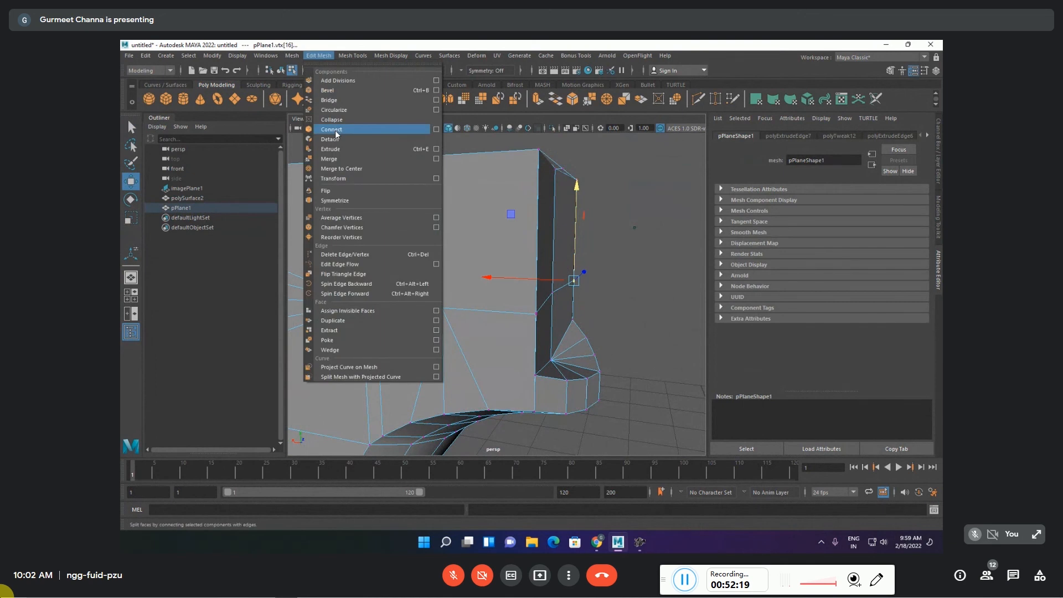
{"action": "left_click", "coordinate": [339, 168]}
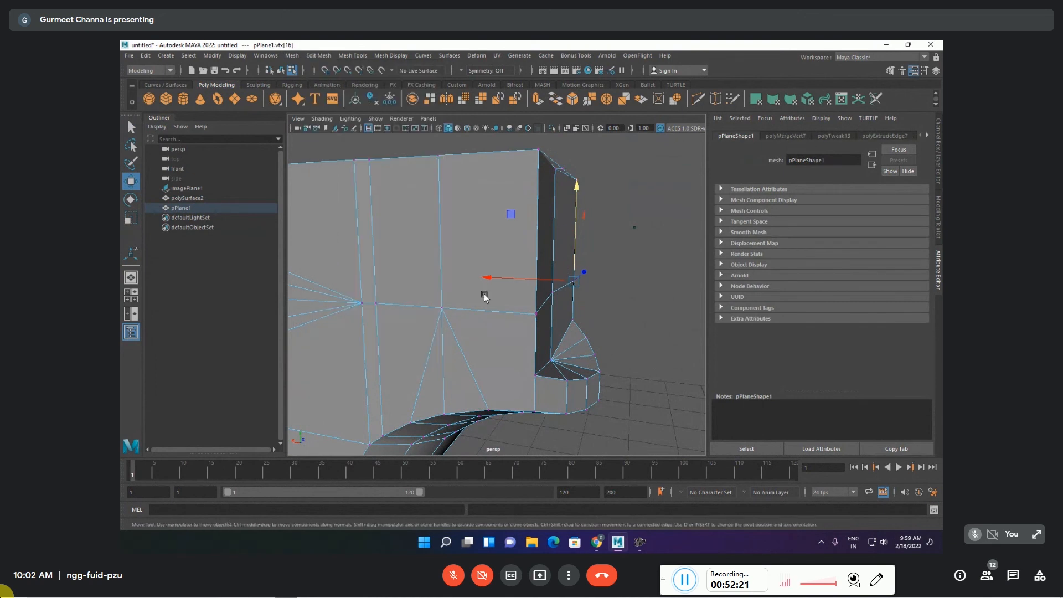
{"action": "key", "text": "4"}
{"action": "left_click_drag", "start_coordinate": [542, 320], "coordinate": [545, 322]}
{"action": "key", "text": "g"}
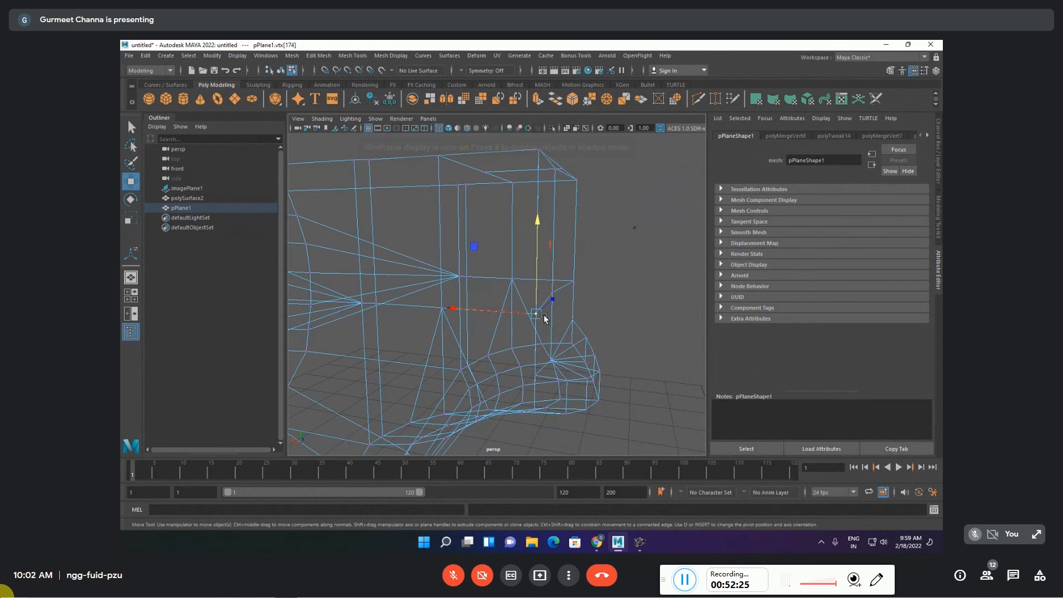
{"action": "left_click_drag", "start_coordinate": [564, 190], "coordinate": [577, 227], "text": "alt"}
{"action": "left_click", "coordinate": [487, 222]}
{"action": "key", "text": "g"}
{"action": "scroll", "coordinate": [570, 217], "scroll_direction": "up", "scroll_amount": 2}
{"action": "scroll", "coordinate": [570, 217], "scroll_direction": "down", "scroll_amount": 2}
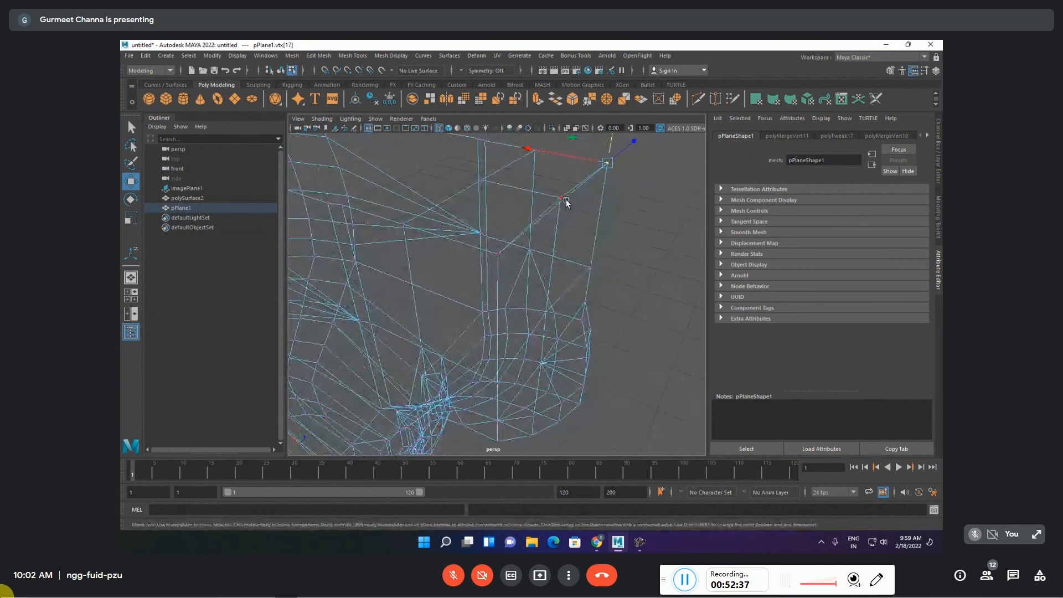
- Check the upper faces of the front wall and delete the unwanted component at the top middle of the wall
{"action": "key", "text": "F11"}
{"action": "left_click", "coordinate": [570, 227]}
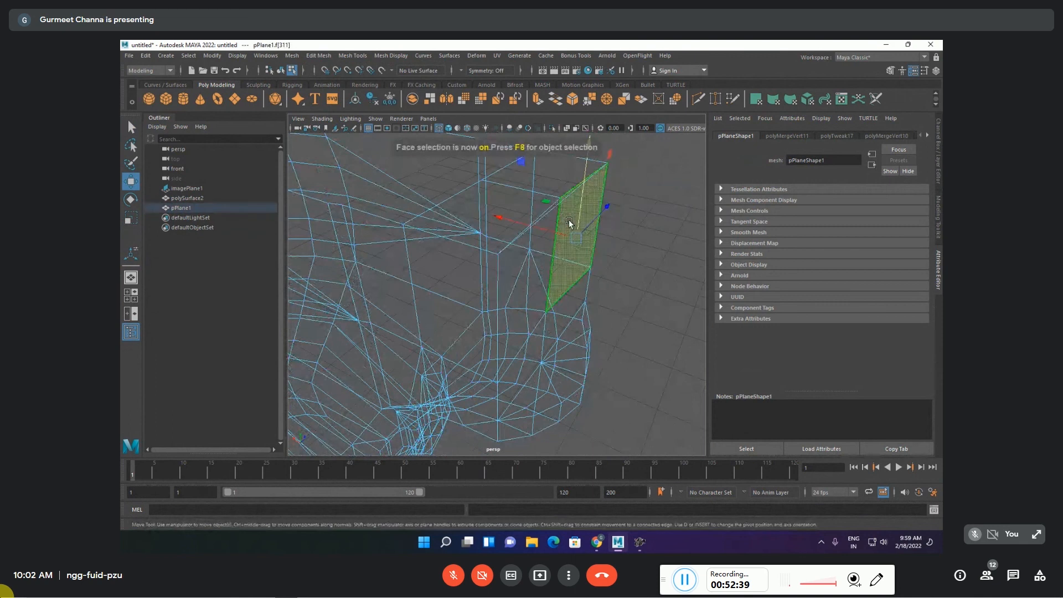
{"action": "left_click", "coordinate": [547, 217]}
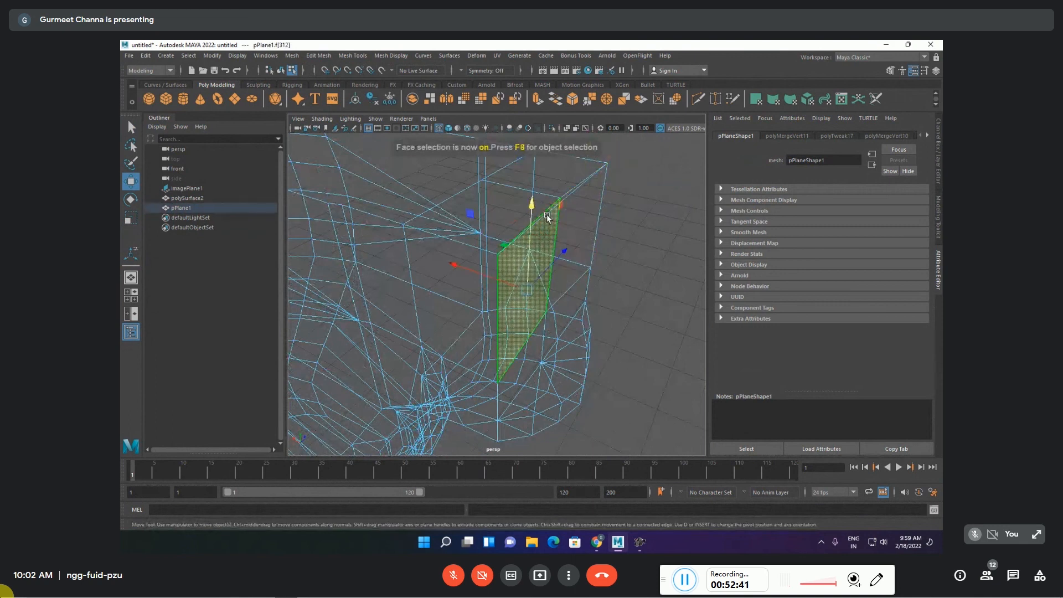
{"action": "key", "text": "5"}
{"action": "left_click", "coordinate": [625, 247]}
{"action": "left_click_drag", "start_coordinate": [624, 248], "coordinate": [608, 255], "text": "alt"}
{"action": "left_click", "coordinate": [560, 213]}
{"action": "key", "text": "Delete"}
- Compare the grip's outline with the shotgun reference image in the front view
{"action": "left_click_drag", "start_coordinate": [646, 255], "coordinate": [463, 274], "text": "alt"}
{"action": "scroll", "coordinate": [474, 269], "scroll_direction": "down", "scroll_amount": 5}
{"action": "key", "text": "space"}
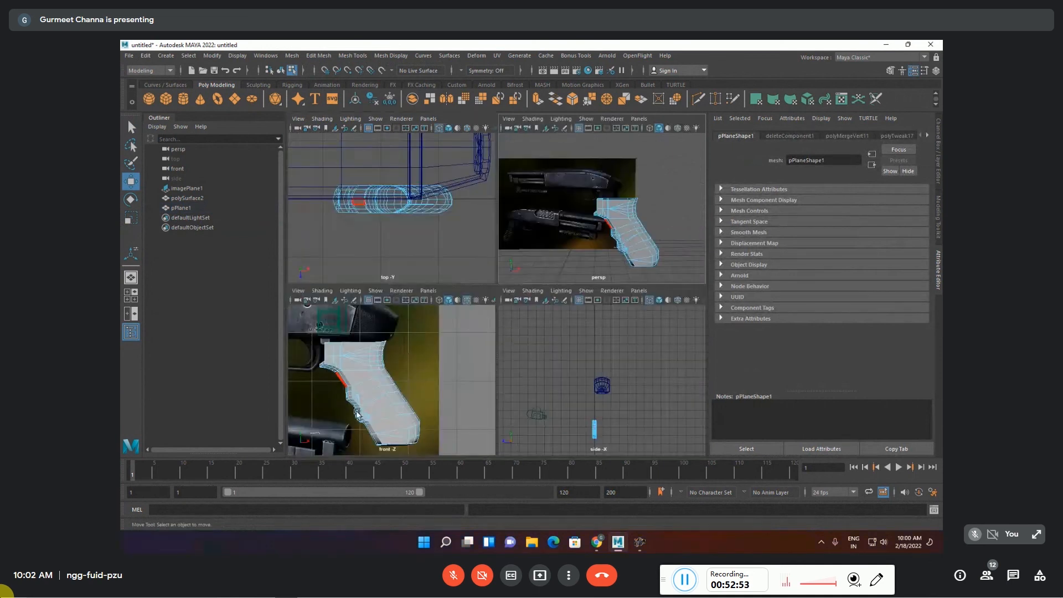
{"action": "key", "text": "space"}
{"action": "middle_click_drag", "start_coordinate": [351, 293], "coordinate": [565, 321], "text": "alt"}
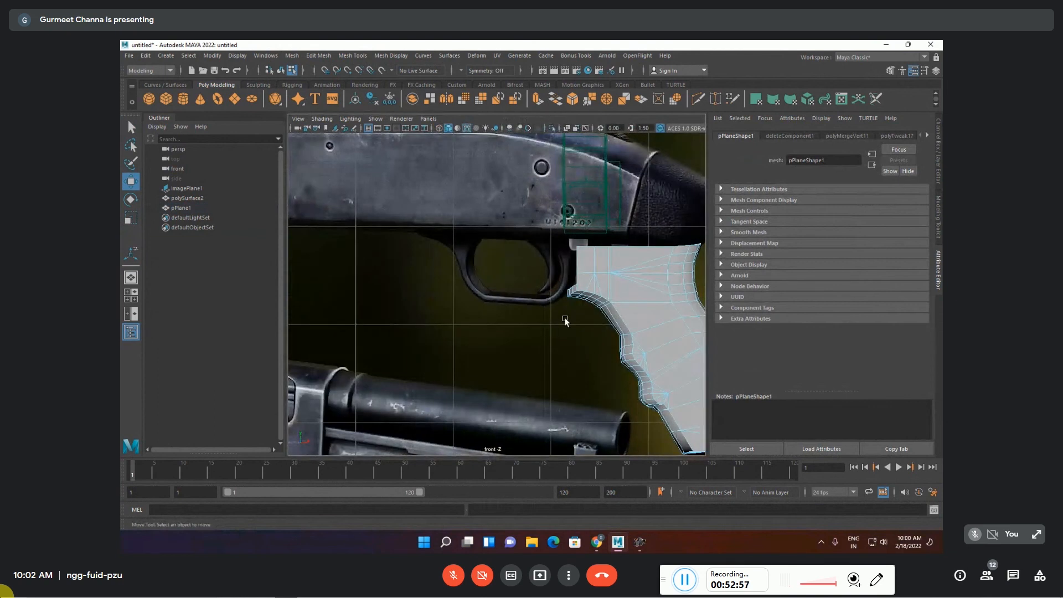
{"action": "middle_click_drag", "start_coordinate": [622, 285], "coordinate": [526, 261], "text": "alt"}
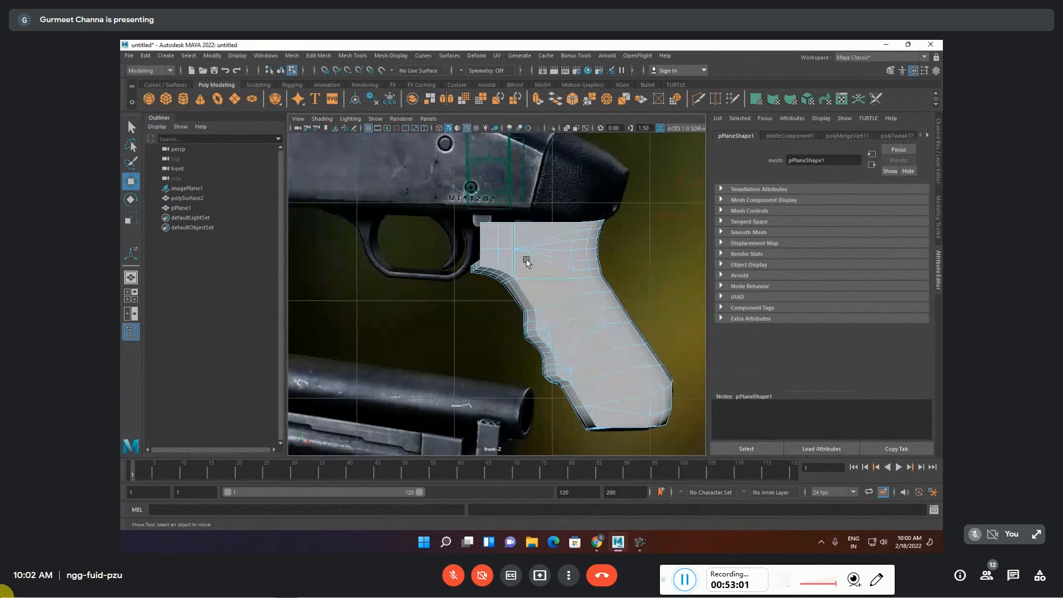
{"action": "scroll", "coordinate": [525, 258], "scroll_direction": "down", "scroll_amount": 4}
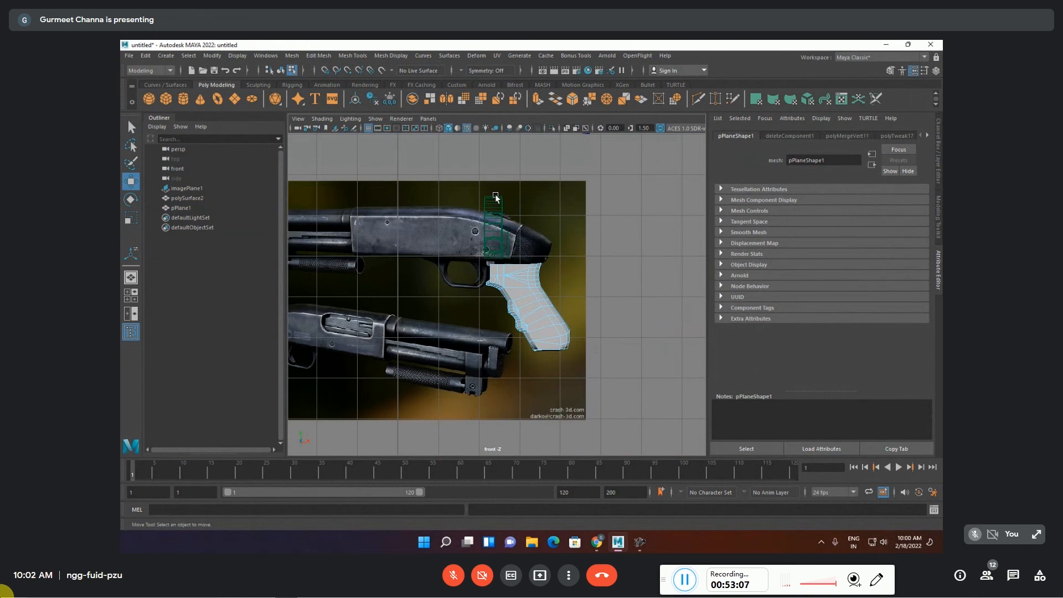
- Set the front camera's Visibility to off
{"action": "left_click", "coordinate": [176, 168]}
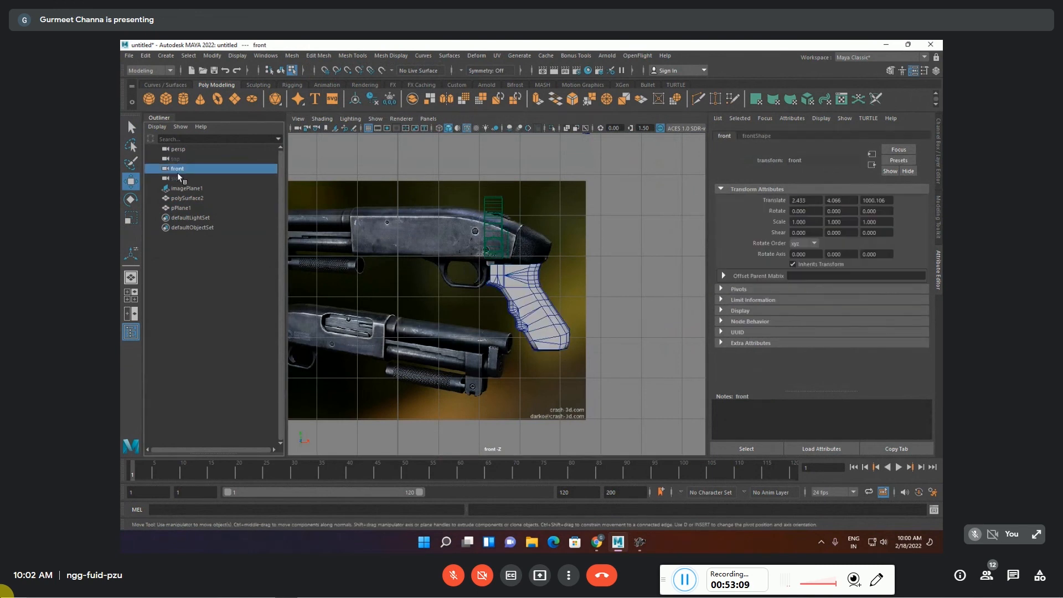
{"action": "key", "text": "ctrl+a"}
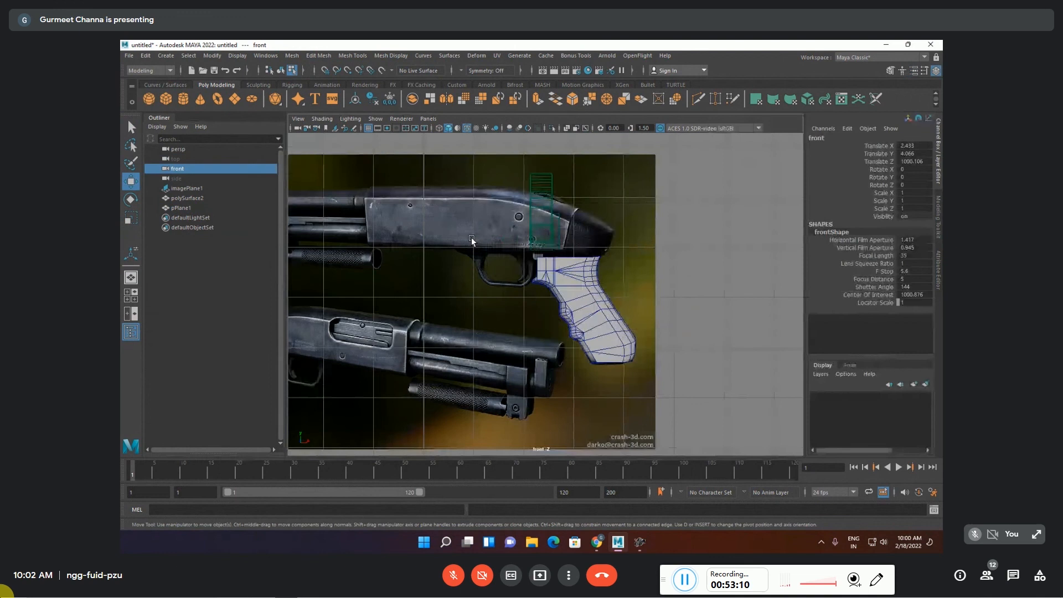
{"action": "left_click", "coordinate": [911, 217]}
{"action": "type", "text": "off"}
{"action": "key", "text": "Return"}
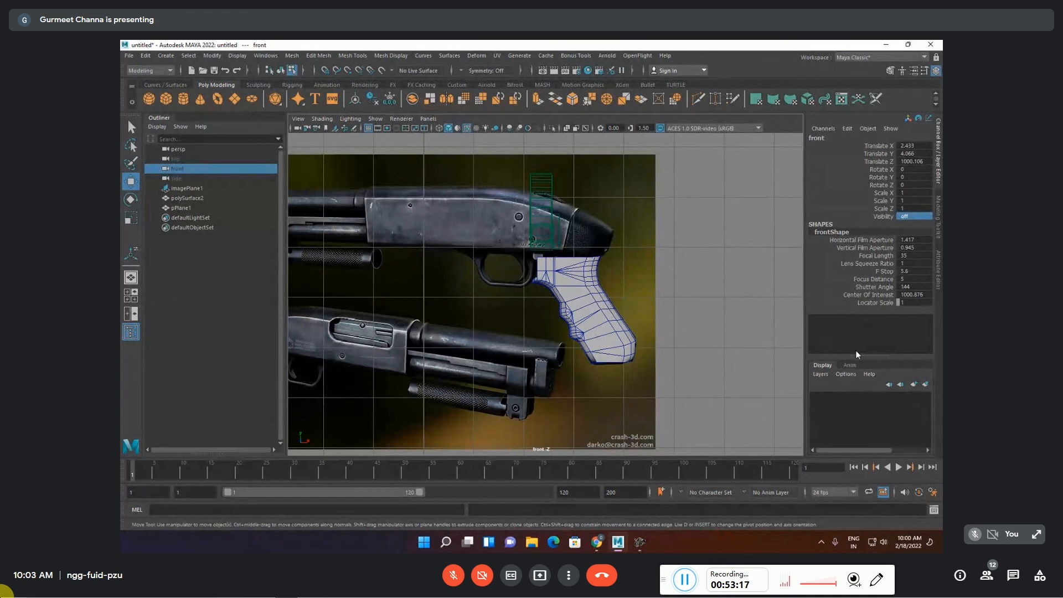
- Set the persp camera's Visibility to off and clear the selection
{"action": "left_click", "coordinate": [175, 150]}
{"action": "double_click", "coordinate": [918, 217]}
{"action": "type", "text": "off"}
{"action": "key", "text": "Return"}
{"action": "left_click", "coordinate": [714, 299]}
{"action": "key", "text": "ctrl+1"}
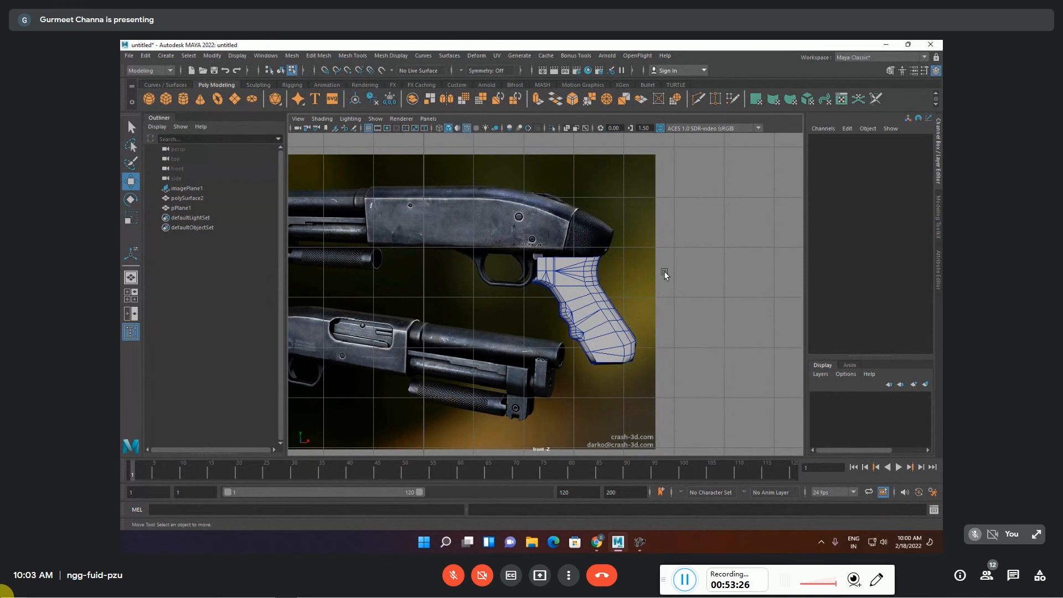
- Select the whole grip in object mode and move it up off its reference to about X 3.889, Y 5.861
{"action": "scroll", "coordinate": [438, 216], "scroll_direction": "down", "scroll_amount": 5}
{"action": "left_click", "coordinate": [478, 179]}
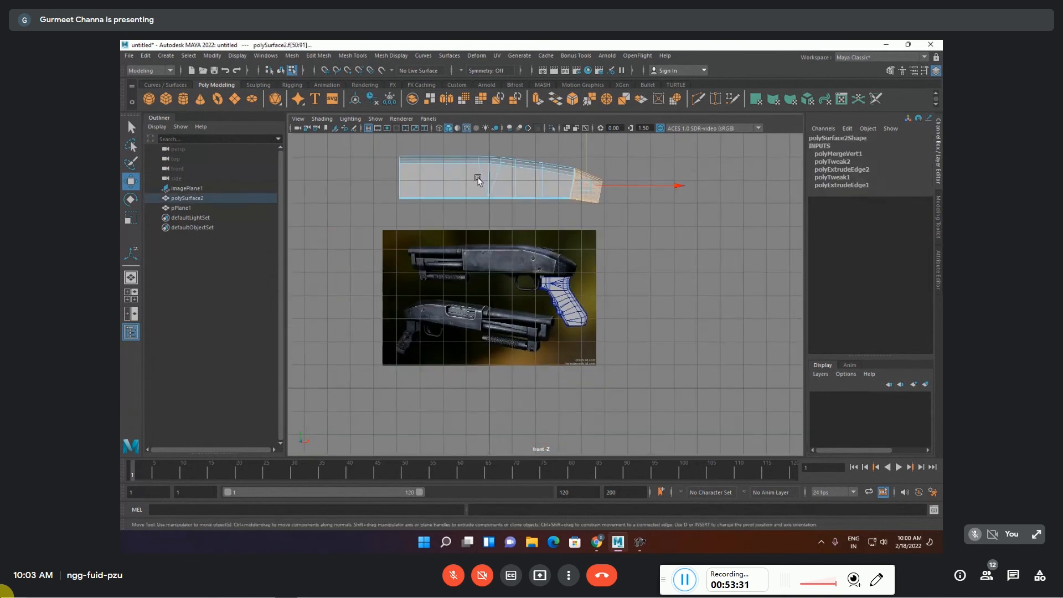
{"action": "left_click", "coordinate": [545, 308]}
{"action": "left_click", "coordinate": [131, 127]}
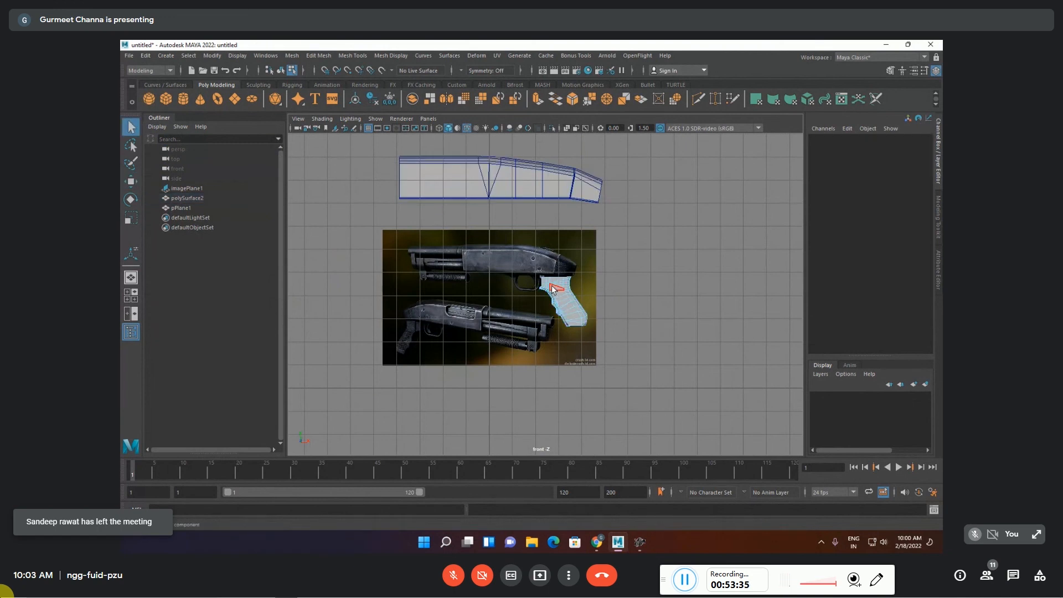
{"action": "key", "text": "F8"}
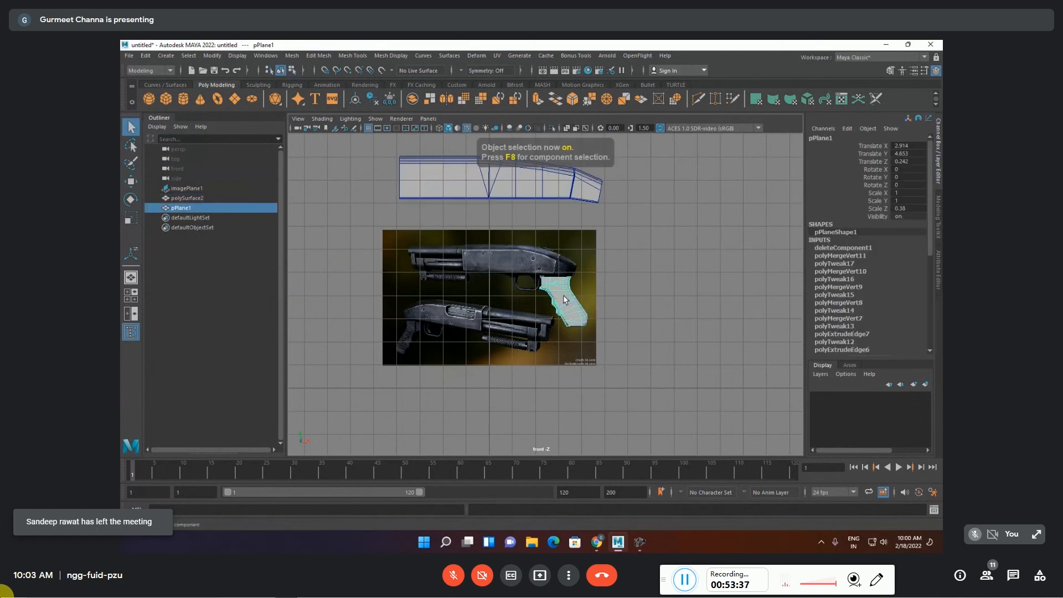
{"action": "key", "text": "w"}
{"action": "middle_click_drag", "start_coordinate": [624, 218], "coordinate": [647, 193]}
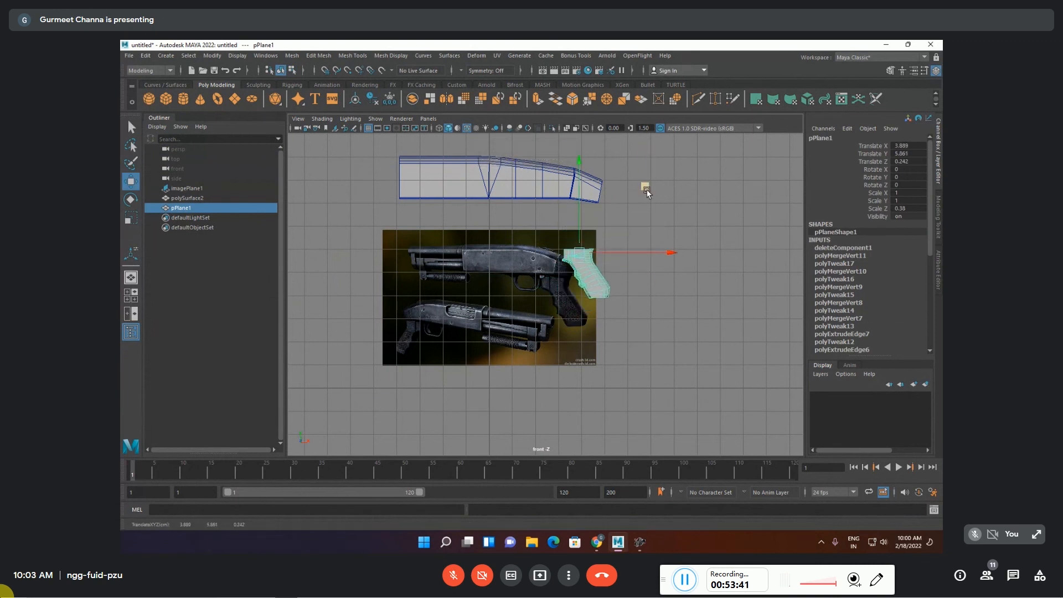
- Scale the grip up uniformly to about 1.528 in X and Y and 0.581 in Z
{"action": "key", "text": "t"}
{"action": "left_click", "coordinate": [636, 264]}
{"action": "left_click", "coordinate": [582, 276]}
{"action": "key", "text": "r"}
{"action": "left_click_drag", "start_coordinate": [579, 252], "coordinate": [606, 235]}
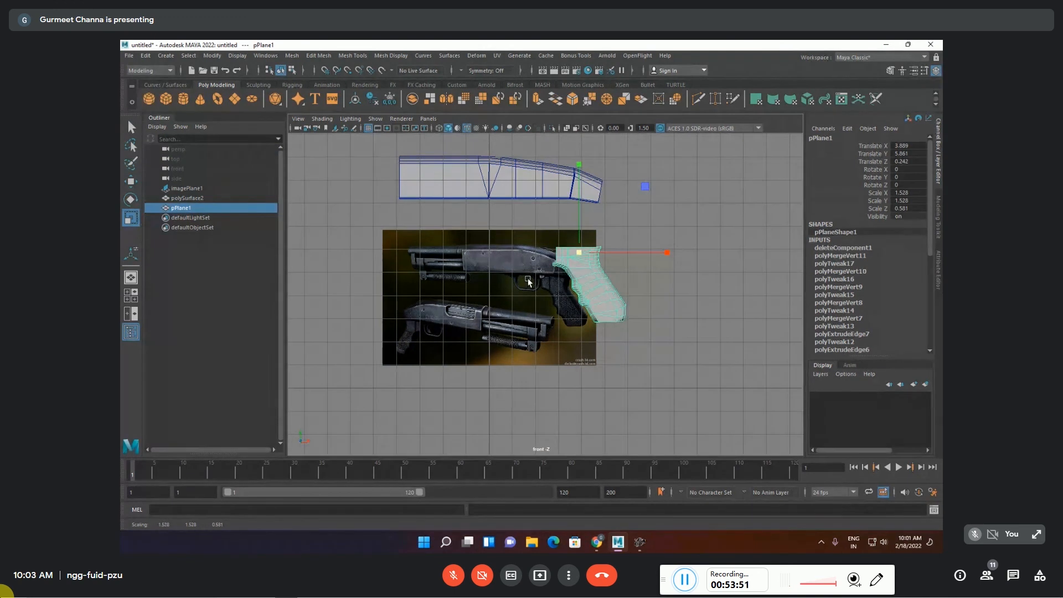
- Move the enlarged grip under the rear end of the shotgun body, to about X 3.741, Y 8.023, and deselect it
{"action": "key", "text": "w"}
{"action": "middle_click_drag", "start_coordinate": [649, 190], "coordinate": [641, 141]}
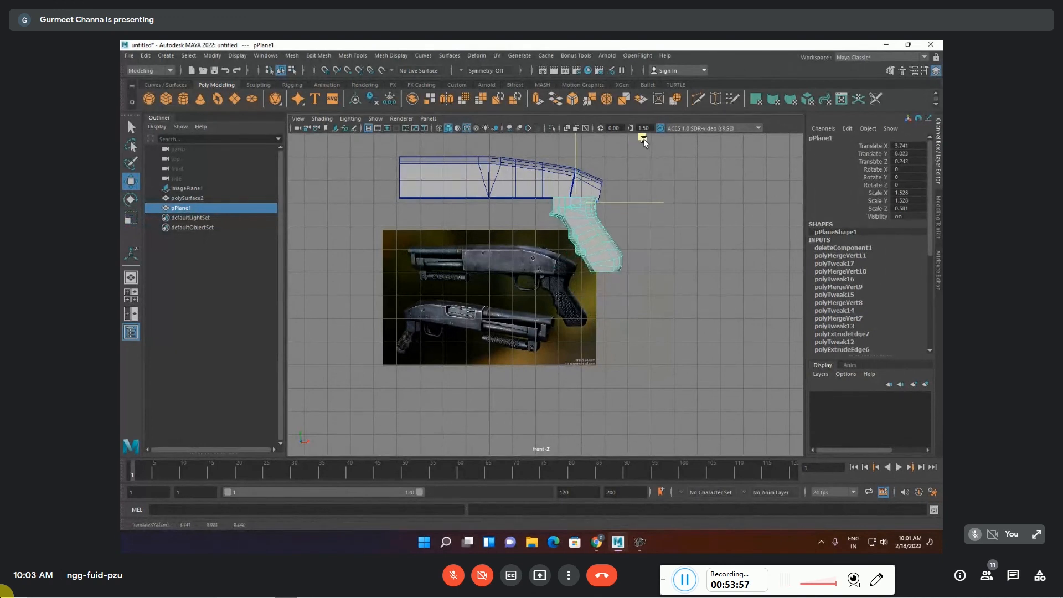
{"action": "left_click", "coordinate": [698, 263]}
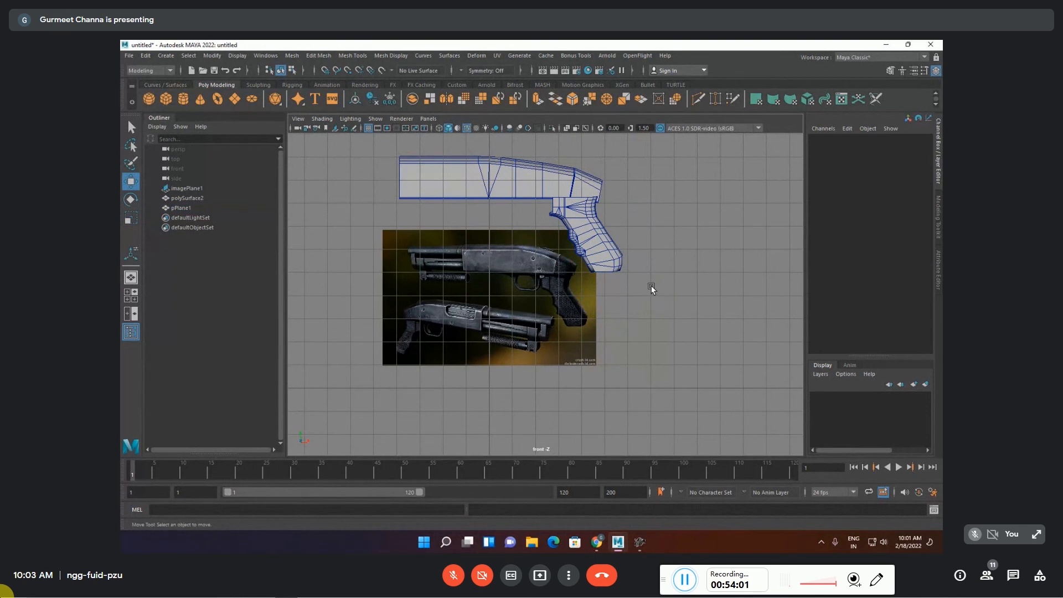
- Open the scene's file commands
{"action": "left_click", "coordinate": [128, 56]}
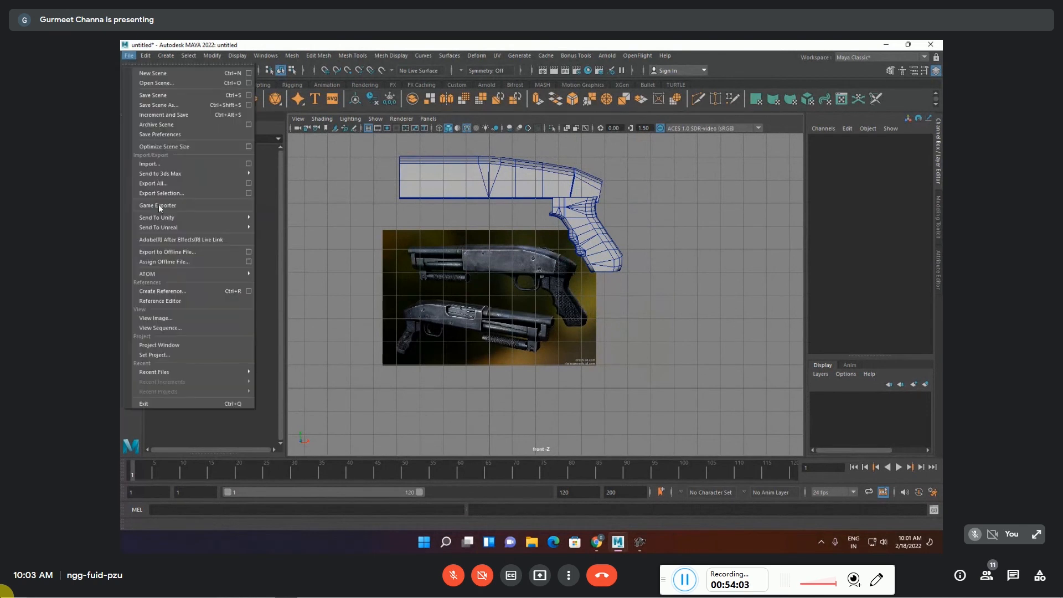